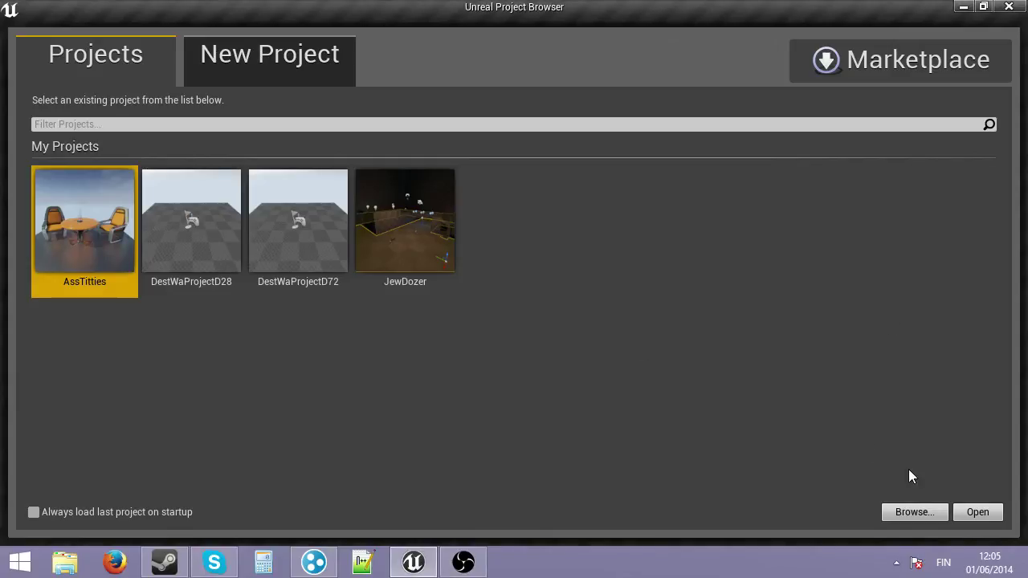
Create a Blank project named Animutation without starter content and dismiss the launcher window covering the editor
{"action": "left_click", "coordinate": [193, 68]}
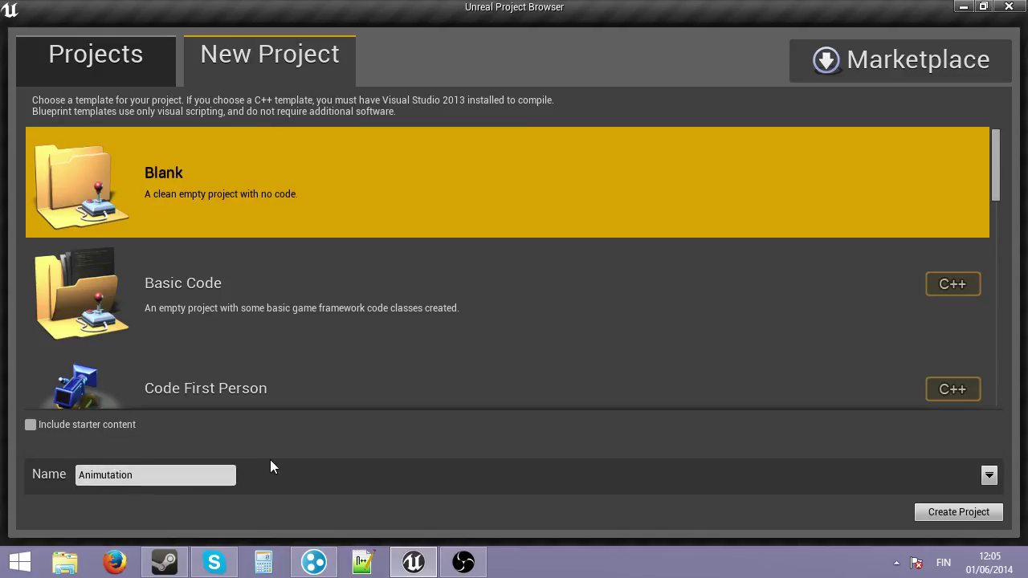
{"action": "left_click", "coordinate": [979, 515]}
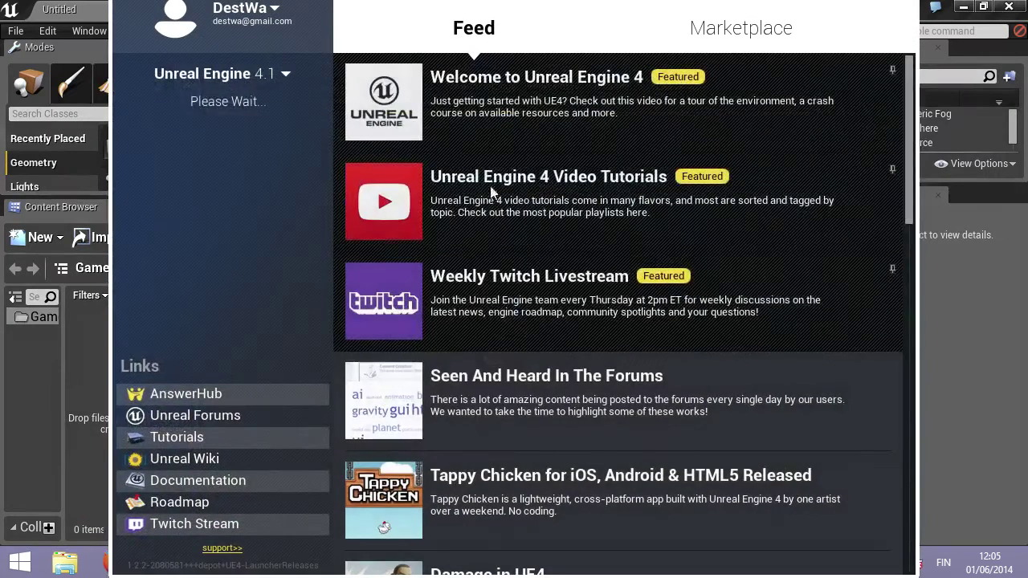
{"action": "left_click_drag", "start_coordinate": [837, 6], "coordinate": [834, 54]}
{"action": "left_click", "coordinate": [895, 40]}
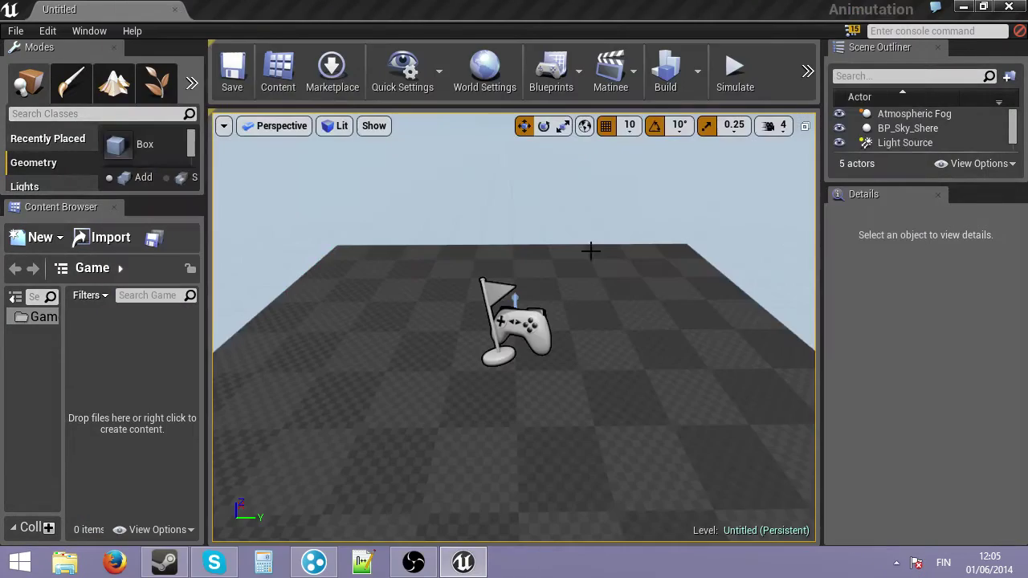
Delete the Player Start actor from the middle of the level's checkered floor
{"action": "right_click_drag", "start_coordinate": [421, 350], "coordinate": [346, 342]}
{"action": "right_click_drag", "start_coordinate": [514, 350], "coordinate": [614, 366]}
{"action": "left_click", "coordinate": [535, 349]}
{"action": "key", "text": "Delete"}
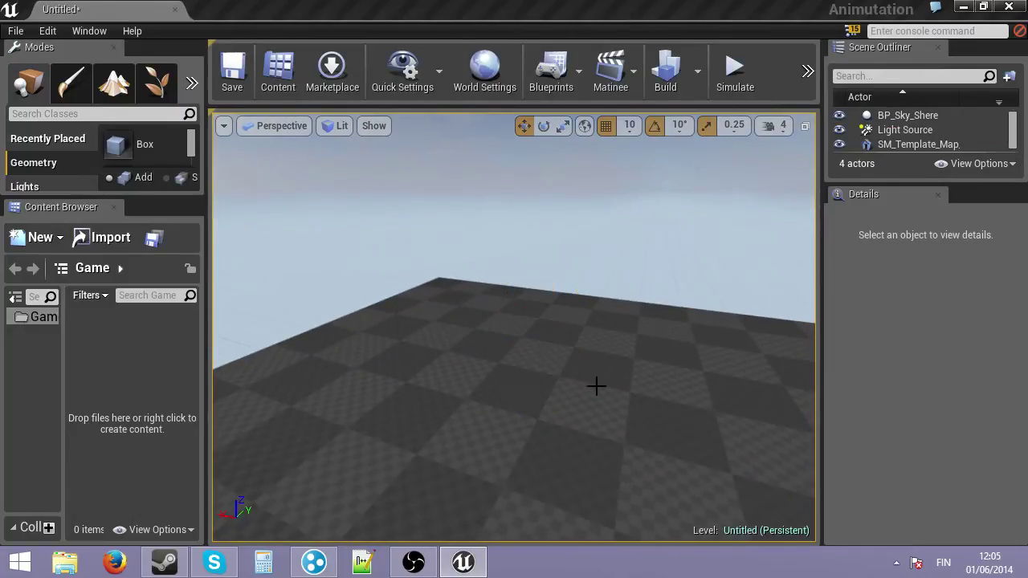
{"action": "right_click_drag", "start_coordinate": [305, 320], "coordinate": [305, 319]}
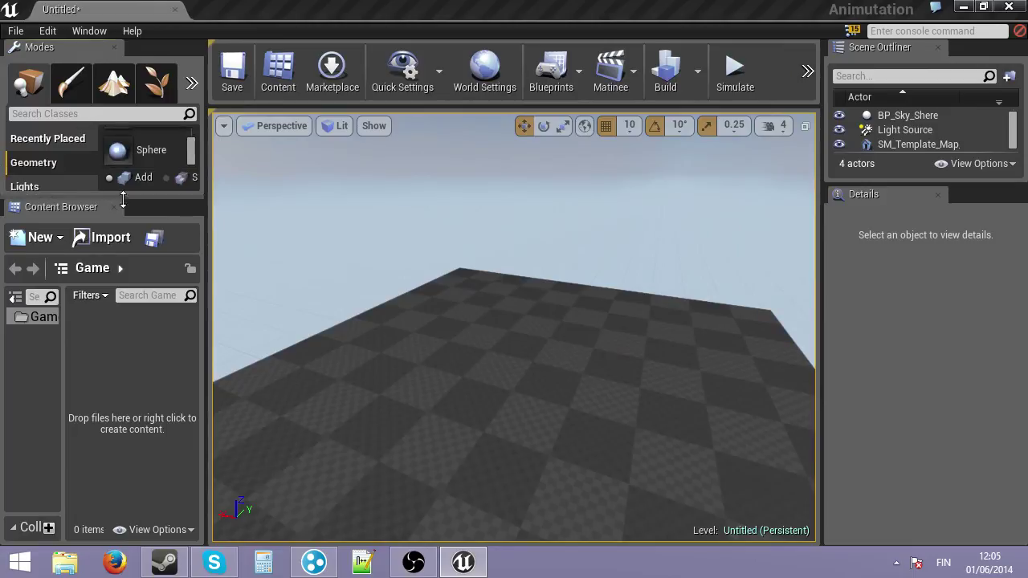
Adjust the editor layout so the Modes and Content Browser areas are slightly wider
{"action": "left_click_drag", "start_coordinate": [123, 201], "coordinate": [122, 340]}
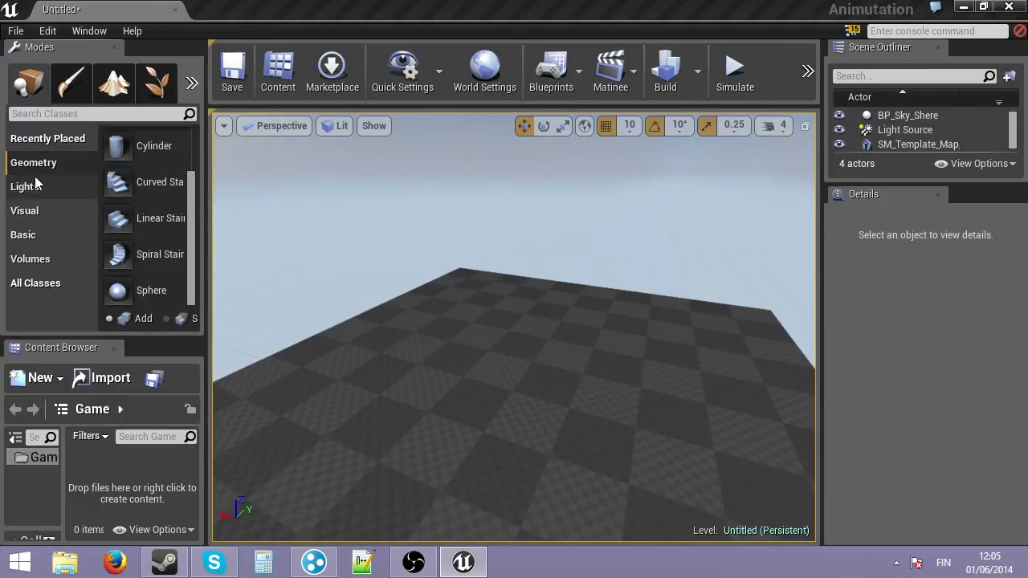
{"action": "right_click_drag", "start_coordinate": [340, 340], "coordinate": [340, 341]}
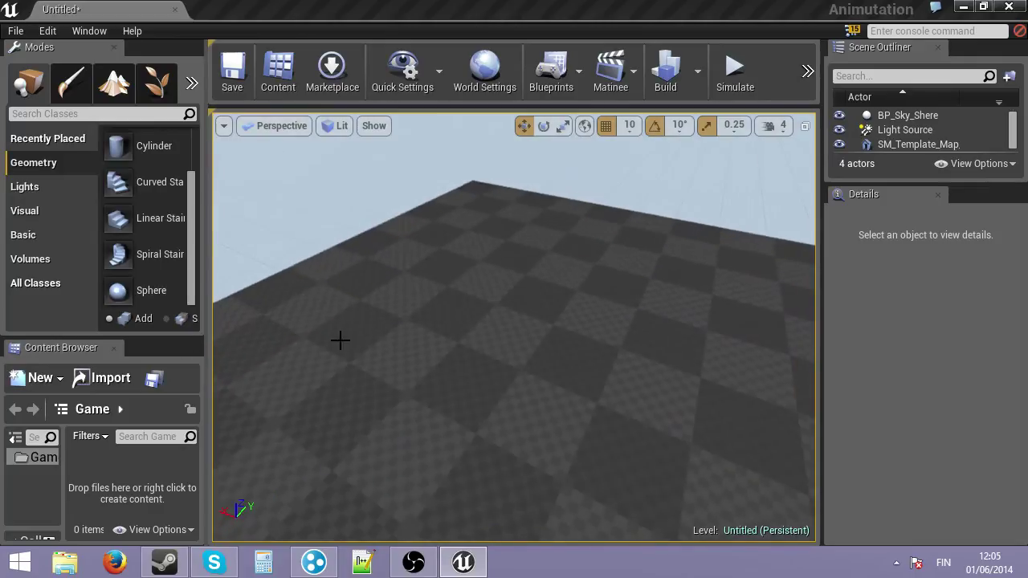
{"action": "left_click_drag", "start_coordinate": [134, 338], "coordinate": [161, 212]}
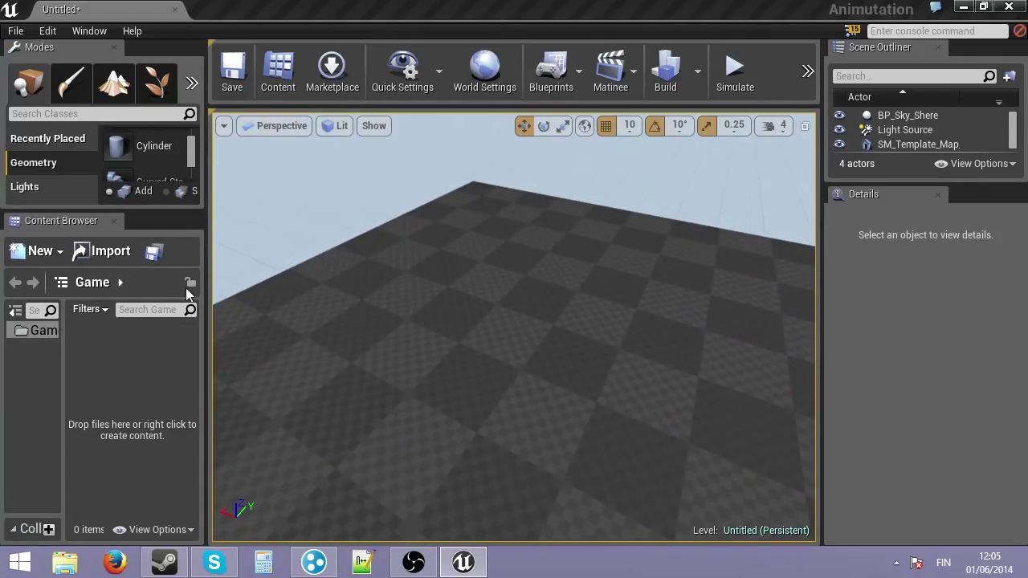
{"action": "left_click_drag", "start_coordinate": [206, 291], "coordinate": [233, 291]}
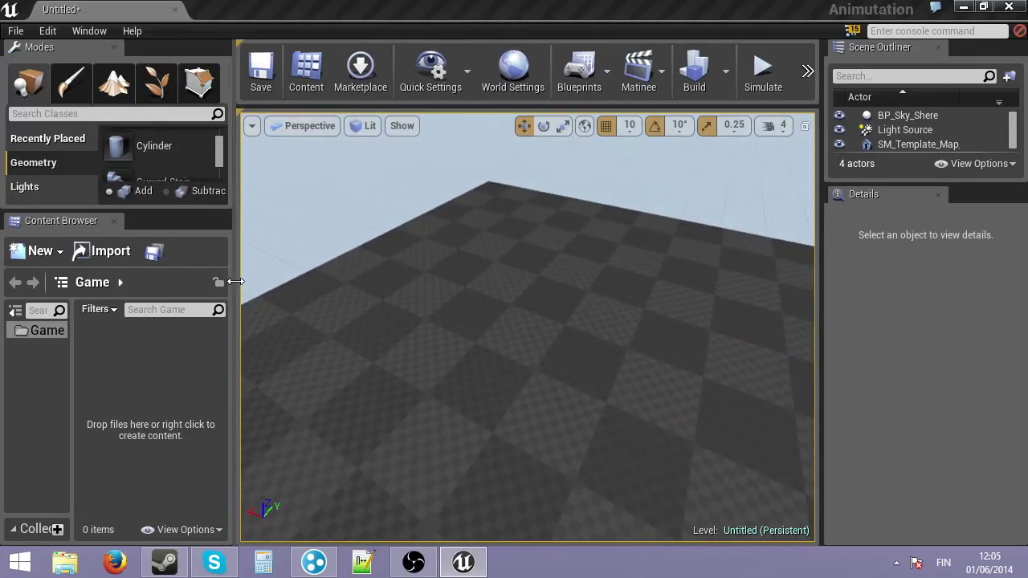
{"action": "right_click", "coordinate": [132, 330]}
{"action": "left_click", "coordinate": [184, 151]}
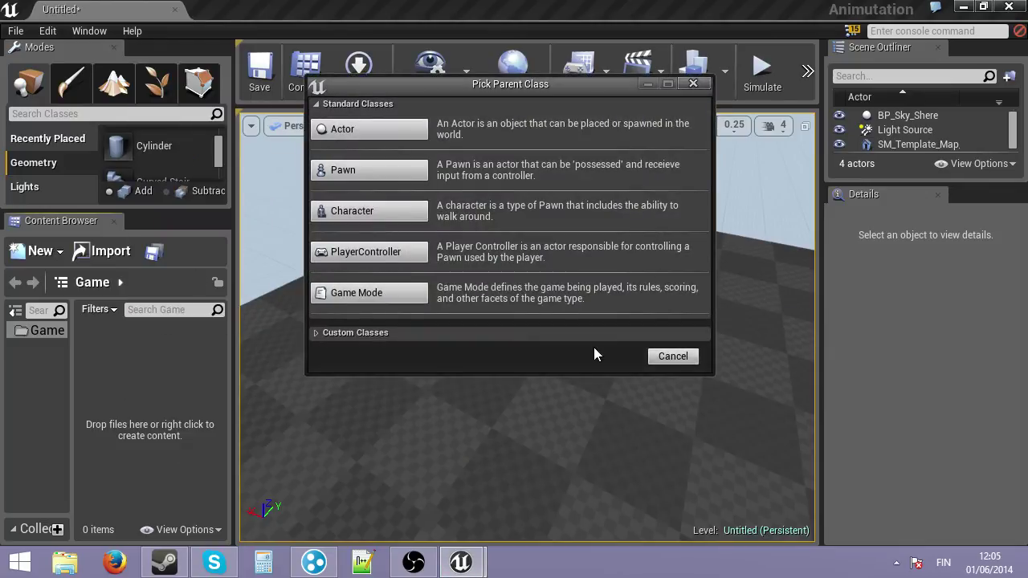
{"action": "left_click", "coordinate": [673, 356]}
{"action": "right_click", "coordinate": [38, 330]}
Create a Blueprint in the Game folder with Character as its parent class and name it Player
{"action": "right_click", "coordinate": [188, 359]}
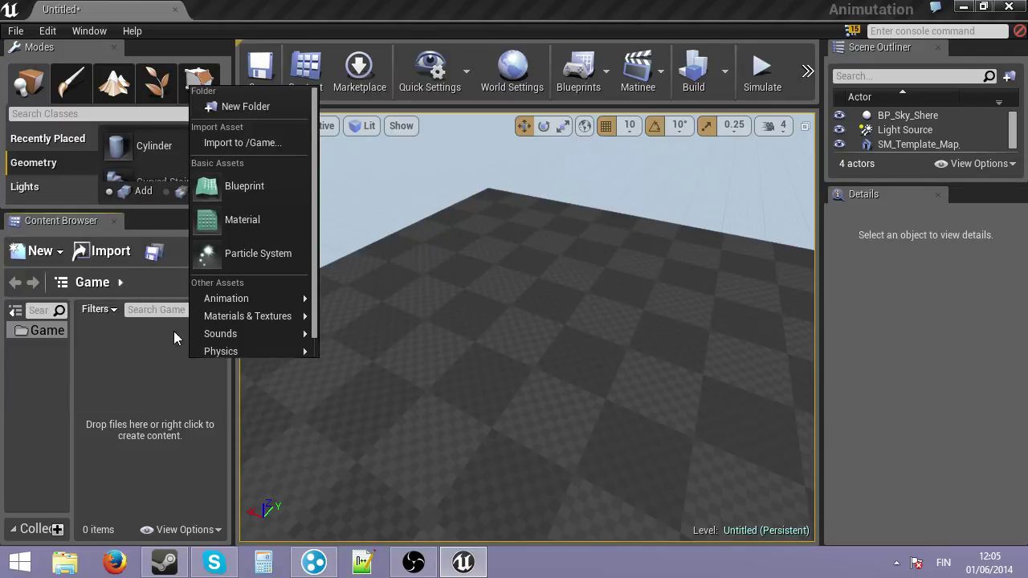
{"action": "left_click", "coordinate": [223, 190]}
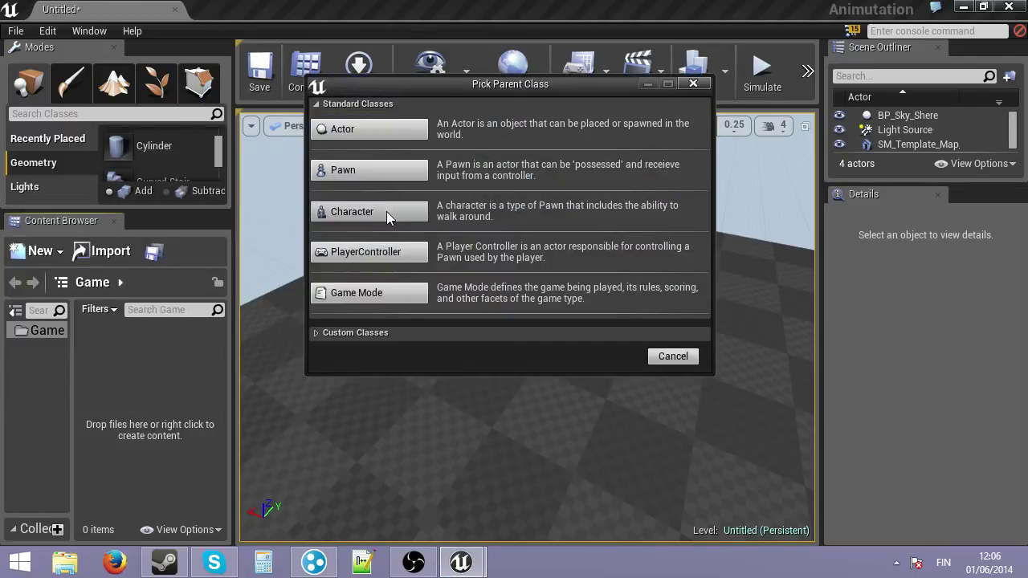
{"action": "left_click", "coordinate": [386, 212]}
{"action": "type", "text": "Playe"}
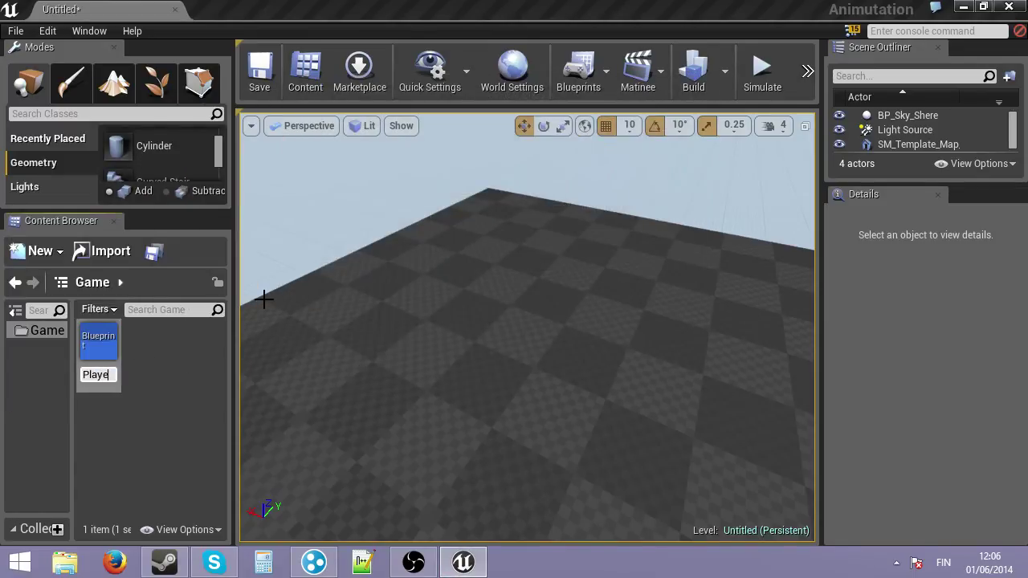
{"action": "type", "text": "r"}
{"action": "key", "text": "Return"}
Place an instance of the Player blueprint on the level's checkered floor and frame it in the viewport
{"action": "left_click_drag", "start_coordinate": [94, 346], "coordinate": [560, 354]}
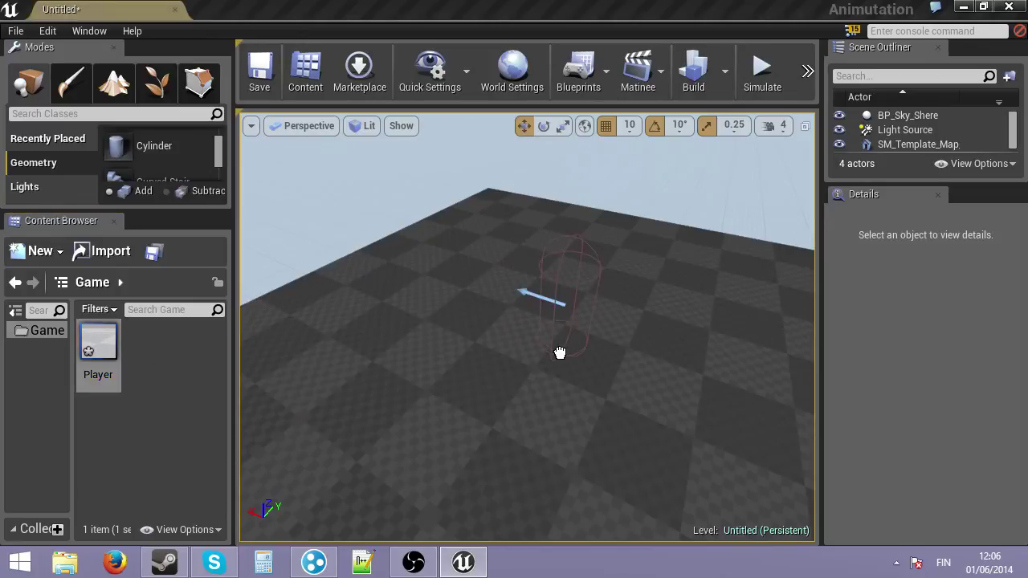
{"action": "left_click_drag", "start_coordinate": [478, 363], "coordinate": [490, 357]}
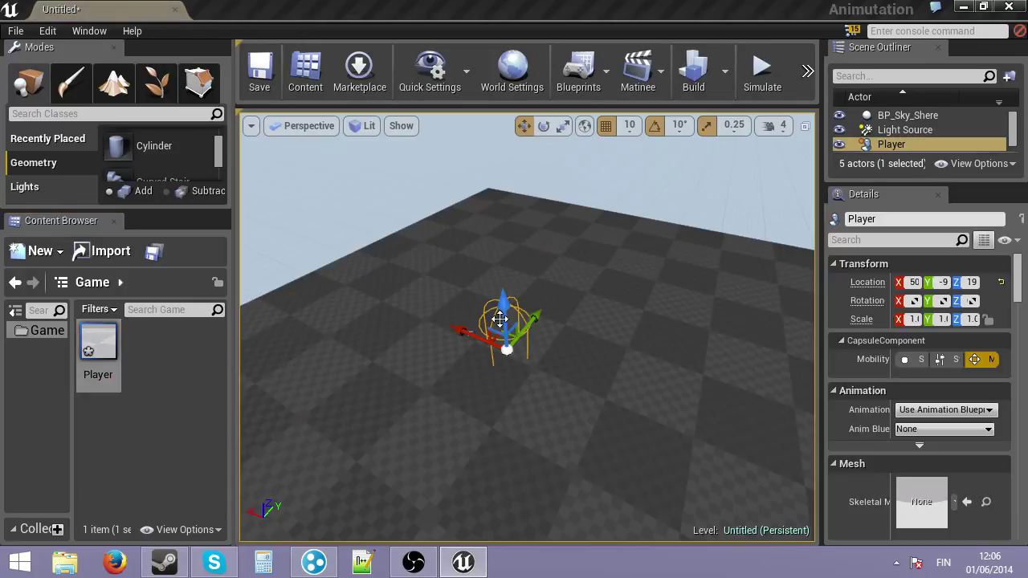
{"action": "key", "text": "f"}
{"action": "mouse_move", "coordinate": [601, 400]}
{"action": "right_mouse_down"}
{"action": "mouse_move", "coordinate": [627, 386]}
{"action": "mouse_move", "coordinate": [601, 400]}
{"action": "right_mouse_up"}
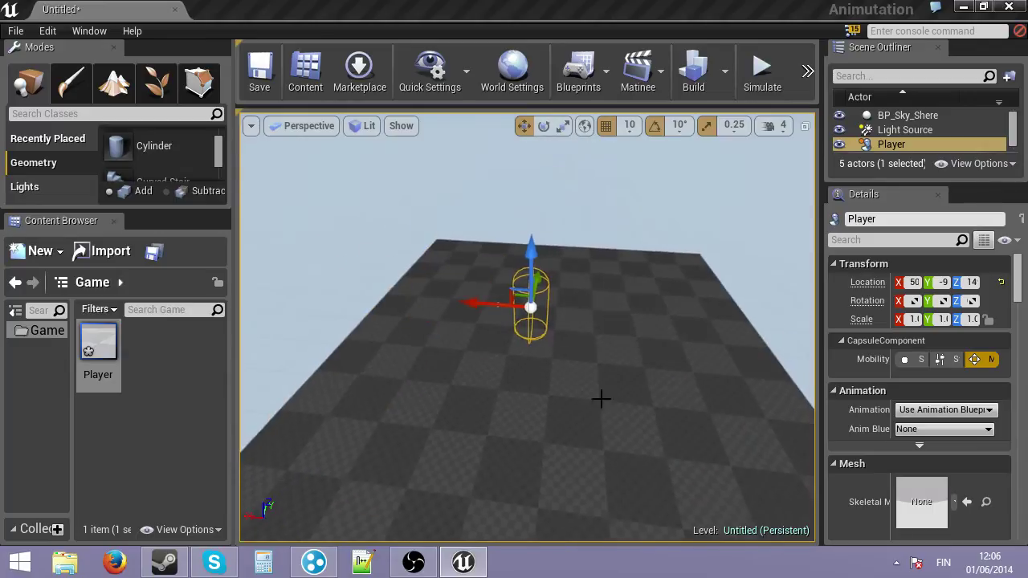
Open the Player blueprint in a maximized editor window and show its Event Graph
{"action": "double_click", "coordinate": [98, 345]}
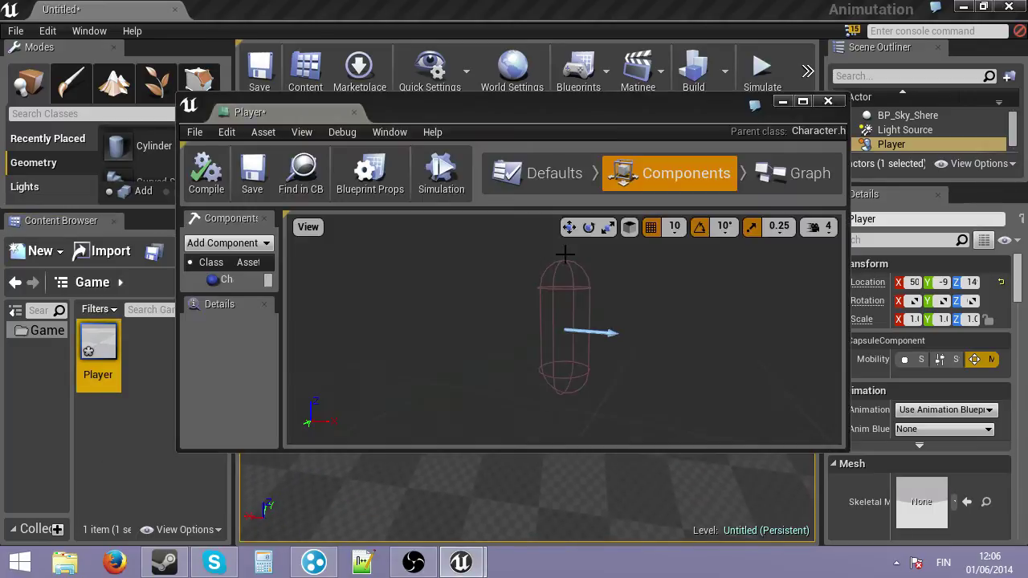
{"action": "left_click", "coordinate": [803, 101]}
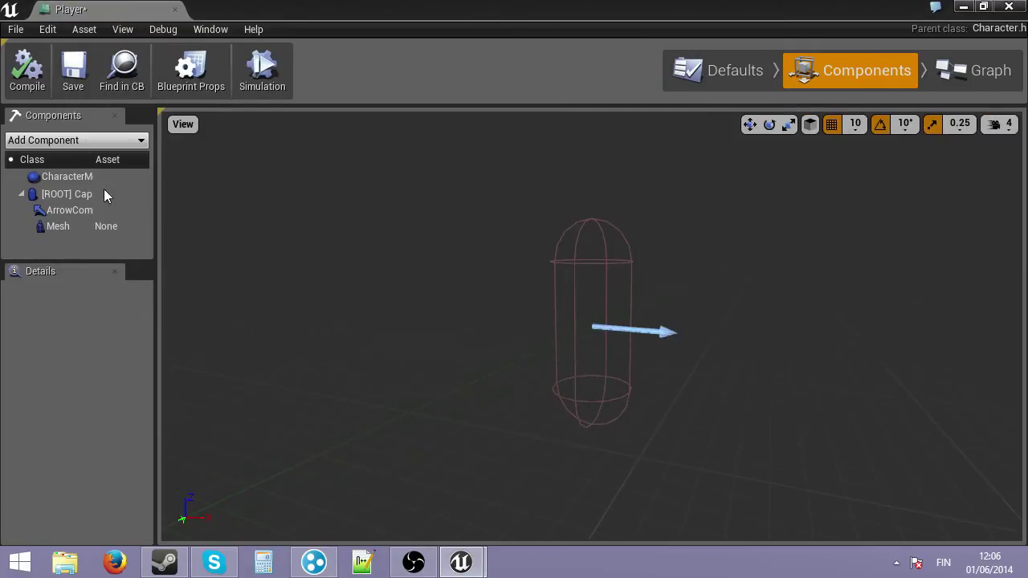
{"action": "left_click", "coordinate": [950, 64]}
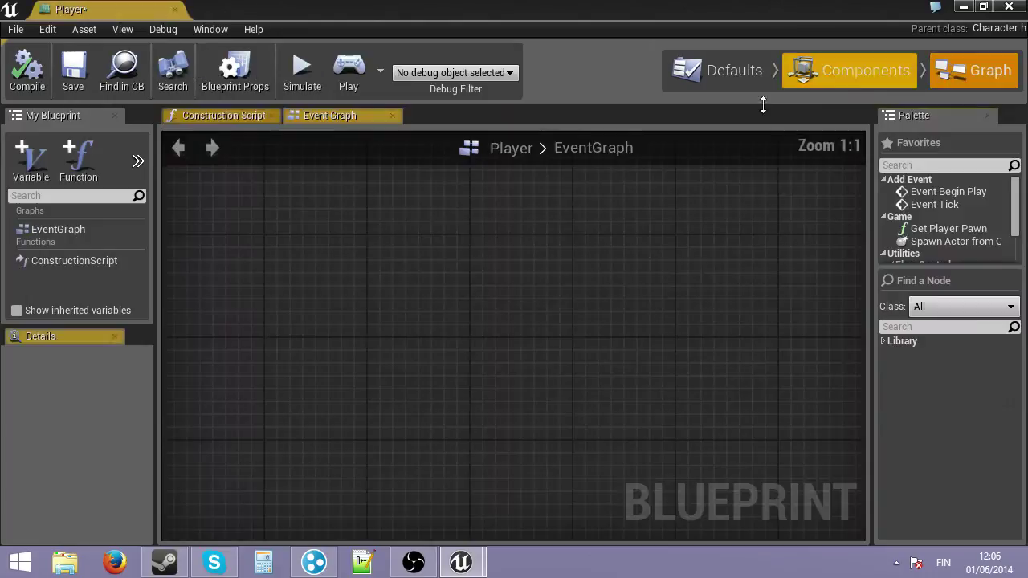
Add a W keyboard event node to the Player blueprint's Event Graph
{"action": "right_click", "coordinate": [349, 289]}
{"action": "type", "text": "w"}
{"action": "left_click", "coordinate": [417, 413]}
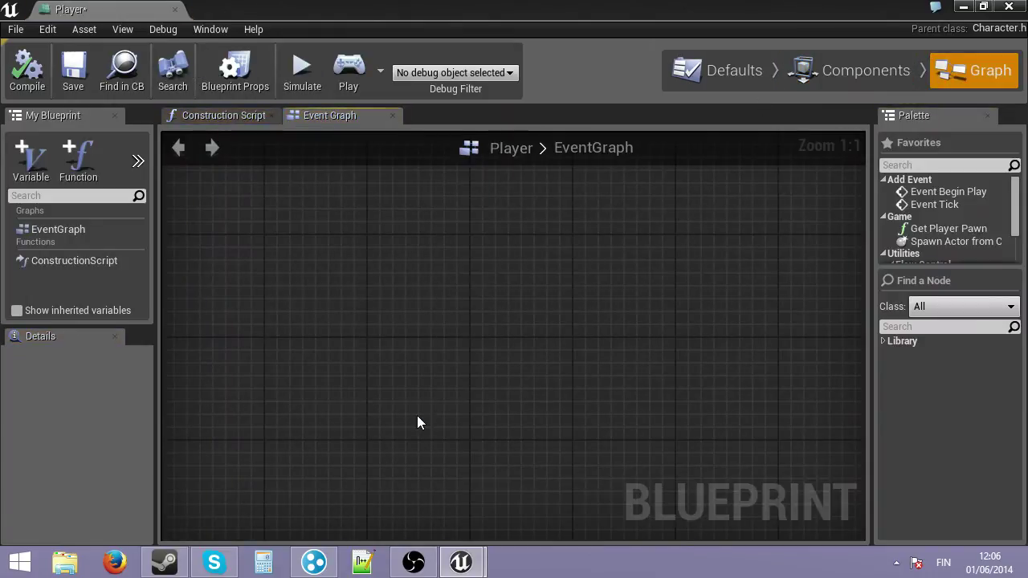
{"action": "right_click_drag", "start_coordinate": [416, 414], "coordinate": [489, 425]}
{"action": "scroll", "coordinate": [442, 362], "scroll_direction": "down", "scroll_amount": 2}
Add an Event Tick node to the graph, above and to the left of the W event
{"action": "right_click", "coordinate": [390, 294]}
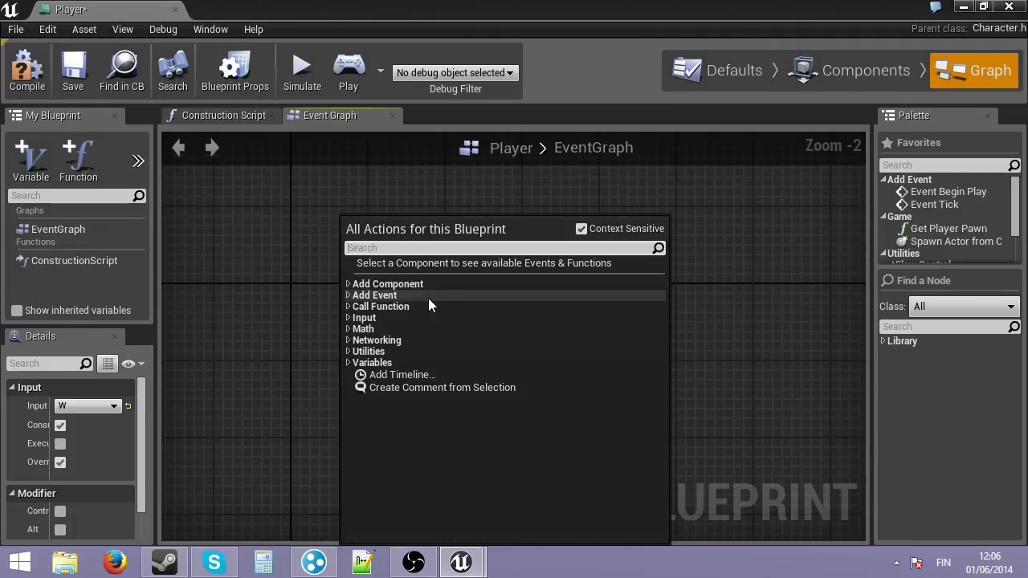
{"action": "left_click", "coordinate": [686, 207]}
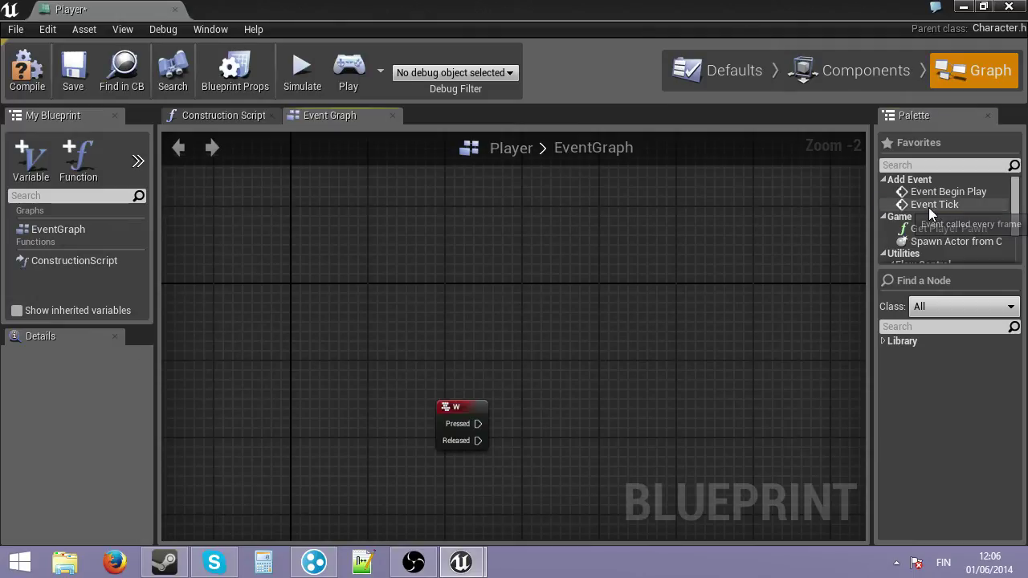
{"action": "left_click_drag", "start_coordinate": [929, 207], "coordinate": [227, 278]}
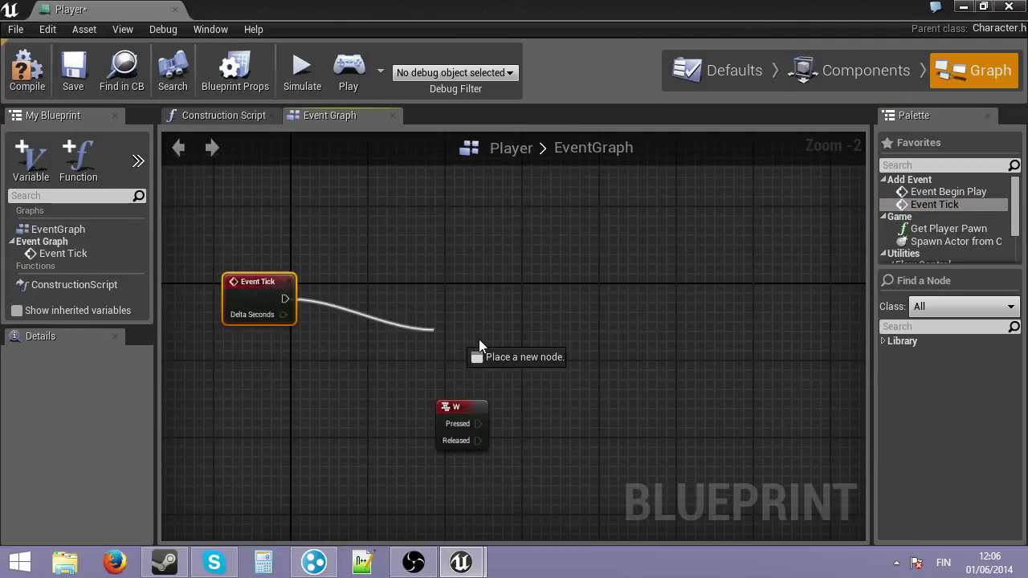
Add a Sequence node driven by Event Tick's execution output and align it beside the Event Tick node
{"action": "left_click_drag", "start_coordinate": [479, 344], "coordinate": [475, 339]}
{"action": "type", "text": "gga"}
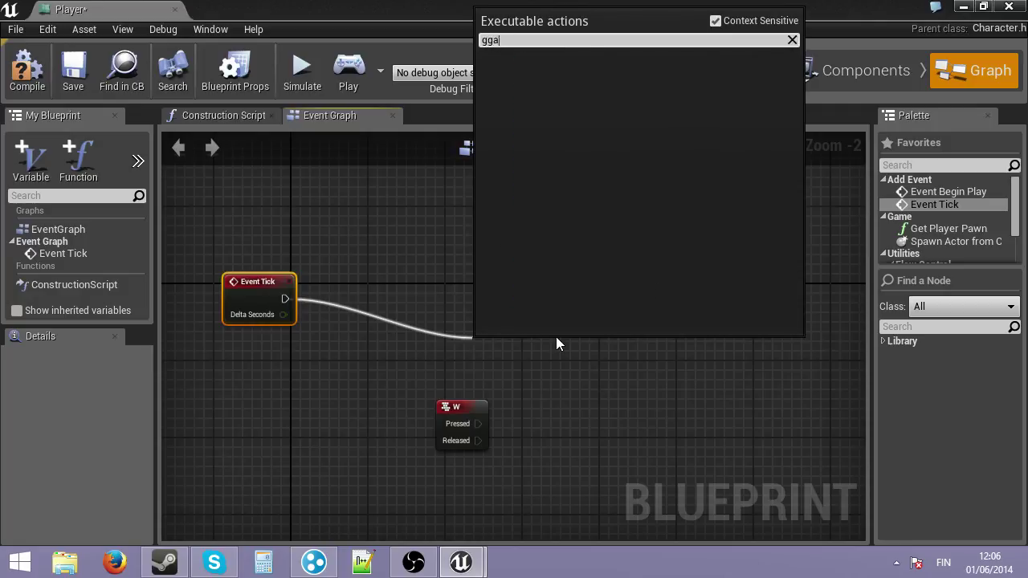
{"action": "key", "text": "BackSpace"}
{"action": "key", "text": "BackSpace"}
{"action": "type", "text": "ate"}
{"action": "key", "text": "BackSpace"}
{"action": "key", "text": "BackSpace"}
{"action": "key", "text": "BackSpace"}
{"action": "key", "text": "BackSpace"}
{"action": "type", "text": "seq"}
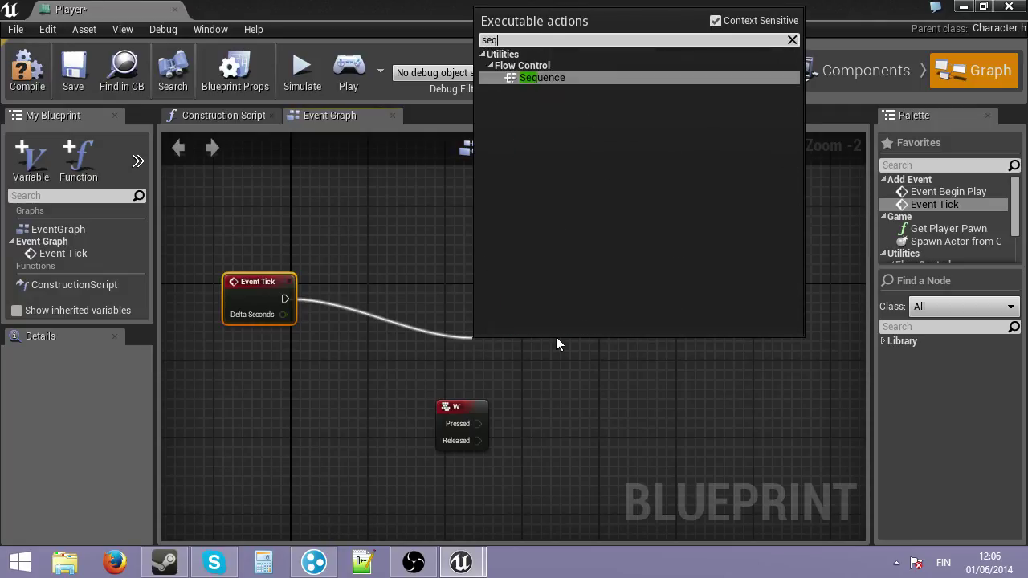
{"action": "key", "text": "Return"}
{"action": "left_click_drag", "start_coordinate": [536, 350], "coordinate": [390, 283]}
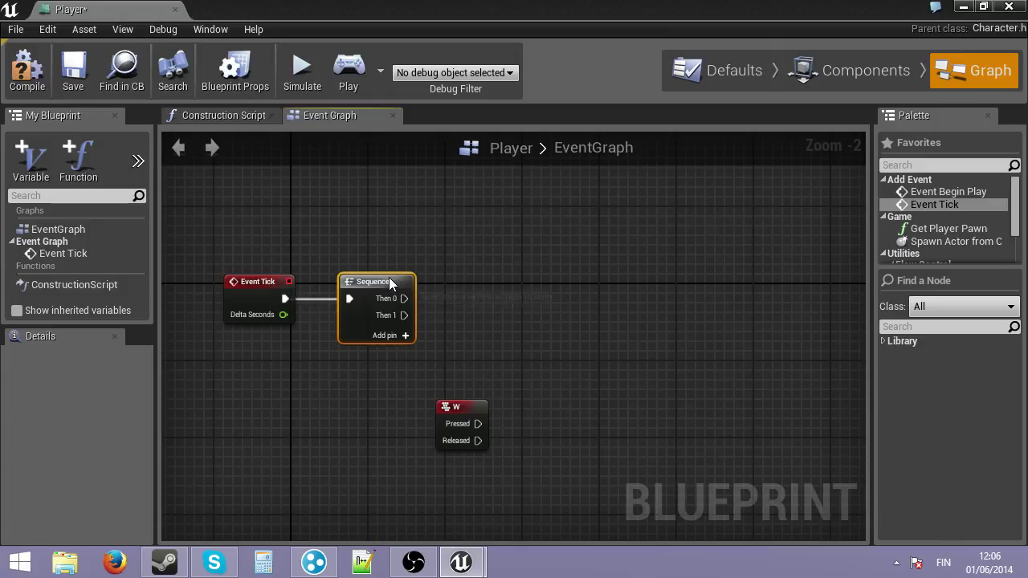
Add a Gate entered from the Sequence's Then 0 output, wiring the repositioned W event's Pressed to Open and Released to Close
{"action": "left_click_drag", "start_coordinate": [450, 407], "coordinate": [565, 426]}
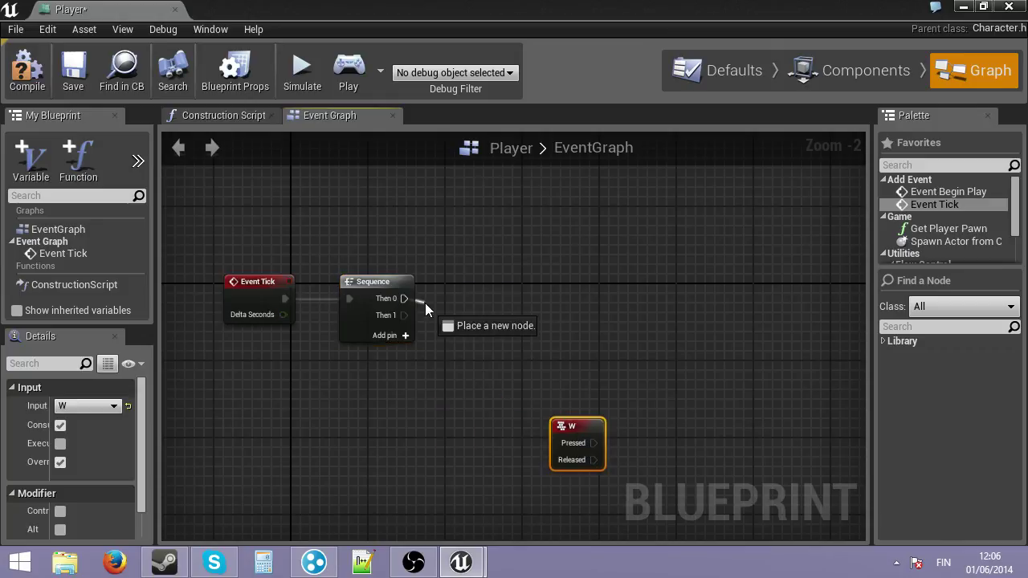
{"action": "left_click_drag", "start_coordinate": [425, 302], "coordinate": [648, 393]}
{"action": "type", "text": "gate"}
{"action": "key", "text": "Return"}
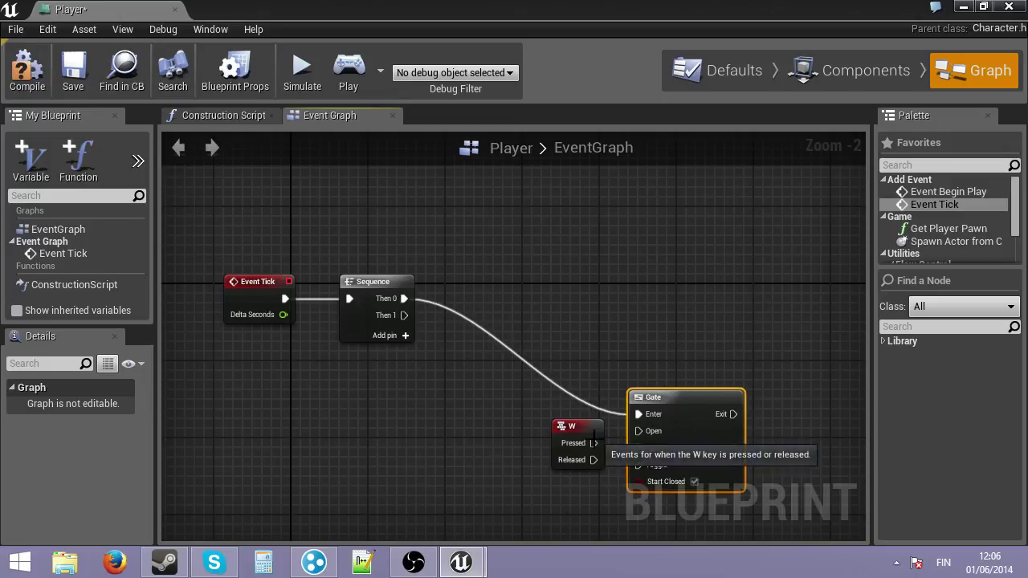
{"action": "left_click_drag", "start_coordinate": [594, 444], "coordinate": [638, 448]}
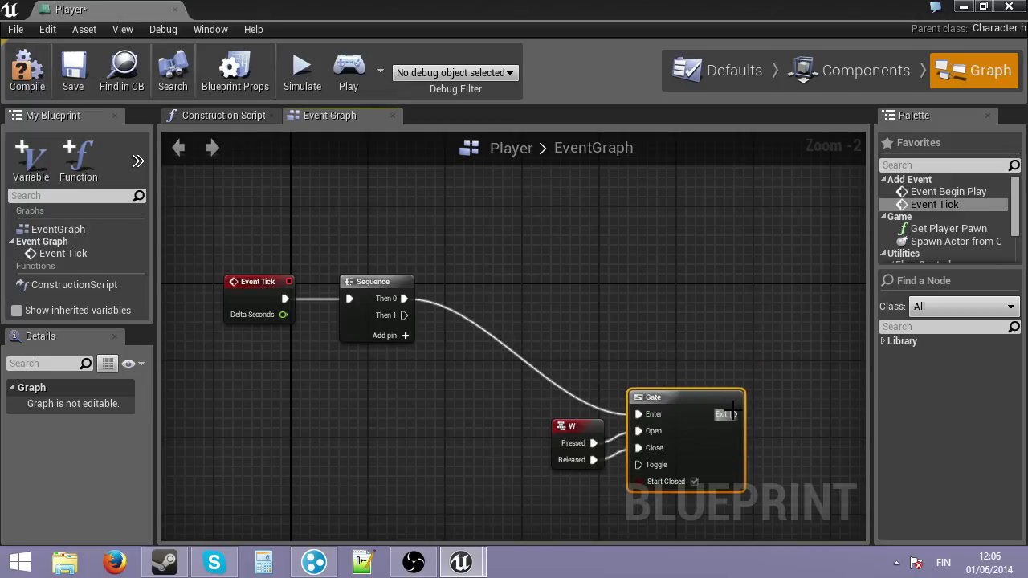
Add an Add Movement Input node driven by the Gate's Exit and place it just beside the Gate
{"action": "left_click_drag", "start_coordinate": [732, 415], "coordinate": [808, 420]}
{"action": "right_click_drag", "start_coordinate": [808, 420], "coordinate": [596, 313]}
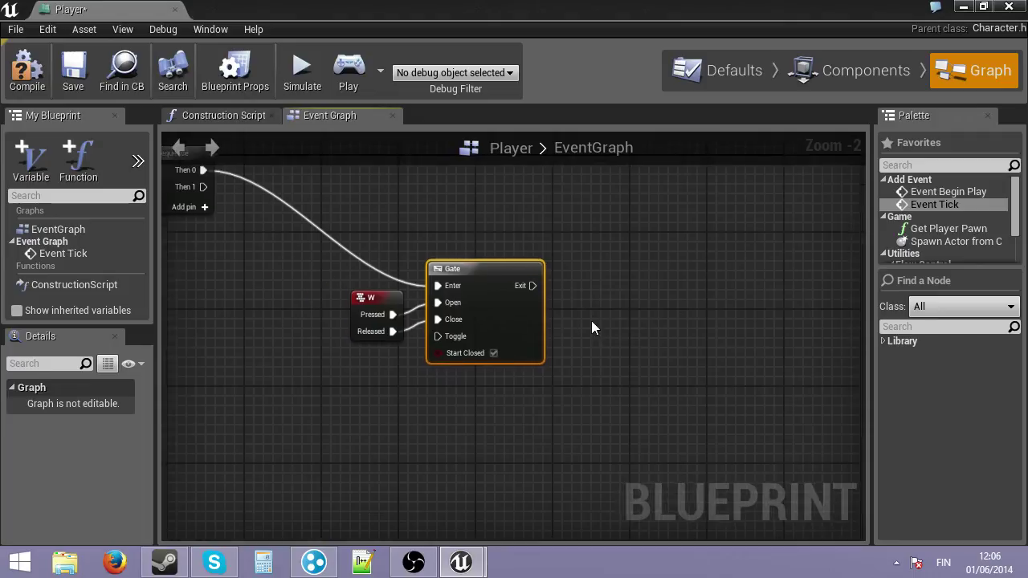
{"action": "right_click_drag", "start_coordinate": [396, 295], "coordinate": [482, 329]}
{"action": "right_click_drag", "start_coordinate": [749, 361], "coordinate": [643, 313]}
{"action": "left_click_drag", "start_coordinate": [513, 269], "coordinate": [643, 320]}
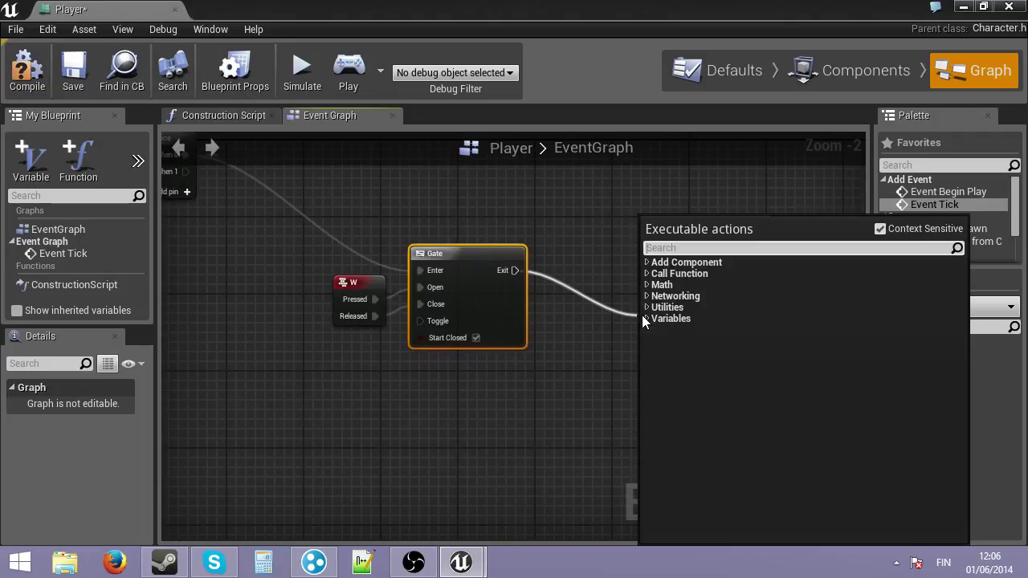
{"action": "type", "text": "add mov"}
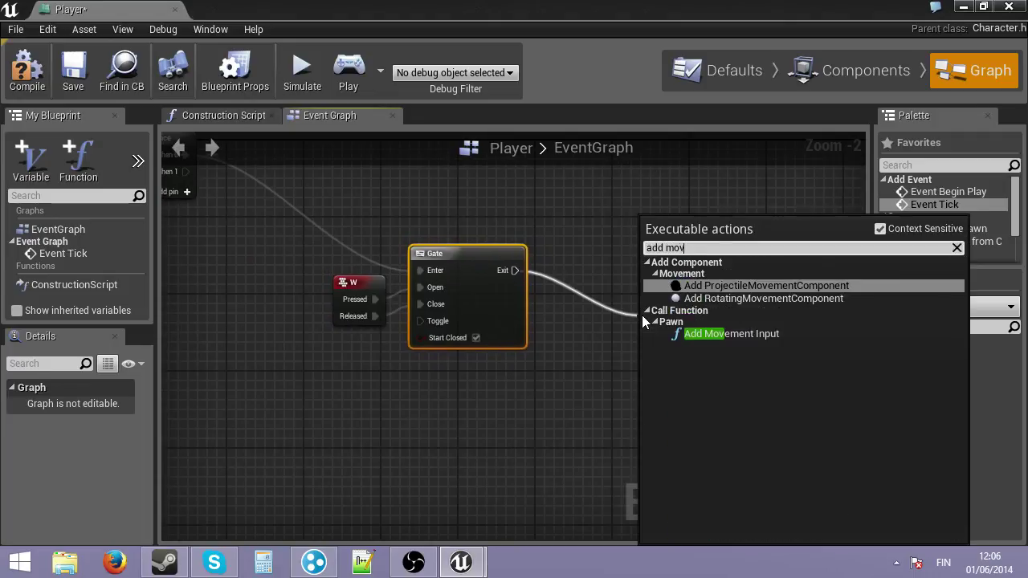
{"action": "key", "text": "Down"}
{"action": "key", "text": "Down"}
{"action": "key", "text": "Return"}
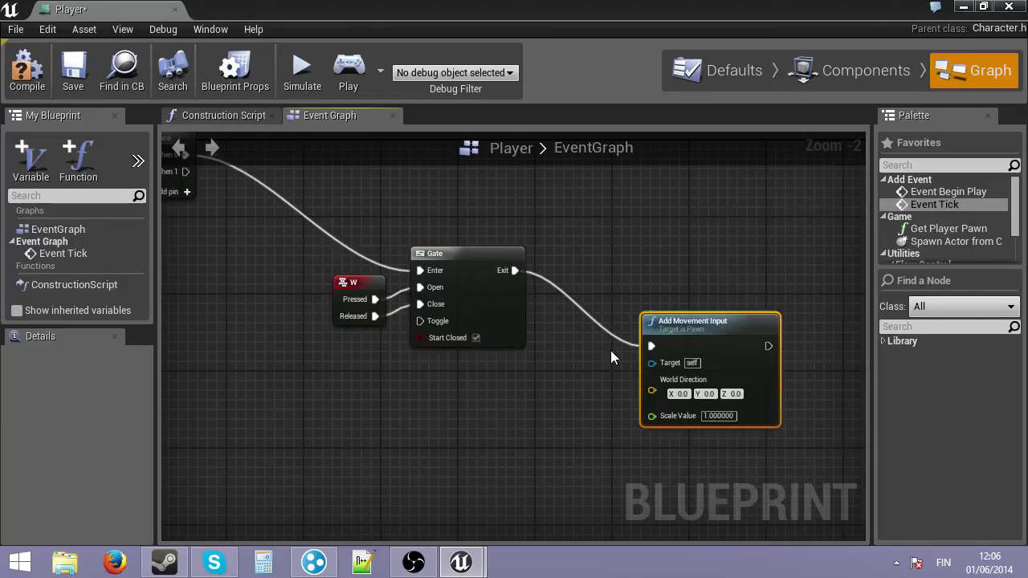
{"action": "left_click_drag", "start_coordinate": [660, 302], "coordinate": [664, 307]}
{"action": "left_click_drag", "start_coordinate": [674, 325], "coordinate": [637, 252]}
Supply Add Movement Input's World Direction with a Get Actor Forward Vector node placed below the Gate
{"action": "left_click_drag", "start_coordinate": [612, 312], "coordinate": [467, 386]}
{"action": "type", "text": "get ac"}
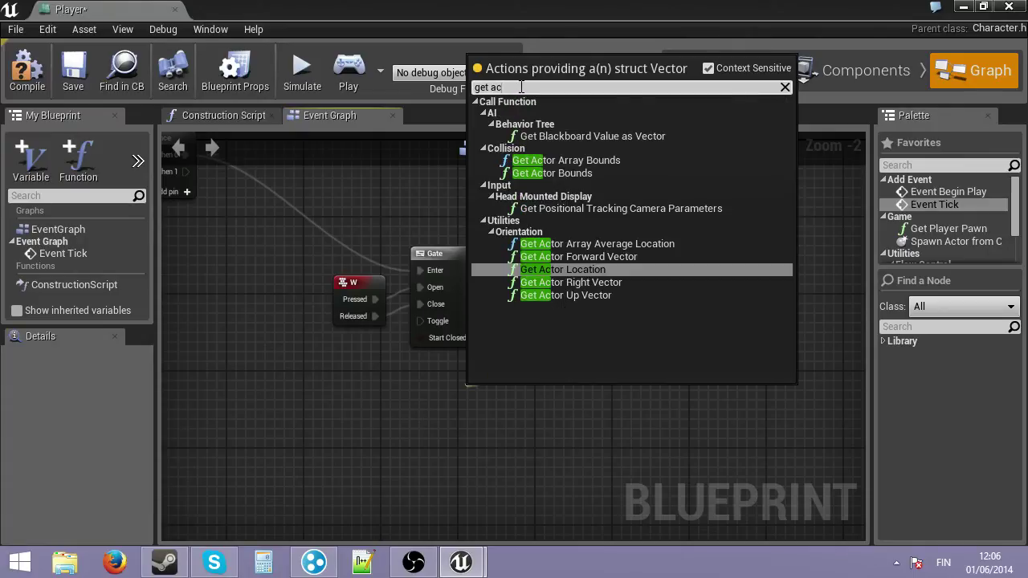
{"action": "key", "text": "Down"}
{"action": "key", "text": "Up"}
{"action": "key", "text": "Up"}
{"action": "key", "text": "Return"}
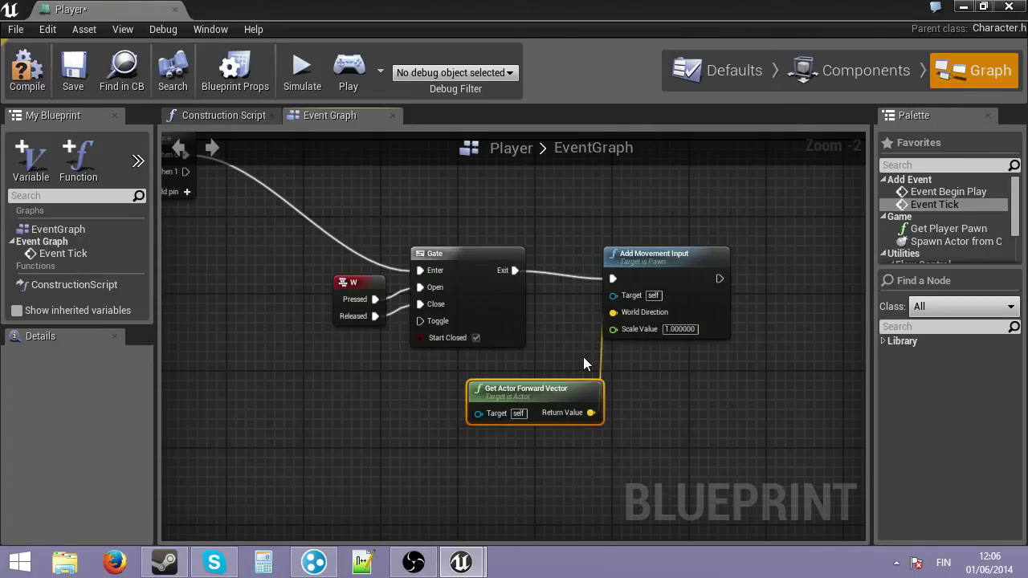
Move Get Actor Forward Vector directly beneath the Gate and duplicate the whole W movement group below the original
{"action": "left_click_drag", "start_coordinate": [547, 384], "coordinate": [493, 357]}
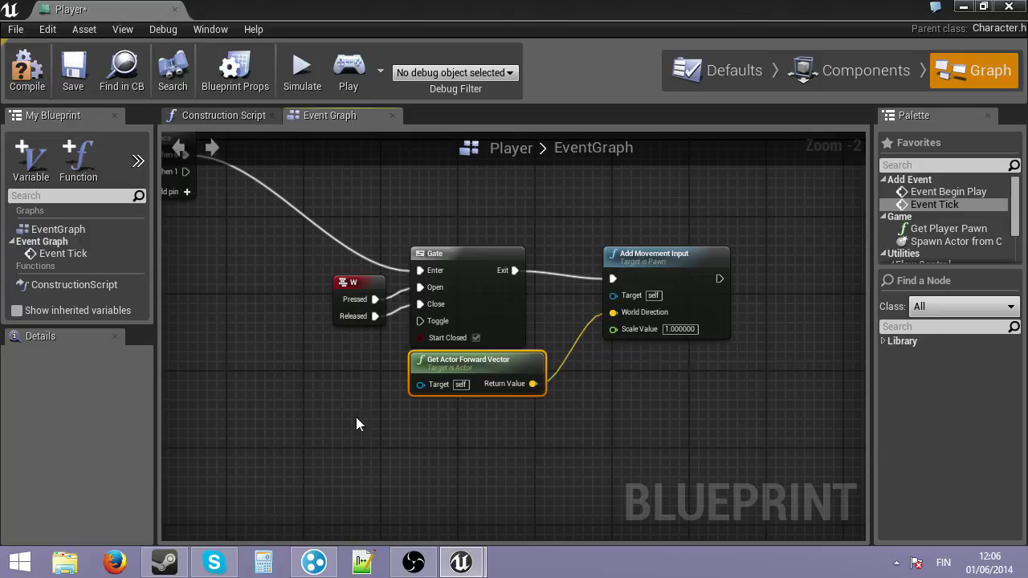
{"action": "left_click_drag", "start_coordinate": [315, 434], "coordinate": [725, 230]}
{"action": "key", "text": "ctrl+c"}
{"action": "key", "text": "ctrl+v"}
{"action": "right_click_drag", "start_coordinate": [506, 477], "coordinate": [545, 287]}
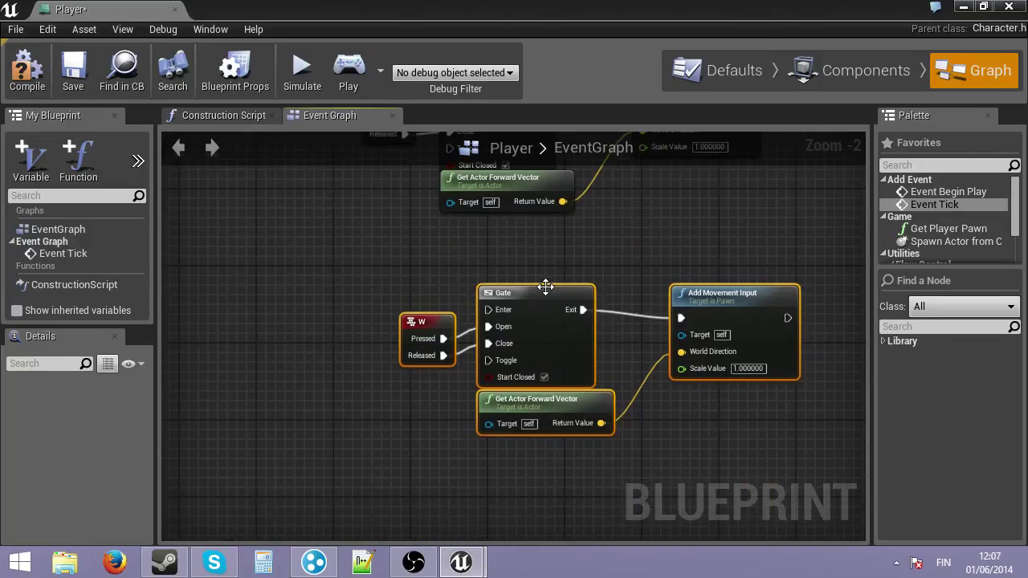
{"action": "left_click_drag", "start_coordinate": [546, 286], "coordinate": [526, 257]}
{"action": "right_click_drag", "start_coordinate": [526, 259], "coordinate": [571, 320]}
Replace the duplicated W event with an S key event, wiring its Pressed to the Gate's Open and Released to Close
{"action": "left_click", "coordinate": [442, 353]}
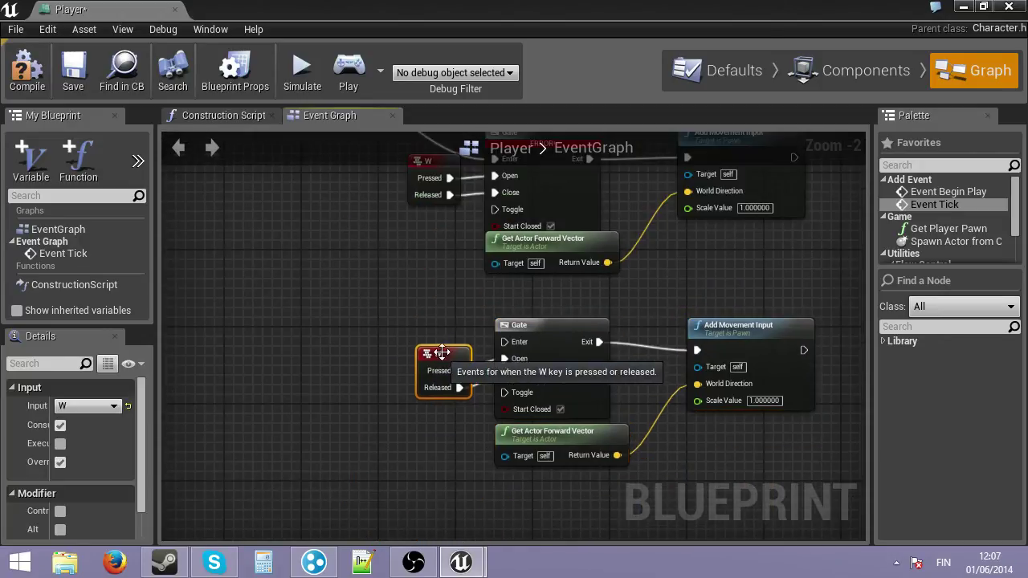
{"action": "key", "text": "Delete"}
{"action": "right_click", "coordinate": [408, 376]}
{"action": "type", "text": "s"}
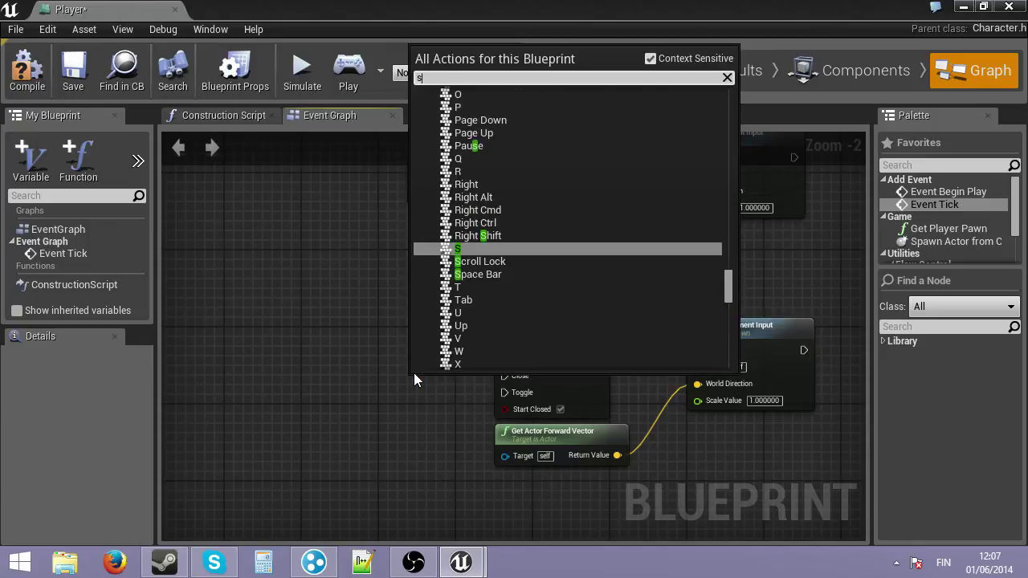
{"action": "left_click", "coordinate": [462, 239]}
{"action": "left_click_drag", "start_coordinate": [452, 401], "coordinate": [502, 377]}
Connect the Sequence's Then 1 to the S group's Gate Enter and set that group's Add Movement Input Scale Value to -1
{"action": "right_click_drag", "start_coordinate": [408, 276], "coordinate": [487, 429]}
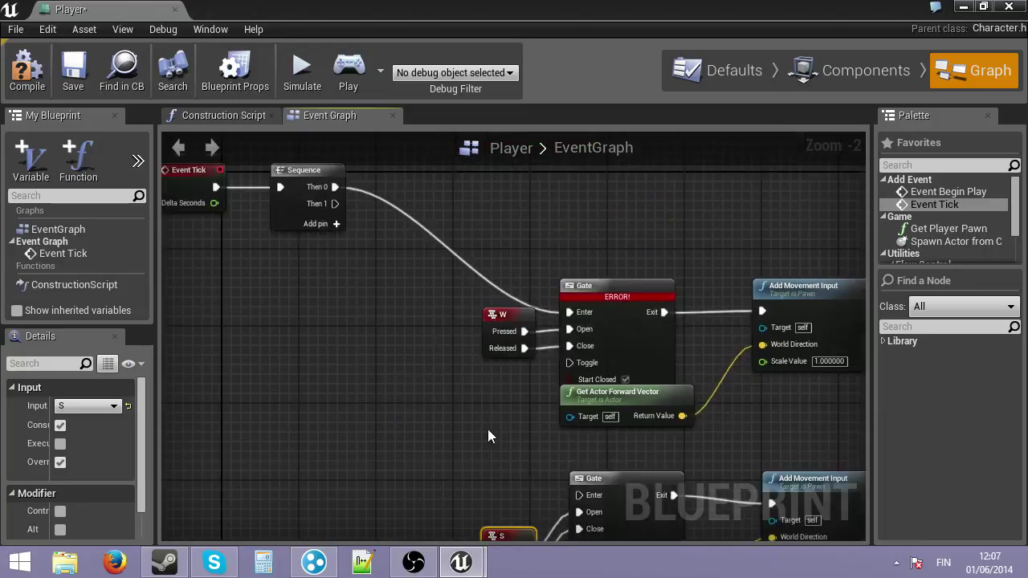
{"action": "scroll", "coordinate": [488, 429], "scroll_direction": "down", "scroll_amount": 2}
{"action": "left_click_drag", "start_coordinate": [382, 273], "coordinate": [547, 469]}
{"action": "right_click_drag", "start_coordinate": [518, 462], "coordinate": [331, 267]}
{"action": "scroll", "coordinate": [394, 296], "scroll_direction": "up", "scroll_amount": 2}
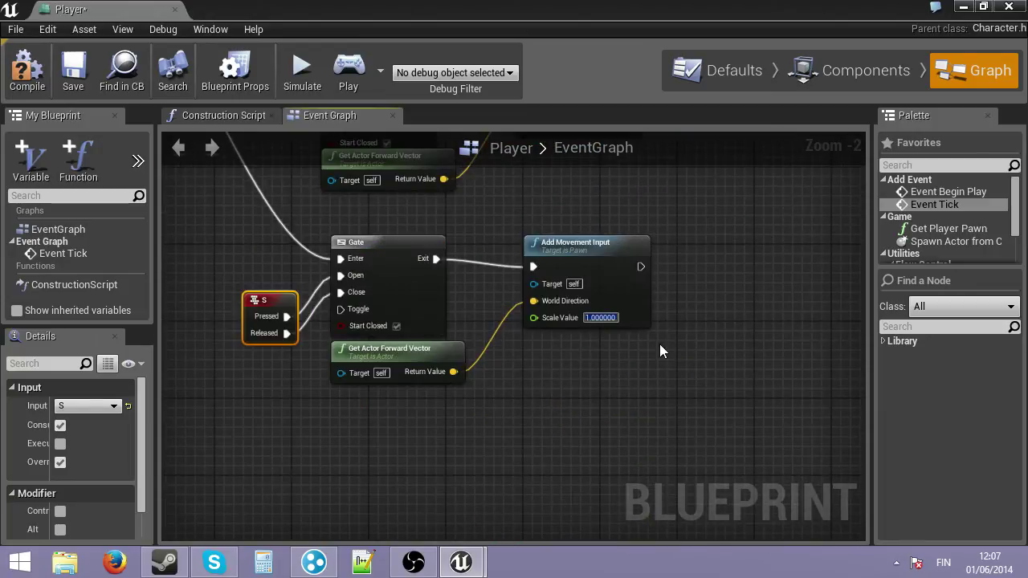
{"action": "type", "text": "-1"}
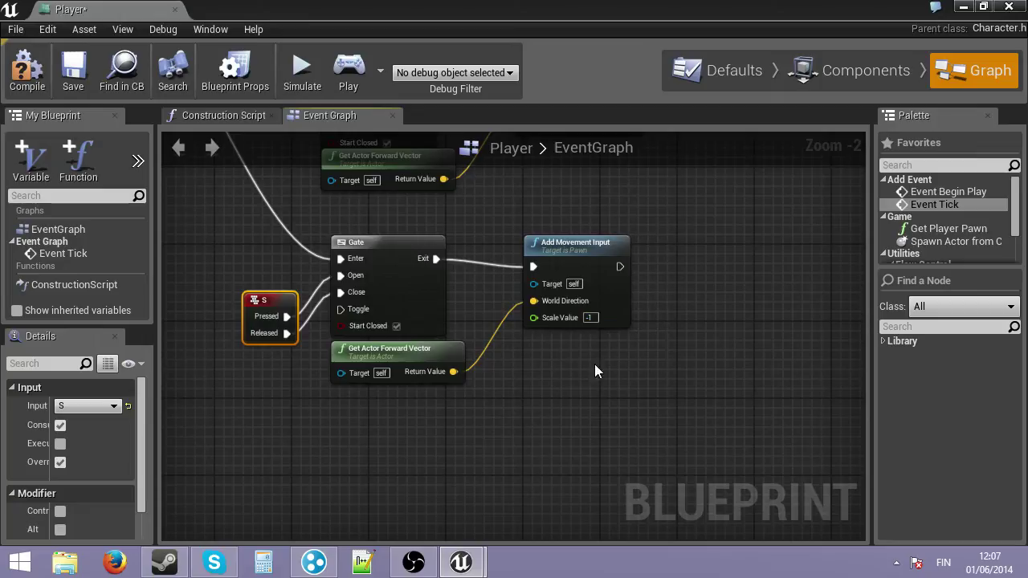
Paste another copy of the W movement group and place it just below the S group
{"action": "scroll", "coordinate": [571, 369], "scroll_direction": "down", "scroll_amount": 3}
{"action": "right_click_drag", "start_coordinate": [410, 451], "coordinate": [414, 356]}
{"action": "key", "text": "ctrl+v"}
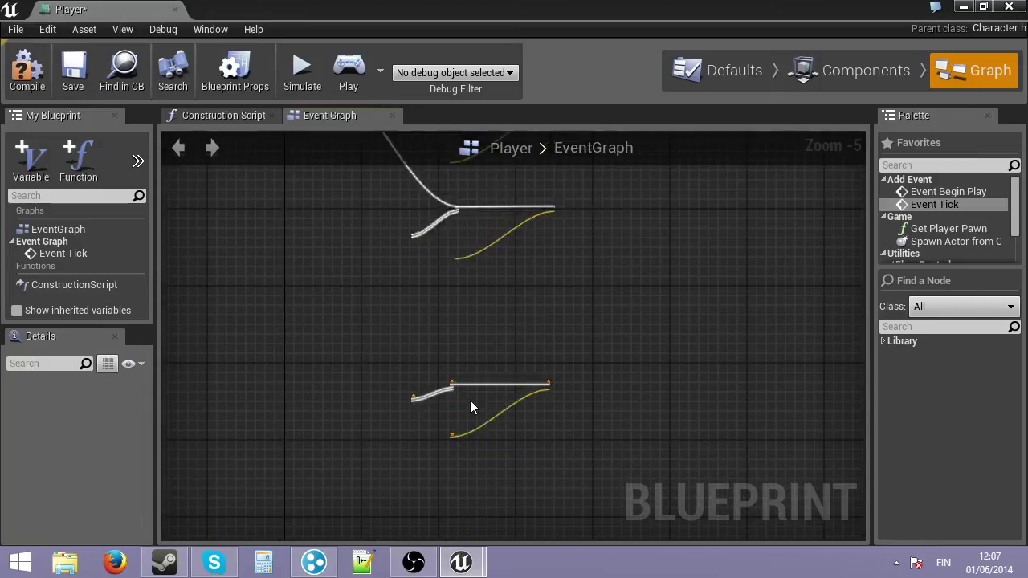
{"action": "left_click_drag", "start_coordinate": [498, 387], "coordinate": [503, 306]}
{"action": "right_click_drag", "start_coordinate": [486, 294], "coordinate": [543, 435]}
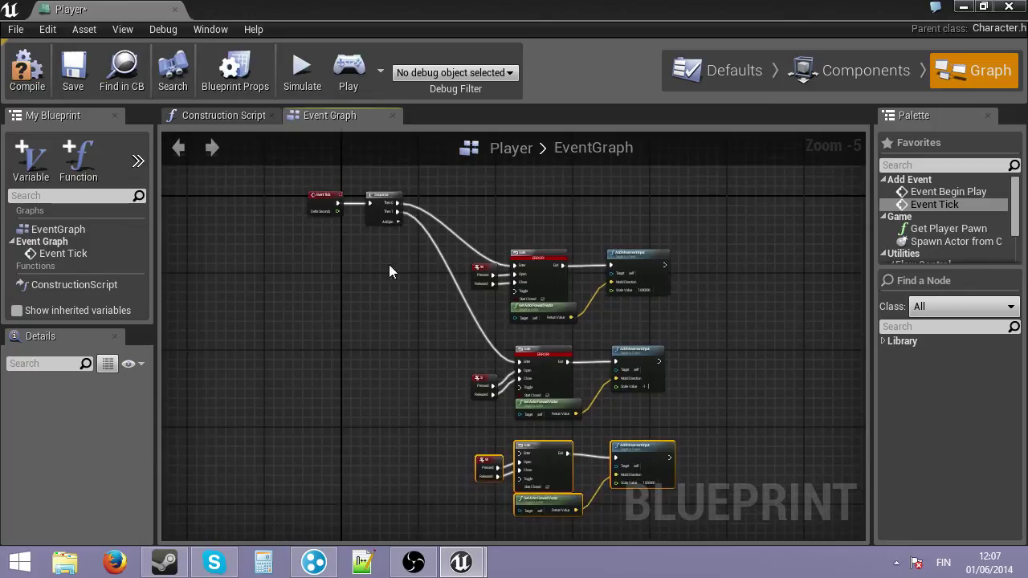
Add an output pin to the Sequence node and connect it to the third group's Gate Enter
{"action": "left_click", "coordinate": [398, 226]}
{"action": "left_click_drag", "start_coordinate": [397, 219], "coordinate": [521, 457]}
{"action": "right_click_drag", "start_coordinate": [523, 461], "coordinate": [319, 296]}
{"action": "scroll", "coordinate": [318, 295], "scroll_direction": "up", "scroll_amount": 3}
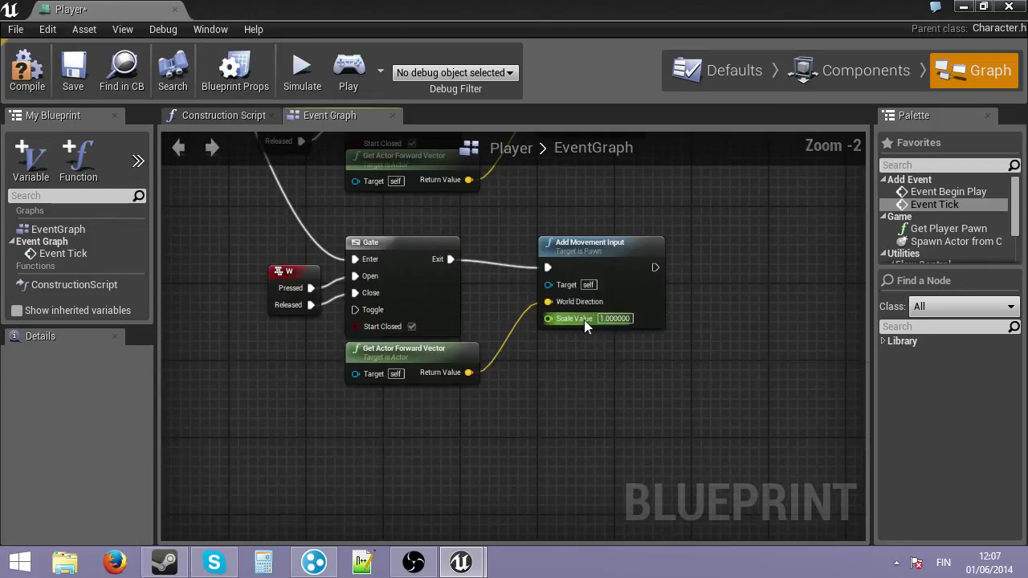
Replace the third group's Get Actor Forward Vector with a Get Actor Right Vector node below the Gate, wired to World Direction
{"action": "left_click", "coordinate": [402, 367]}
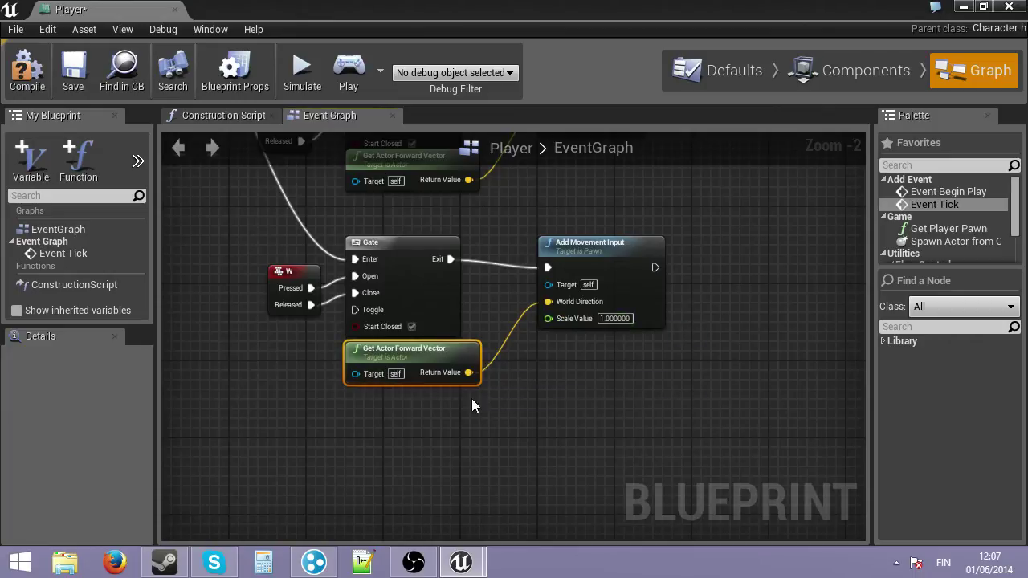
{"action": "key", "text": "Delete"}
{"action": "right_click", "coordinate": [400, 396]}
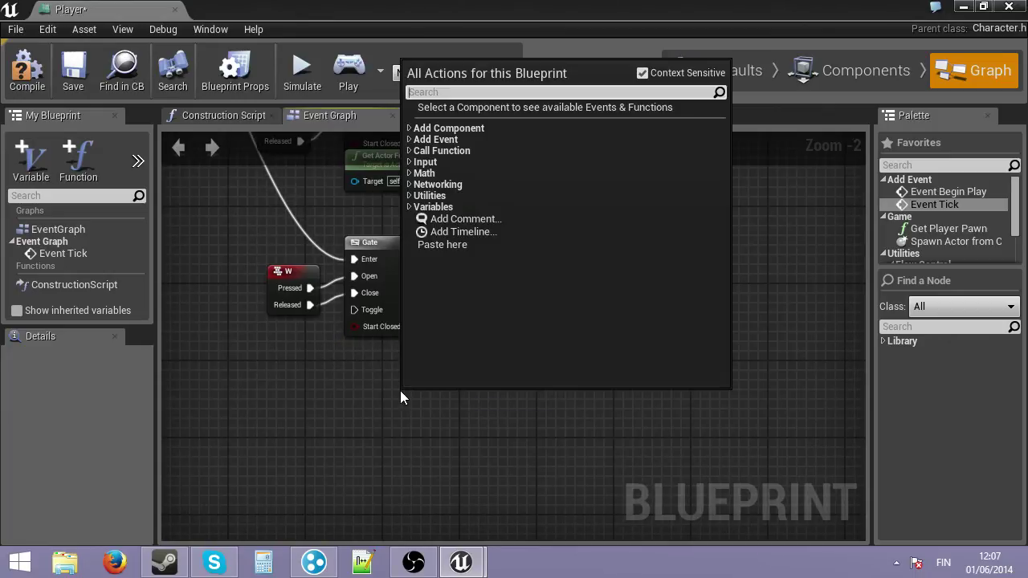
{"action": "type", "text": "right"}
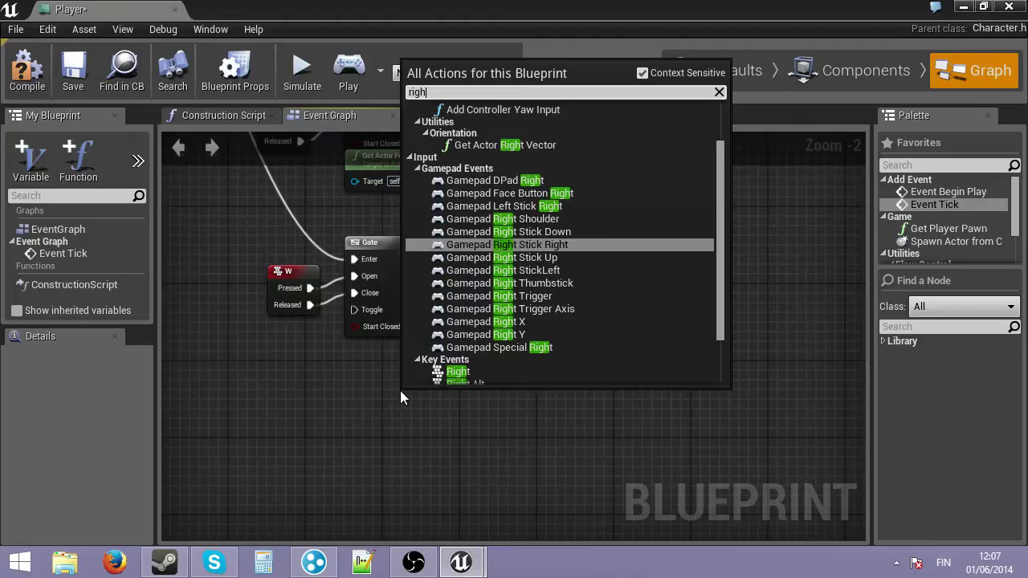
{"action": "key", "text": "BackSpace"}
{"action": "key", "text": "BackSpace"}
{"action": "key", "text": "BackSpace"}
{"action": "key", "text": "BackSpace"}
{"action": "key", "text": "BackSpace"}
{"action": "type", "text": "get actor ri"}
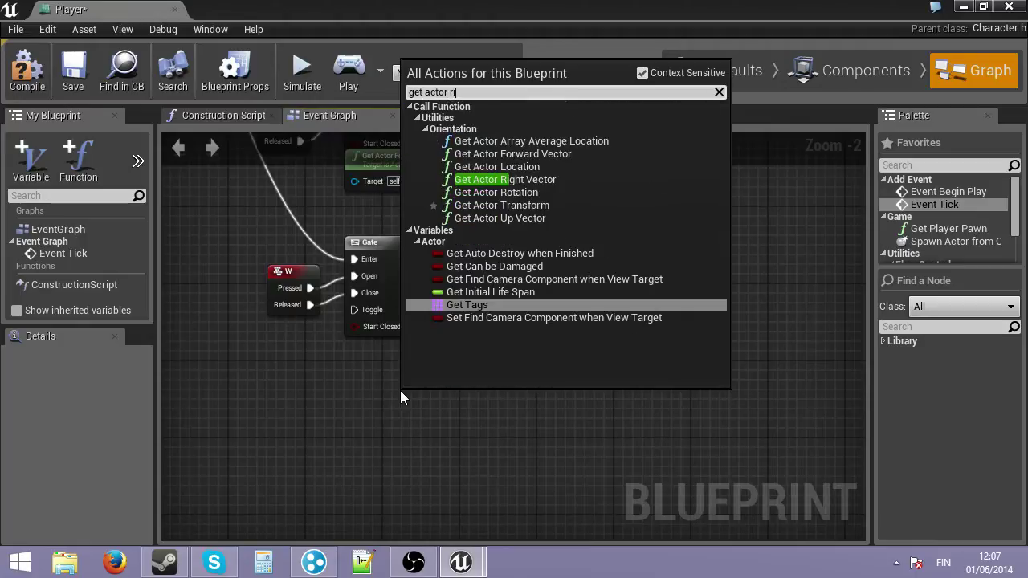
{"action": "key", "text": "Down"}
{"action": "key", "text": "Up"}
{"action": "key", "text": "Up"}
{"action": "key", "text": "Up"}
{"action": "key", "text": "Up"}
{"action": "key", "text": "Up"}
{"action": "key", "text": "Up"}
{"action": "key", "text": "Up"}
{"action": "key", "text": "Up"}
{"action": "key", "text": "Up"}
{"action": "key", "text": "Up"}
{"action": "key", "text": "Up"}
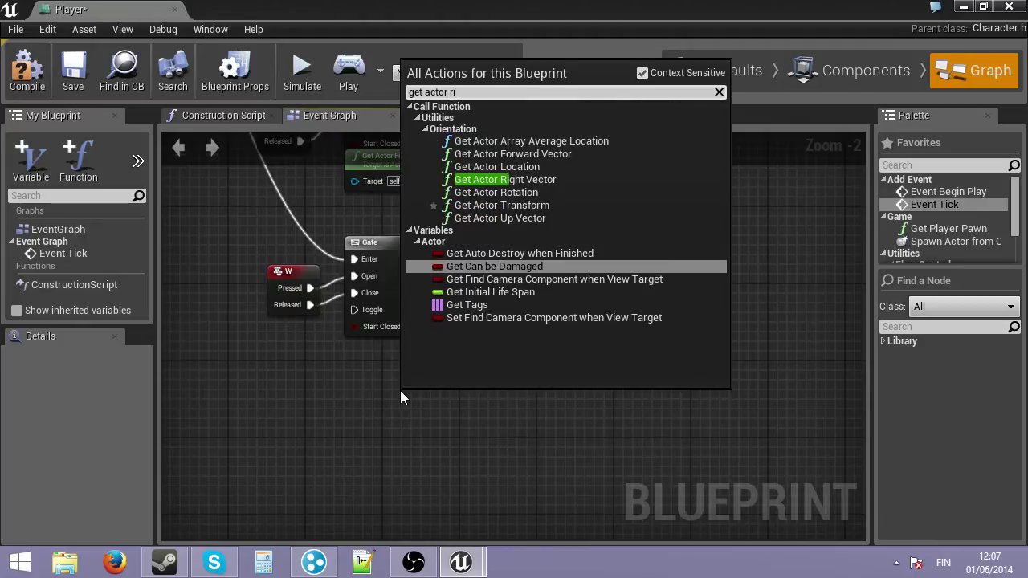
{"action": "key", "text": "Return"}
{"action": "left_click_drag", "start_coordinate": [455, 411], "coordinate": [398, 373]}
{"action": "left_click_drag", "start_coordinate": [469, 383], "coordinate": [547, 312]}
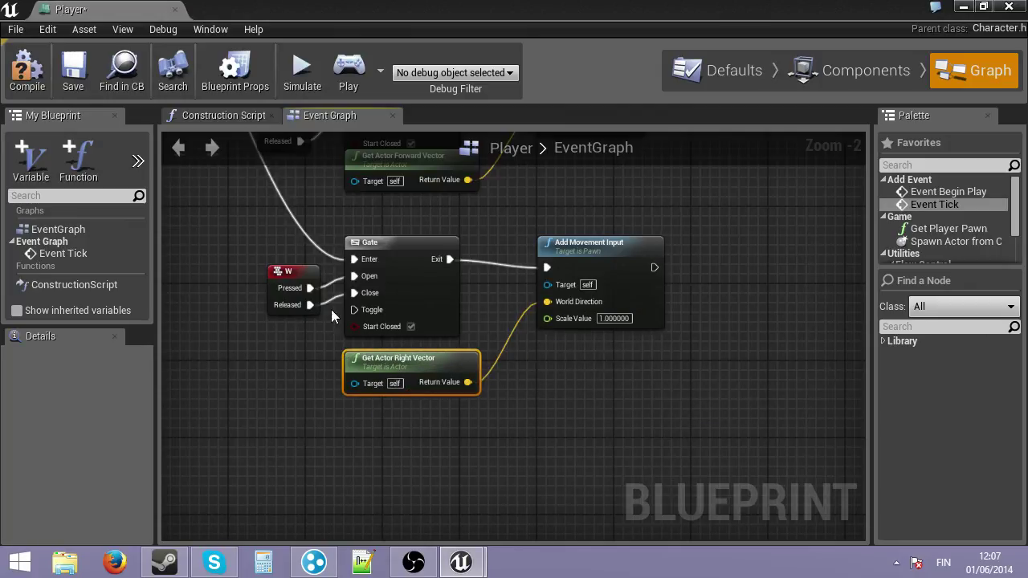
Replace the third group's W event with an A key event and set its Add Movement Input Scale Value to -1
{"action": "left_click", "coordinate": [281, 271]}
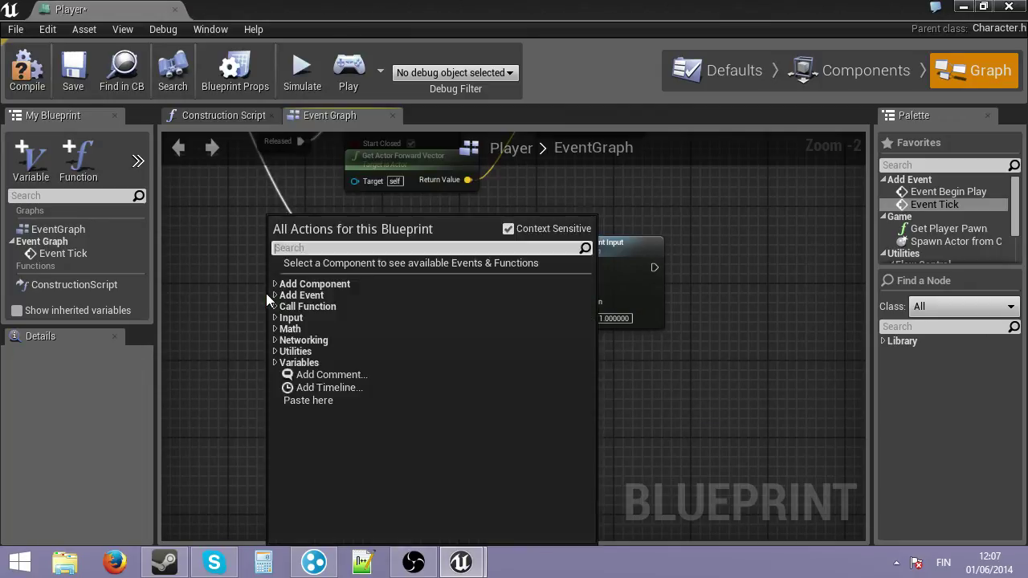
{"action": "right_click", "coordinate": [266, 293]}
{"action": "type", "text": "a"}
{"action": "key", "text": "Return"}
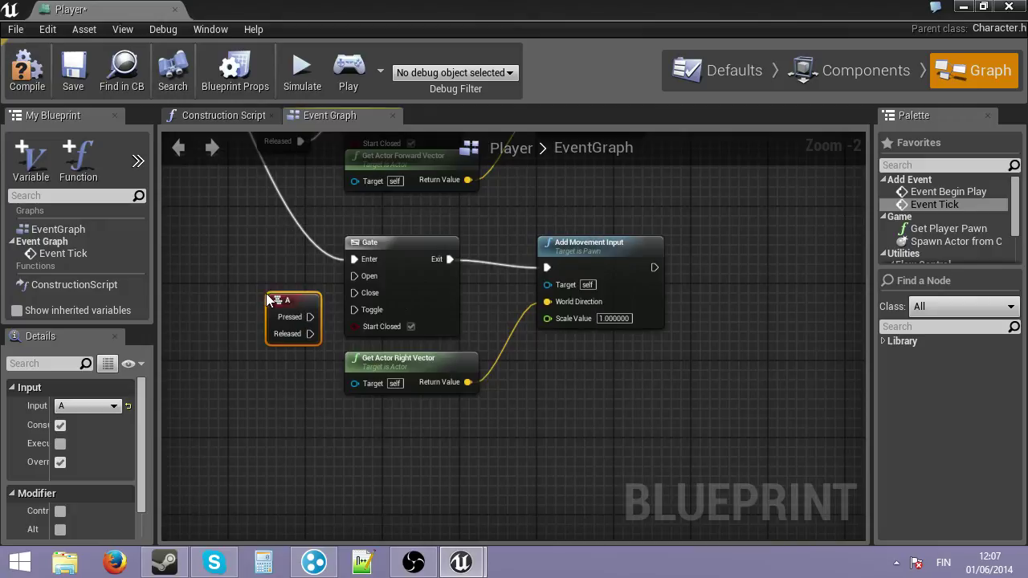
{"action": "type", "text": "-1"}
{"action": "key", "text": "Return"}
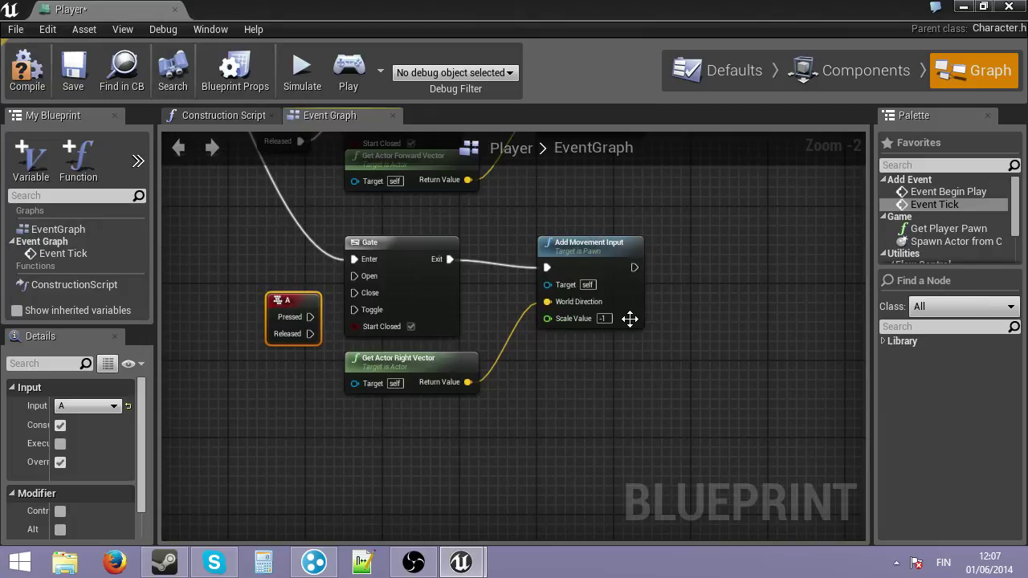
Duplicate the A movement group below itself and wire the original A event's Pressed and Released to its Gate's Open and Close
{"action": "left_click_drag", "start_coordinate": [259, 478], "coordinate": [637, 217]}
{"action": "key", "text": "ctrl+c"}
{"action": "right_click_drag", "start_coordinate": [457, 442], "coordinate": [497, 320]}
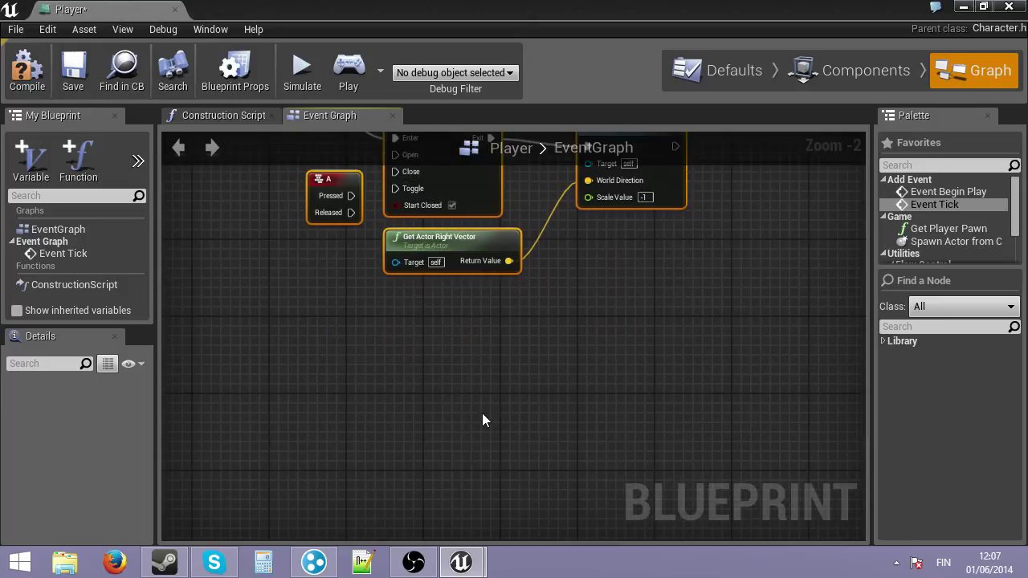
{"action": "key", "text": "ctrl+v"}
{"action": "right_click_drag", "start_coordinate": [416, 311], "coordinate": [442, 460]}
{"action": "left_click_drag", "start_coordinate": [374, 346], "coordinate": [424, 333]}
Swap the duplicated A event for a D key event wired to the Gate's Open and Close, and set Scale Value to 1
{"action": "right_click_drag", "start_coordinate": [413, 446], "coordinate": [381, 171]}
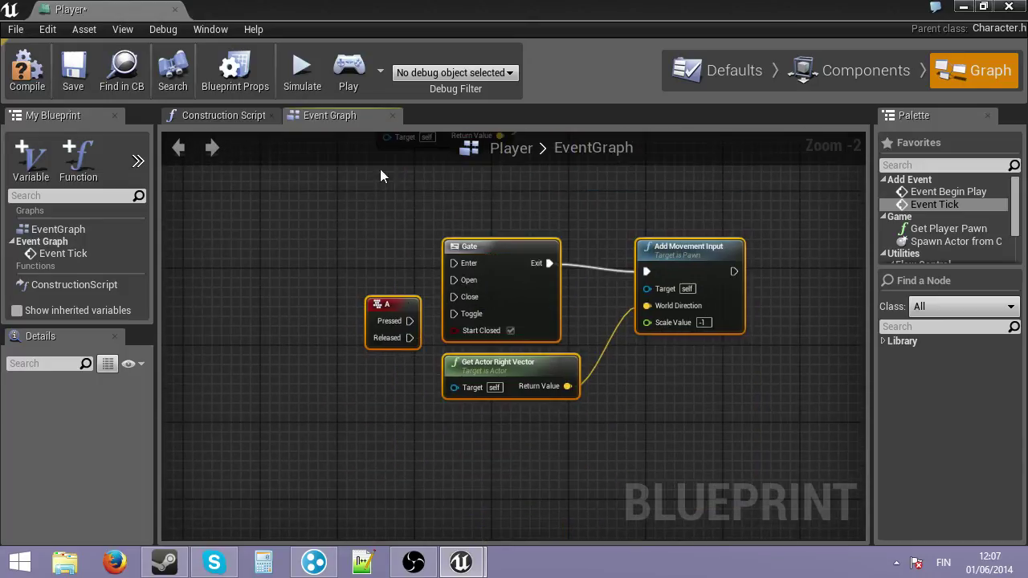
{"action": "left_click", "coordinate": [400, 302]}
{"action": "key", "text": "Delete"}
{"action": "right_click", "coordinate": [376, 299]}
{"action": "type", "text": "d"}
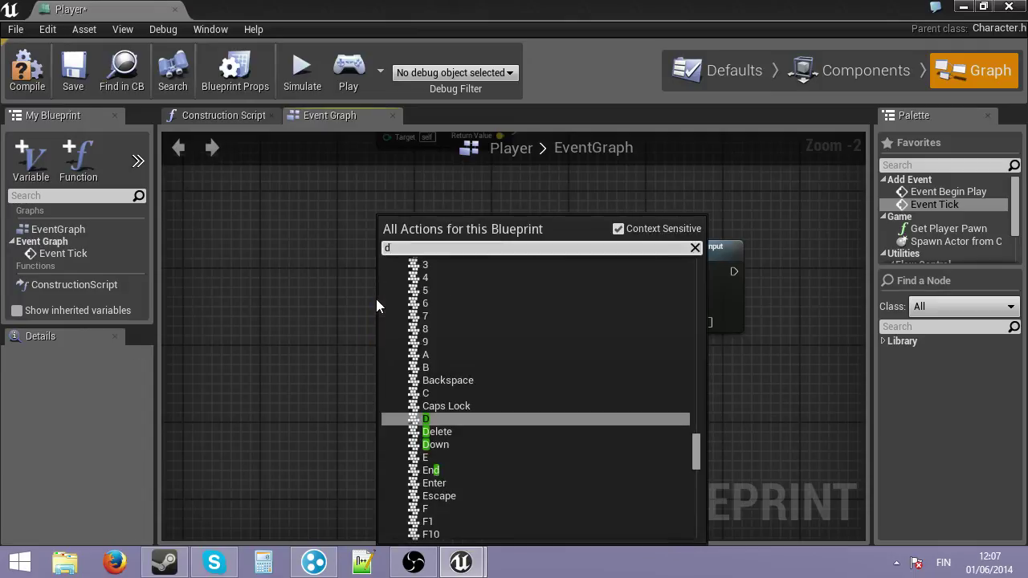
{"action": "key", "text": "Return"}
{"action": "left_click_drag", "start_coordinate": [419, 320], "coordinate": [456, 287]}
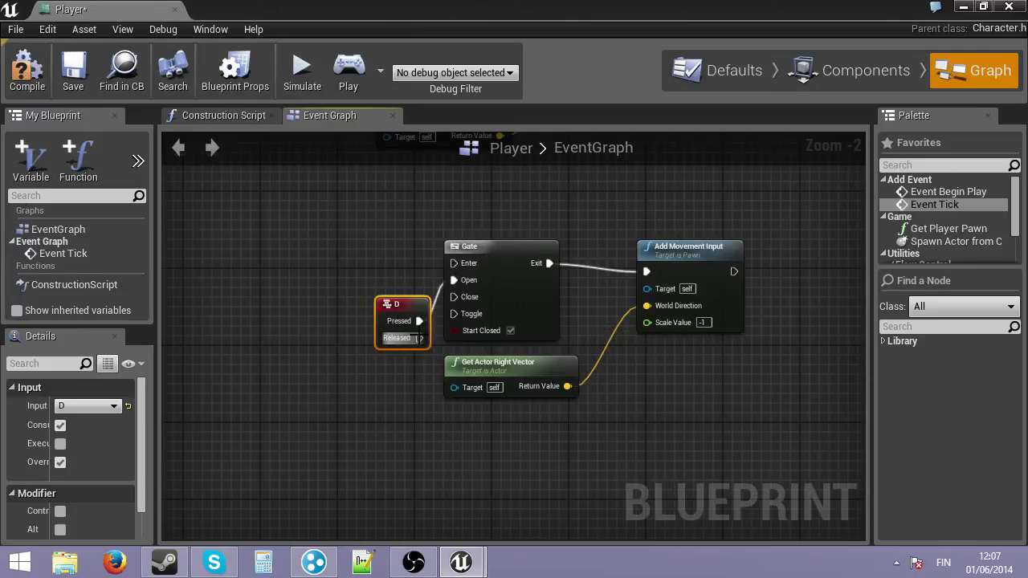
{"action": "left_click_drag", "start_coordinate": [419, 338], "coordinate": [454, 297]}
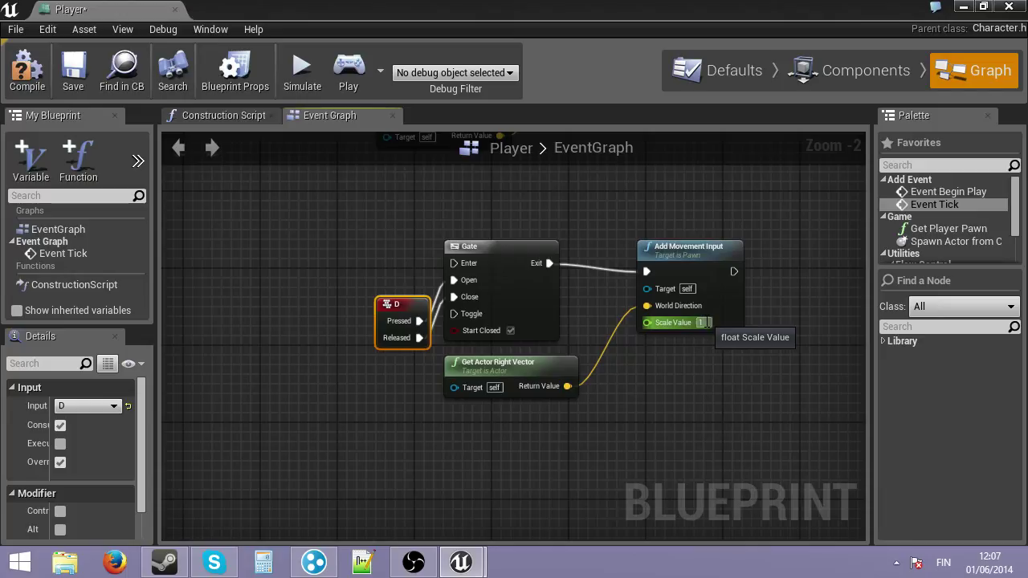
Add one more Sequence output and connect it to the Enter input of the D group's Gate
{"action": "scroll", "coordinate": [563, 385], "scroll_direction": "down", "scroll_amount": 4}
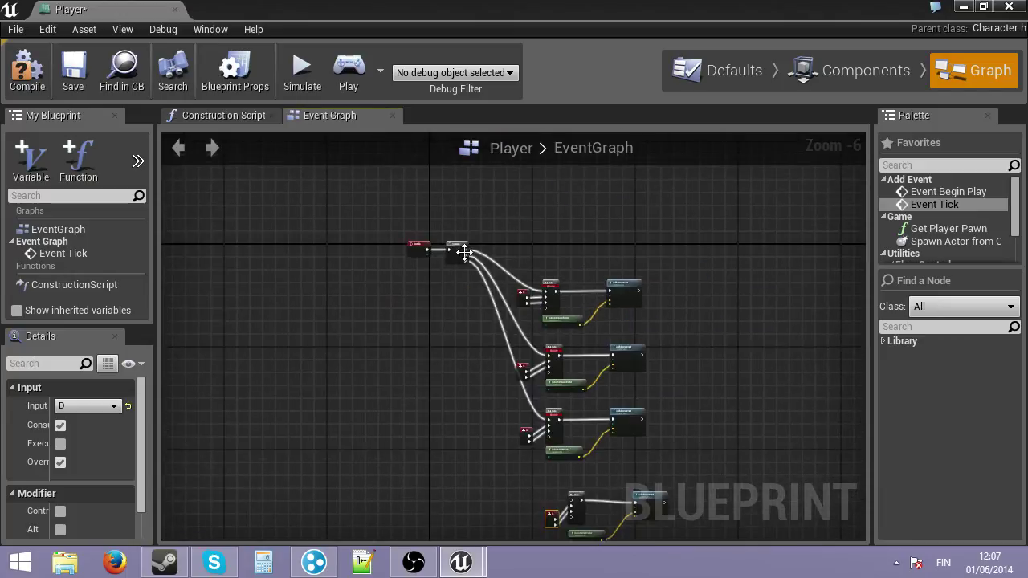
{"action": "scroll", "coordinate": [464, 253], "scroll_direction": "up", "scroll_amount": 6}
{"action": "left_click", "coordinate": [481, 278]}
{"action": "left_click_drag", "start_coordinate": [479, 273], "coordinate": [383, 340]}
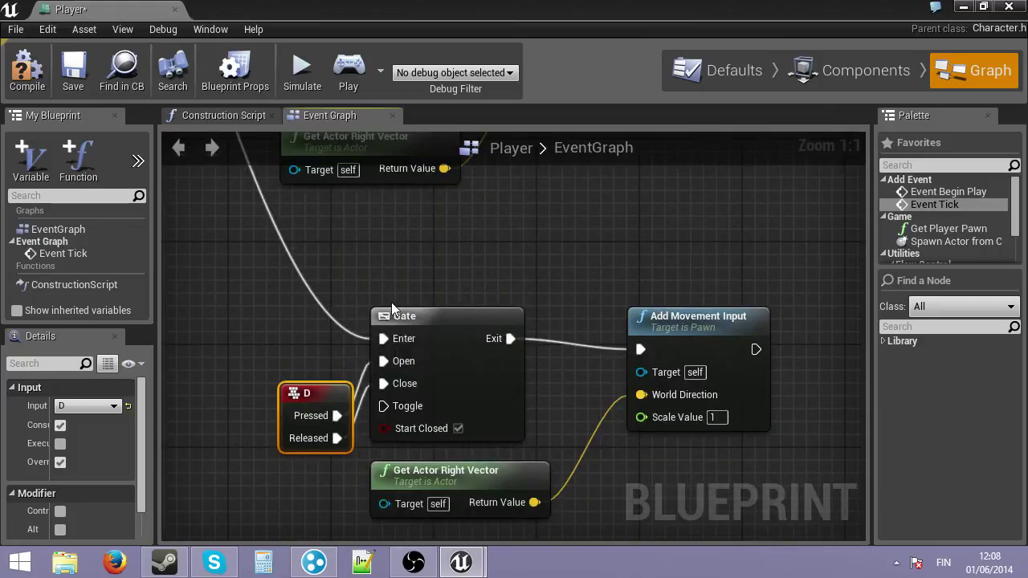
Select the D group's nodes and move them into line with the movement groups above
{"action": "scroll", "coordinate": [394, 303], "scroll_direction": "down", "scroll_amount": 5}
{"action": "left_click_drag", "start_coordinate": [342, 410], "coordinate": [566, 289]}
{"action": "left_click_drag", "start_coordinate": [410, 309], "coordinate": [380, 280]}
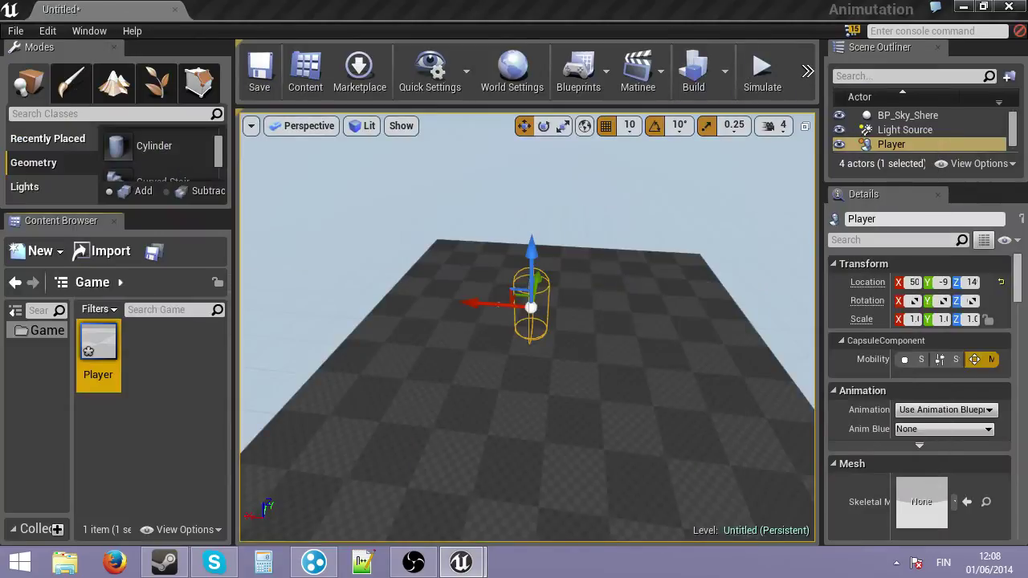
Set the level's Player actor to auto possess Player 0 and auto receive input from Player 0
{"action": "mouse_move", "coordinate": [1022, 287]}
{"action": "left_mouse_down"}
{"action": "mouse_move", "coordinate": [1022, 315]}
{"action": "mouse_move", "coordinate": [1021, 275]}
{"action": "left_mouse_up"}
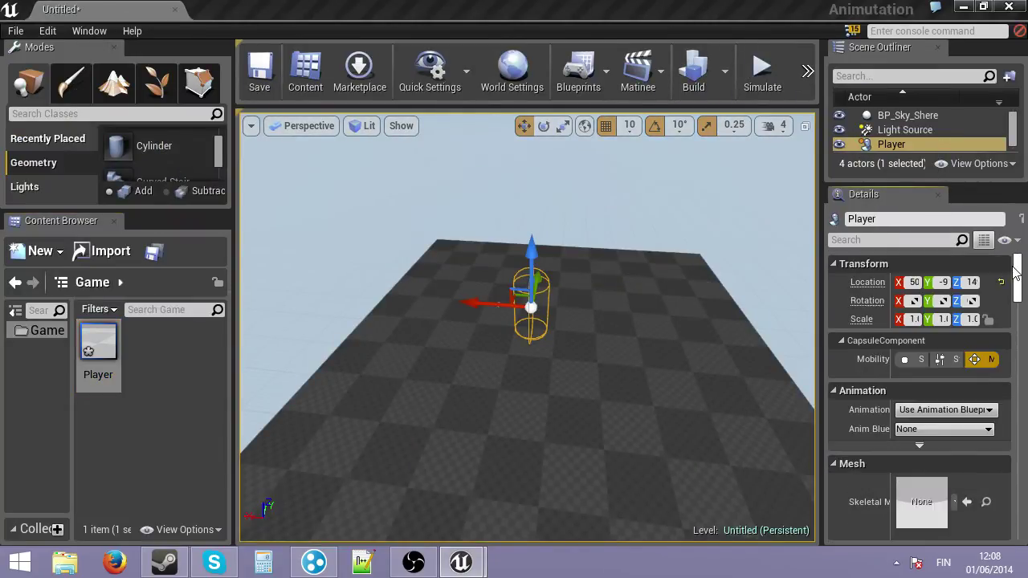
{"action": "left_click", "coordinate": [736, 300]}
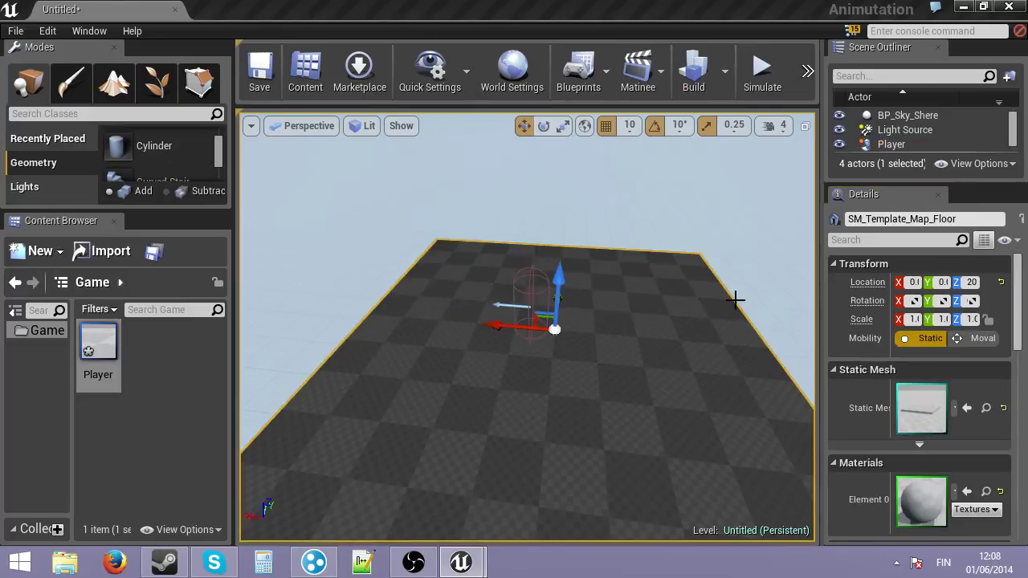
{"action": "left_click", "coordinate": [527, 286]}
{"action": "left_click_drag", "start_coordinate": [1018, 277], "coordinate": [1004, 538]}
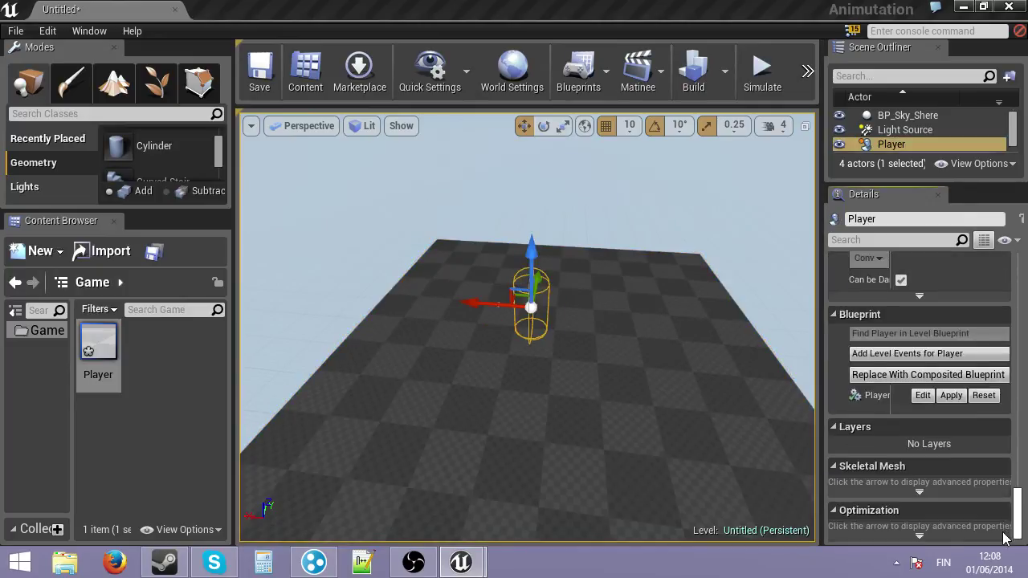
{"action": "scroll", "coordinate": [924, 417], "scroll_direction": "up", "scroll_amount": 10}
{"action": "left_click", "coordinate": [938, 370]}
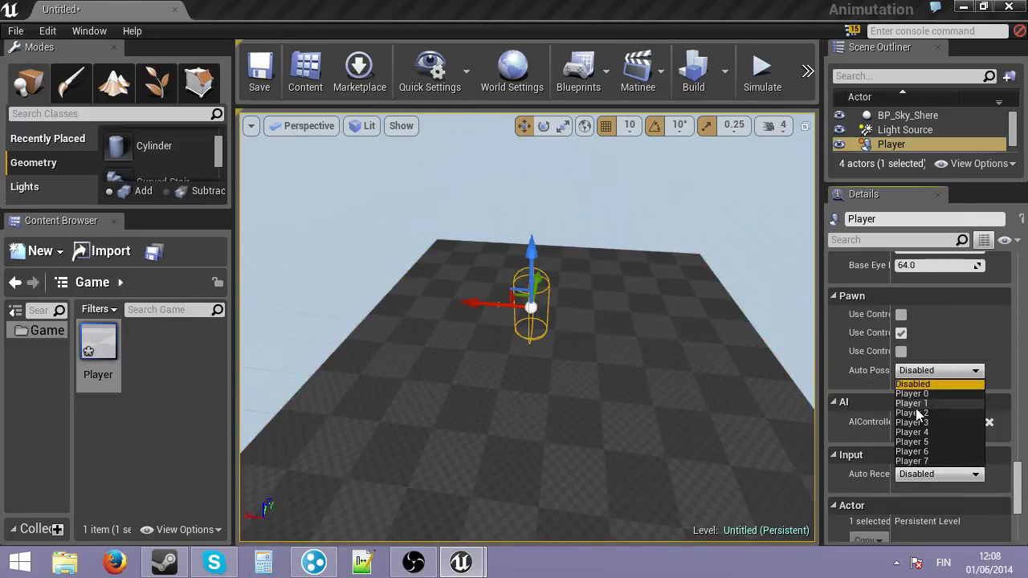
{"action": "left_click", "coordinate": [912, 393]}
{"action": "left_click", "coordinate": [938, 474]}
{"action": "left_click", "coordinate": [916, 396]}
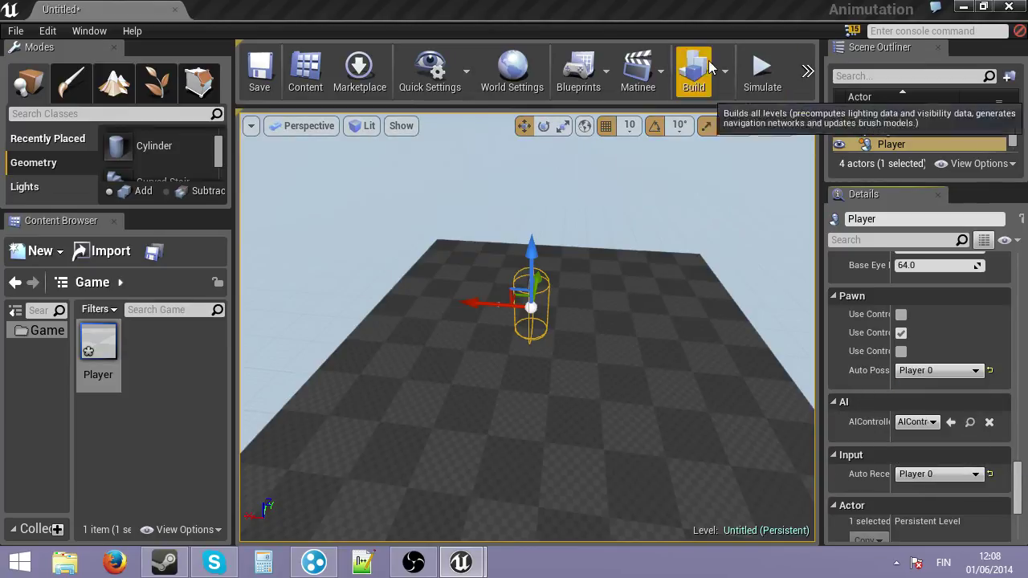
Play-test the level in the viewport, stop the session and focus the view on the Player actor
{"action": "left_click", "coordinate": [812, 74]}
{"action": "left_click", "coordinate": [832, 107]}
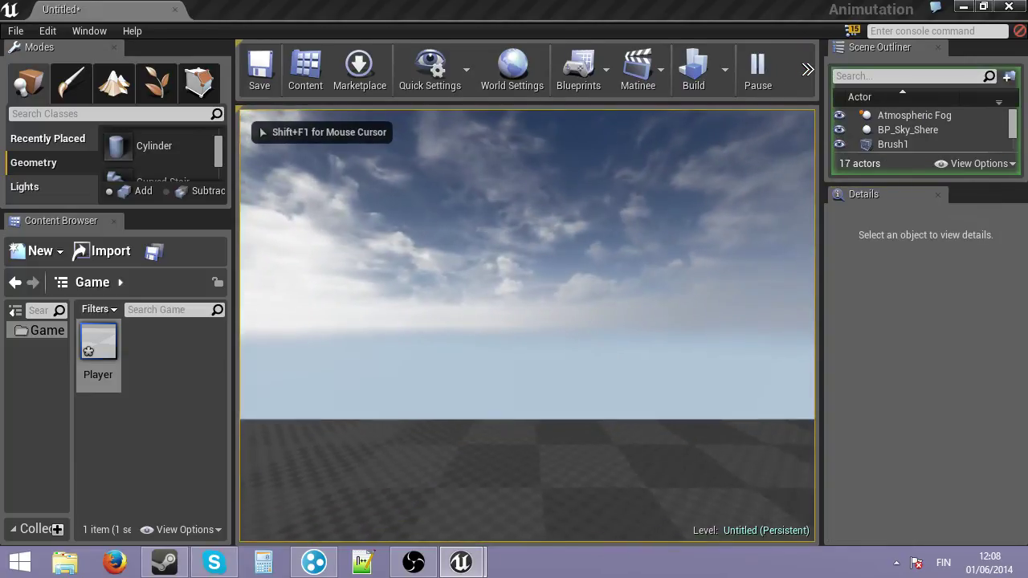
{"action": "key", "text": "Escape"}
{"action": "key", "text": "f"}
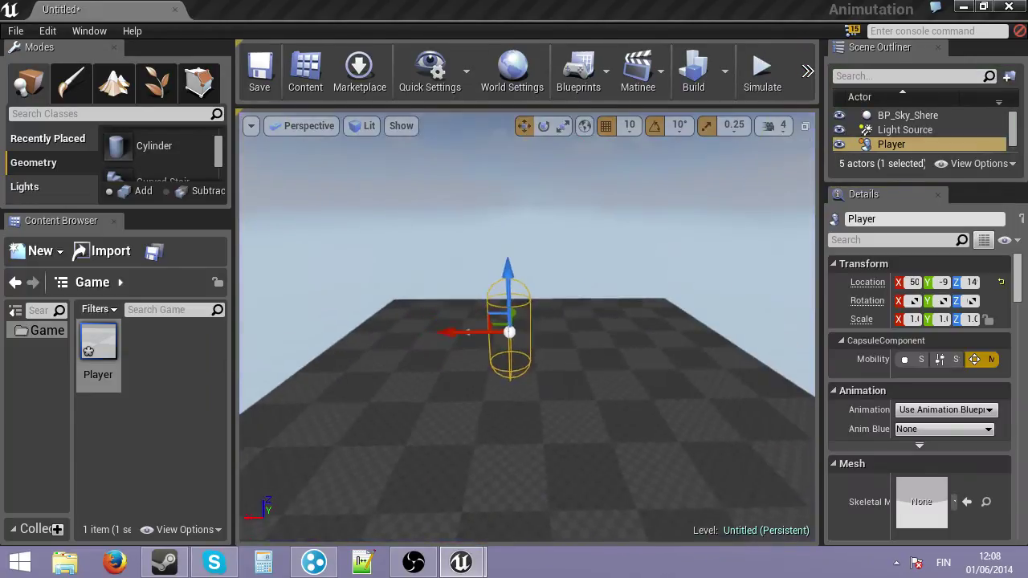
In the project's input settings, add an action mapping named "Go forward asshole" bound to the W key
{"action": "left_click", "coordinate": [45, 32]}
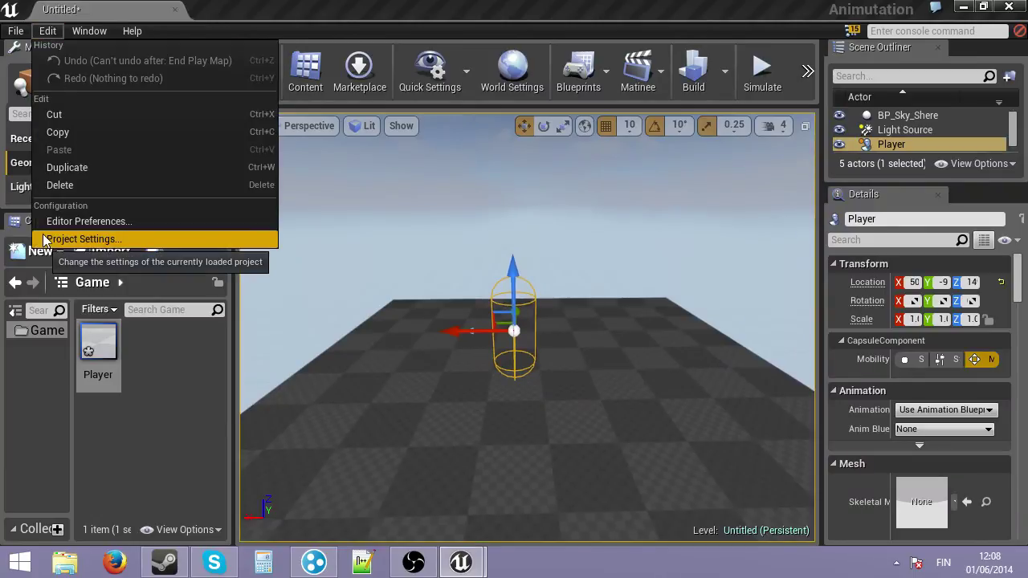
{"action": "left_click", "coordinate": [80, 239]}
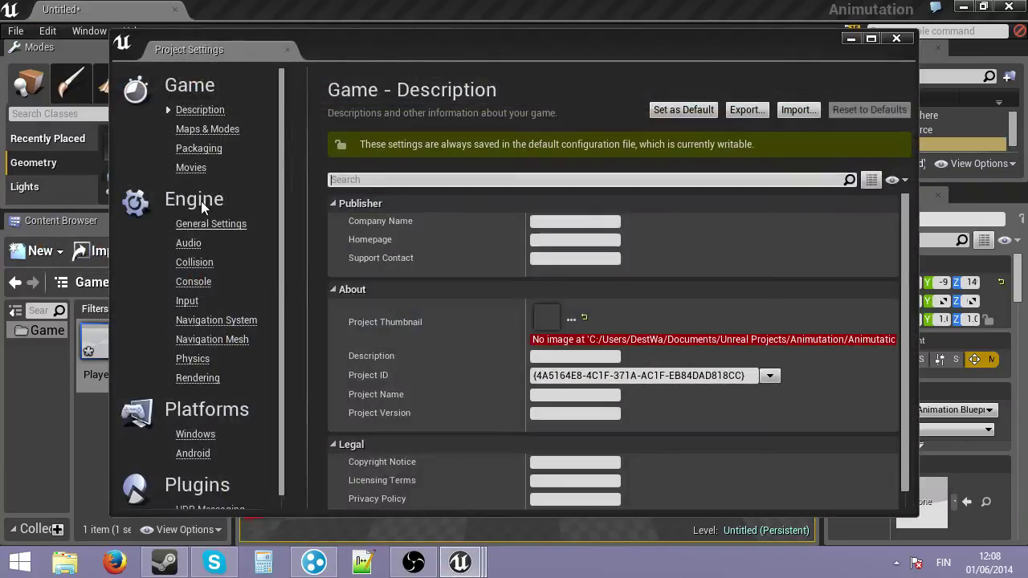
{"action": "left_click", "coordinate": [187, 301]}
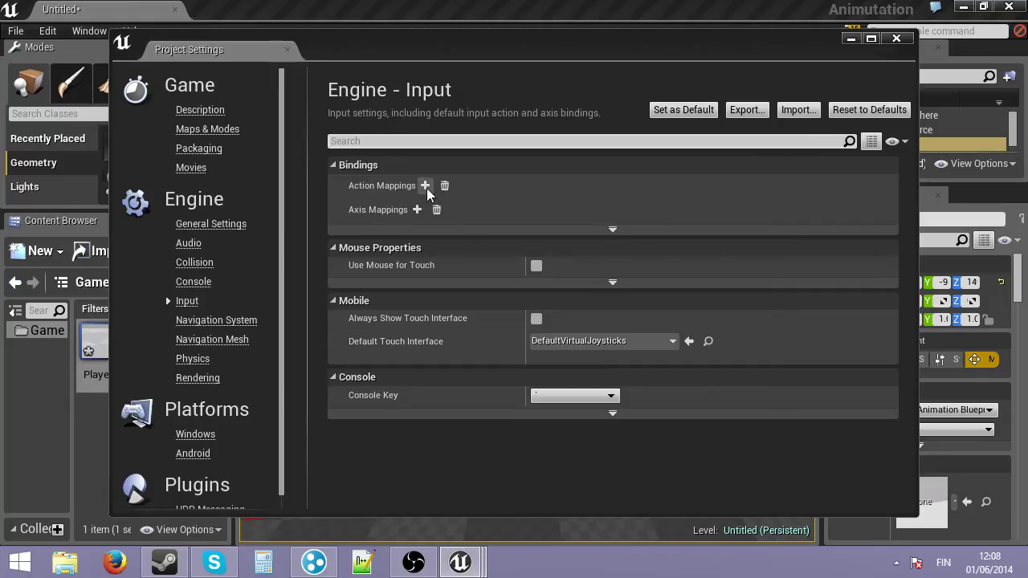
{"action": "left_click", "coordinate": [342, 187]}
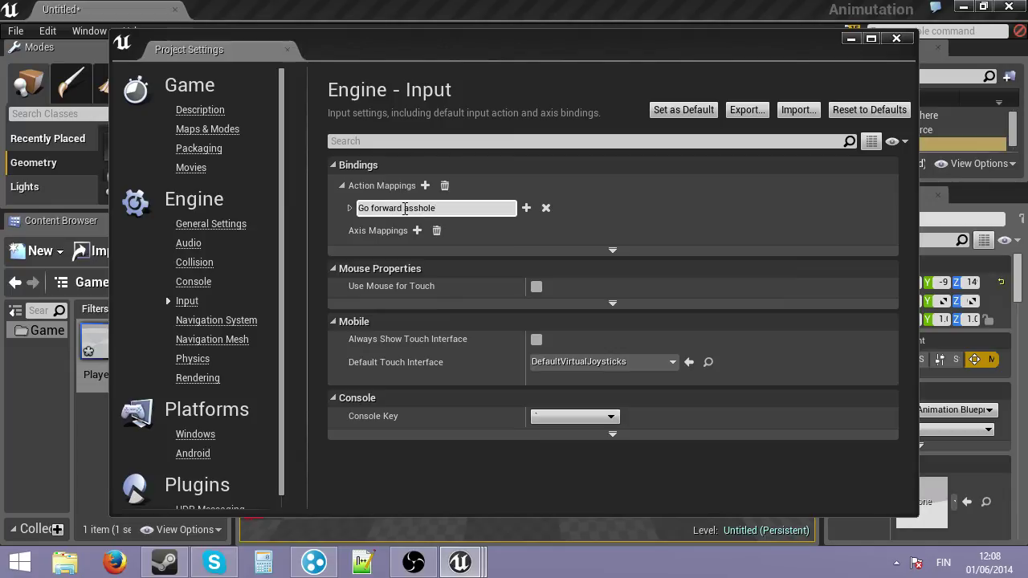
{"action": "left_click", "coordinate": [347, 209]}
{"action": "left_click", "coordinate": [442, 228]}
{"action": "scroll", "coordinate": [595, 418], "scroll_direction": "down", "scroll_amount": 6}
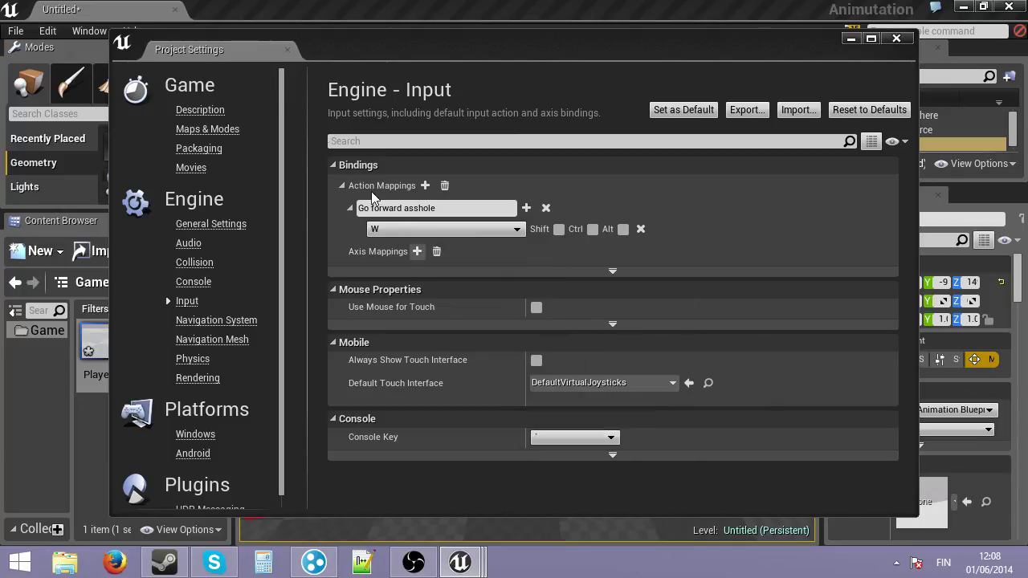
{"action": "key", "text": "ctrl+s"}
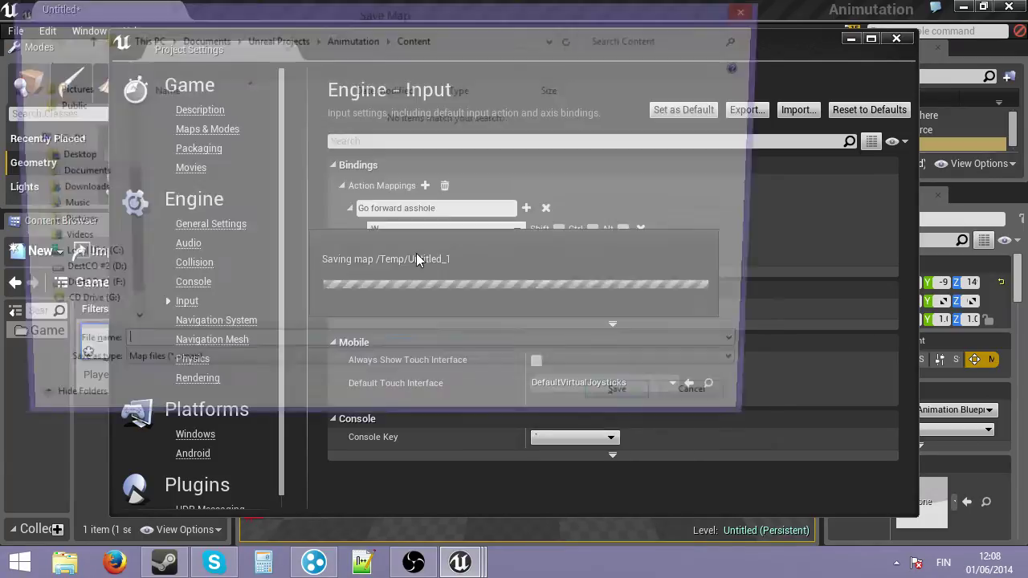
{"action": "left_click", "coordinate": [721, 412]}
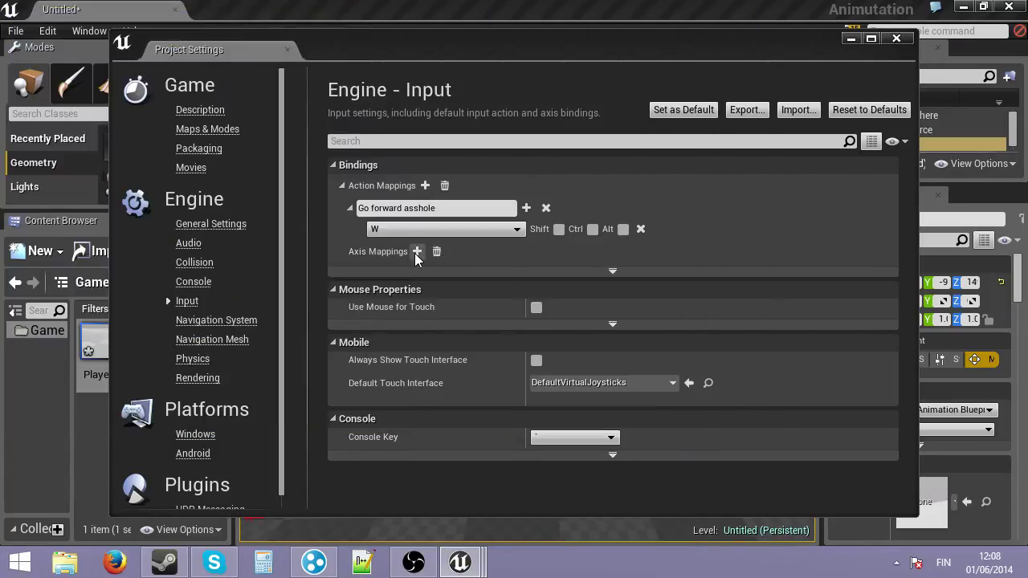
Add an axis mapping named MousPitch bound to Mouse Y, keeping only that one key binding
{"action": "left_click", "coordinate": [343, 252]}
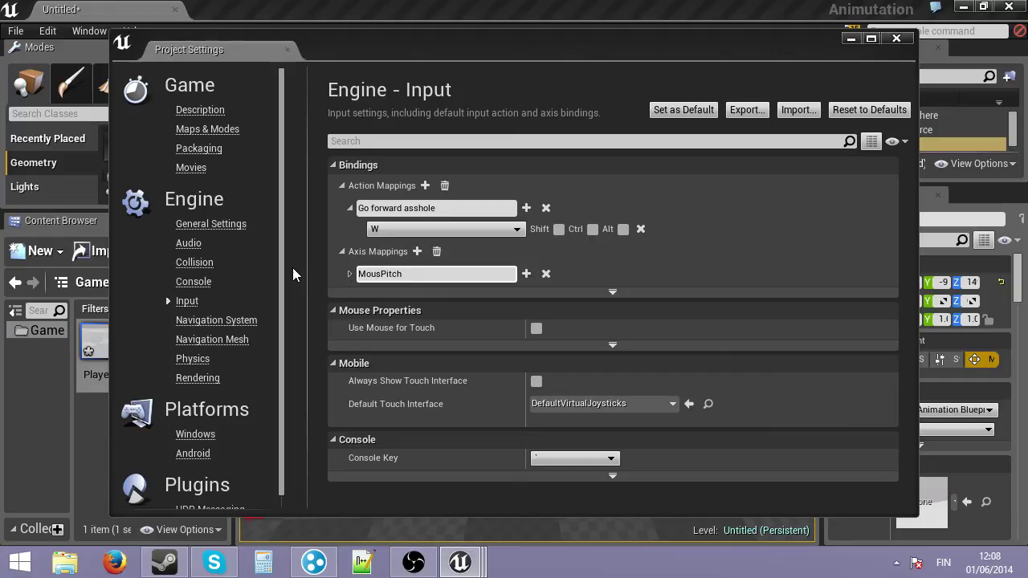
{"action": "left_click", "coordinate": [350, 274]}
{"action": "left_click", "coordinate": [442, 295]}
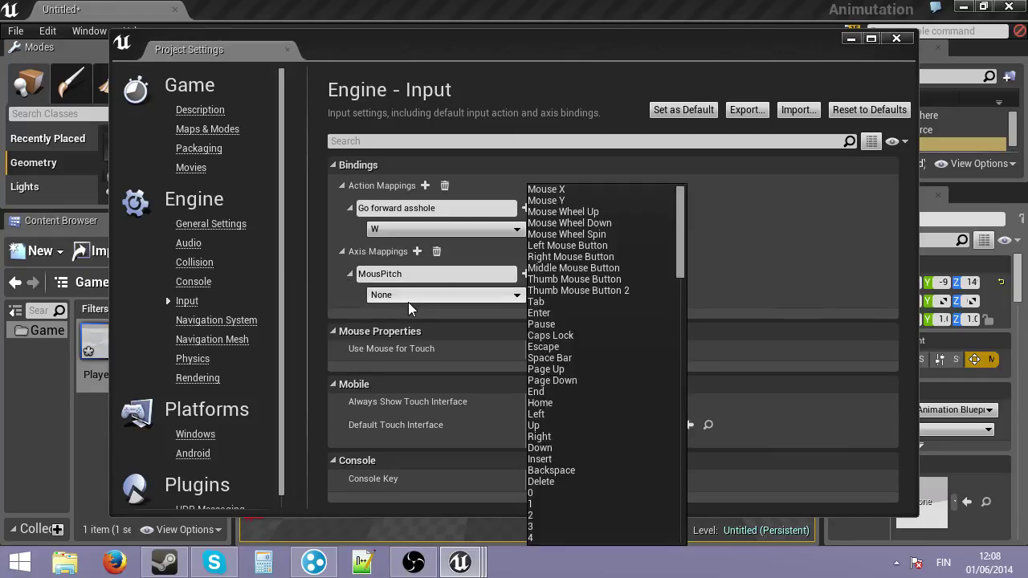
{"action": "left_click", "coordinate": [562, 190]}
{"action": "left_click", "coordinate": [436, 302]}
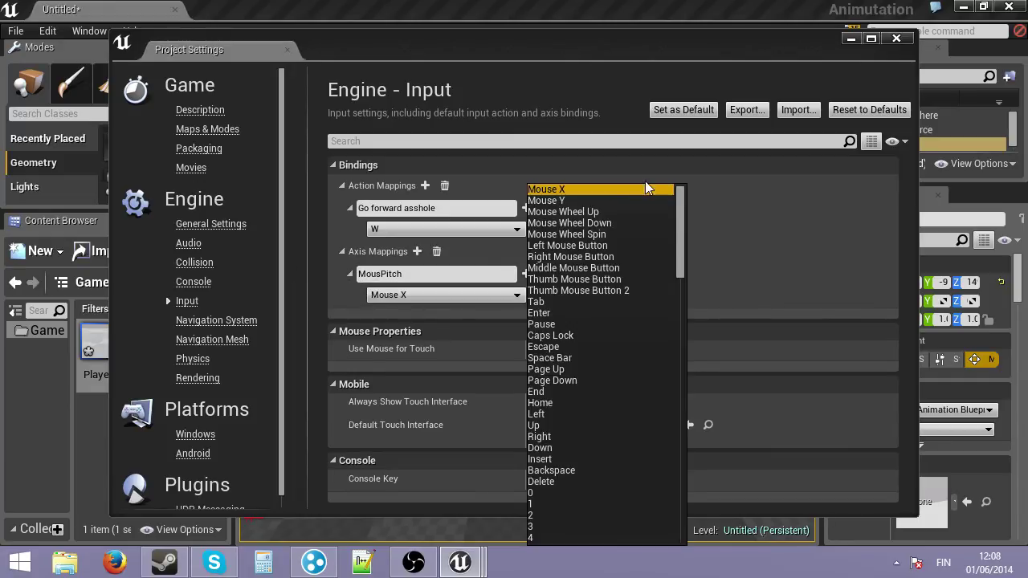
{"action": "left_click", "coordinate": [623, 200]}
{"action": "left_click", "coordinate": [527, 275]}
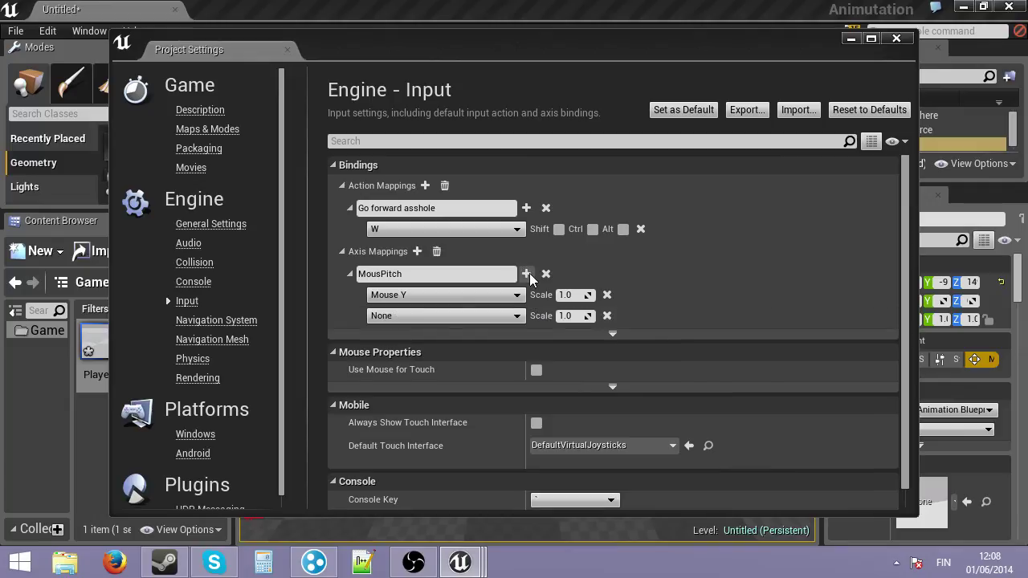
{"action": "left_click", "coordinate": [606, 316]}
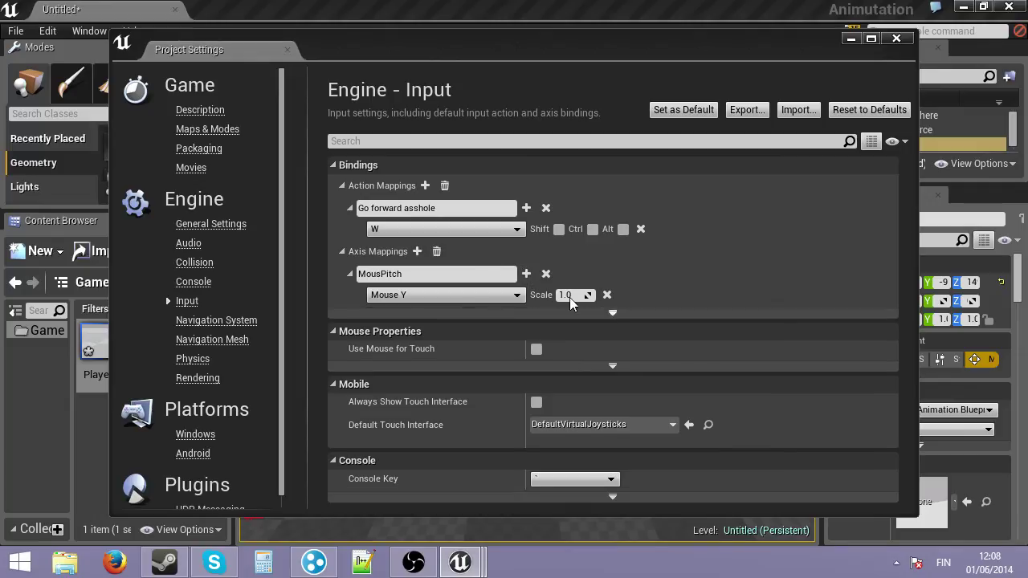
Add a second axis mapping named MauseYaw bound to Mouse X, and close the project settings
{"action": "left_click", "coordinate": [416, 252]}
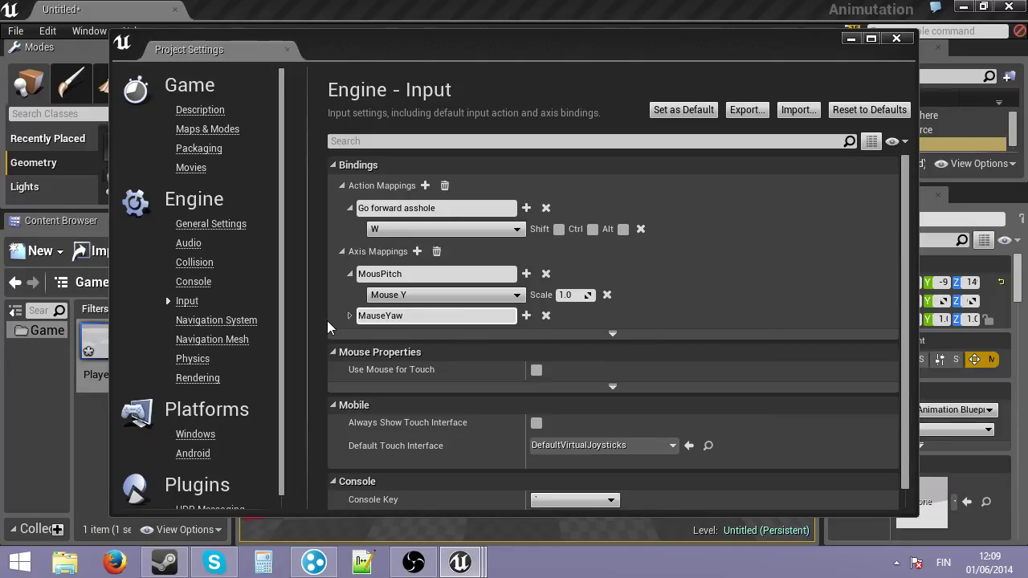
{"action": "left_click", "coordinate": [349, 316]}
{"action": "left_click", "coordinate": [505, 343]}
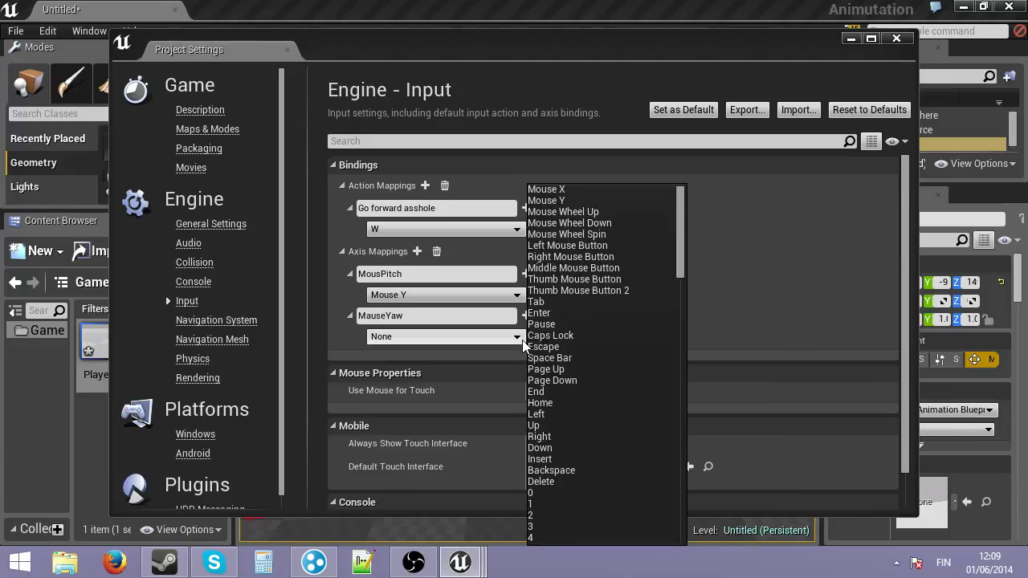
{"action": "left_click", "coordinate": [578, 193]}
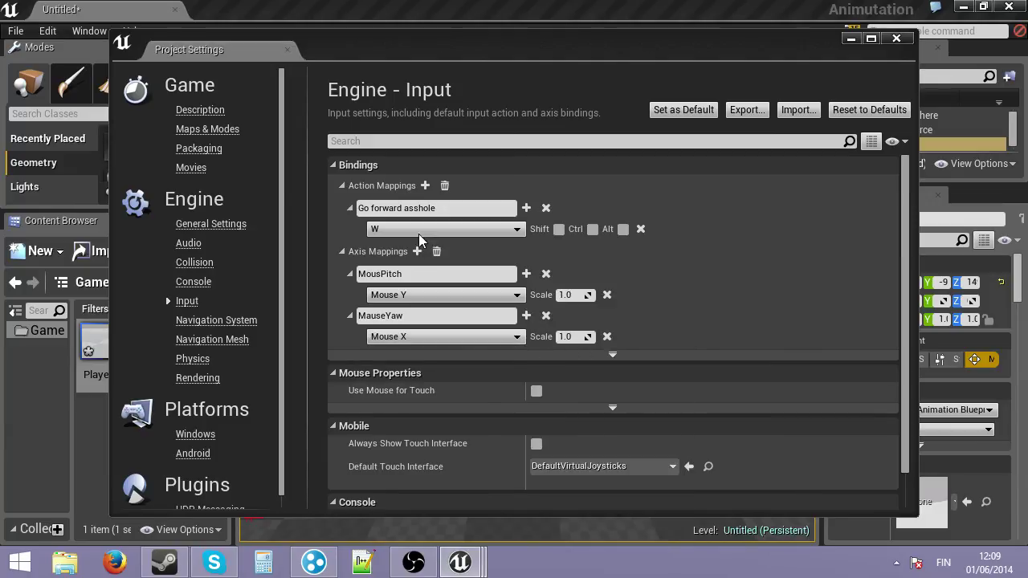
{"action": "left_click", "coordinate": [897, 38]}
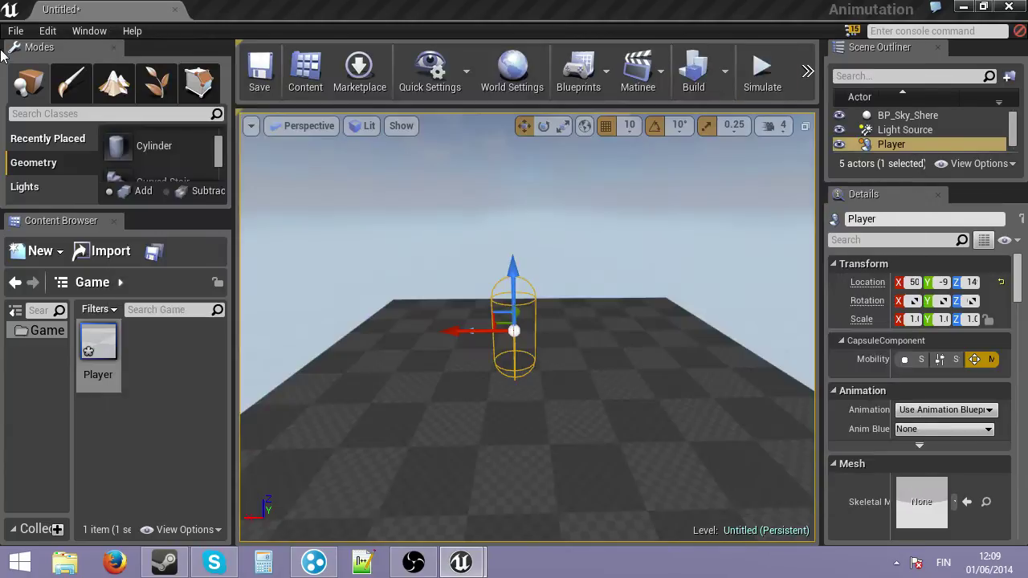
Save the current level as "ass" in the project's Content folder
{"action": "left_click", "coordinate": [15, 30]}
{"action": "left_click", "coordinate": [63, 166]}
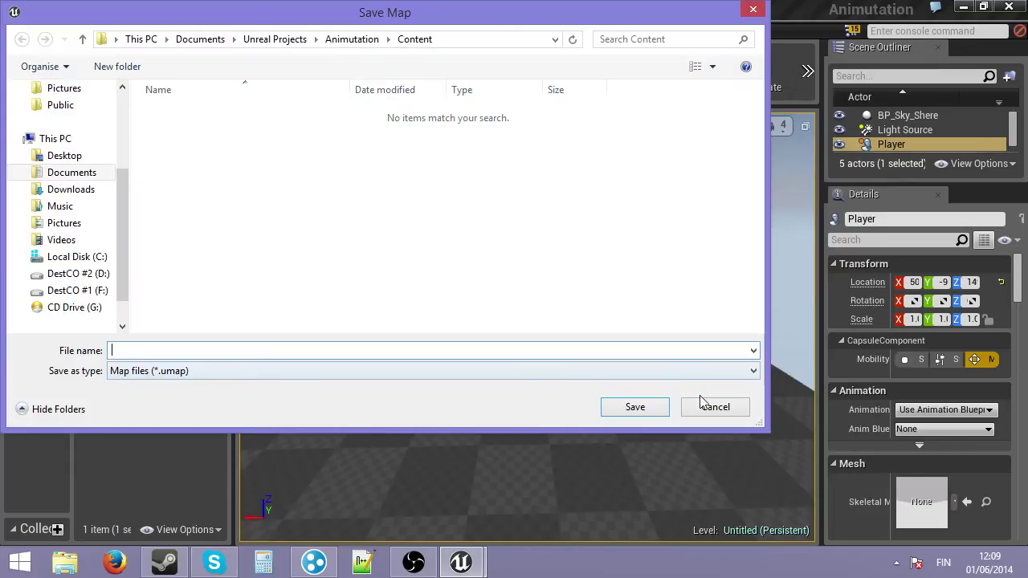
{"action": "left_click", "coordinate": [659, 412]}
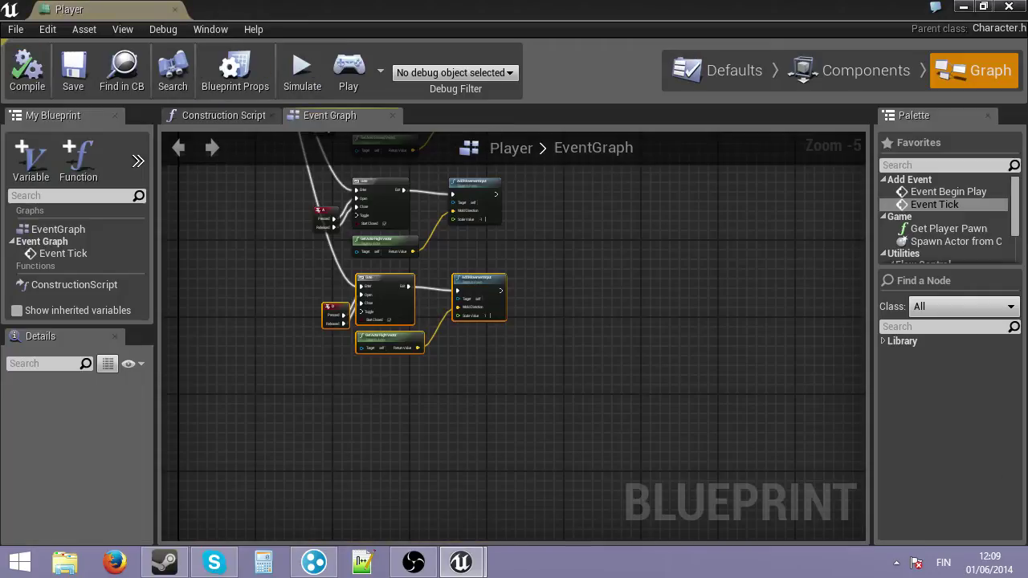
In the Player blueprint's event graph, add an InputAxis MauseYaw event below the Event Tick node
{"action": "scroll", "coordinate": [412, 406], "scroll_direction": "up", "scroll_amount": 2}
{"action": "right_click_drag", "start_coordinate": [273, 297], "coordinate": [585, 574]}
{"action": "scroll", "coordinate": [528, 507], "scroll_direction": "down", "scroll_amount": 2}
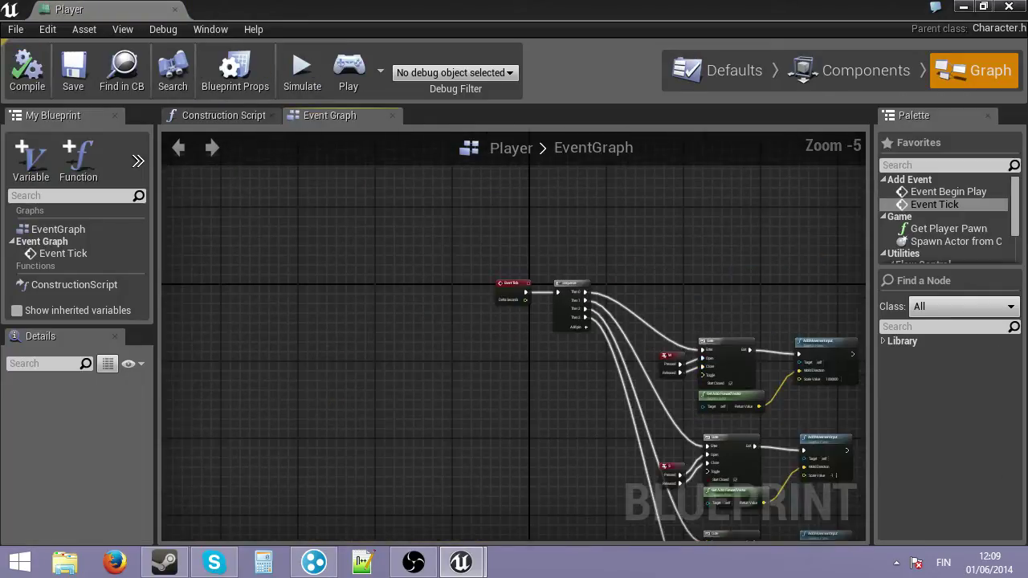
{"action": "scroll", "coordinate": [417, 405], "scroll_direction": "up", "scroll_amount": 3}
{"action": "right_click", "coordinate": [419, 402]}
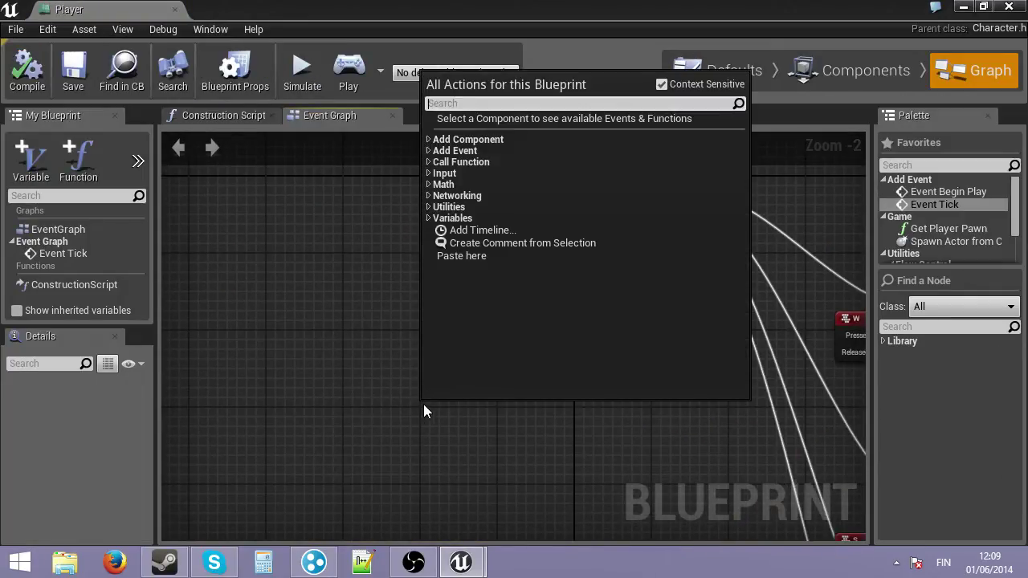
{"action": "type", "text": "mause"}
{"action": "left_click", "coordinate": [471, 143]}
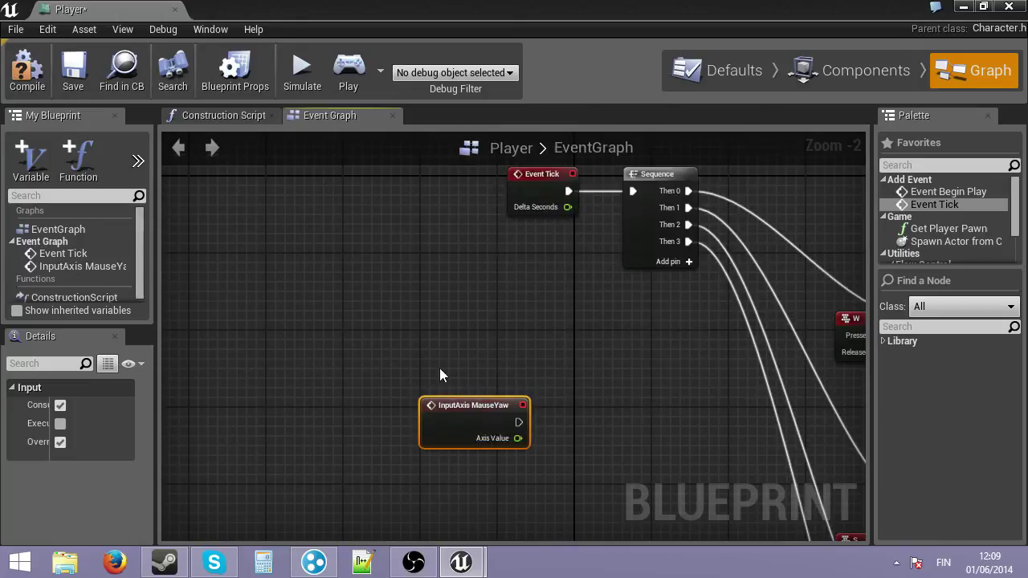
Connect the MauseYaw event to a new Add Controller Yaw Input node and wire its Axis Value to Val
{"action": "right_click_drag", "start_coordinate": [489, 428], "coordinate": [296, 323]}
{"action": "left_click_drag", "start_coordinate": [325, 318], "coordinate": [462, 319]}
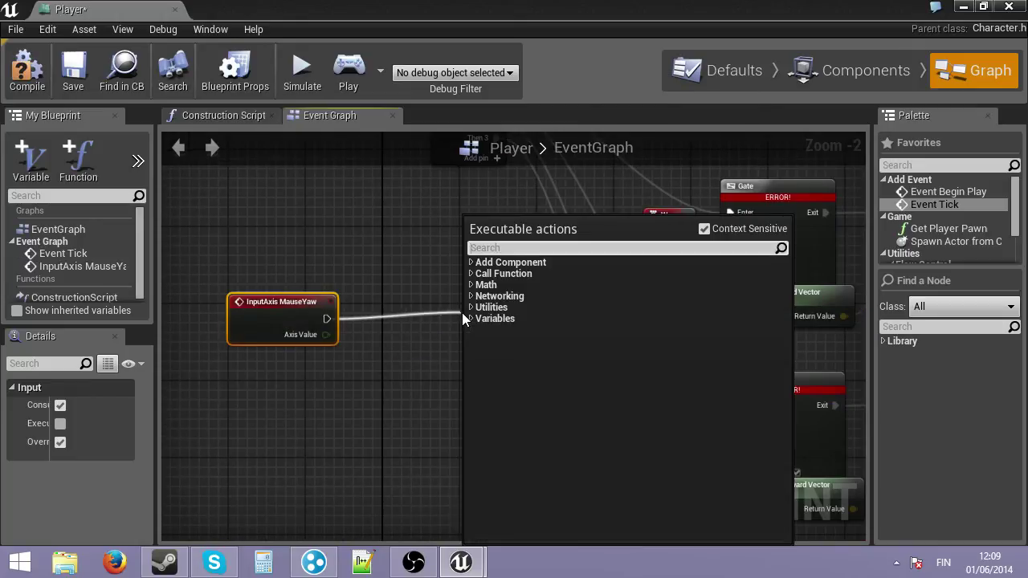
{"action": "type", "text": "add p"}
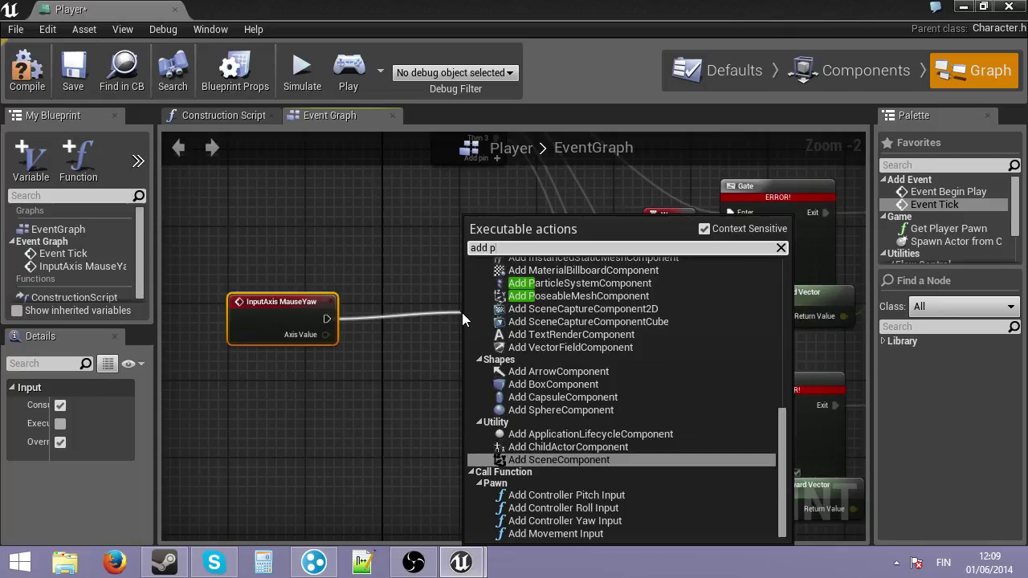
{"action": "key", "text": "BackSpace"}
{"action": "type", "text": "yaw"}
{"action": "key", "text": "Return"}
{"action": "left_click_drag", "start_coordinate": [485, 304], "coordinate": [427, 300]}
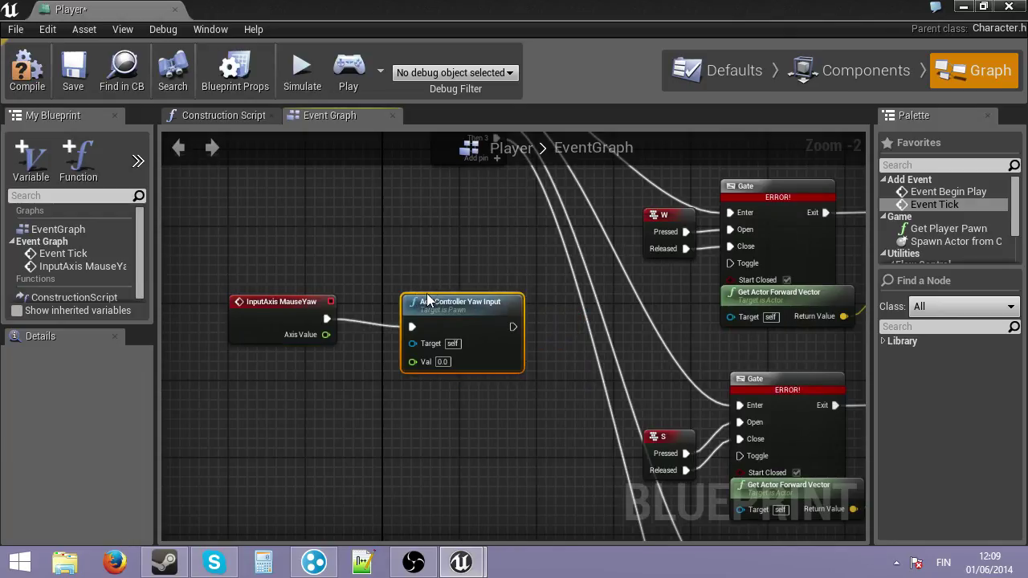
{"action": "left_click_drag", "start_coordinate": [324, 334], "coordinate": [413, 362]}
Add an InputAxis MousPitch event below the MauseYaw nodes
{"action": "right_click_drag", "start_coordinate": [395, 393], "coordinate": [448, 249]}
{"action": "scroll", "coordinate": [448, 250], "scroll_direction": "down", "scroll_amount": 1}
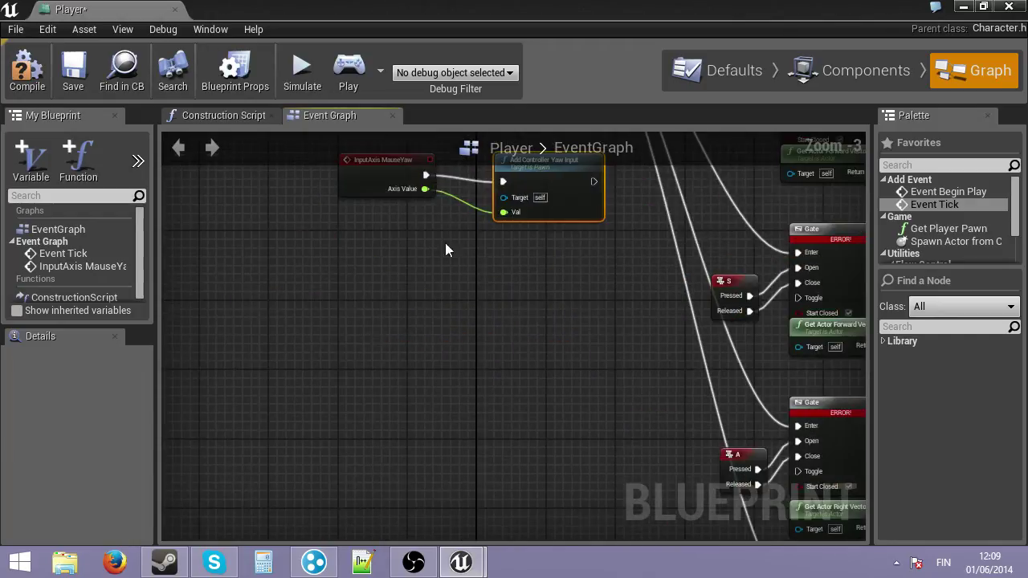
{"action": "right_click", "coordinate": [345, 268]}
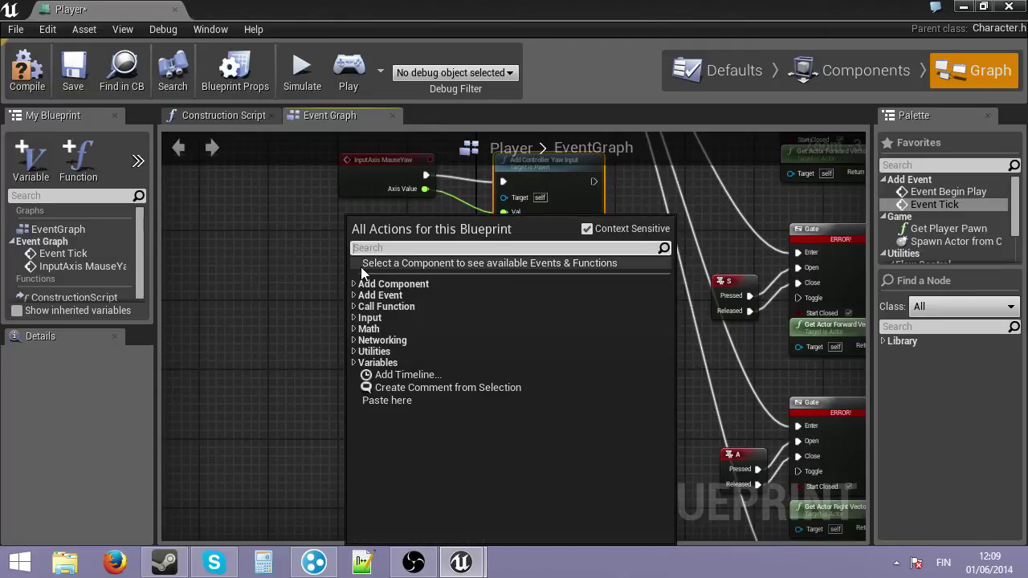
{"action": "type", "text": "pitch"}
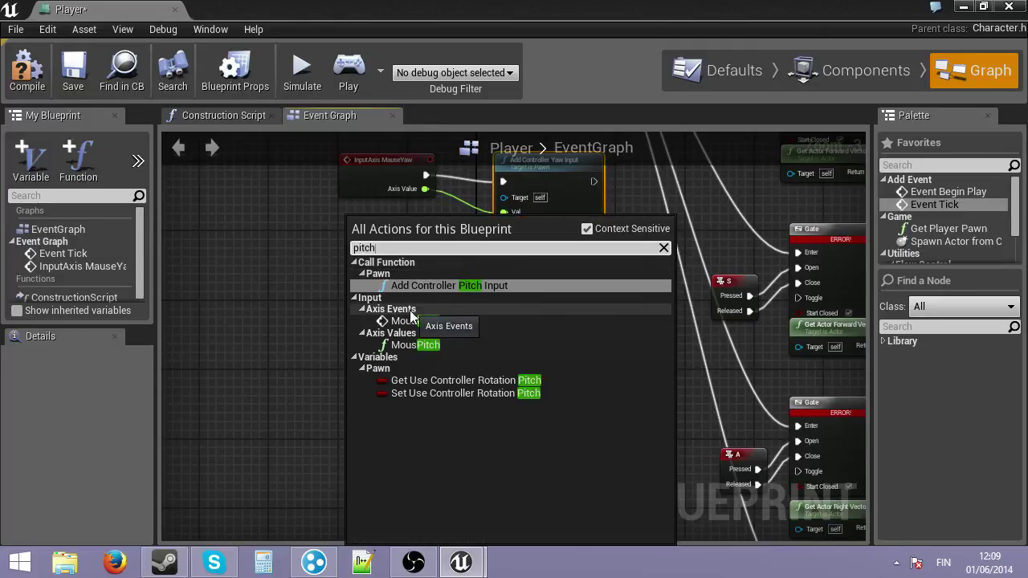
{"action": "left_click", "coordinate": [410, 321]}
Connect the MousPitch event and its Axis Value to a new Add Controller Pitch Input node, and move the pair under the yaw nodes
{"action": "left_click_drag", "start_coordinate": [427, 289], "coordinate": [578, 306]}
{"action": "type", "text": "pitc"}
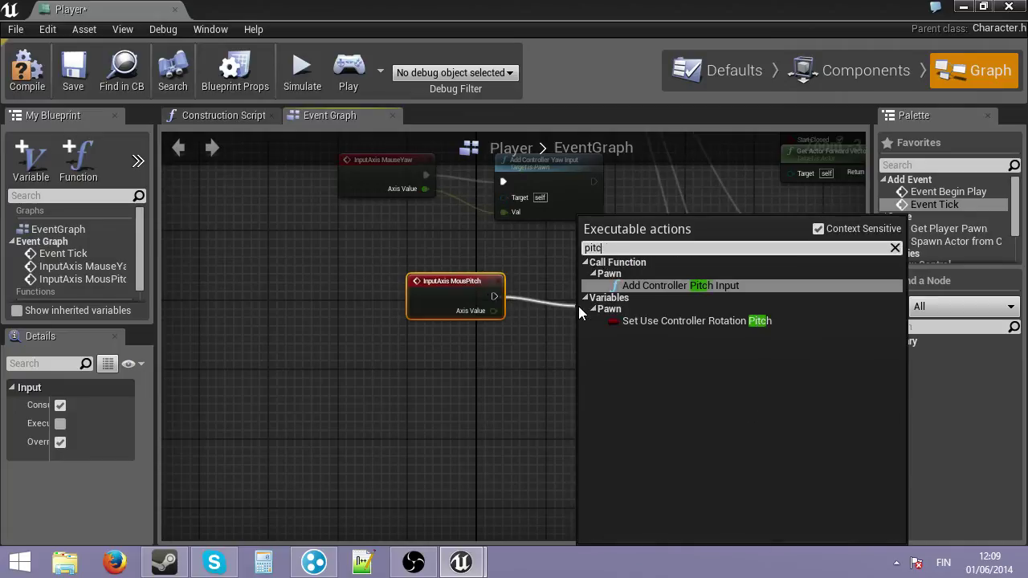
{"action": "type", "text": "h"}
{"action": "key", "text": "Return"}
{"action": "left_click_drag", "start_coordinate": [601, 308], "coordinate": [551, 259]}
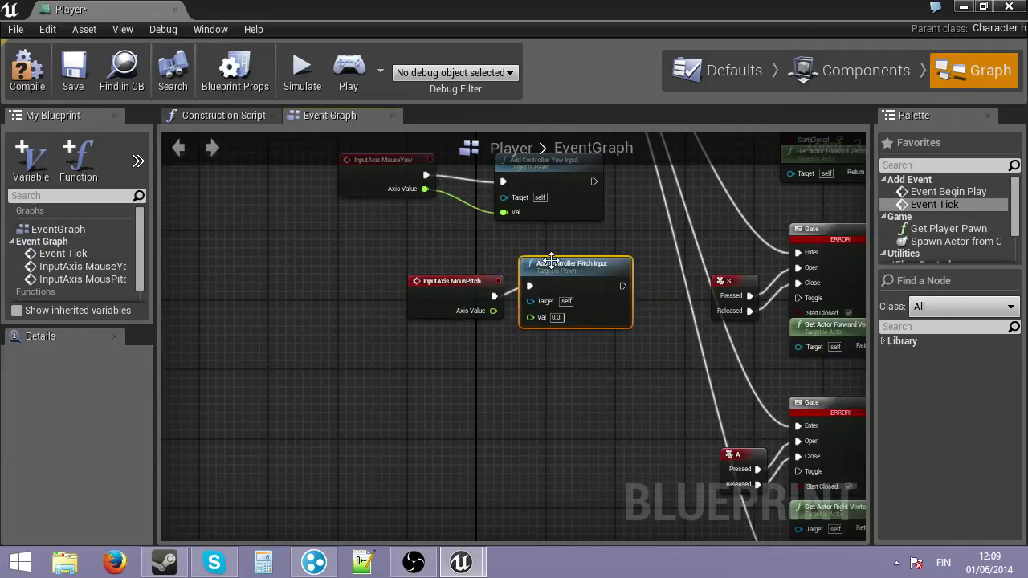
{"action": "left_click_drag", "start_coordinate": [493, 312], "coordinate": [531, 319]}
{"action": "left_click_drag", "start_coordinate": [451, 351], "coordinate": [532, 268]}
{"action": "left_click_drag", "start_coordinate": [559, 269], "coordinate": [508, 250]}
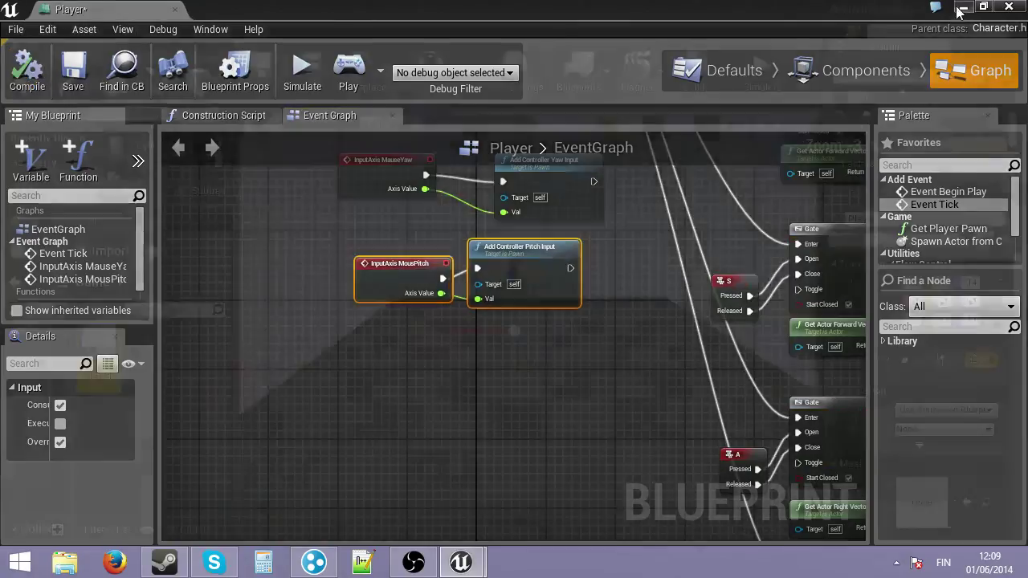
Return to the level editor, play-test the mouse look in the viewport and stop the session
{"action": "left_click", "coordinate": [965, 7]}
{"action": "left_click", "coordinate": [808, 72]}
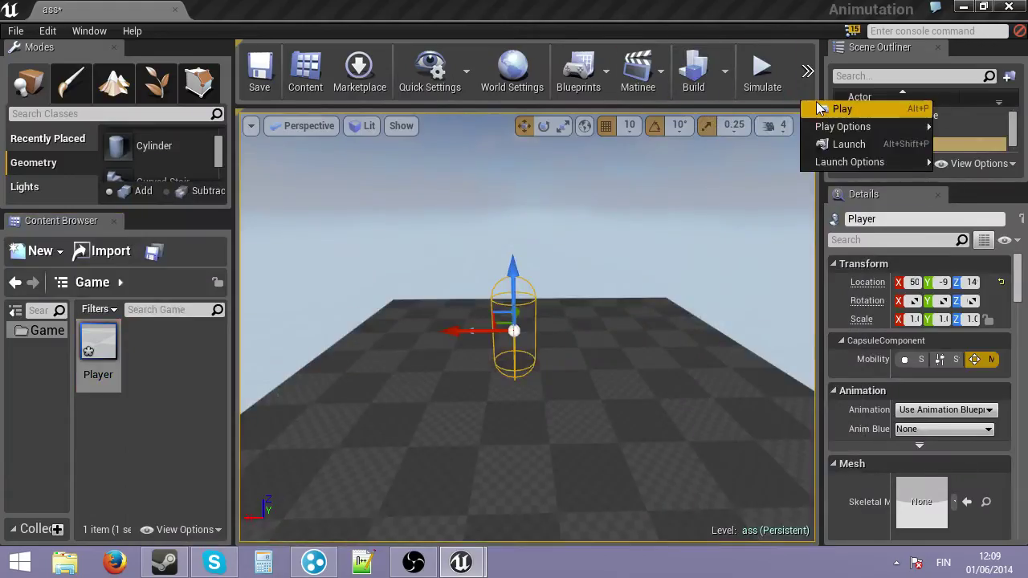
{"action": "left_click", "coordinate": [844, 105]}
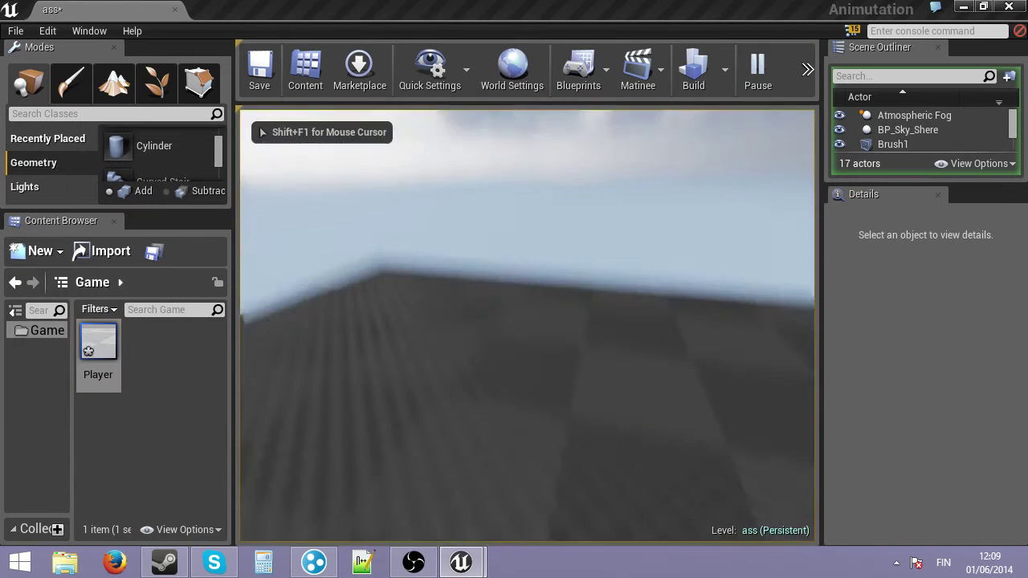
{"action": "key", "text": "Escape"}
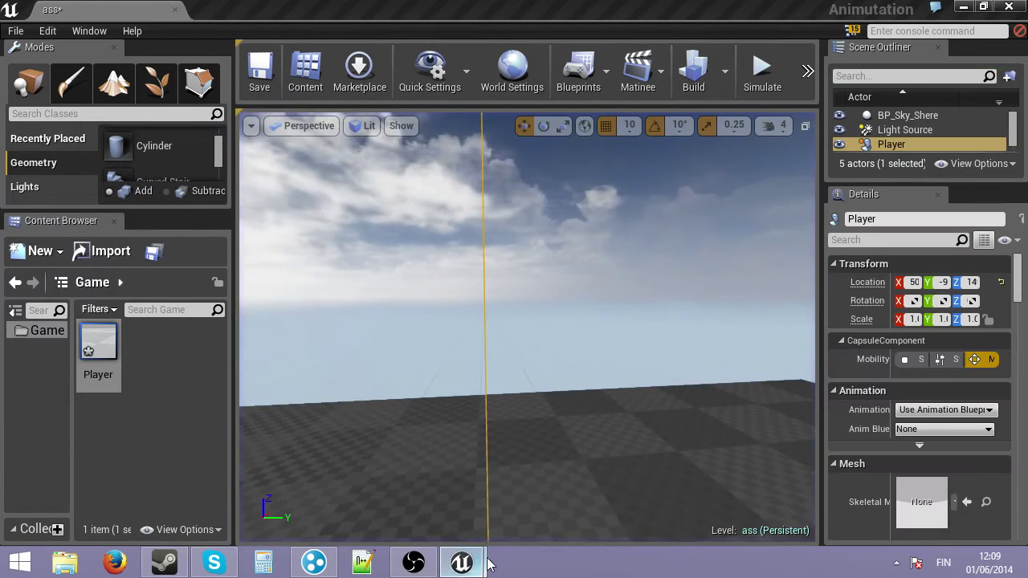
Back in the Player blueprint, move the MousPitch event and its Add Controller Pitch Input node further left, then deselect them
{"action": "mouse_move", "coordinate": [460, 563]}
{"action": "left_click", "coordinate": [513, 510]}
{"action": "scroll", "coordinate": [477, 315], "scroll_direction": "up", "scroll_amount": 3}
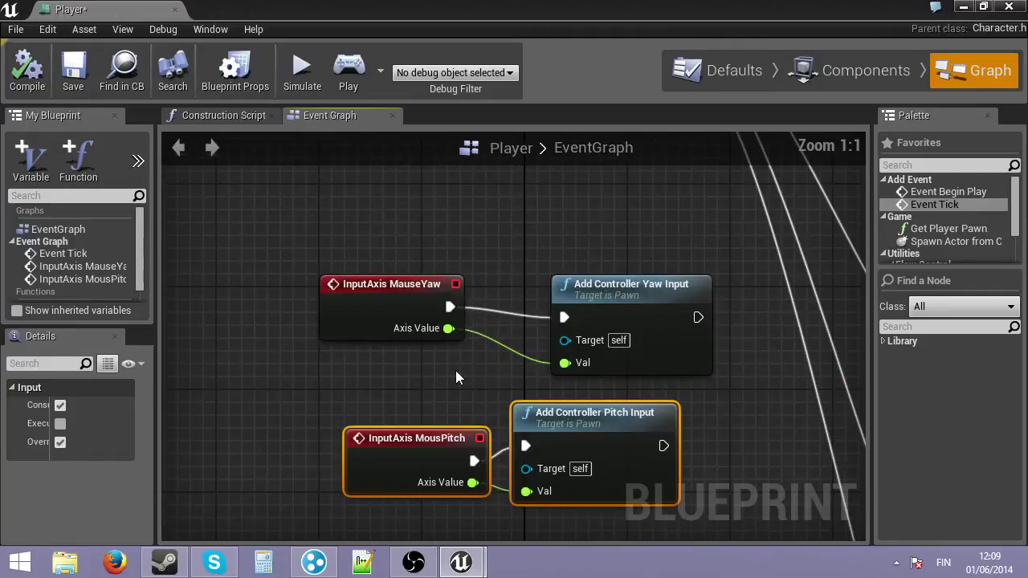
{"action": "right_click_drag", "start_coordinate": [459, 376], "coordinate": [479, 323]}
{"action": "left_click_drag", "start_coordinate": [428, 379], "coordinate": [296, 391]}
{"action": "right_click_drag", "start_coordinate": [403, 385], "coordinate": [517, 333]}
{"action": "left_click", "coordinate": [491, 296]}
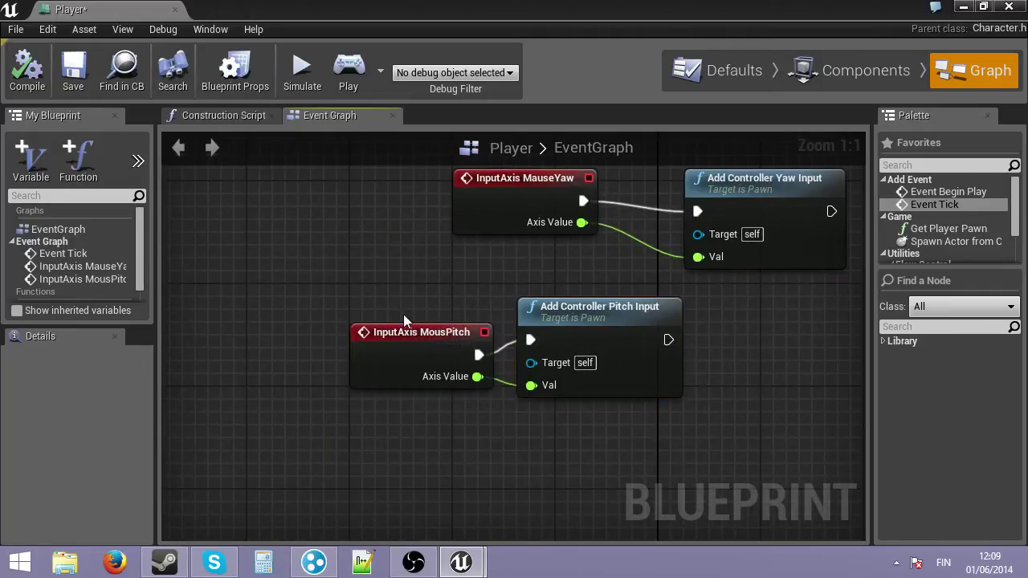
Move the MousPitch event left and route its Axis Value through a Float * Float node set to -1 into the pitch node's Val
{"action": "left_click_drag", "start_coordinate": [414, 328], "coordinate": [198, 330]}
{"action": "right_click_drag", "start_coordinate": [288, 365], "coordinate": [434, 336]}
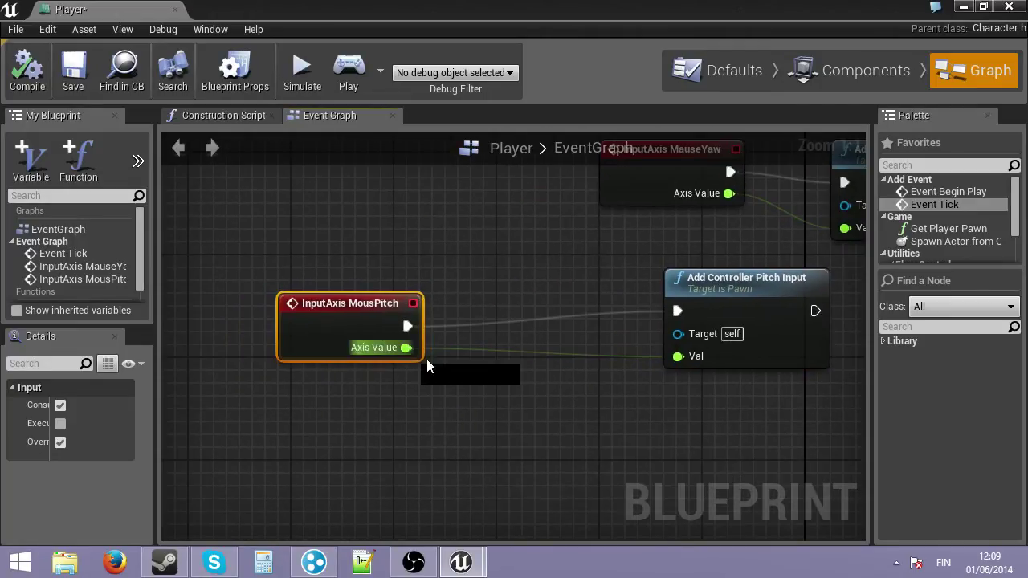
{"action": "left_click_drag", "start_coordinate": [407, 347], "coordinate": [489, 400]}
{"action": "type", "text": "*"}
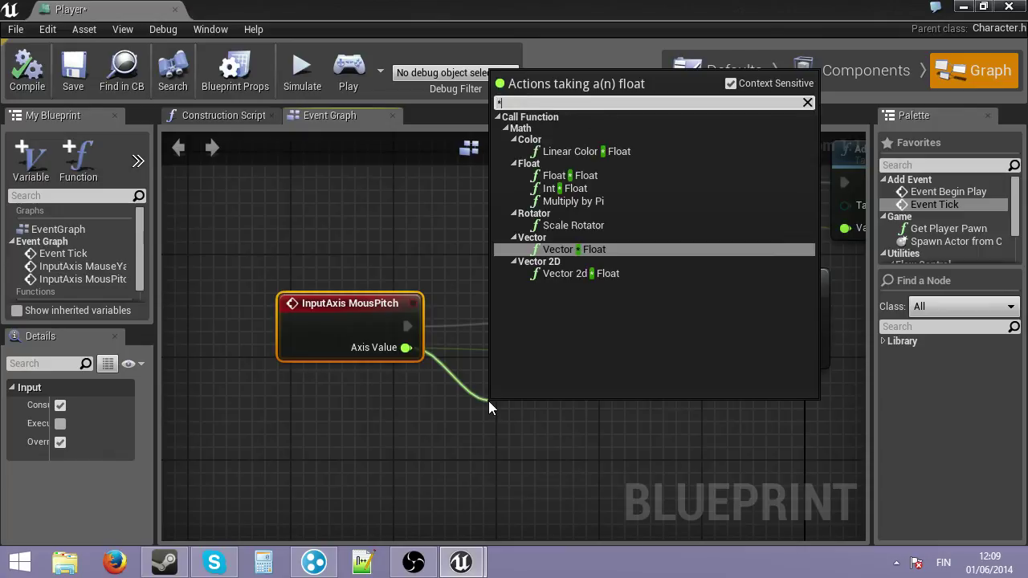
{"action": "key", "text": "Up"}
{"action": "key", "text": "Up"}
{"action": "key", "text": "Up"}
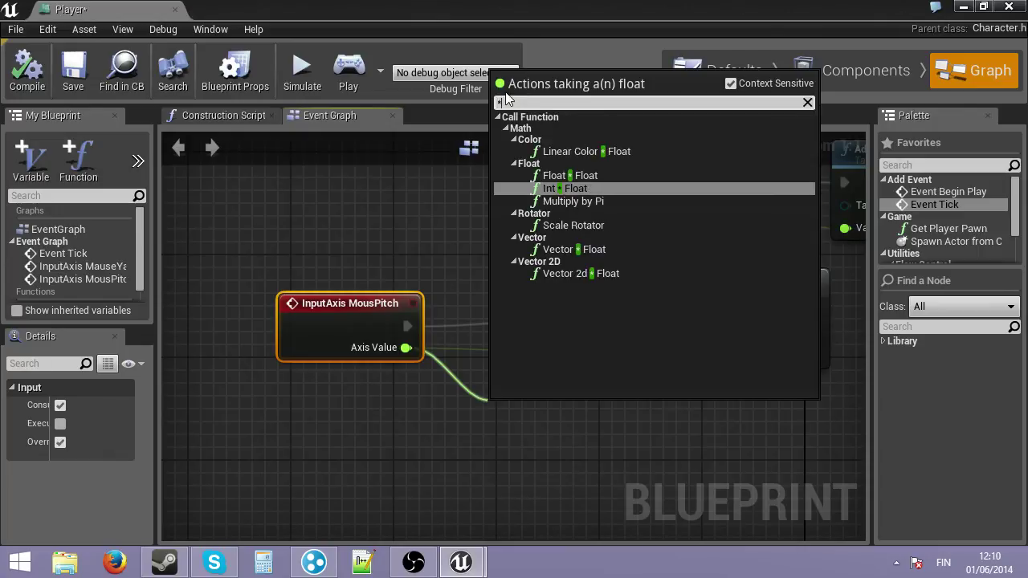
{"action": "left_click", "coordinate": [566, 175]}
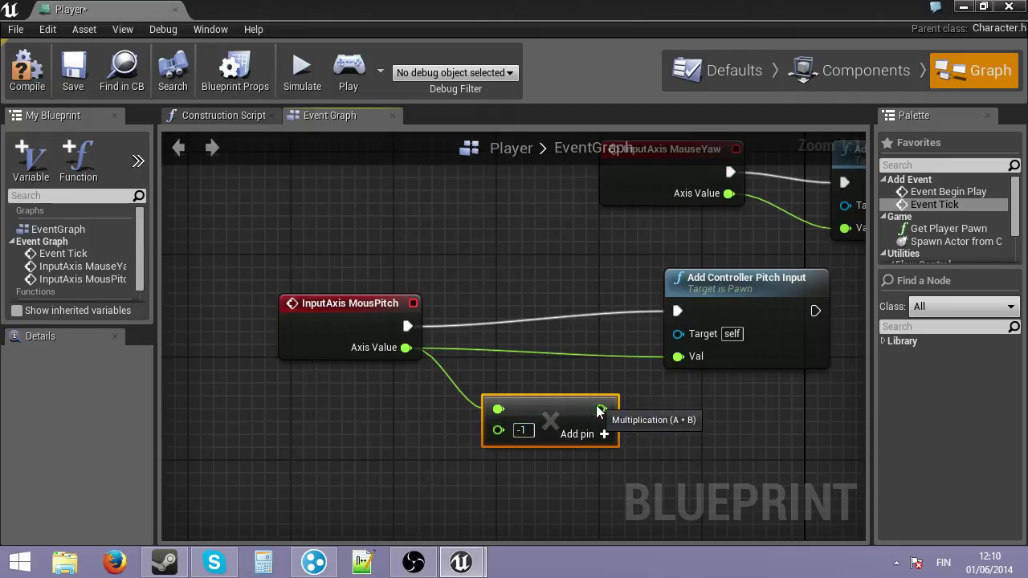
{"action": "left_click_drag", "start_coordinate": [595, 408], "coordinate": [678, 356]}
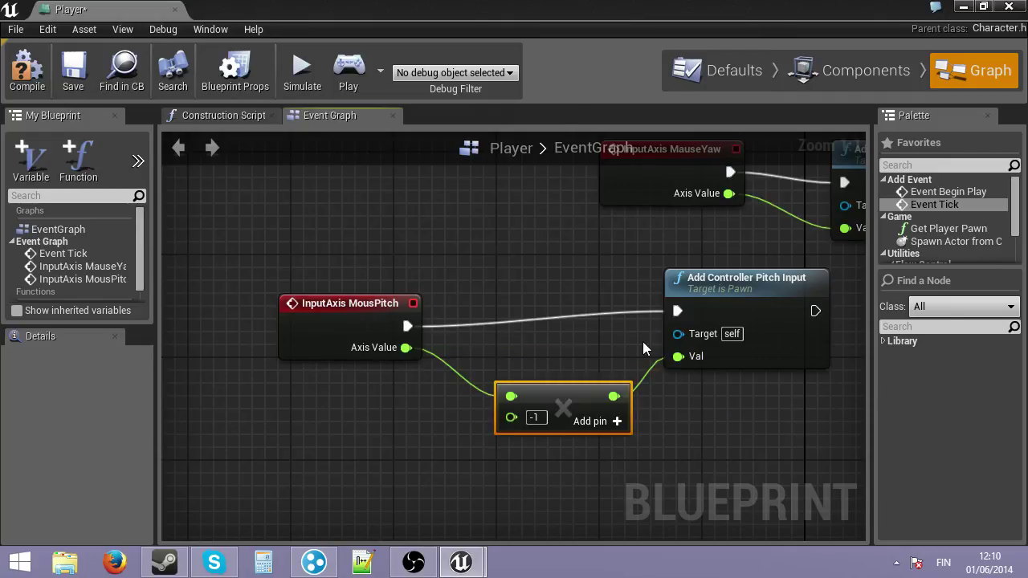
Compile the blueprint, play-test the inverted mouse pitch in the level viewport and stop the session
{"action": "left_click", "coordinate": [24, 70]}
{"action": "left_click", "coordinate": [963, 6]}
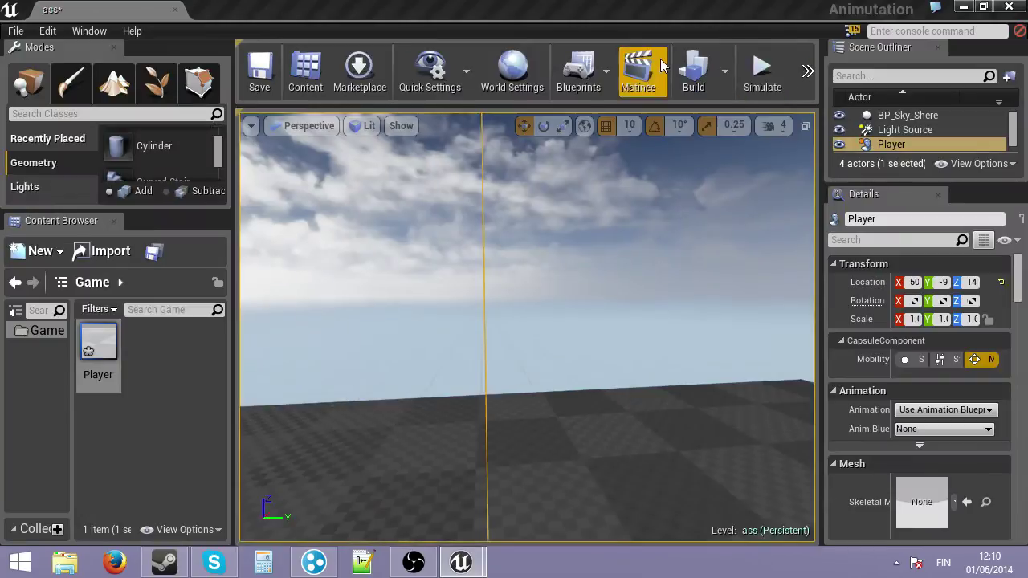
{"action": "left_click", "coordinate": [806, 71]}
{"action": "left_click", "coordinate": [844, 108]}
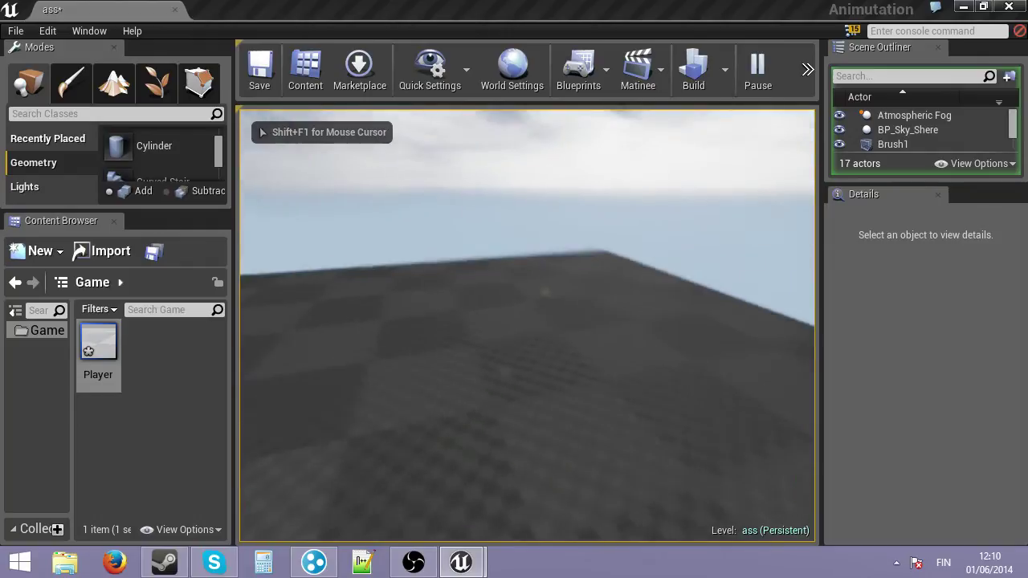
{"action": "key", "text": "shift+F1"}
{"action": "key", "text": "Escape"}
{"action": "left_click", "coordinate": [463, 566]}
{"action": "right_click", "coordinate": [556, 487]}
{"action": "left_click", "coordinate": [540, 479]}
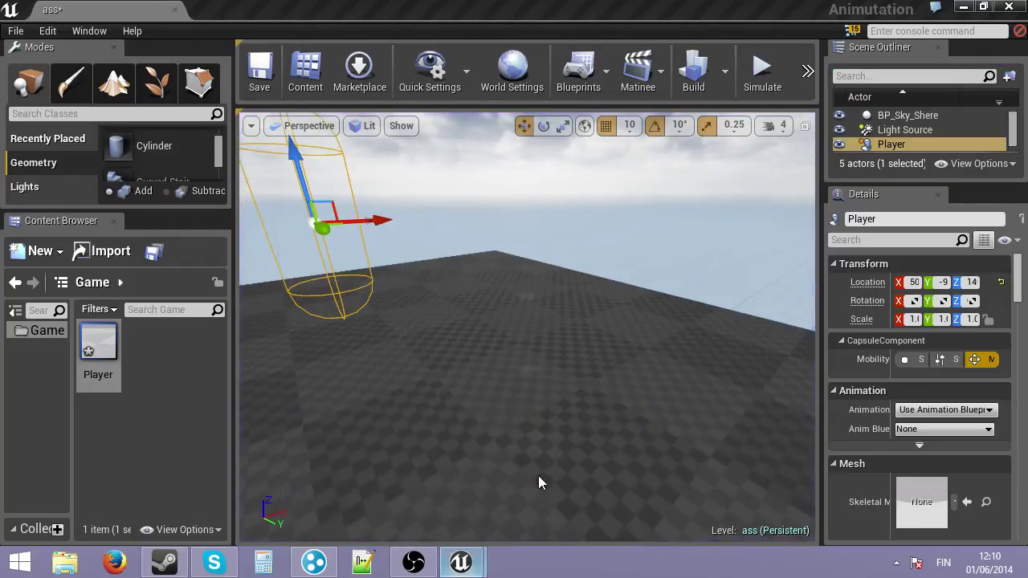
{"action": "right_click_drag", "start_coordinate": [539, 479], "coordinate": [544, 456]}
Back in the Player blueprint, add a Jump node and a Crouch node in the empty area below the pitch nodes
{"action": "mouse_move", "coordinate": [460, 563]}
{"action": "left_click", "coordinate": [535, 509]}
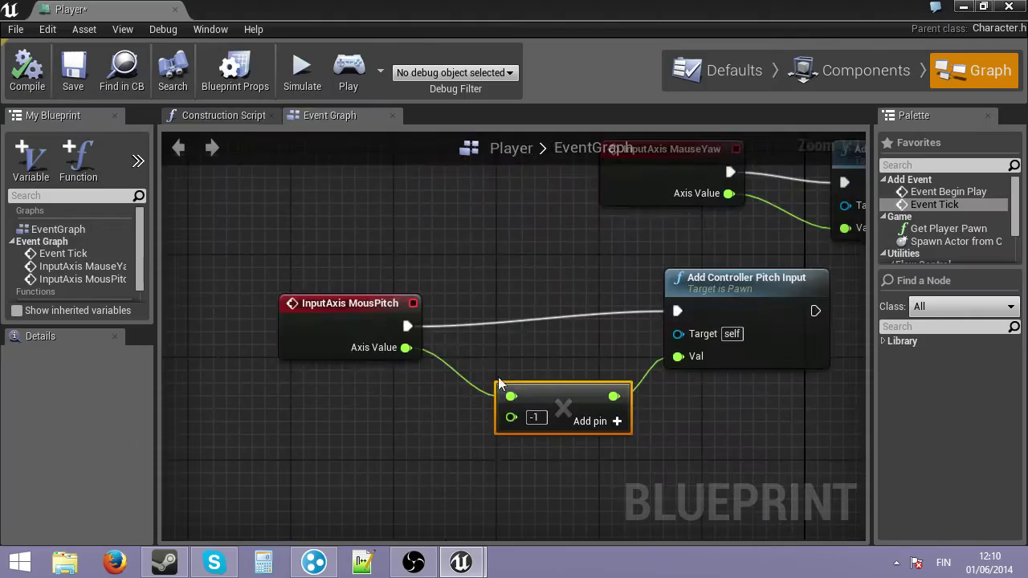
{"action": "right_click", "coordinate": [442, 427]}
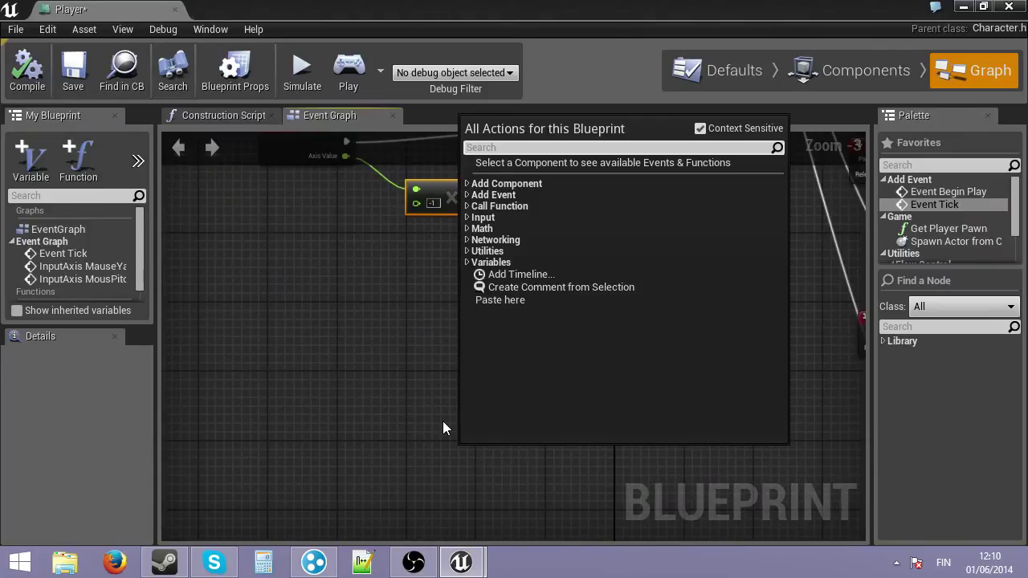
{"action": "type", "text": "jump"}
{"action": "key", "text": "Return"}
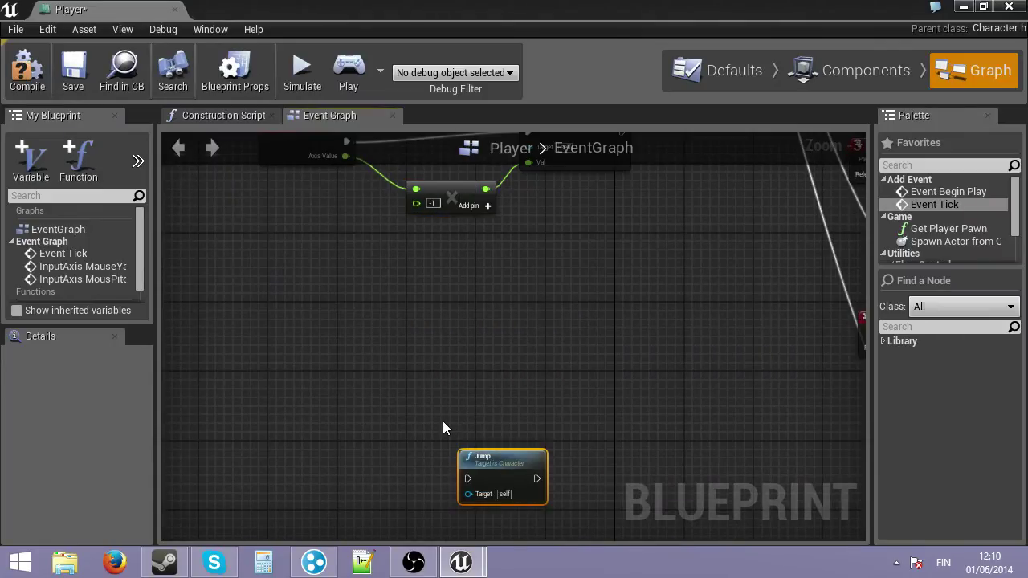
{"action": "right_click", "coordinate": [423, 336]}
{"action": "type", "text": "crouch"}
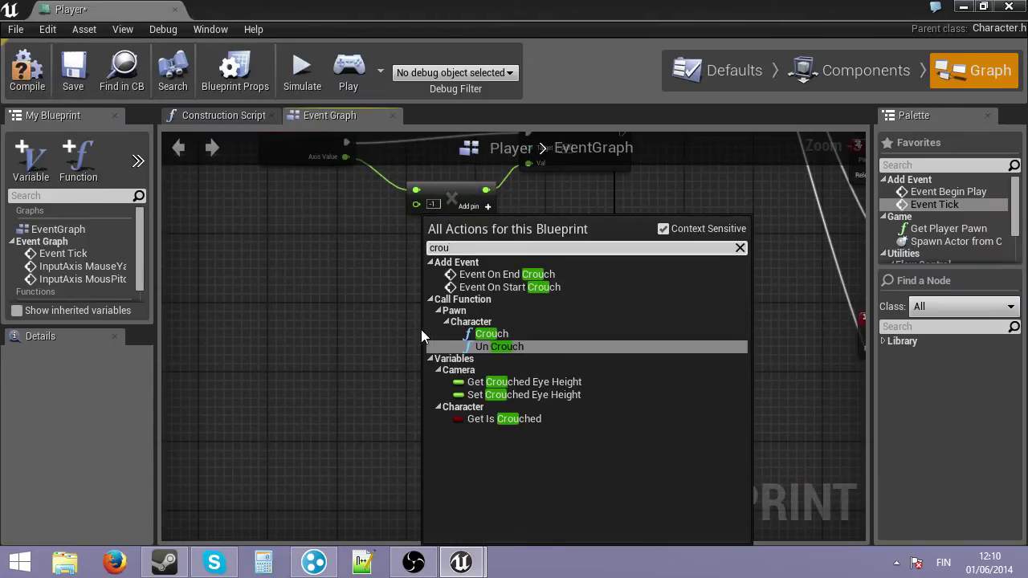
{"action": "key", "text": "Return"}
Add an Un Crouch node beside the Crouch node
{"action": "right_click", "coordinate": [343, 301]}
{"action": "type", "text": "yb"}
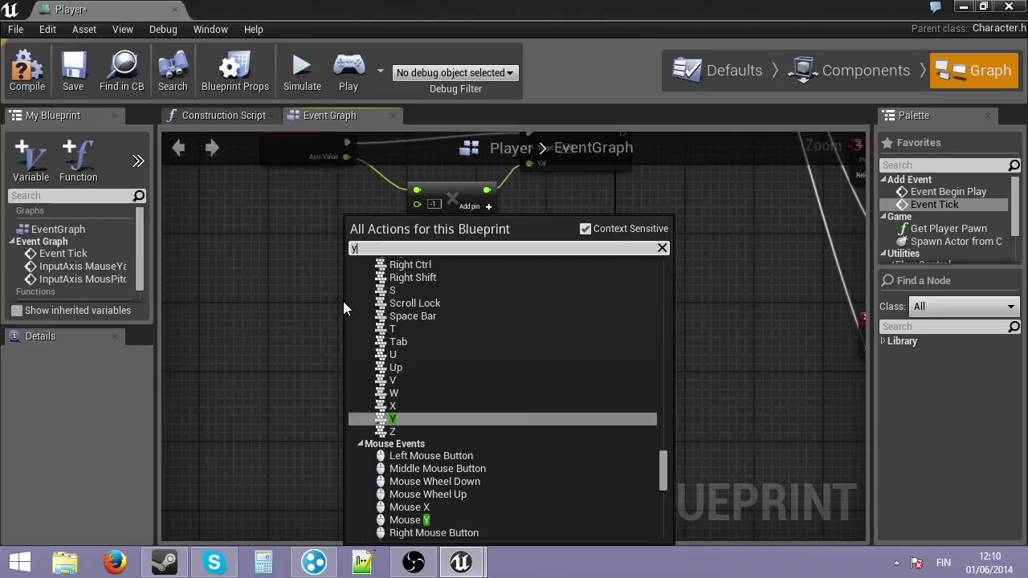
{"action": "key", "text": "BackSpace"}
{"action": "key", "text": "BackSpace"}
{"action": "type", "text": "unc"}
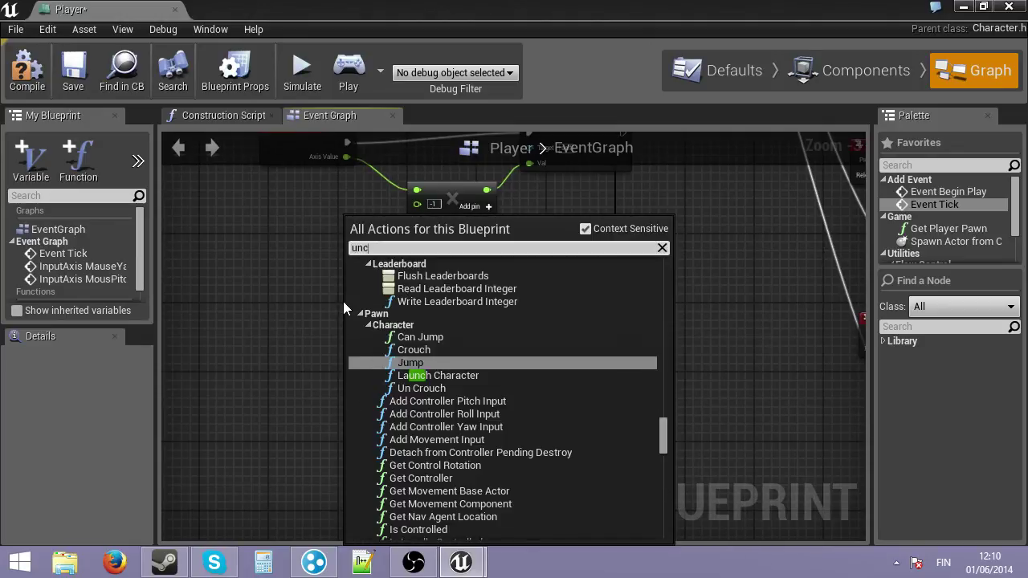
{"action": "key", "text": "Down"}
{"action": "key", "text": "Down"}
{"action": "key", "text": "Down"}
{"action": "key", "text": "Return"}
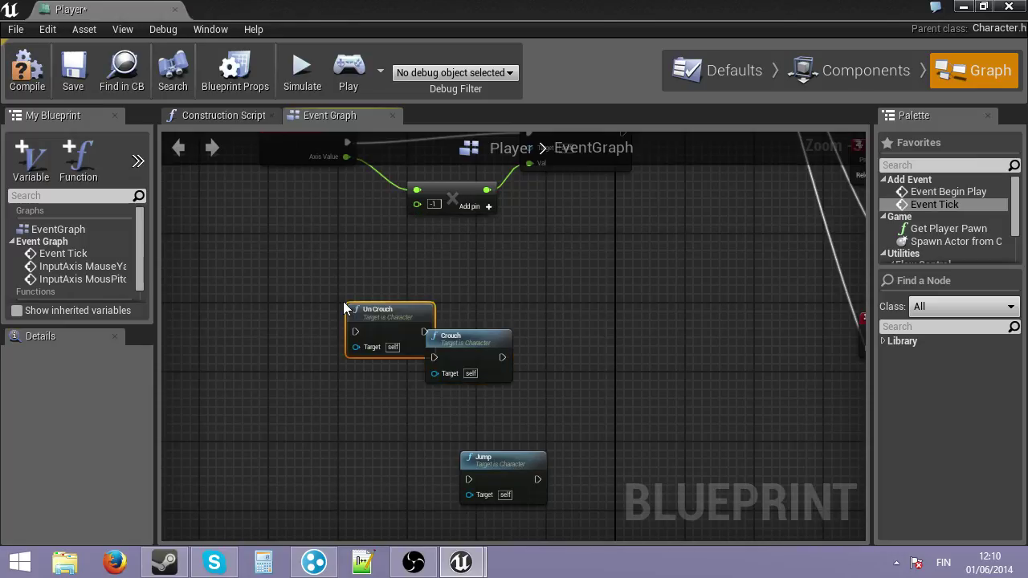
Add a Left Ctrl key event and connect Pressed to Crouch and Released to Un Crouch
{"action": "right_click", "coordinate": [249, 329]}
{"action": "type", "text": "left con"}
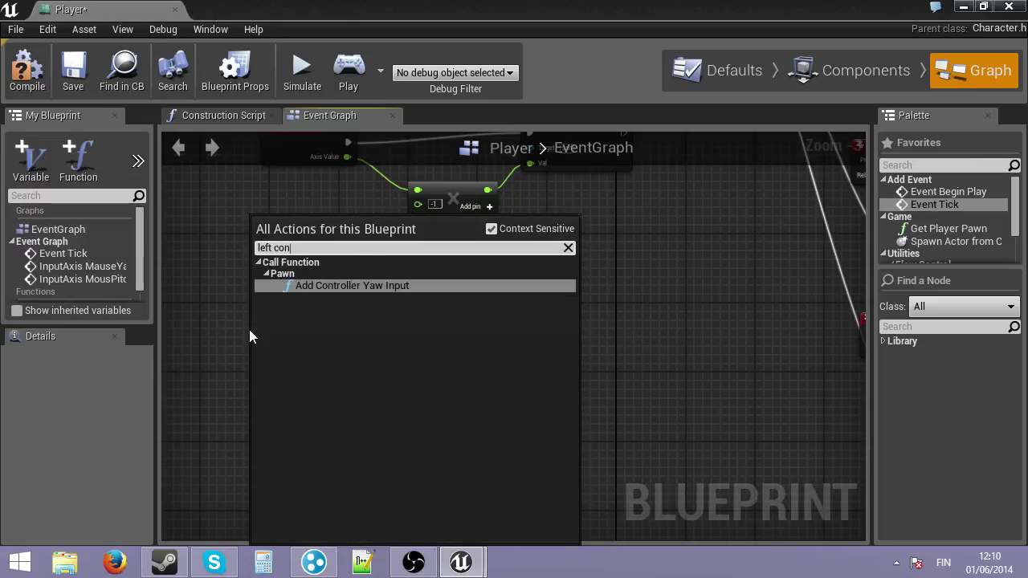
{"action": "key", "text": "BackSpace"}
{"action": "key", "text": "BackSpace"}
{"action": "key", "text": "BackSpace"}
{"action": "key", "text": "BackSpace"}
{"action": "key", "text": "BackSpace"}
{"action": "key", "text": "BackSpace"}
{"action": "key", "text": "BackSpace"}
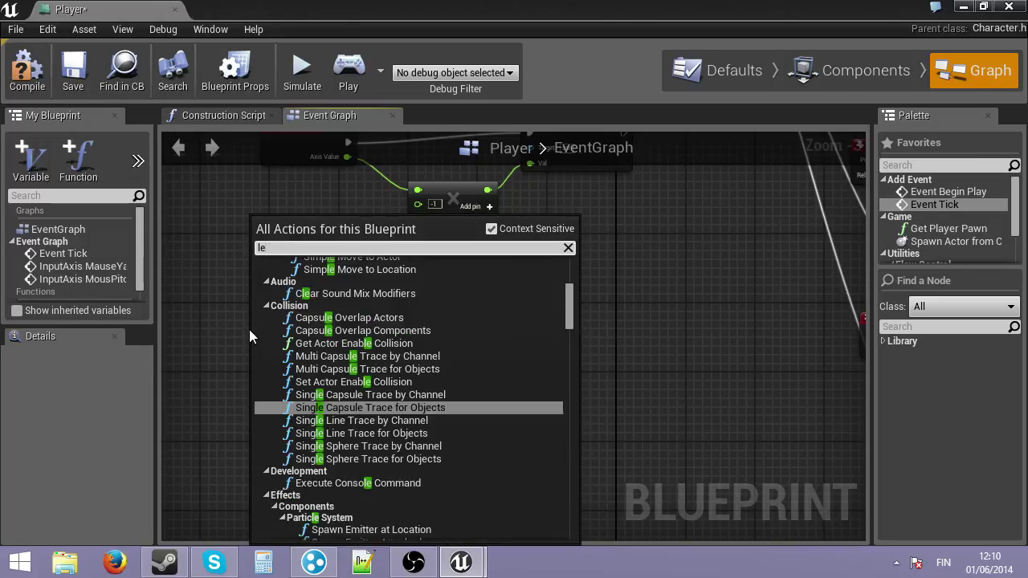
{"action": "type", "text": "left"}
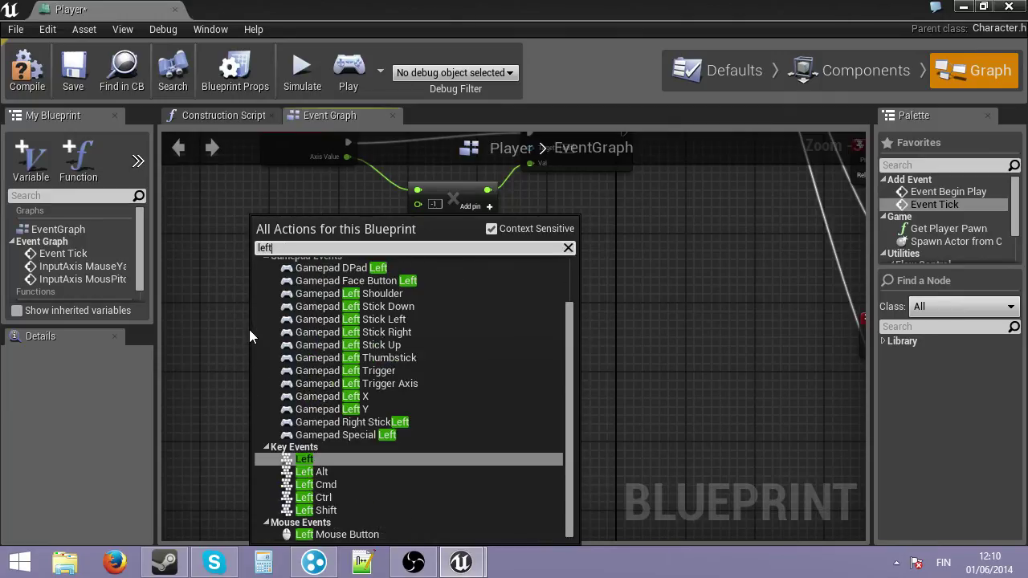
{"action": "left_click", "coordinate": [329, 498]}
{"action": "left_click_drag", "start_coordinate": [300, 351], "coordinate": [357, 332]}
Move the Jump node closer to the crouch nodes, add a Space Bar key event and connect its Pressed output to Jump
{"action": "right_click_drag", "start_coordinate": [478, 438], "coordinate": [474, 337]}
{"action": "left_click_drag", "start_coordinate": [488, 357], "coordinate": [461, 338]}
{"action": "right_click", "coordinate": [320, 374]}
{"action": "type", "text": "spacew"}
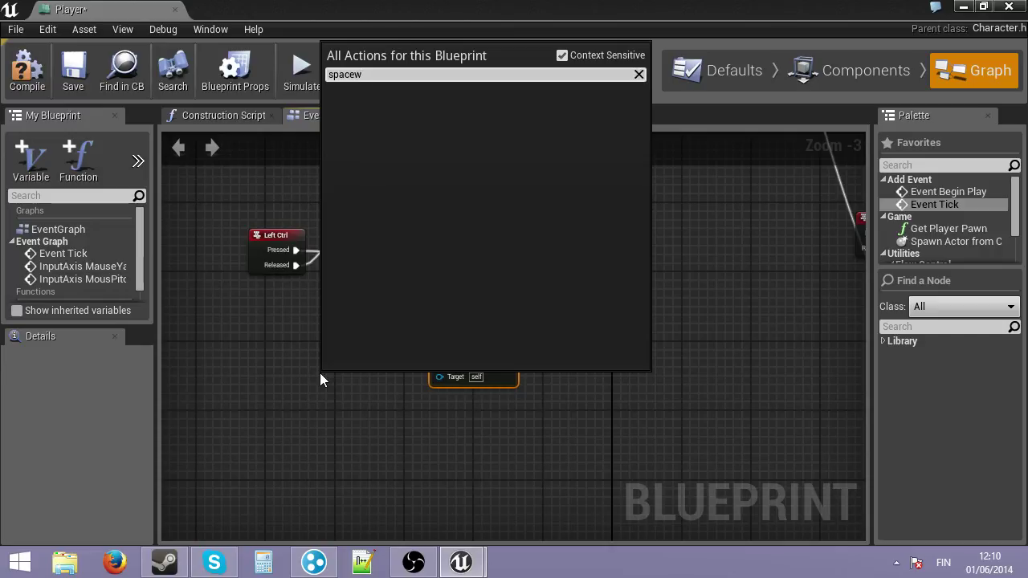
{"action": "key", "text": "BackSpace"}
{"action": "key", "text": "Return"}
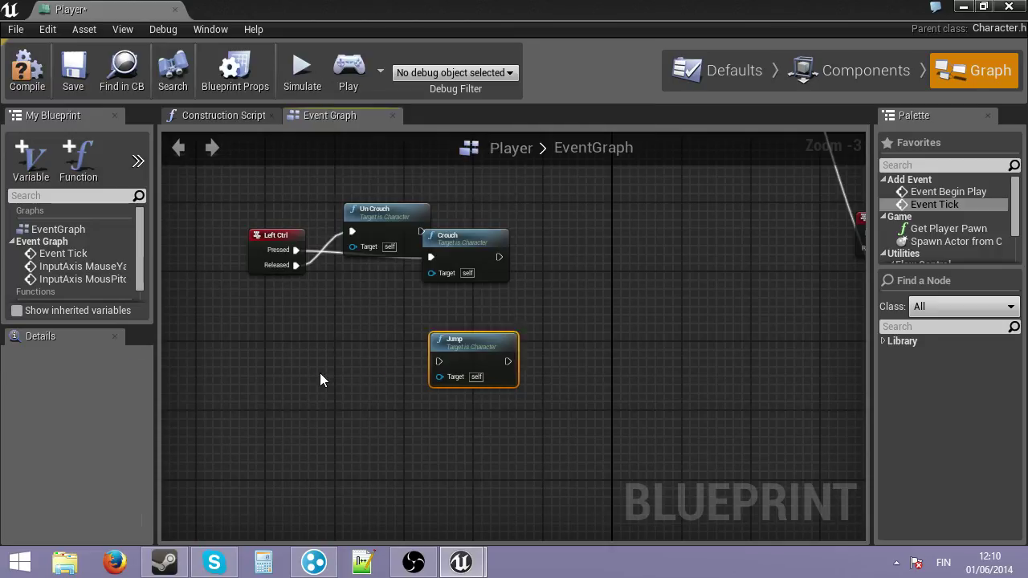
{"action": "left_click_drag", "start_coordinate": [371, 397], "coordinate": [440, 361]}
{"action": "right_click_drag", "start_coordinate": [449, 409], "coordinate": [453, 507]}
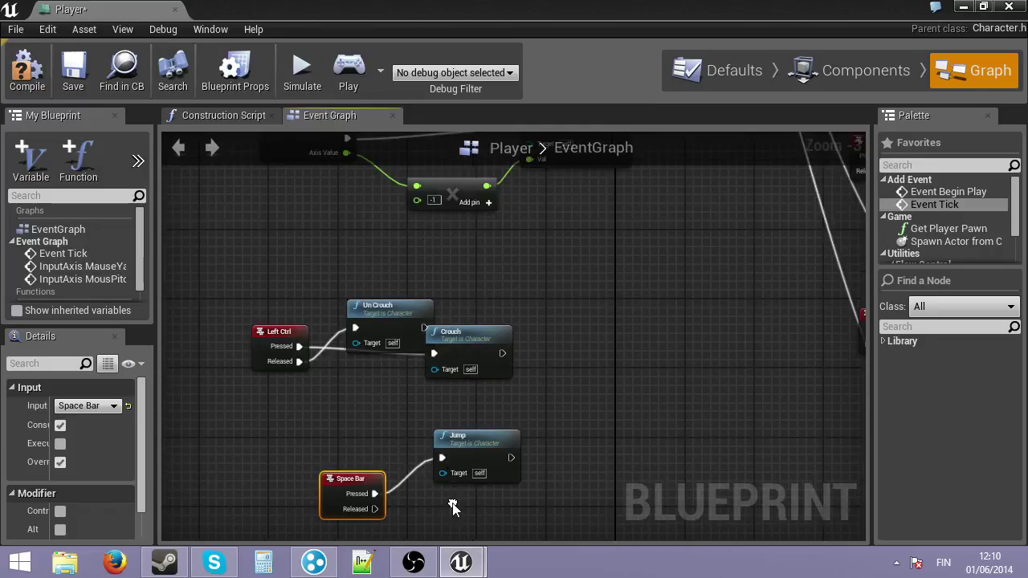
Arrange the Crouch node above the Un Crouch node beside the Left Ctrl event and compile the blueprint
{"action": "left_click_drag", "start_coordinate": [461, 347], "coordinate": [373, 269]}
{"action": "left_click_drag", "start_coordinate": [385, 316], "coordinate": [376, 342]}
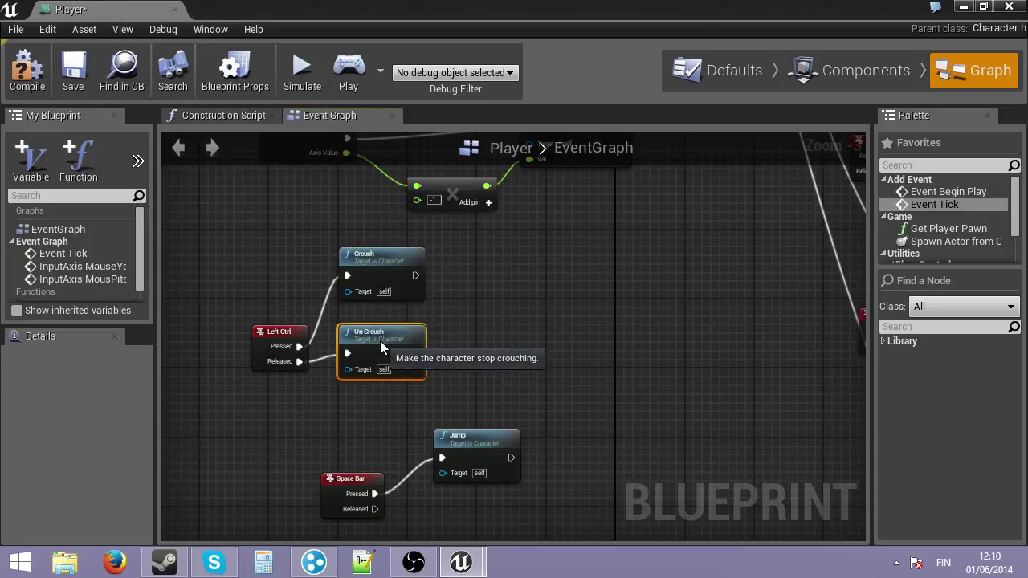
{"action": "left_click", "coordinate": [32, 70]}
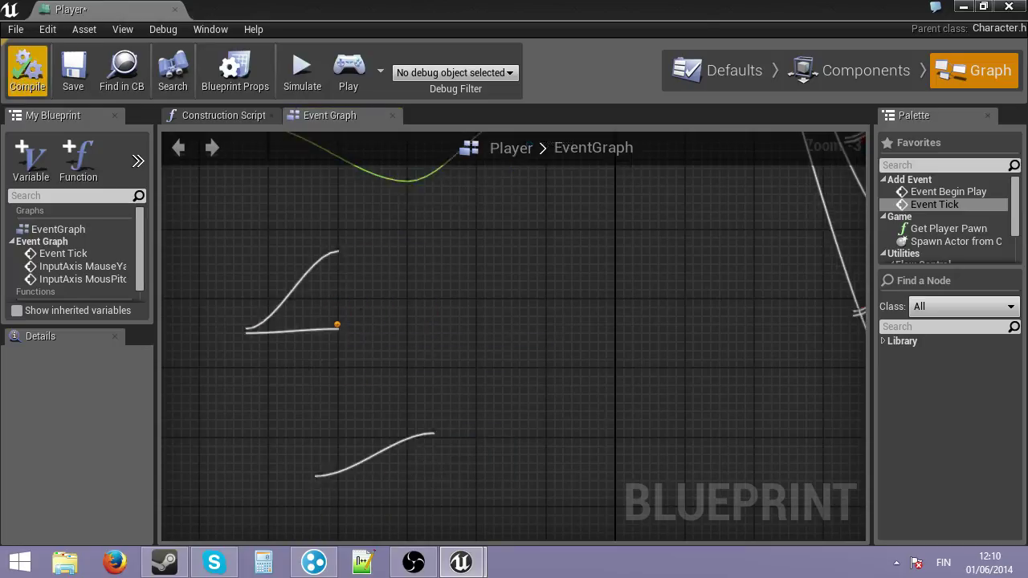
Return to the level editor and save both the level and the Player blueprint
{"action": "left_click", "coordinate": [962, 6]}
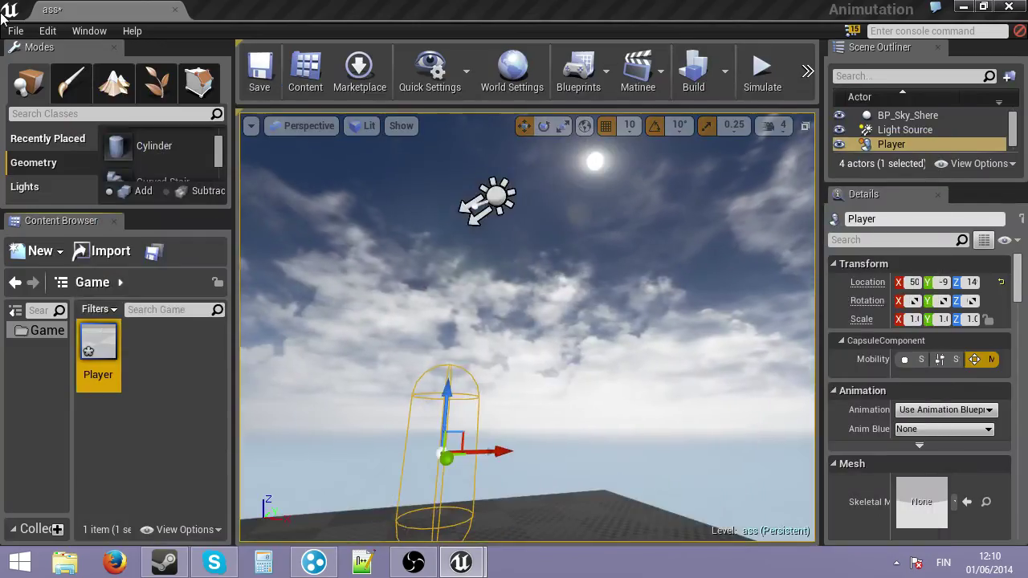
{"action": "left_click", "coordinate": [15, 31]}
{"action": "left_click", "coordinate": [50, 166]}
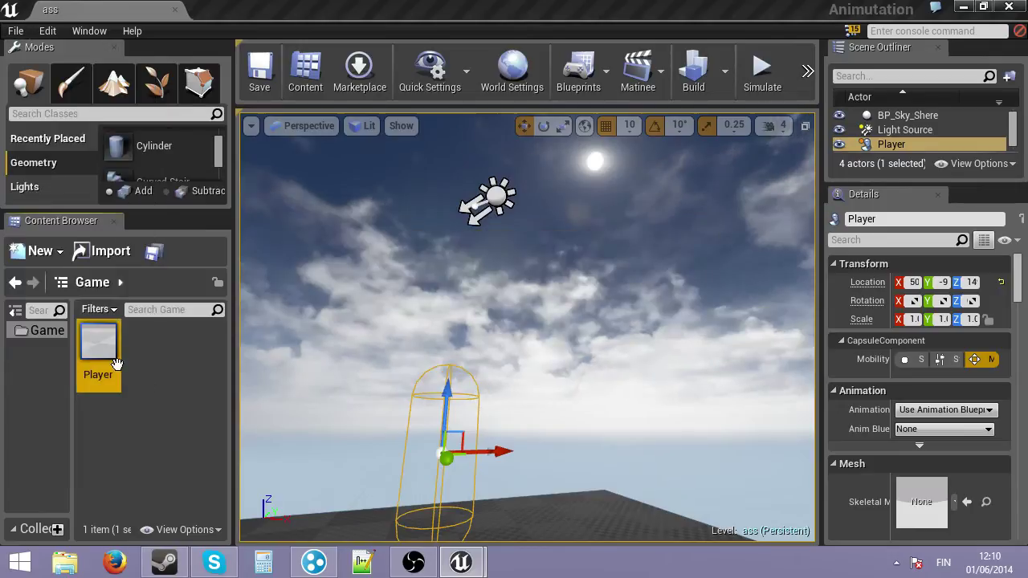
Reopen the Player blueprint's defaults and enable Can Walk Off Ledges when Crouching
{"action": "double_click", "coordinate": [110, 355]}
{"action": "left_click", "coordinate": [773, 70]}
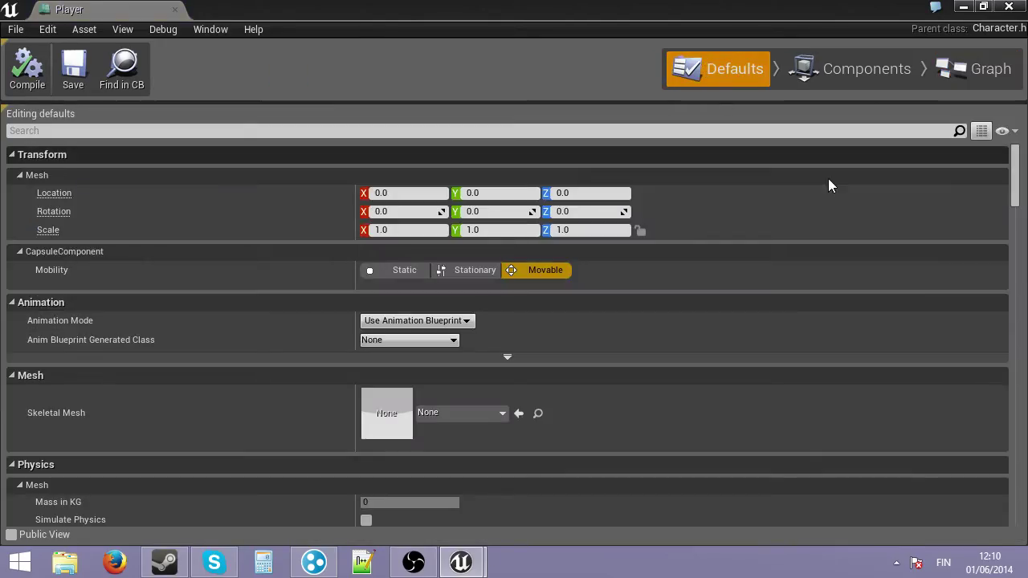
{"action": "left_click_drag", "start_coordinate": [1014, 191], "coordinate": [1014, 342]}
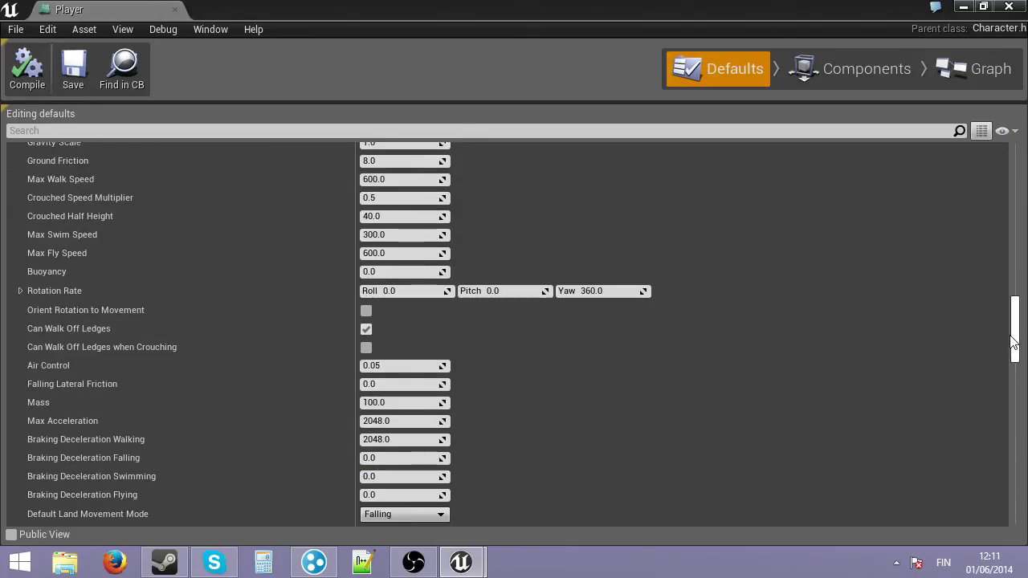
{"action": "left_click", "coordinate": [366, 347]}
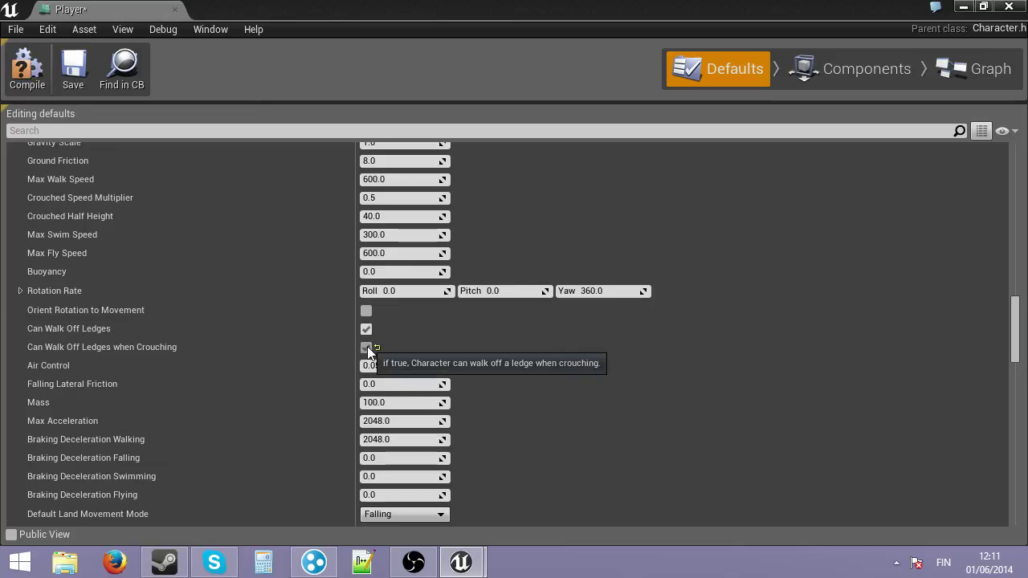
Expand Nav Agent Props in the Movement Component defaults and enable Can Swim
{"action": "scroll", "coordinate": [267, 311], "scroll_direction": "up", "scroll_amount": 3}
{"action": "scroll", "coordinate": [271, 310], "scroll_direction": "down", "scroll_amount": 10}
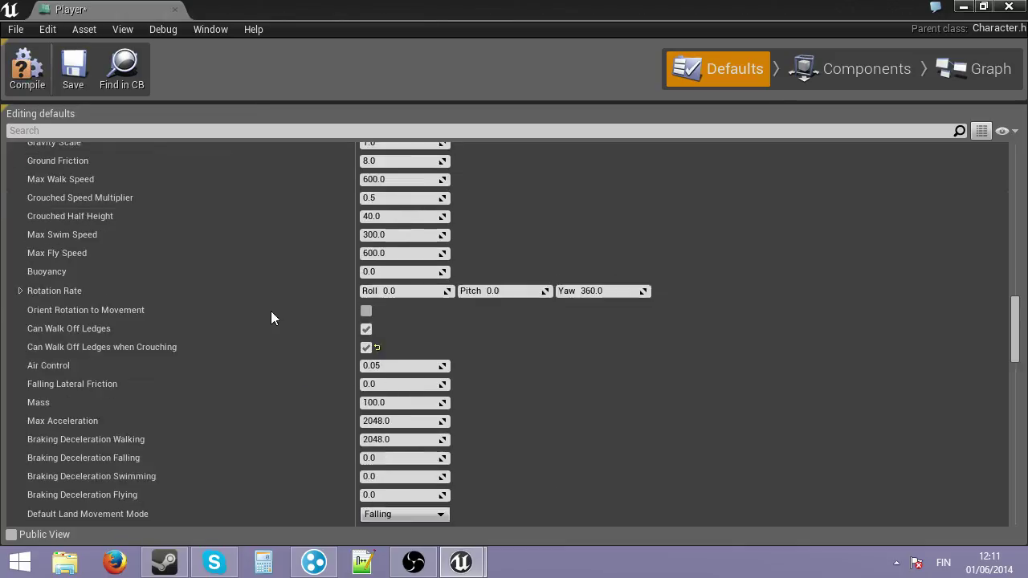
{"action": "scroll", "coordinate": [322, 352], "scroll_direction": "down", "scroll_amount": 4}
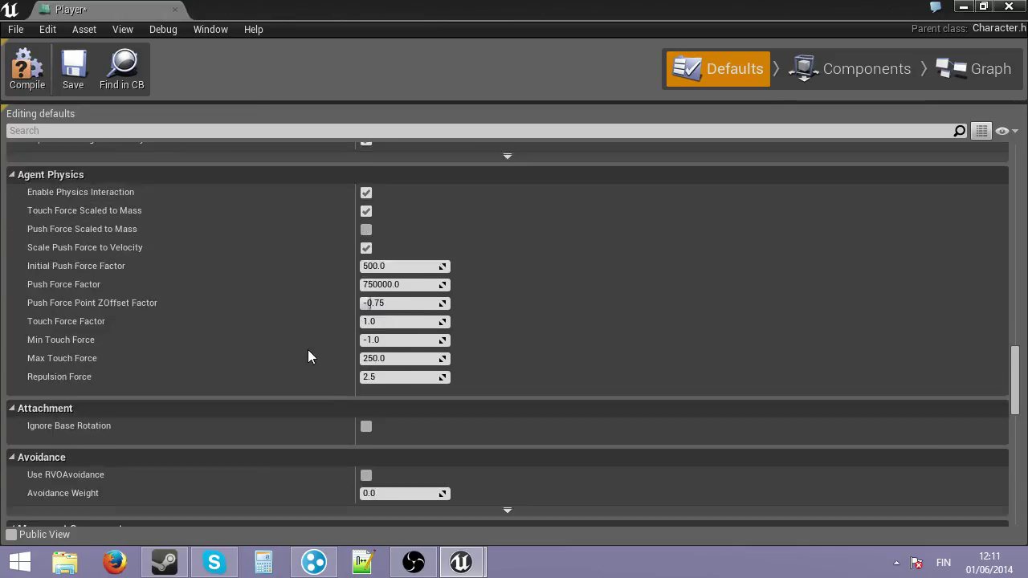
{"action": "left_click_drag", "start_coordinate": [1014, 370], "coordinate": [1002, 394]}
{"action": "scroll", "coordinate": [1001, 399], "scroll_direction": "up", "scroll_amount": 2}
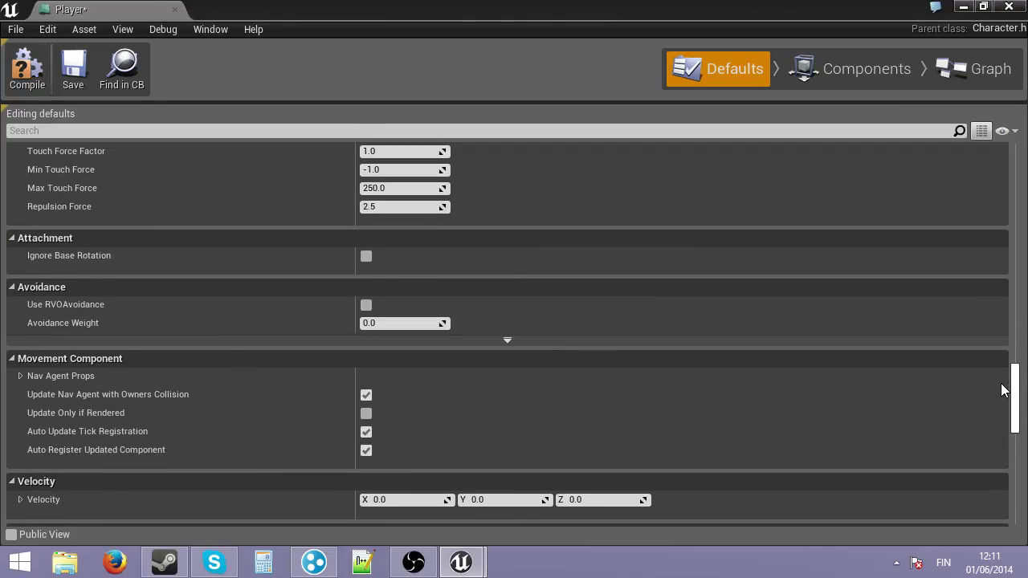
{"action": "left_click", "coordinate": [20, 377]}
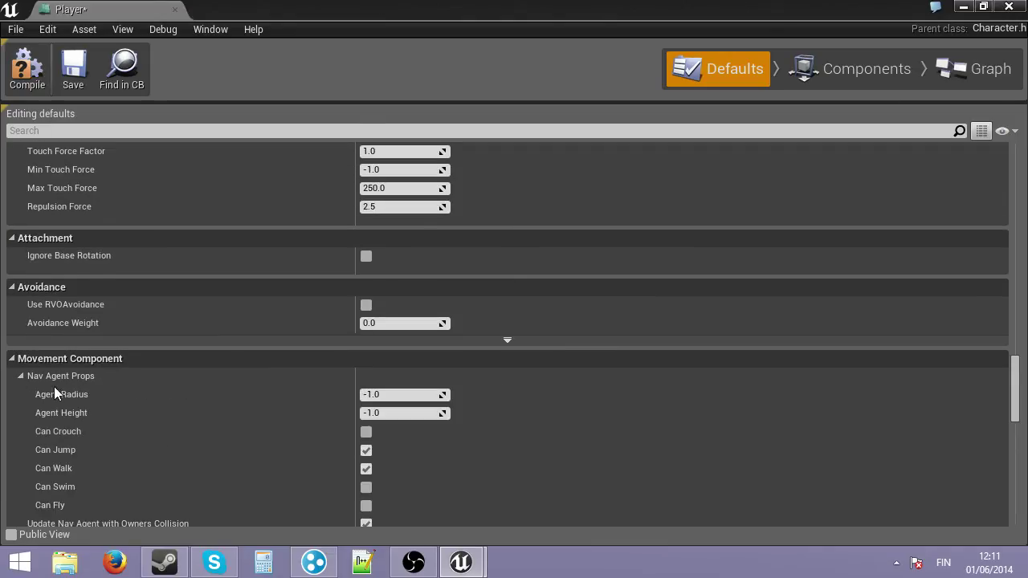
{"action": "scroll", "coordinate": [185, 406], "scroll_direction": "down", "scroll_amount": 1}
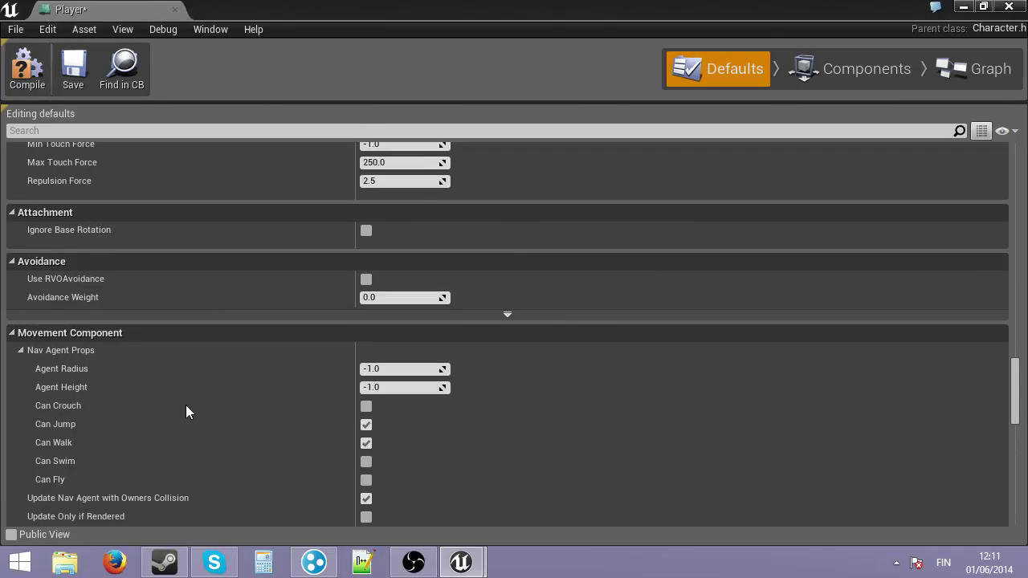
{"action": "left_click", "coordinate": [366, 462]}
Return to the level editor, start a play session and take control of the character in the viewport
{"action": "left_click", "coordinate": [966, 8]}
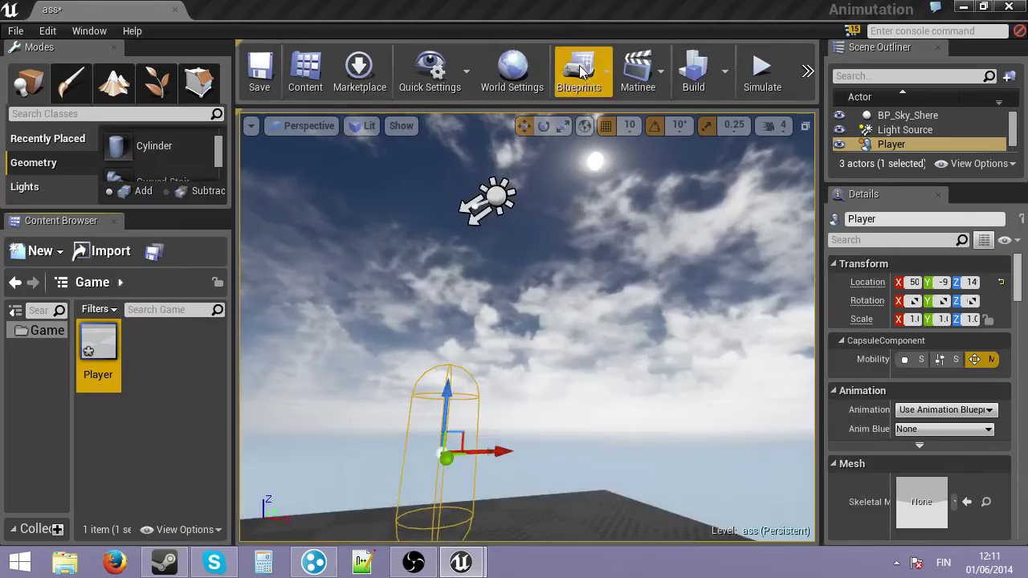
{"action": "left_click", "coordinate": [809, 74]}
{"action": "left_click", "coordinate": [842, 108]}
{"action": "left_click", "coordinate": [712, 207]}
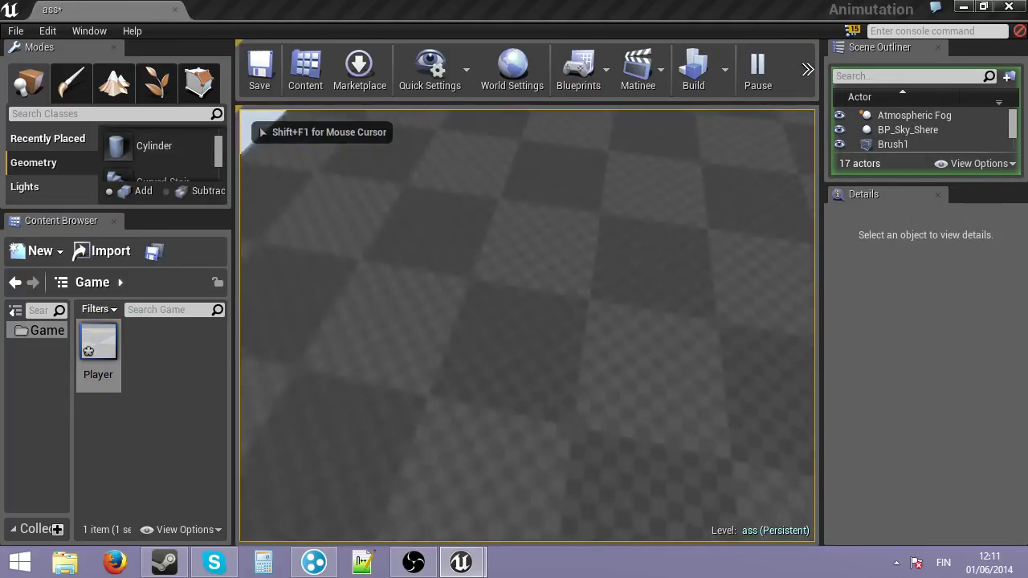
Walk the character forward in the running play session and end the session
{"action": "key", "text": "w"}
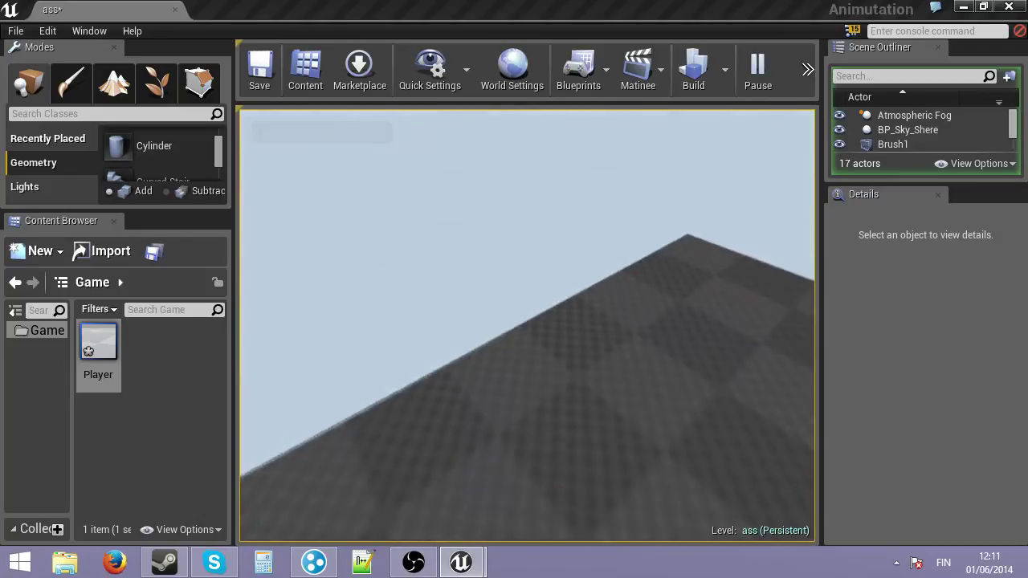
{"action": "key", "text": "Escape"}
Reopen the Player blueprint's defaults, set Air Control to 0.25 and compile the blueprint
{"action": "mouse_move", "coordinate": [458, 561]}
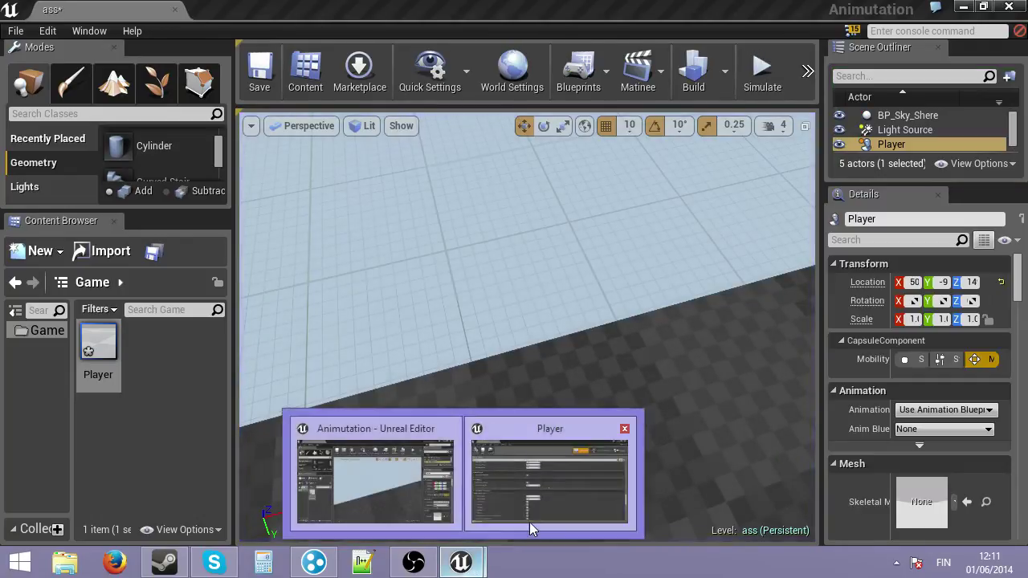
{"action": "left_click", "coordinate": [529, 522]}
{"action": "scroll", "coordinate": [320, 384], "scroll_direction": "up", "scroll_amount": 5}
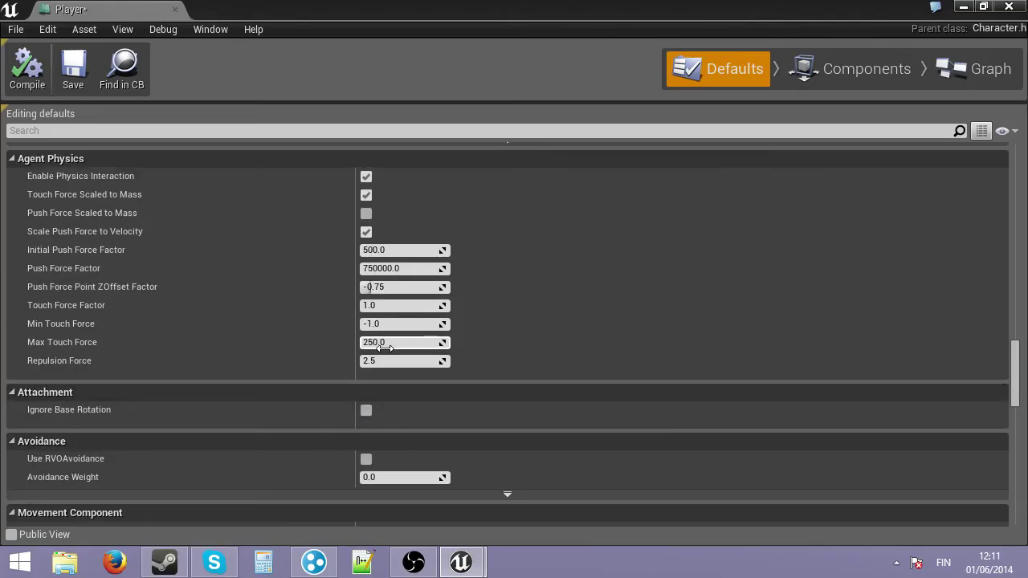
{"action": "scroll", "coordinate": [409, 301], "scroll_direction": "up", "scroll_amount": 2}
{"action": "scroll", "coordinate": [410, 274], "scroll_direction": "up", "scroll_amount": 7}
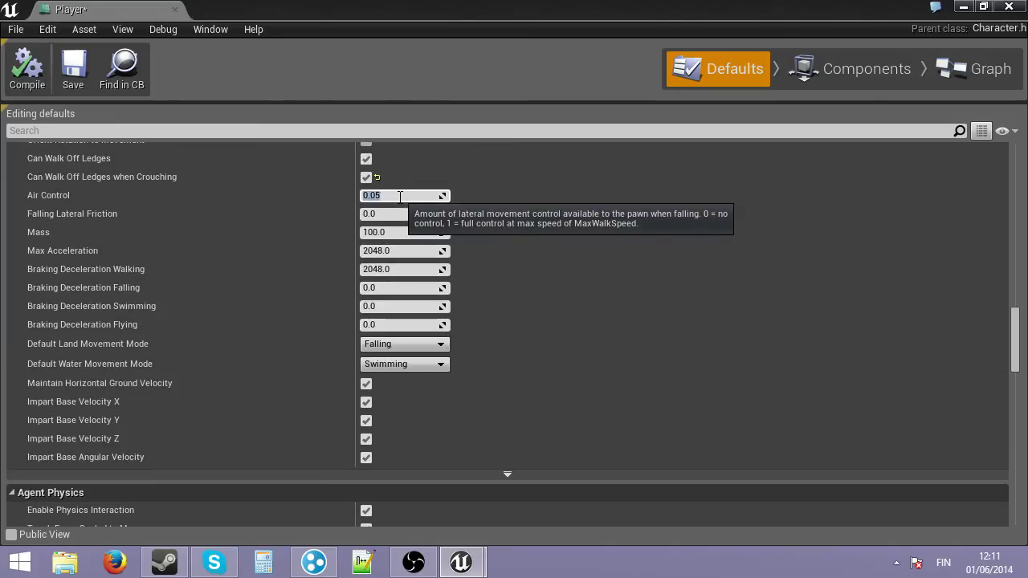
{"action": "left_click", "coordinate": [27, 68]}
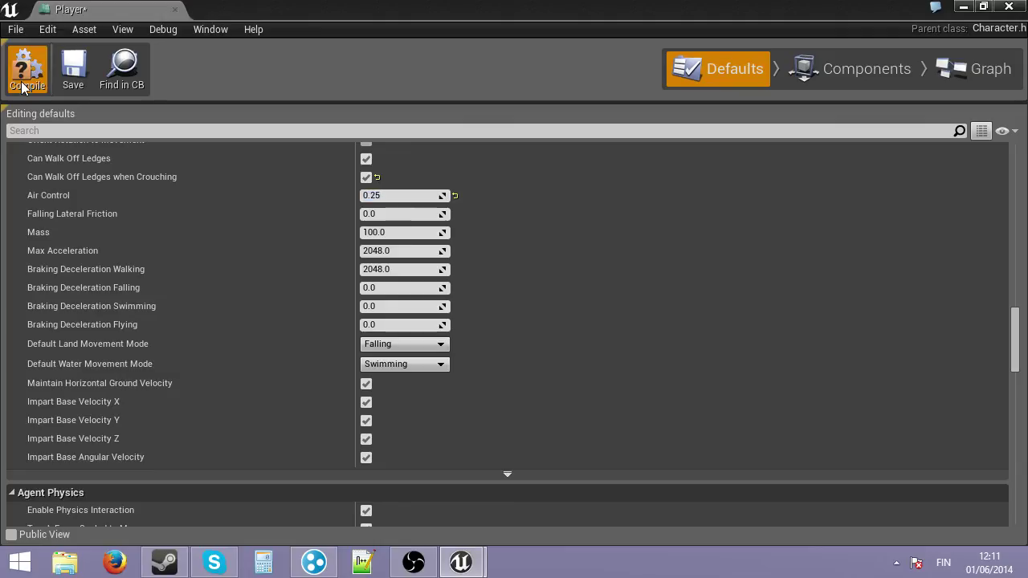
Return to the level editor, play-test the character's air control and end the play session
{"action": "left_click", "coordinate": [964, 6]}
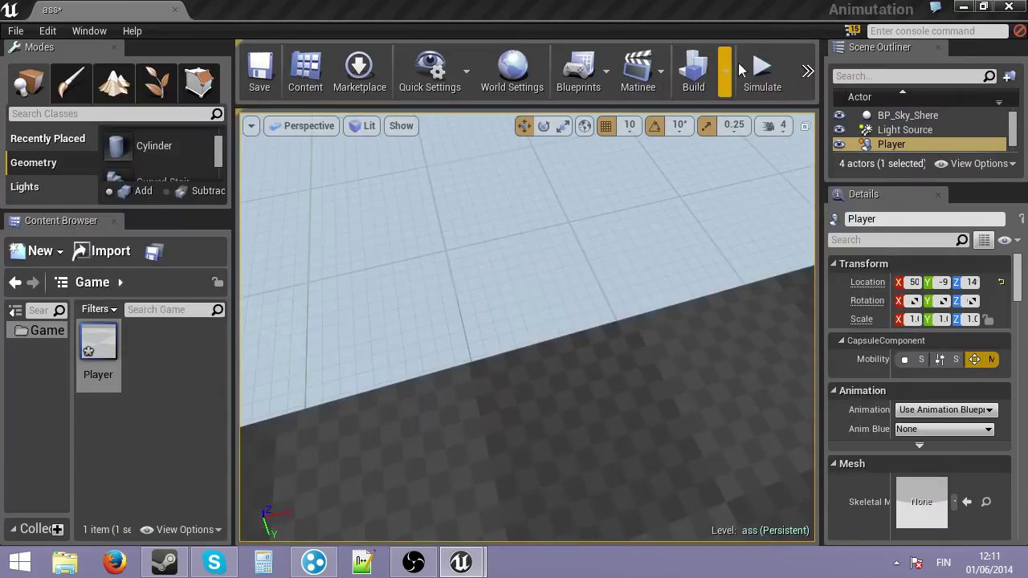
{"action": "left_click", "coordinate": [801, 71]}
{"action": "left_click", "coordinate": [817, 114]}
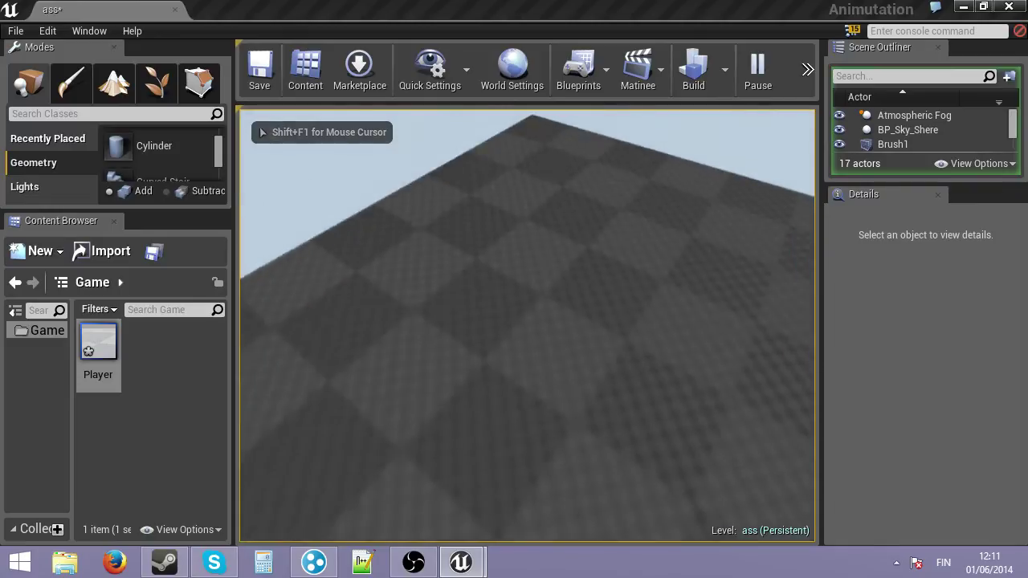
{"action": "key", "text": "Escape"}
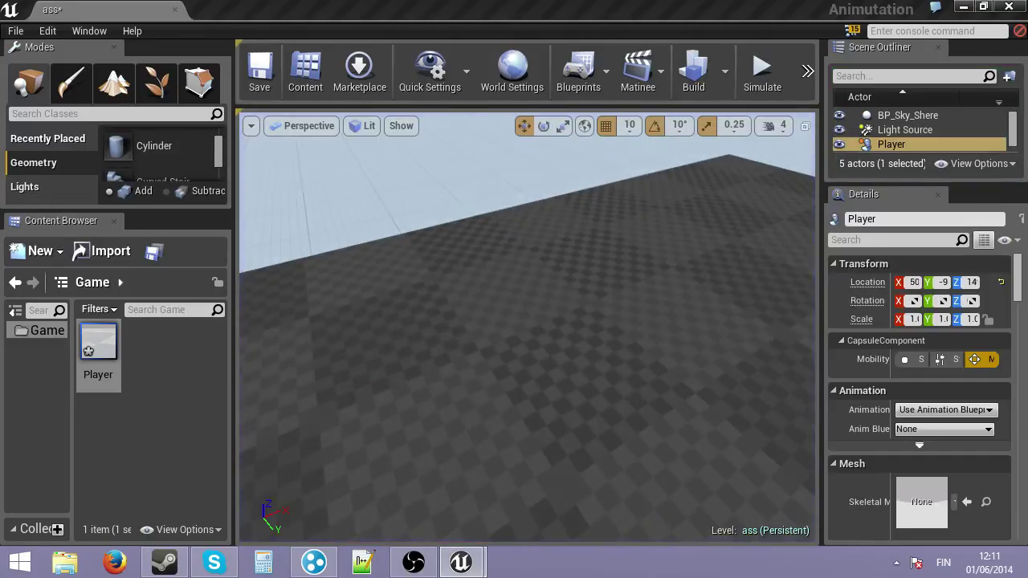
Open the modul folder from the desktop and place its window in front of the maximised level editor
{"action": "left_click_drag", "start_coordinate": [555, 23], "coordinate": [315, 98]}
{"action": "double_click", "coordinate": [37, 128]}
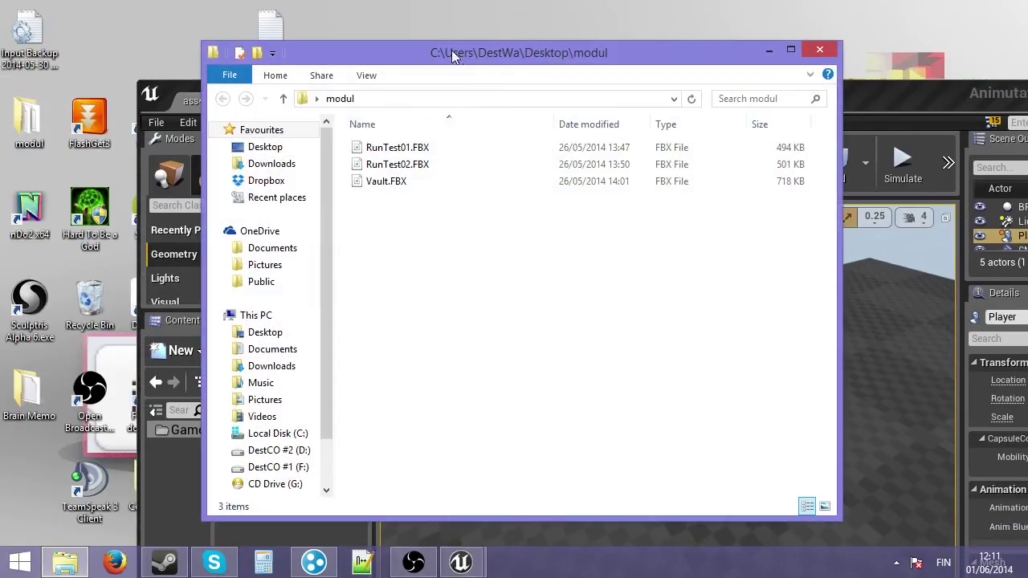
{"action": "left_click_drag", "start_coordinate": [451, 50], "coordinate": [1027, 121]}
{"action": "left_click_drag", "start_coordinate": [640, 95], "coordinate": [603, 2]}
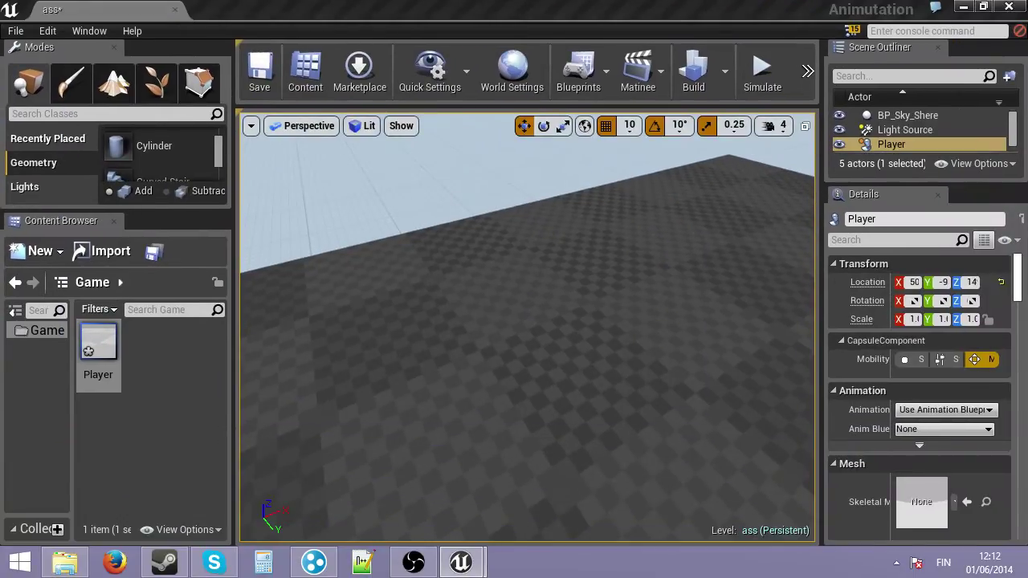
{"action": "left_click", "coordinate": [65, 562]}
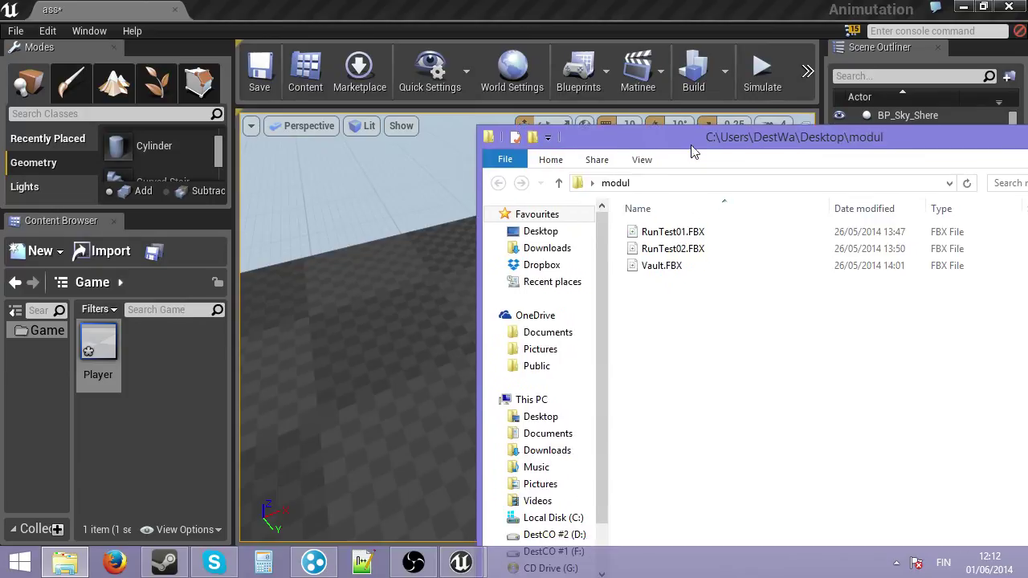
Bring RunTest02.FBX from the modul folder into the project's Game folder to start its FBX import
{"action": "left_click_drag", "start_coordinate": [660, 233], "coordinate": [784, 361]}
{"action": "left_click", "coordinate": [661, 249], "text": "ctrl"}
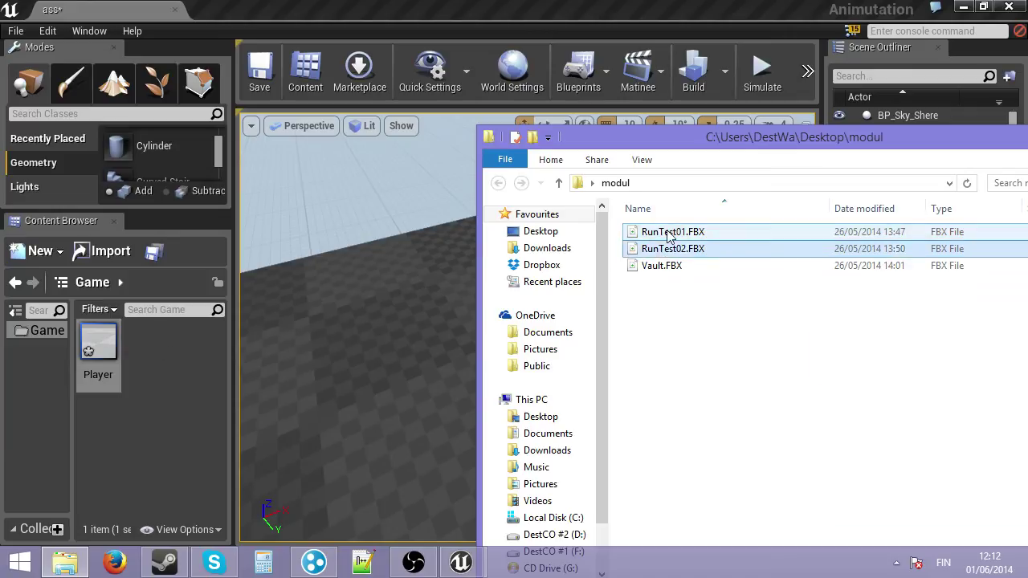
{"action": "left_click", "coordinate": [666, 251]}
{"action": "left_click_drag", "start_coordinate": [198, 351], "coordinate": [201, 354]}
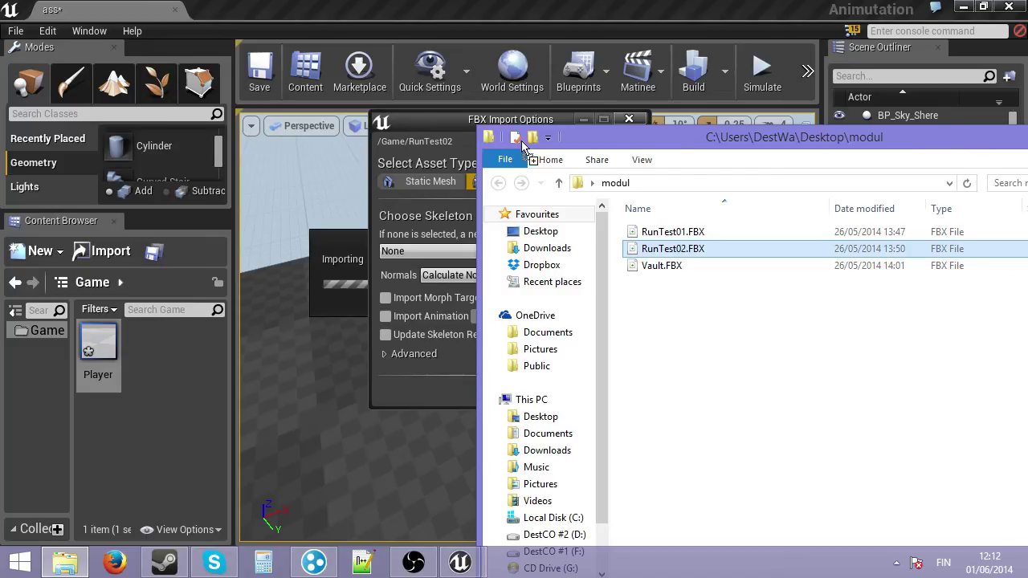
Import RunTest02 as a skeletal mesh with no existing skeleton, including its animation named Player_Run, and dismiss the message log
{"action": "left_click", "coordinate": [460, 144]}
{"action": "left_click", "coordinate": [452, 249]}
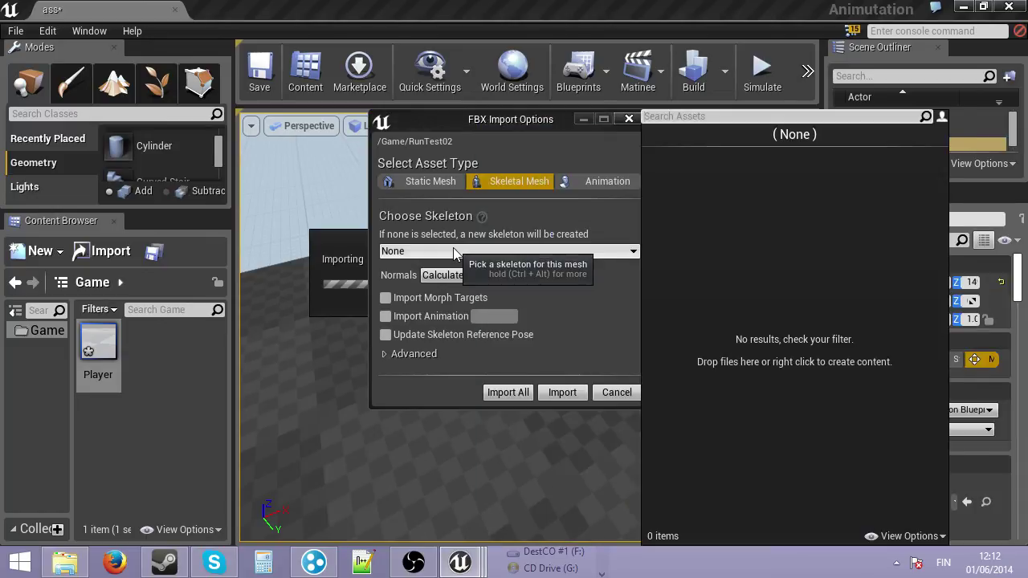
{"action": "left_click", "coordinate": [433, 322]}
{"action": "left_click", "coordinate": [384, 316]}
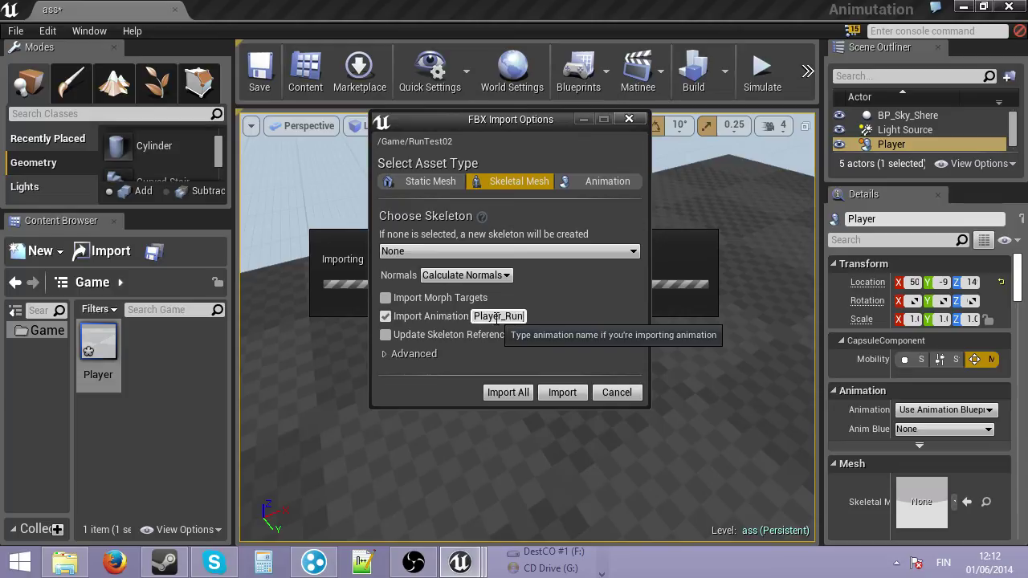
{"action": "left_click", "coordinate": [564, 392]}
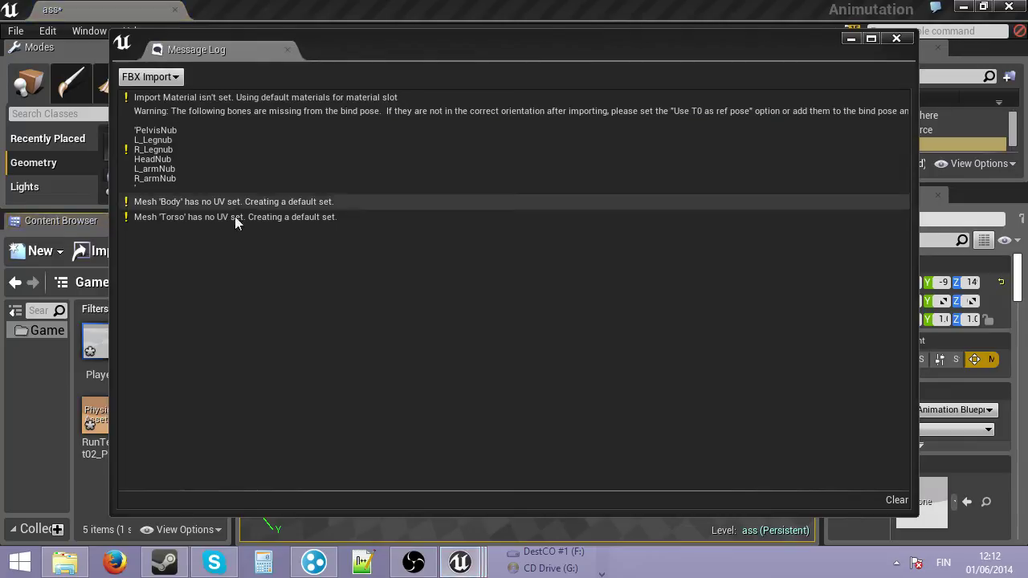
{"action": "left_click", "coordinate": [895, 39]}
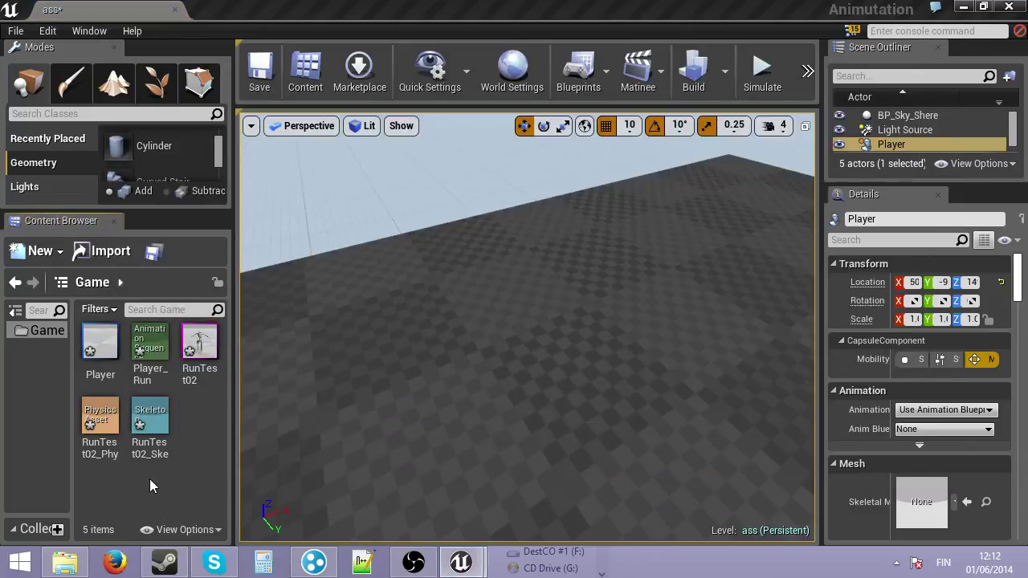
Save all unsaved levels and assets of the project
{"action": "left_click", "coordinate": [16, 31]}
{"action": "left_click", "coordinate": [49, 165]}
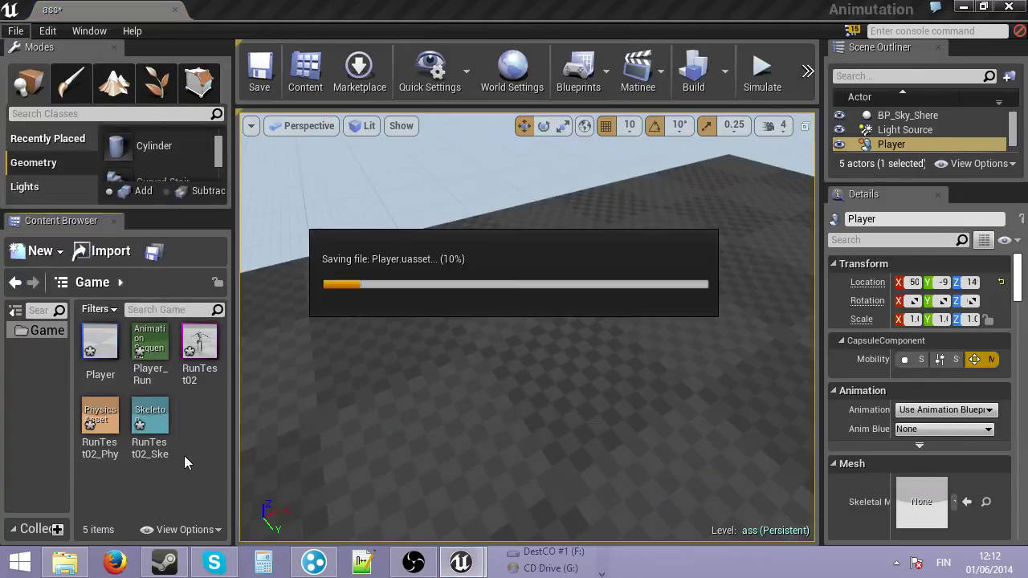
{"action": "left_click_drag", "start_coordinate": [338, 385], "coordinate": [421, 330]}
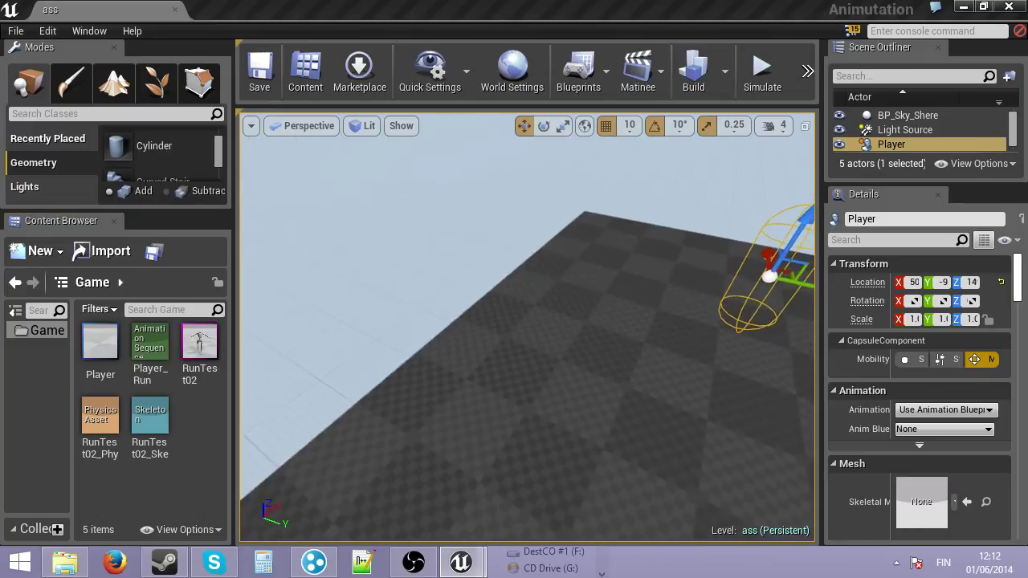
Import Vault.FBX from the modul folder as an animation using RunTest02_Skeleton, and save all levels and assets
{"action": "left_click", "coordinate": [66, 563]}
{"action": "mouse_move", "coordinate": [696, 268]}
{"action": "left_mouse_down"}
{"action": "mouse_move", "coordinate": [615, 466]}
{"action": "mouse_move", "coordinate": [691, 284]}
{"action": "left_mouse_up"}
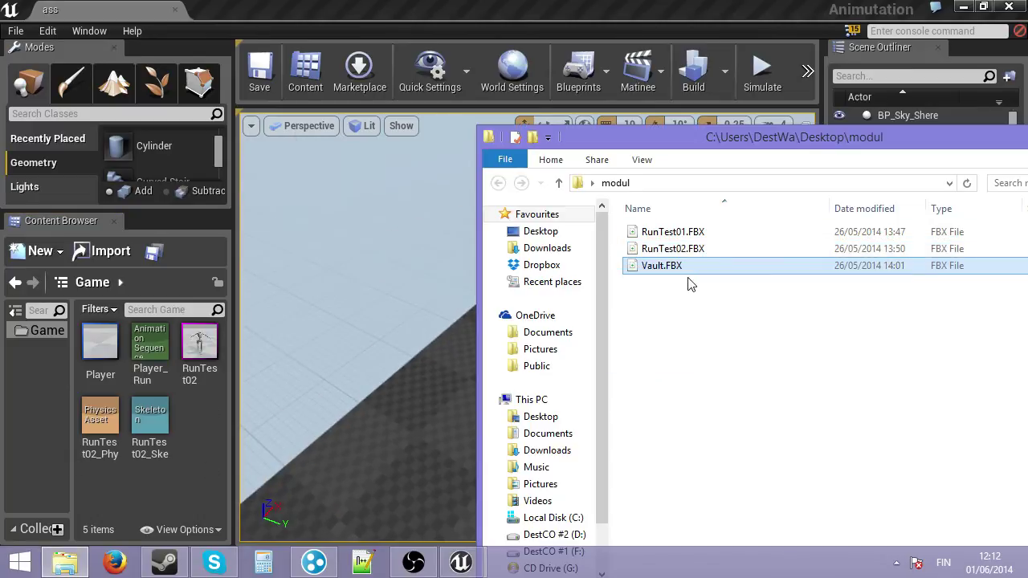
{"action": "left_click_drag", "start_coordinate": [153, 500], "coordinate": [153, 502]}
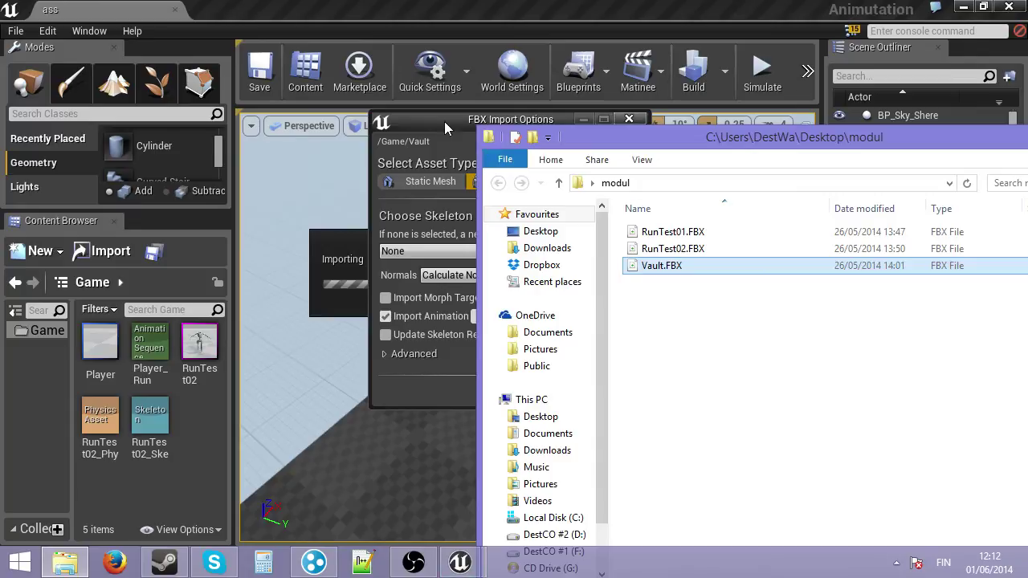
{"action": "left_click", "coordinate": [445, 121]}
{"action": "left_click", "coordinate": [592, 180]}
{"action": "left_click", "coordinate": [519, 251]}
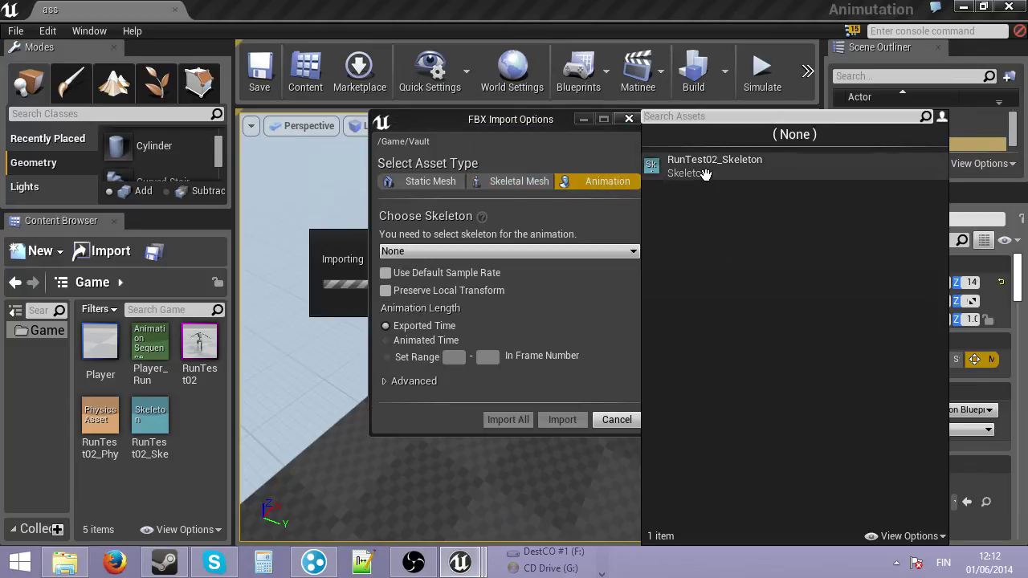
{"action": "left_click", "coordinate": [705, 169]}
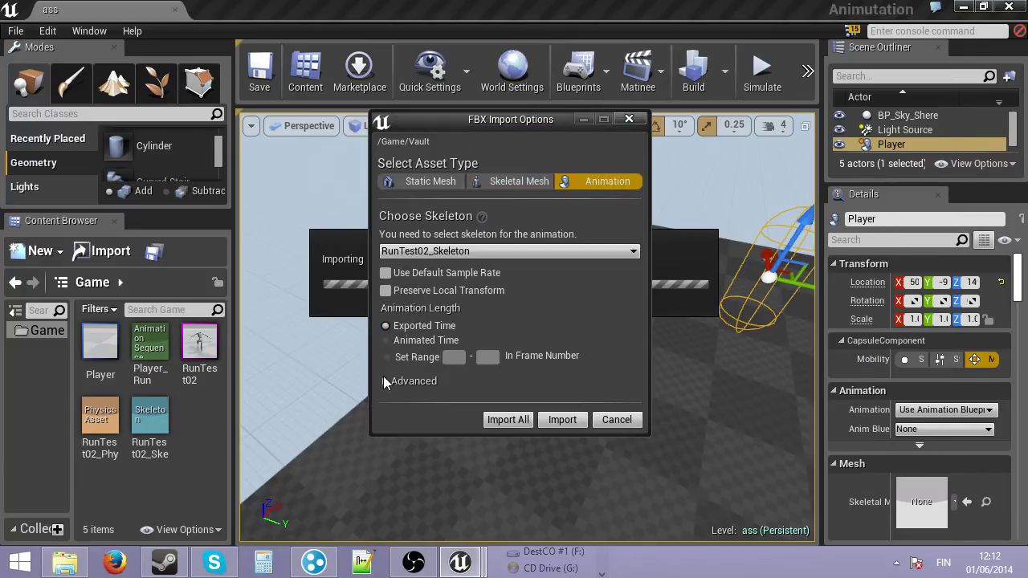
{"action": "left_click", "coordinate": [508, 419]}
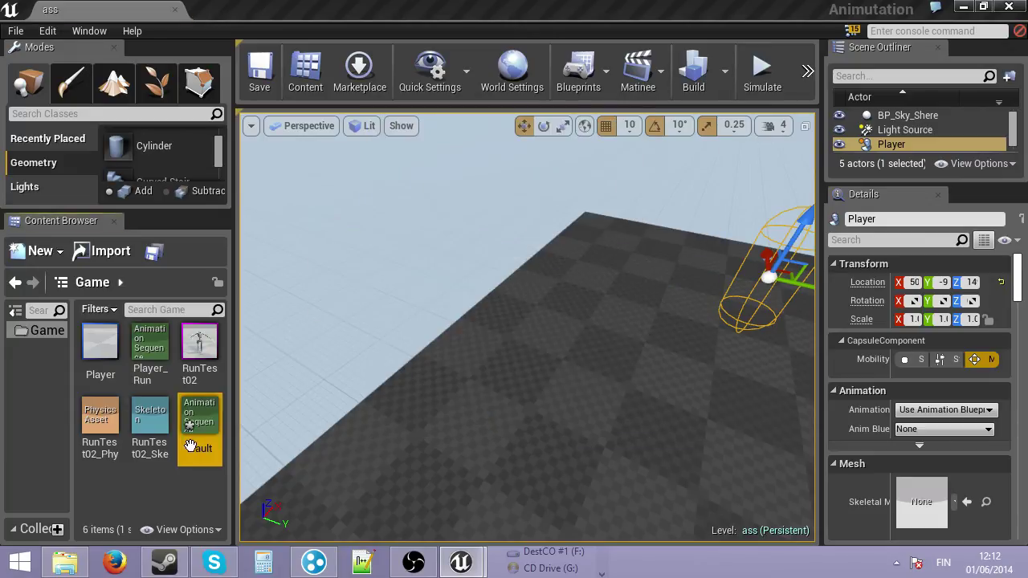
{"action": "left_click", "coordinate": [15, 30]}
{"action": "left_click", "coordinate": [40, 130]}
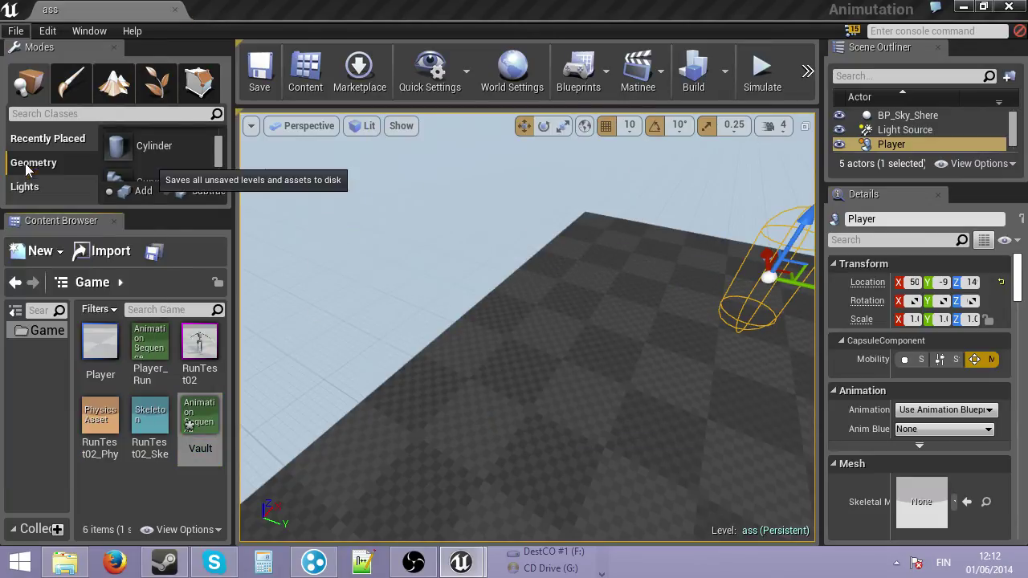
Move the modul folder window out of the way and bring up the Dropbox Public (1) folder over the editor
{"action": "left_click", "coordinate": [65, 563]}
{"action": "left_click_drag", "start_coordinate": [677, 139], "coordinate": [1027, 153]}
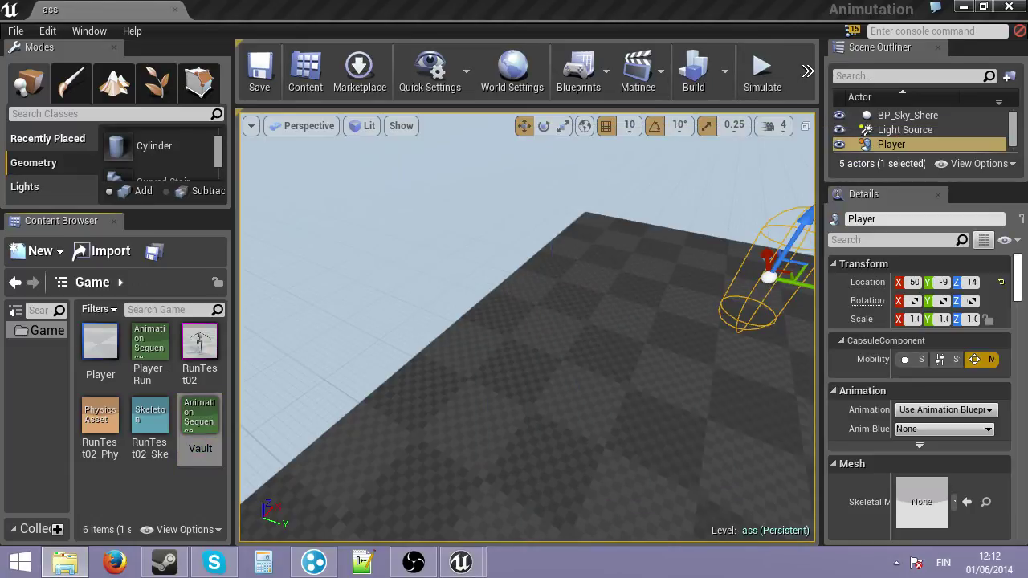
{"action": "key", "text": "alt+Tab"}
Import RobotIdle1_1.FBX from the Dropbox Public (1) folder as an animation using RunTest02_Skeleton, and dismiss the message log
{"action": "left_click_drag", "start_coordinate": [691, 397], "coordinate": [66, 466]}
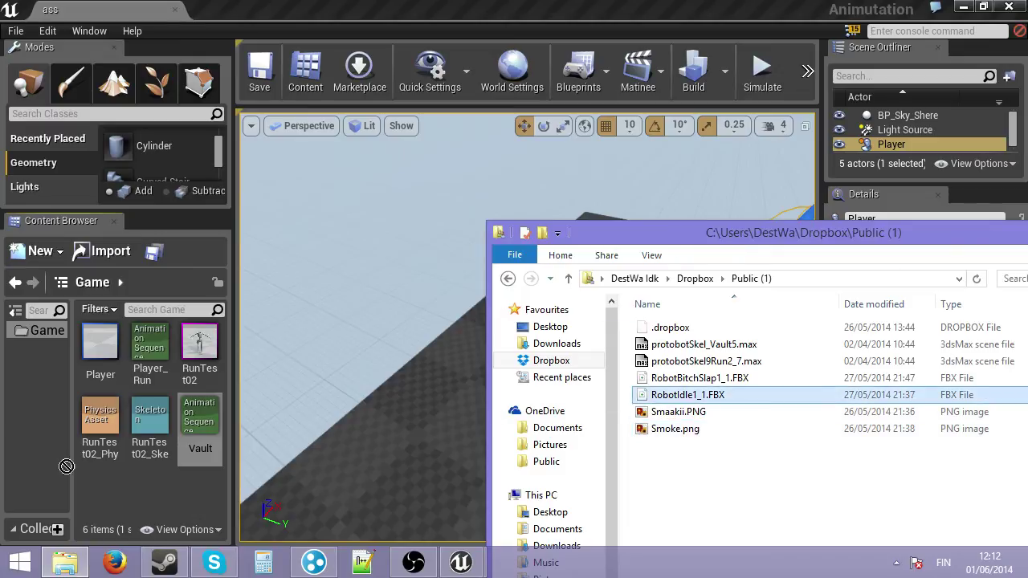
{"action": "left_click_drag", "start_coordinate": [157, 504], "coordinate": [157, 505]}
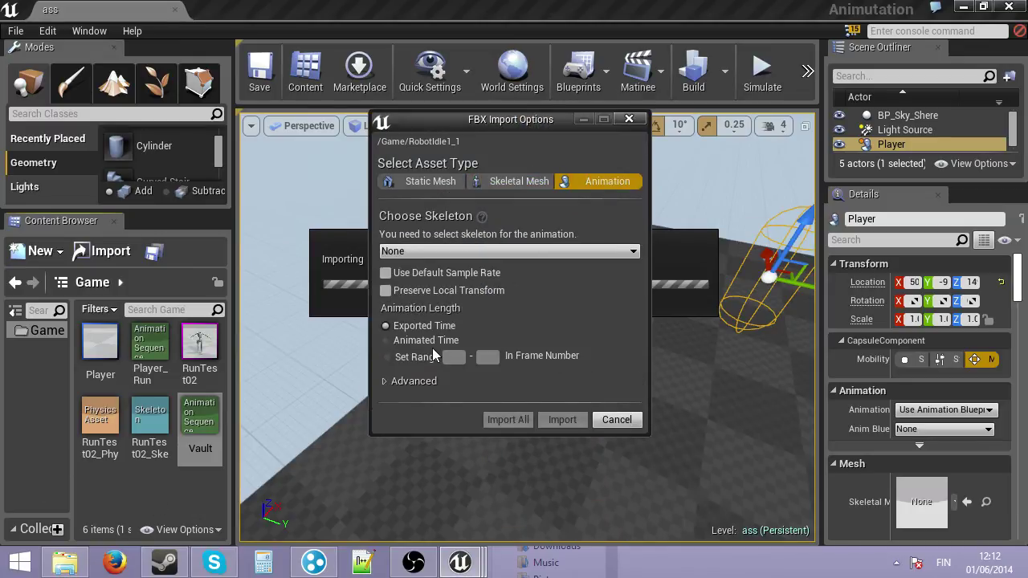
{"action": "left_click", "coordinate": [562, 251]}
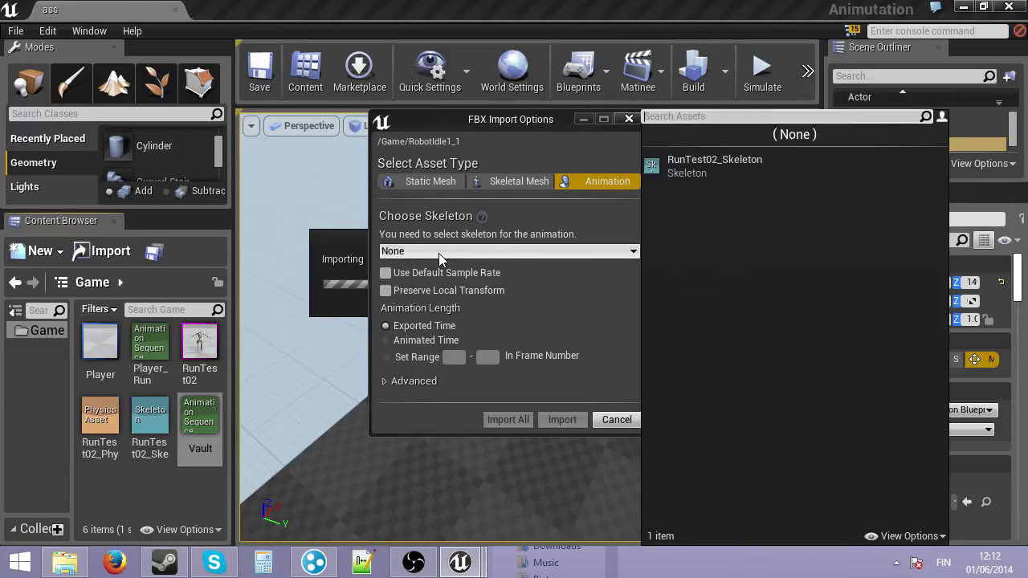
{"action": "left_click", "coordinate": [711, 161]}
{"action": "left_click", "coordinate": [509, 421]}
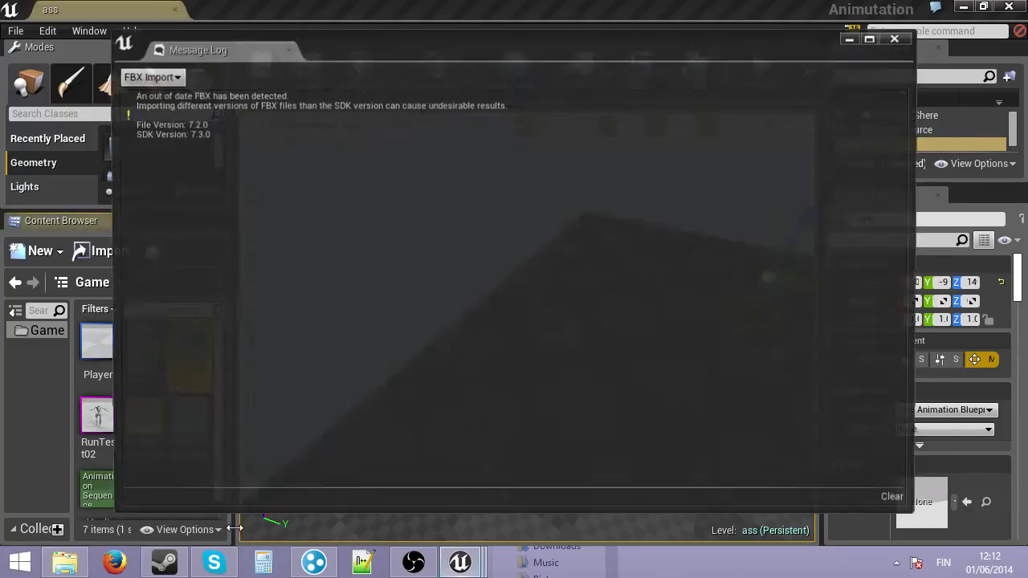
{"action": "left_click", "coordinate": [896, 38]}
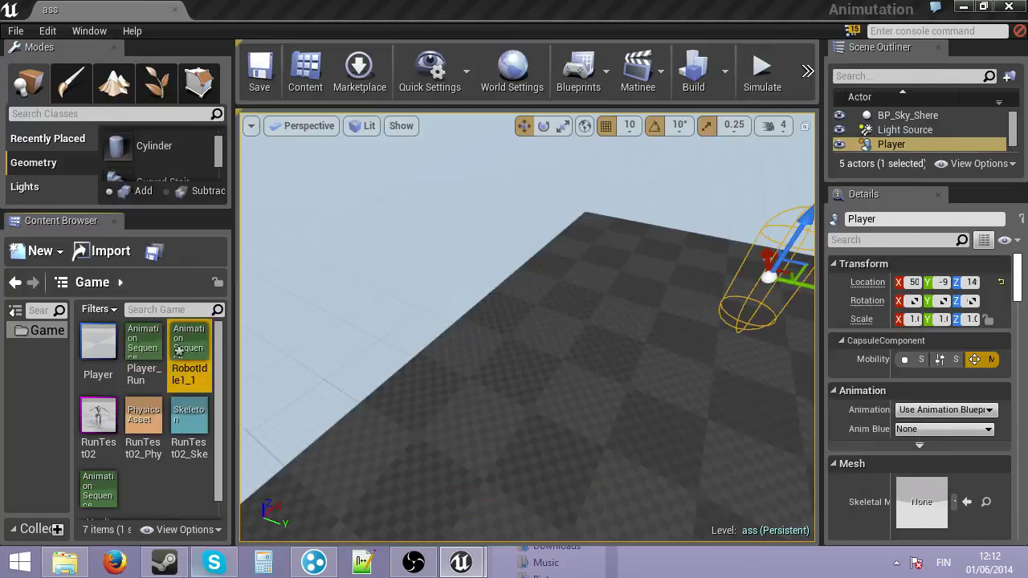
Import RobotBitchSlap1_1.FBX from the Dropbox Public (1) folder as an animation using RunTest02_Skeleton, and dismiss the message log
{"action": "left_click", "coordinate": [66, 563]}
{"action": "left_click", "coordinate": [677, 379], "text": "ctrl"}
{"action": "left_click_drag", "start_coordinate": [677, 385], "coordinate": [168, 510]}
{"action": "left_click", "coordinate": [594, 183]}
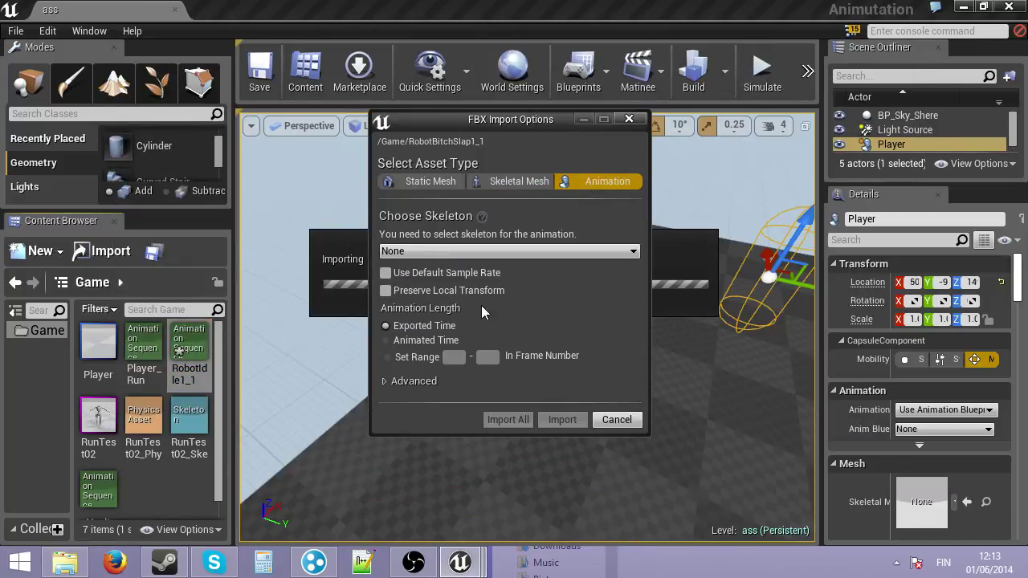
{"action": "left_click", "coordinate": [465, 251]}
{"action": "left_click", "coordinate": [703, 165]}
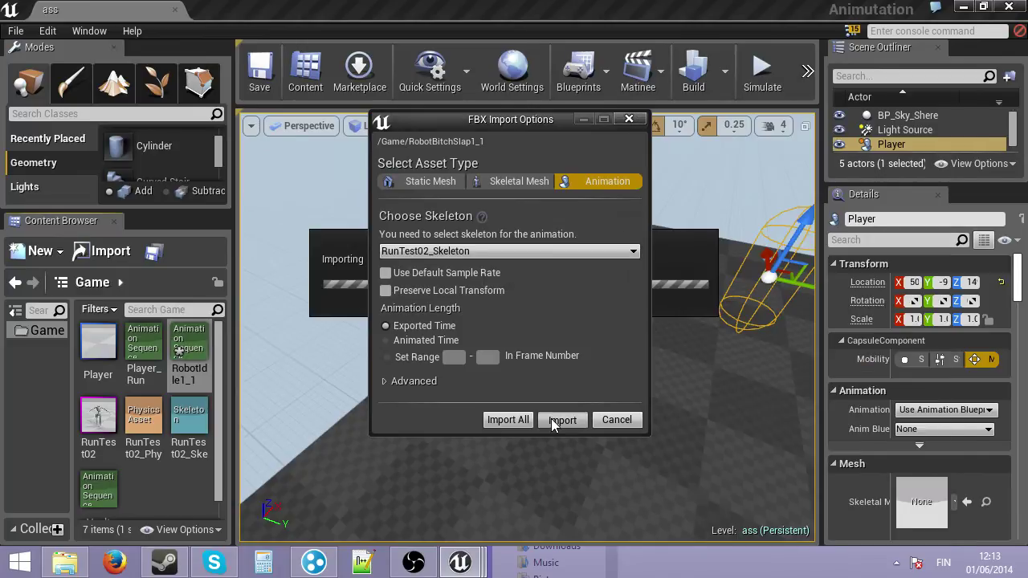
{"action": "left_click", "coordinate": [562, 421]}
{"action": "left_click", "coordinate": [893, 40]}
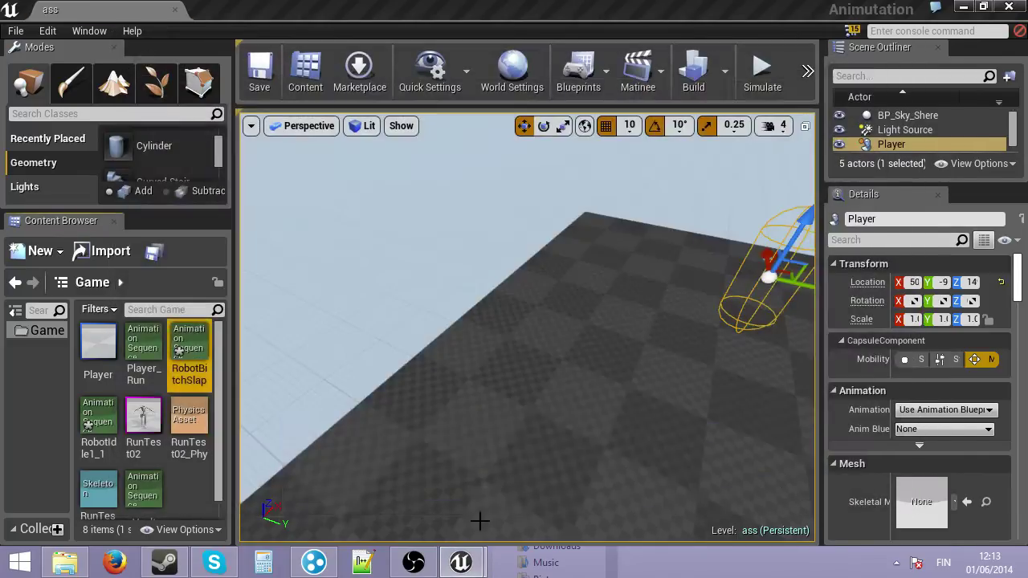
Move the Dropbox Public (1) folder window out of the way of the editor
{"action": "left_click", "coordinate": [64, 565]}
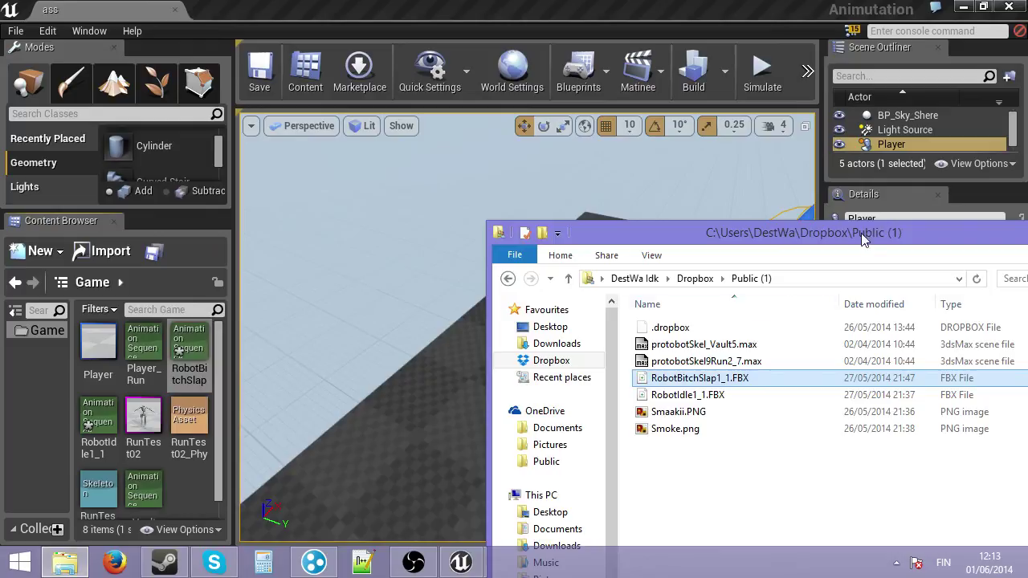
{"action": "left_click_drag", "start_coordinate": [753, 239], "coordinate": [1027, 210]}
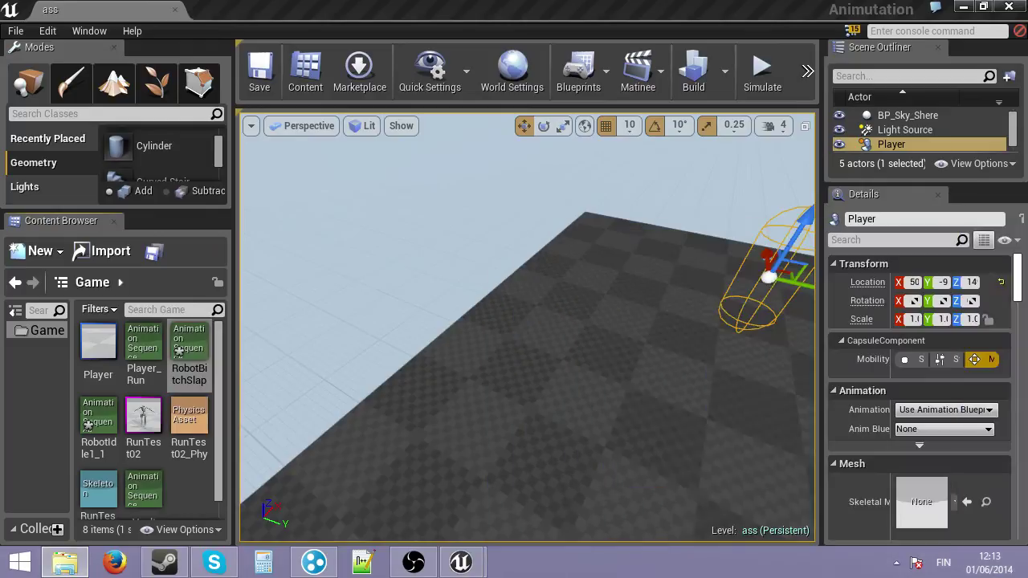
{"action": "right_click", "coordinate": [186, 485]}
{"action": "left_click", "coordinate": [298, 323]}
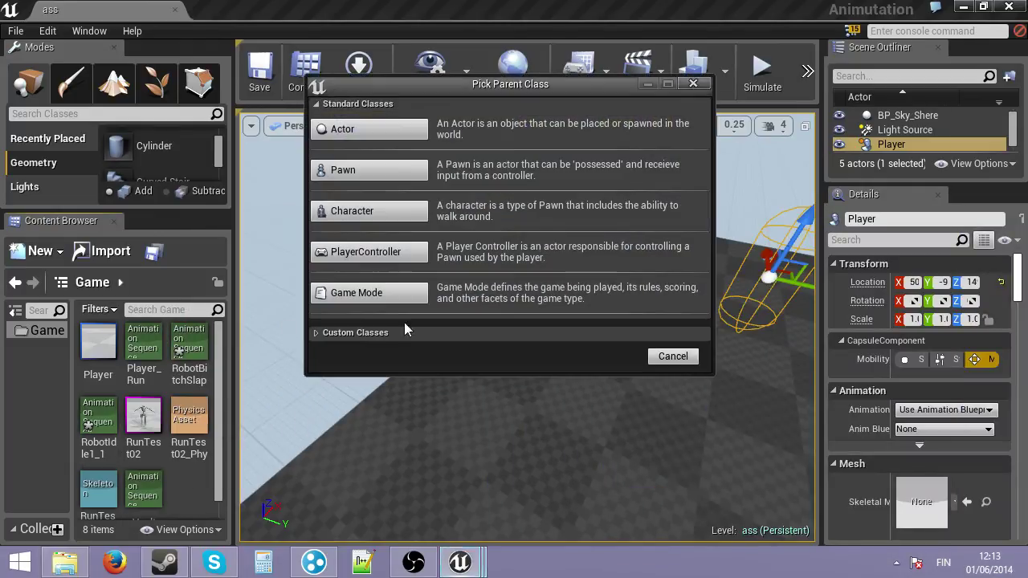
{"action": "left_click", "coordinate": [673, 356]}
Create an animation blueprint named Kawai with parent class AnimInstance and target skeleton RunTest02_Skeleton, and save all levels and assets
{"action": "right_click", "coordinate": [203, 481]}
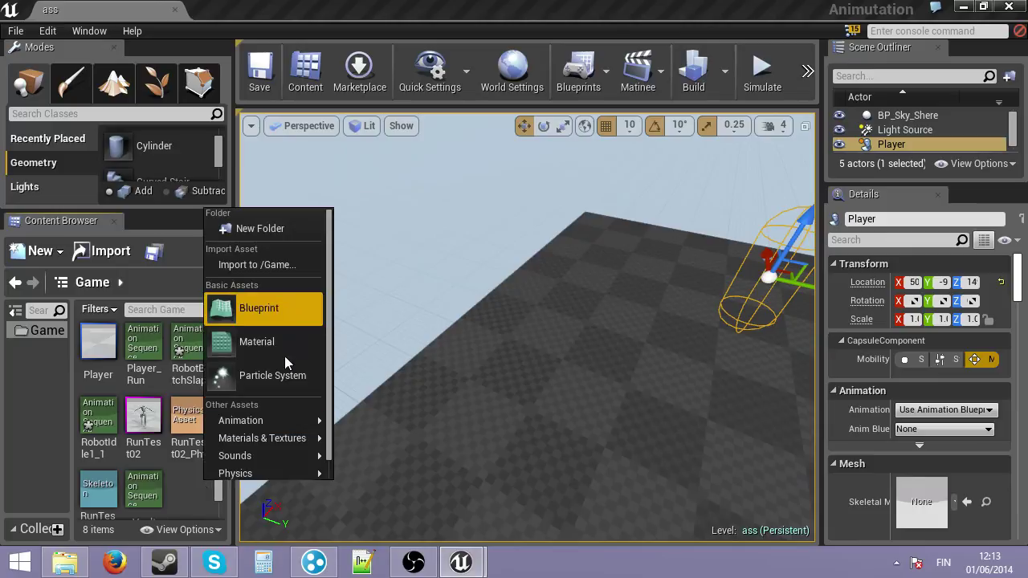
{"action": "mouse_move", "coordinate": [285, 424]}
{"action": "right_click", "coordinate": [187, 499]}
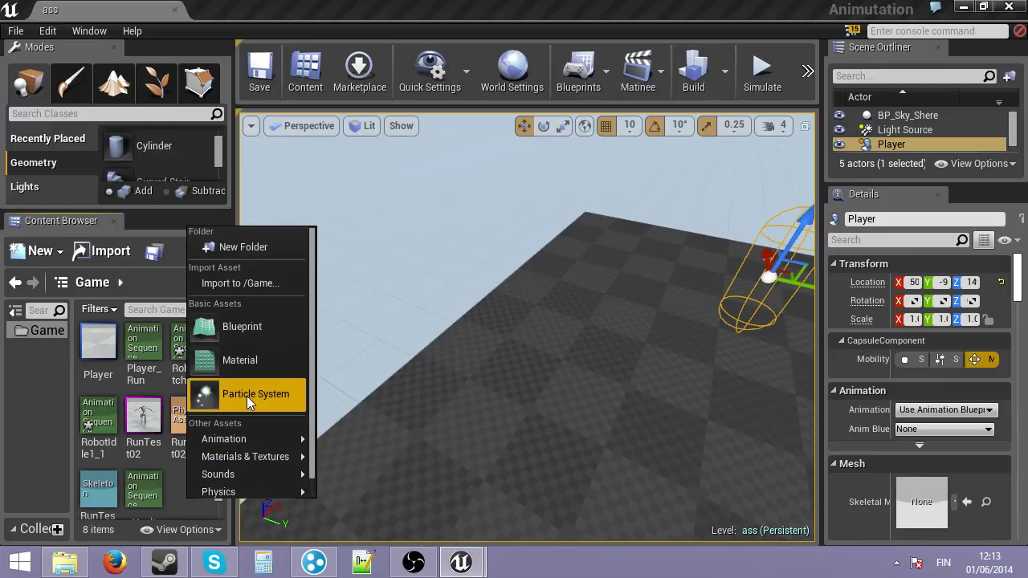
{"action": "mouse_move", "coordinate": [251, 437]}
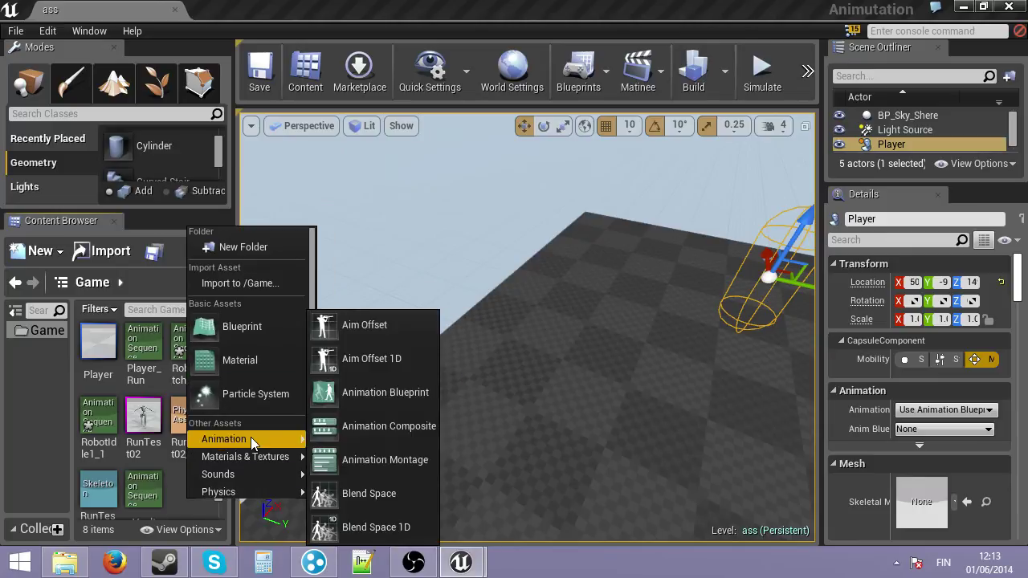
{"action": "left_click", "coordinate": [353, 400]}
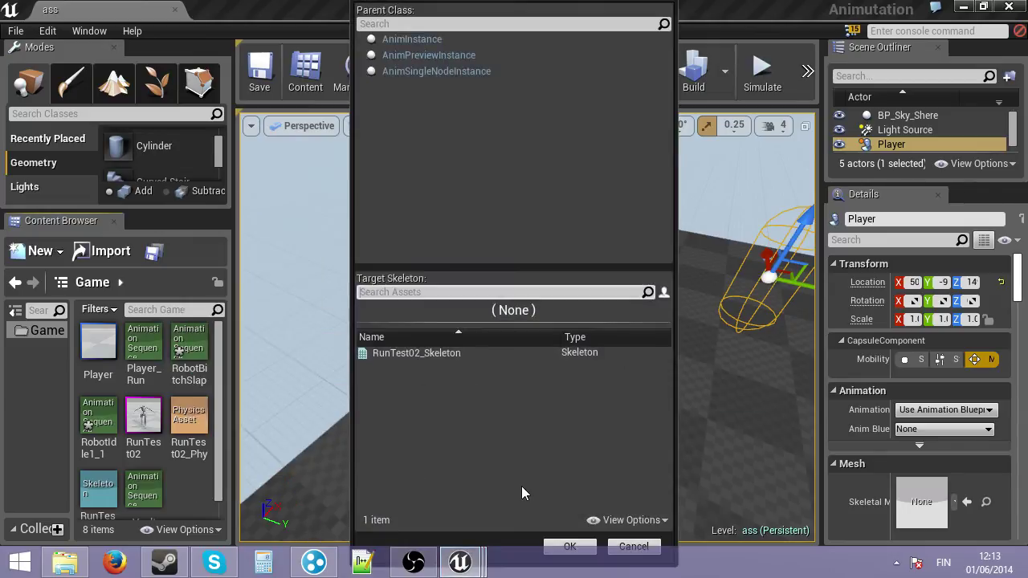
{"action": "left_click", "coordinate": [438, 354]}
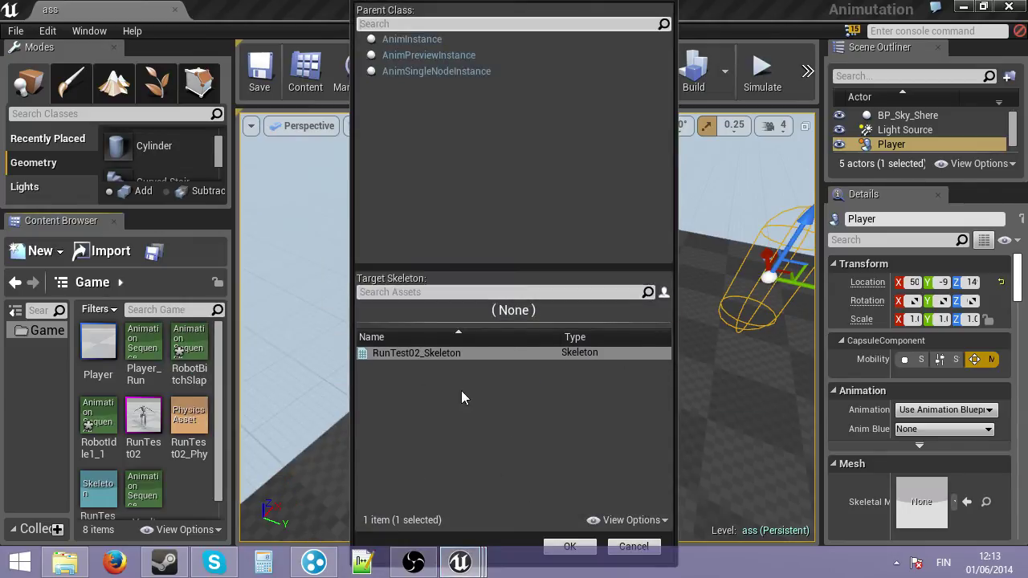
{"action": "left_click", "coordinate": [412, 38]}
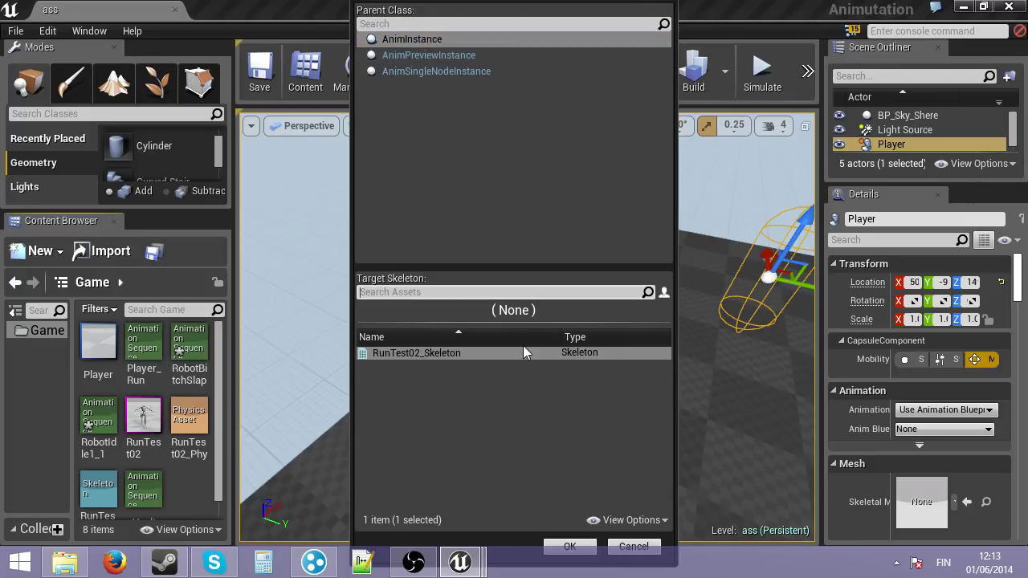
{"action": "left_click", "coordinate": [567, 545]}
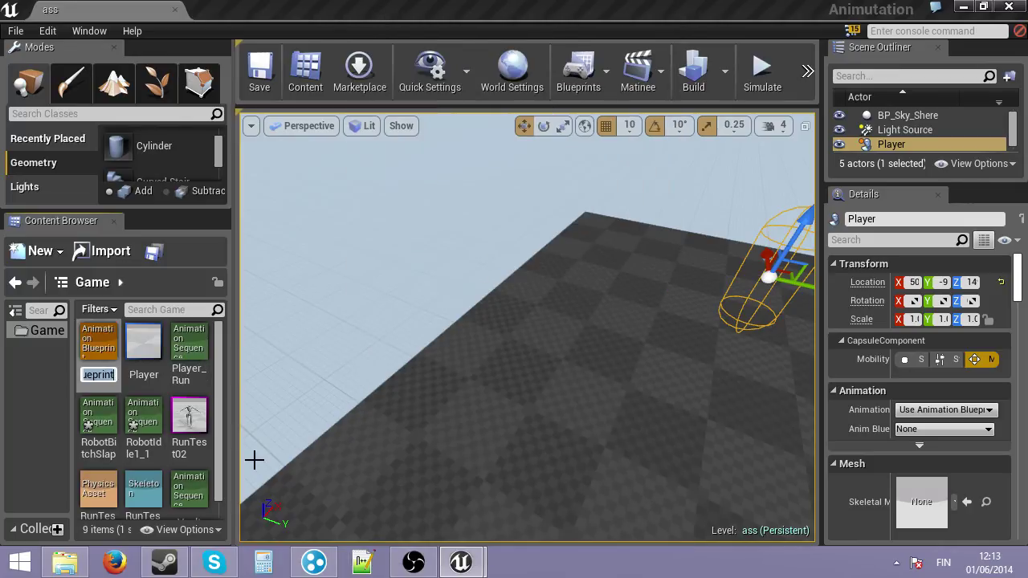
{"action": "type", "text": "Kawai"}
{"action": "key", "text": "Return"}
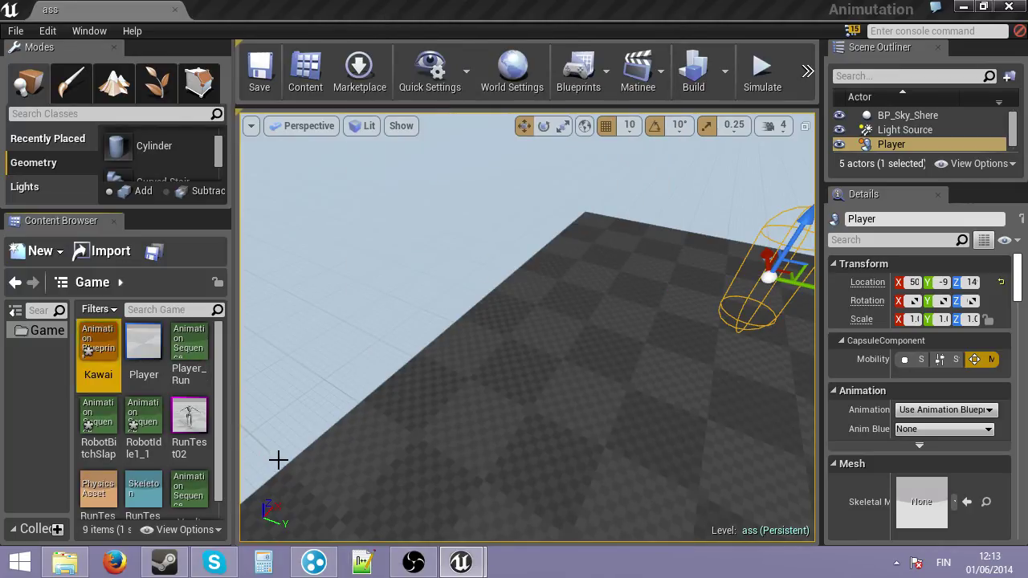
{"action": "left_click", "coordinate": [16, 30]}
{"action": "left_click", "coordinate": [41, 167]}
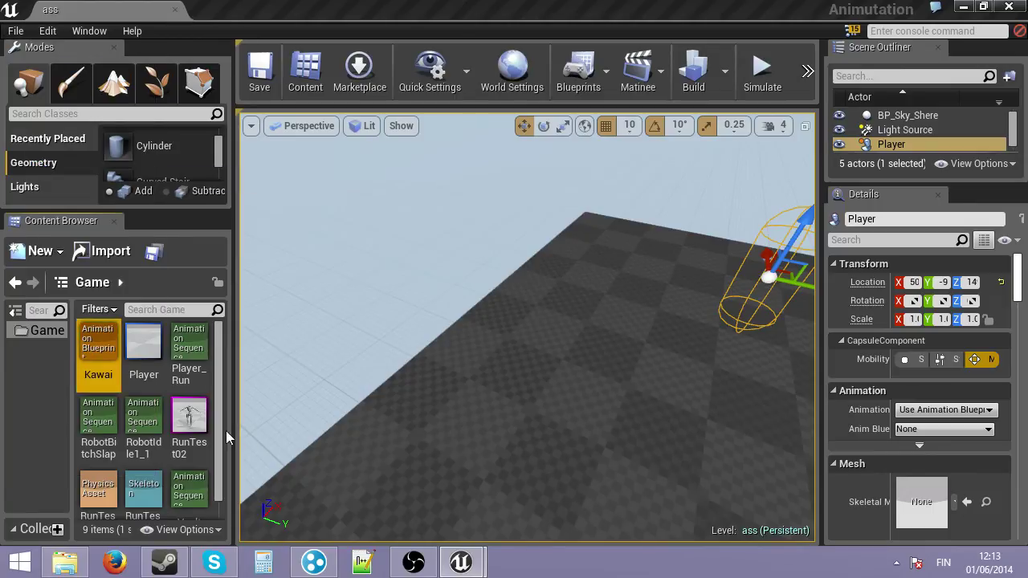
Create a Blend Space 1D named idle_walk_run on RunTest02_Skeleton, and save all levels and assets
{"action": "left_click_drag", "start_coordinate": [220, 434], "coordinate": [224, 515]}
{"action": "right_click", "coordinate": [173, 519]}
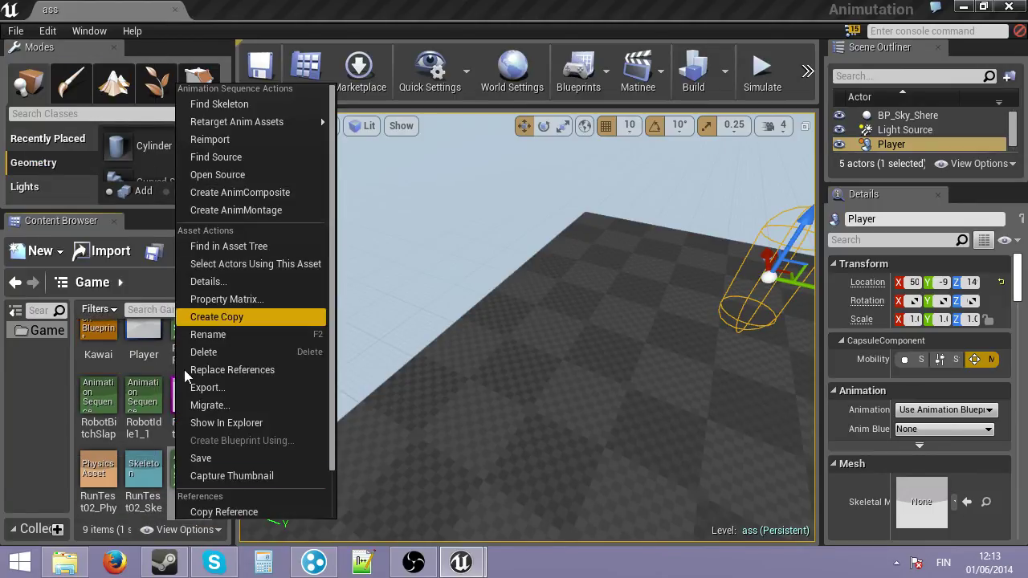
{"action": "left_click", "coordinate": [61, 255]}
{"action": "mouse_move", "coordinate": [97, 477]}
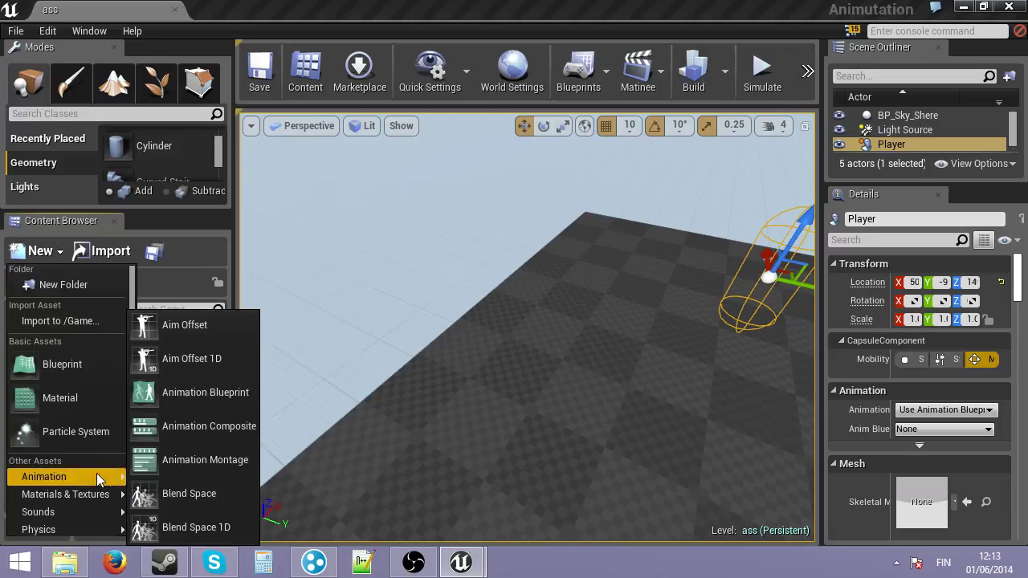
{"action": "left_click", "coordinate": [203, 532]}
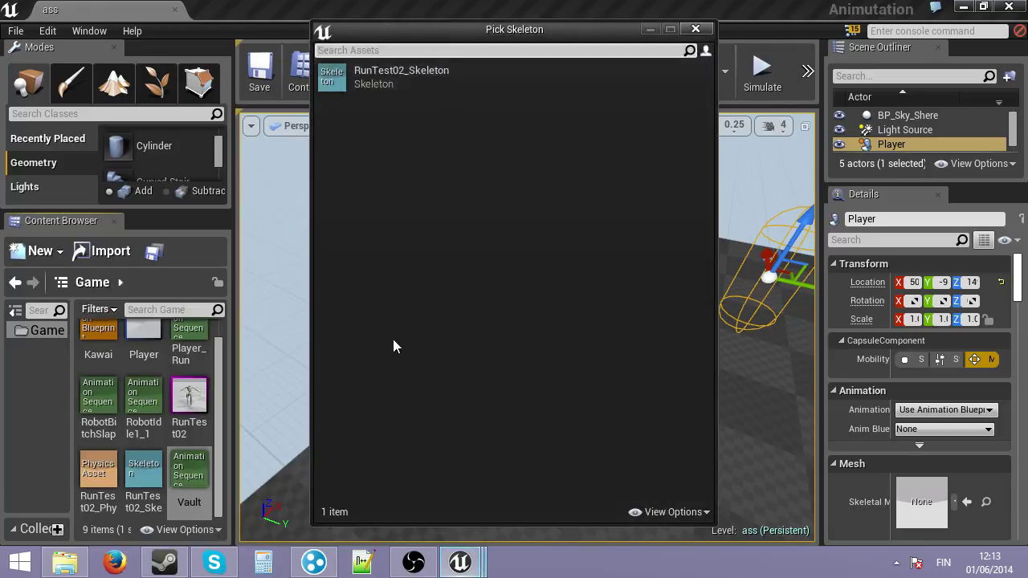
{"action": "left_click", "coordinate": [372, 84]}
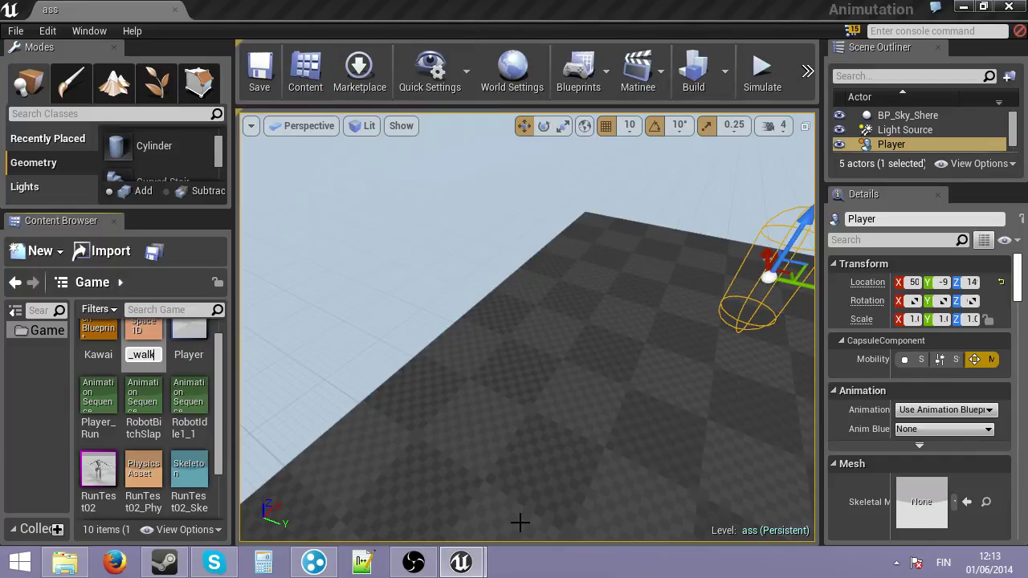
{"action": "key", "text": "Return"}
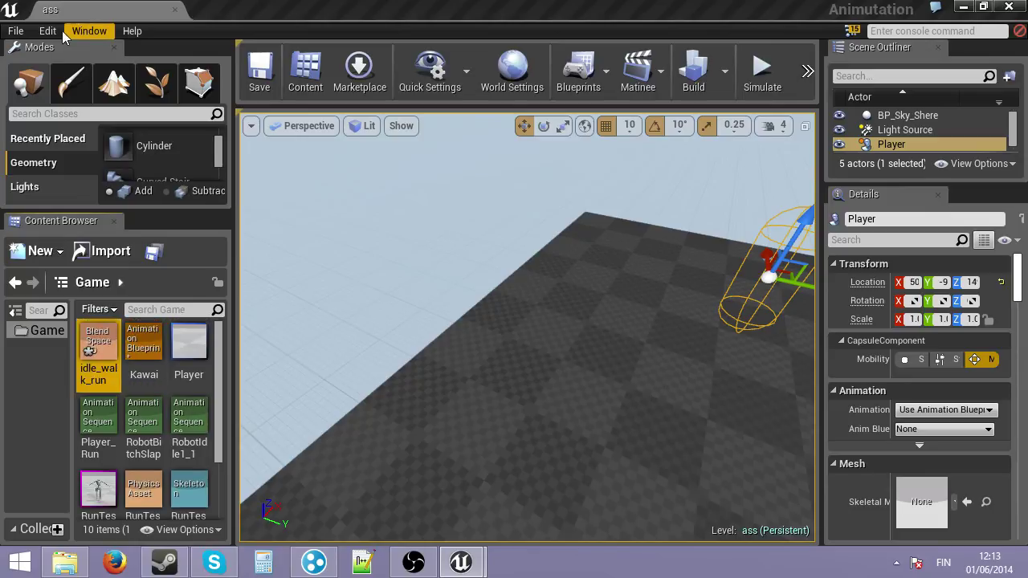
{"action": "left_click", "coordinate": [259, 74]}
{"action": "left_click", "coordinate": [15, 30]}
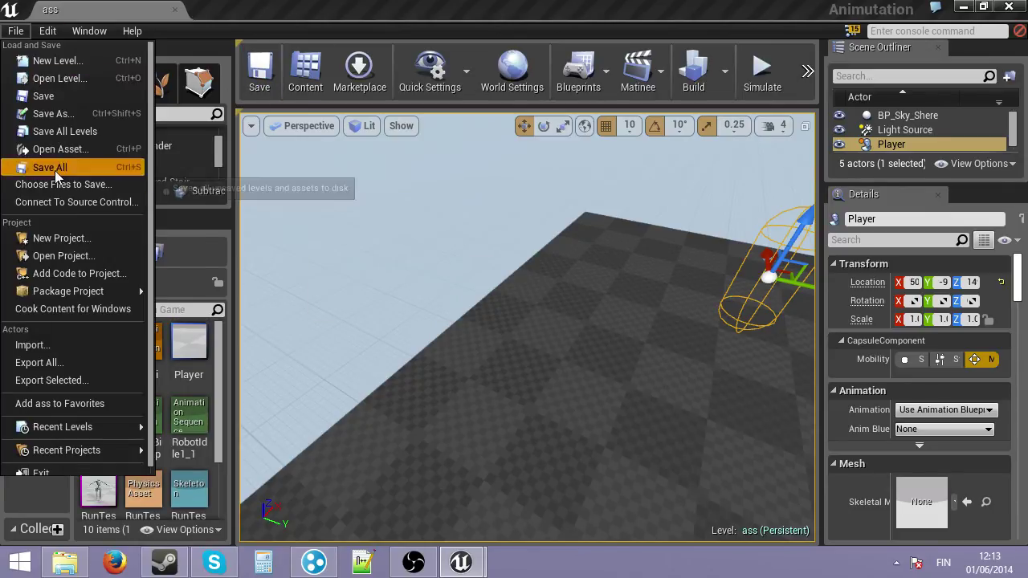
{"action": "left_click", "coordinate": [52, 167]}
Open the idle_walk_run blend space, enlarge its graph area and display the editor vertically
{"action": "double_click", "coordinate": [99, 372]}
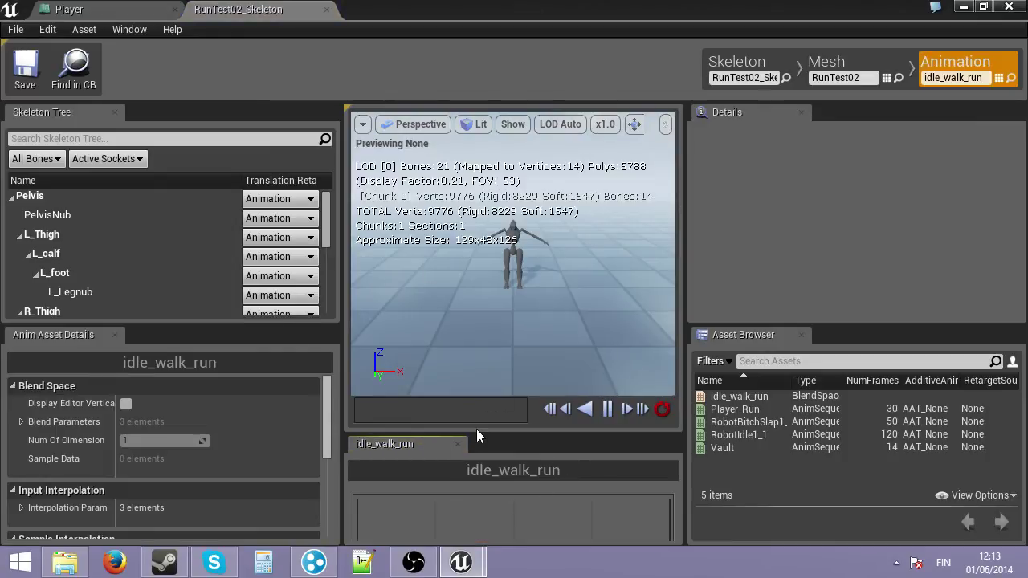
{"action": "left_click_drag", "start_coordinate": [479, 436], "coordinate": [494, 181]}
{"action": "left_click", "coordinate": [534, 319]}
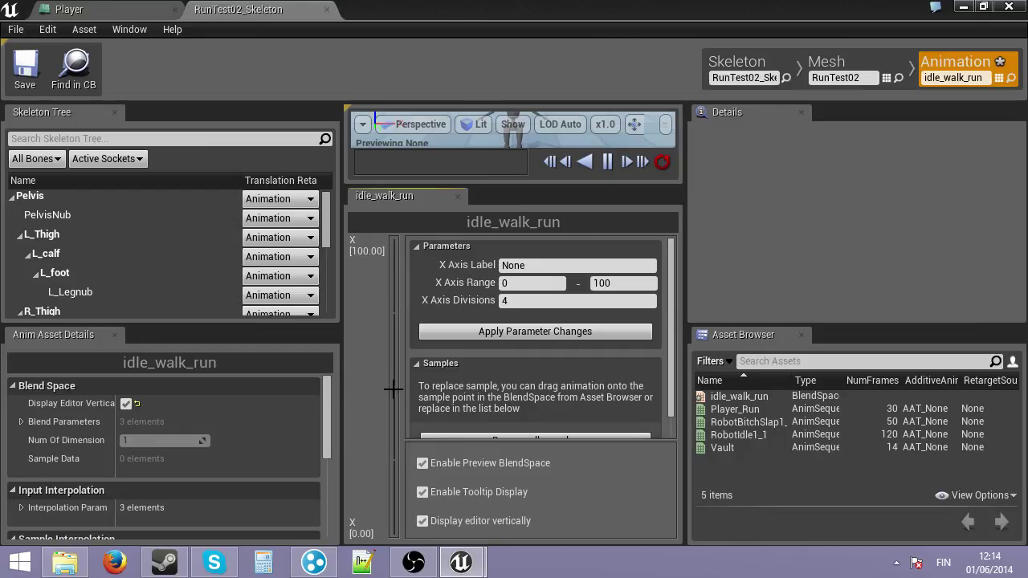
{"action": "left_click_drag", "start_coordinate": [342, 435], "coordinate": [298, 433]}
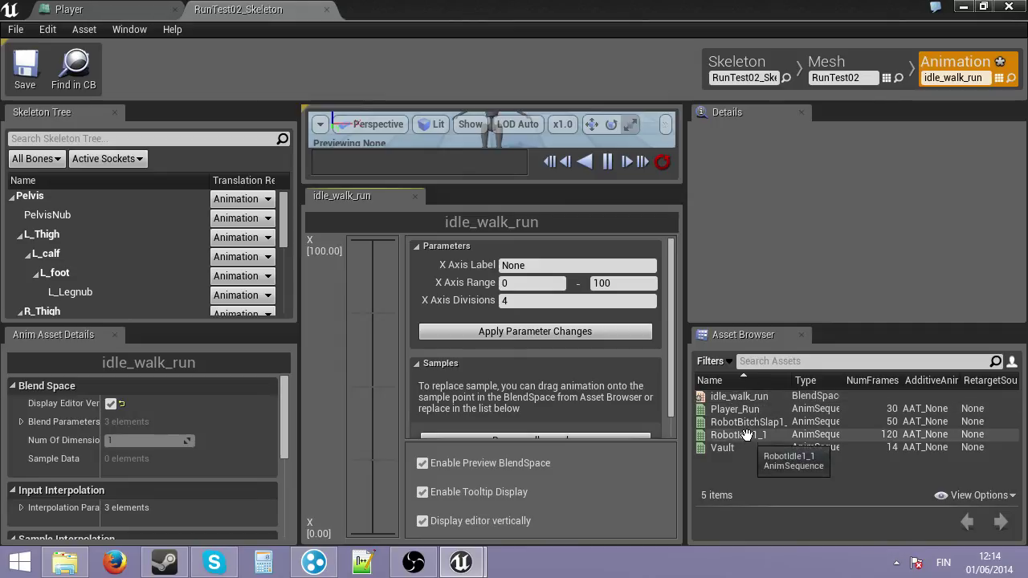
Add RobotIdle1_1 at 0 and Player_Run at 100 on the X axis of idle_walk_run
{"action": "left_click_drag", "start_coordinate": [747, 435], "coordinate": [398, 505]}
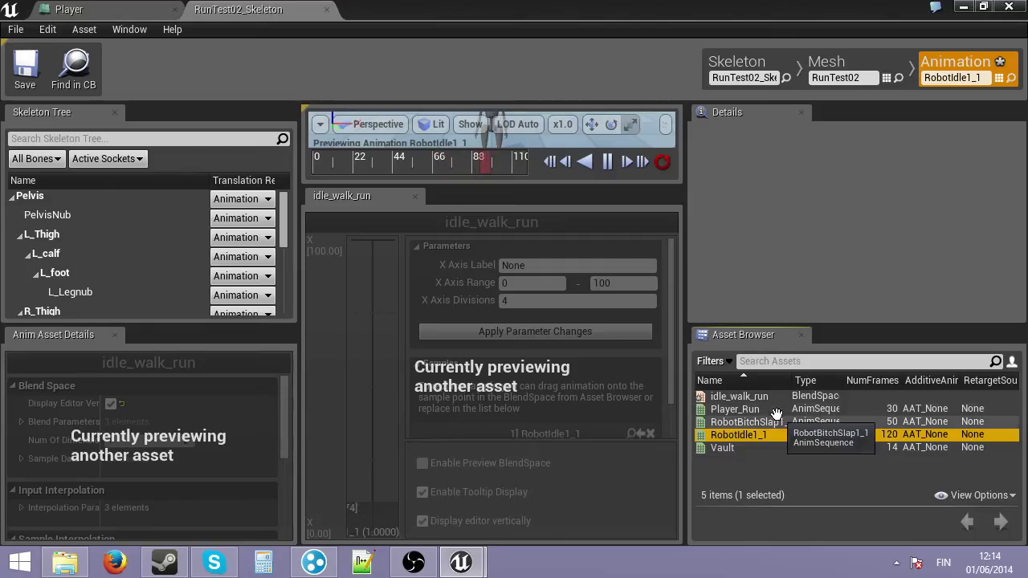
{"action": "left_click_drag", "start_coordinate": [775, 413], "coordinate": [379, 241]}
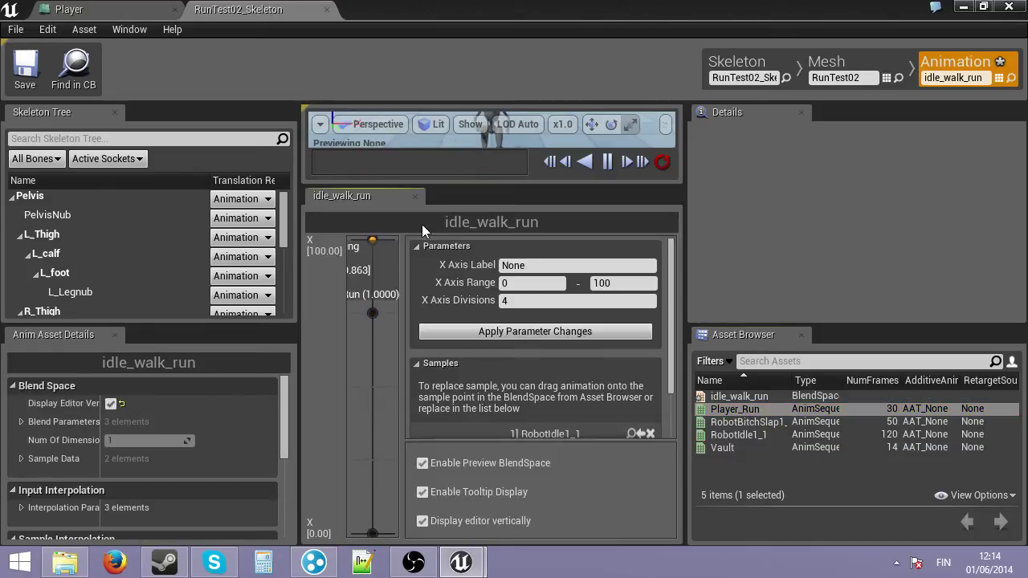
{"action": "left_click_drag", "start_coordinate": [373, 313], "coordinate": [380, 228]}
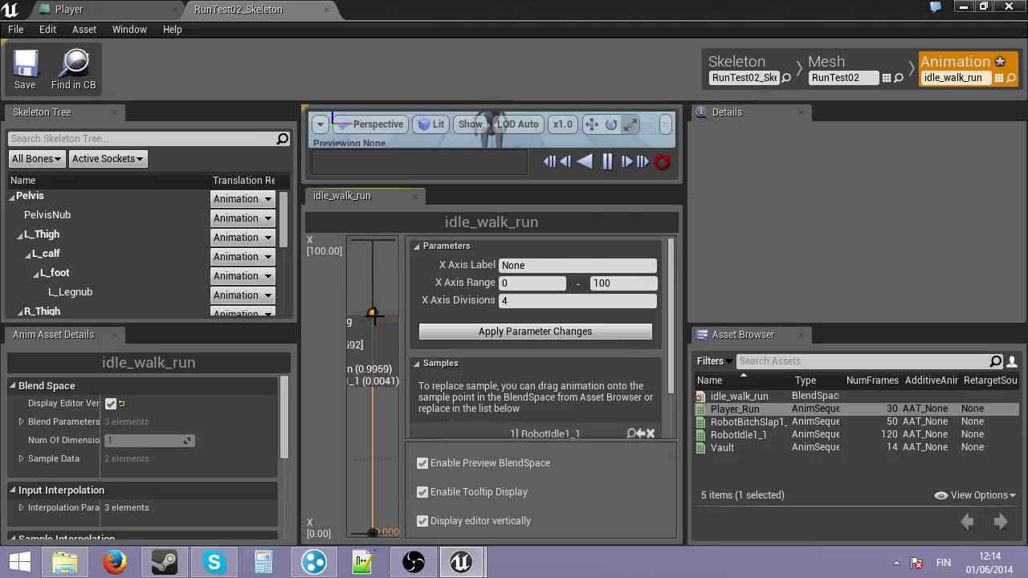
{"action": "right_click", "coordinate": [375, 317]}
{"action": "left_click", "coordinate": [397, 347]}
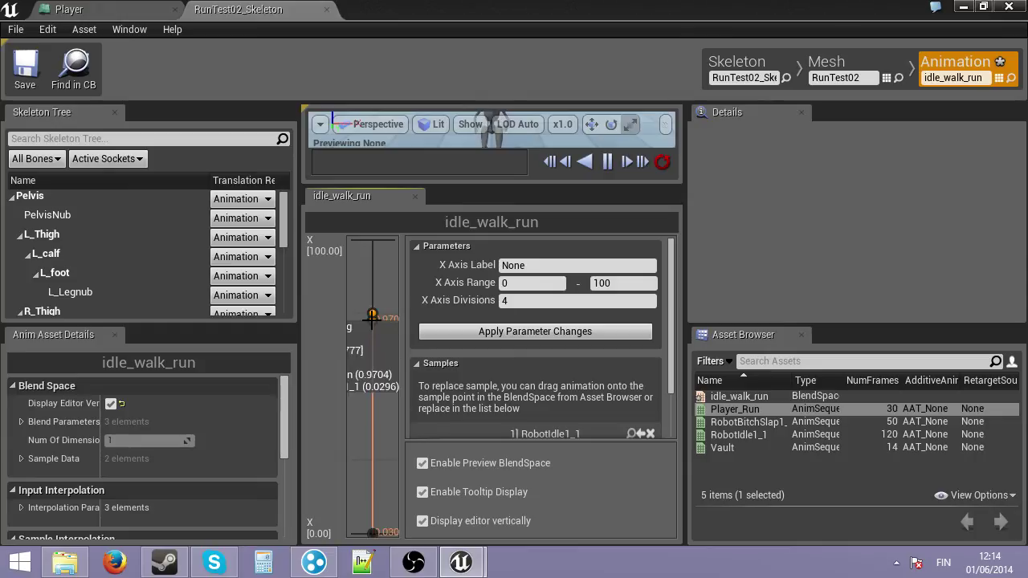
{"action": "right_click", "coordinate": [375, 317]}
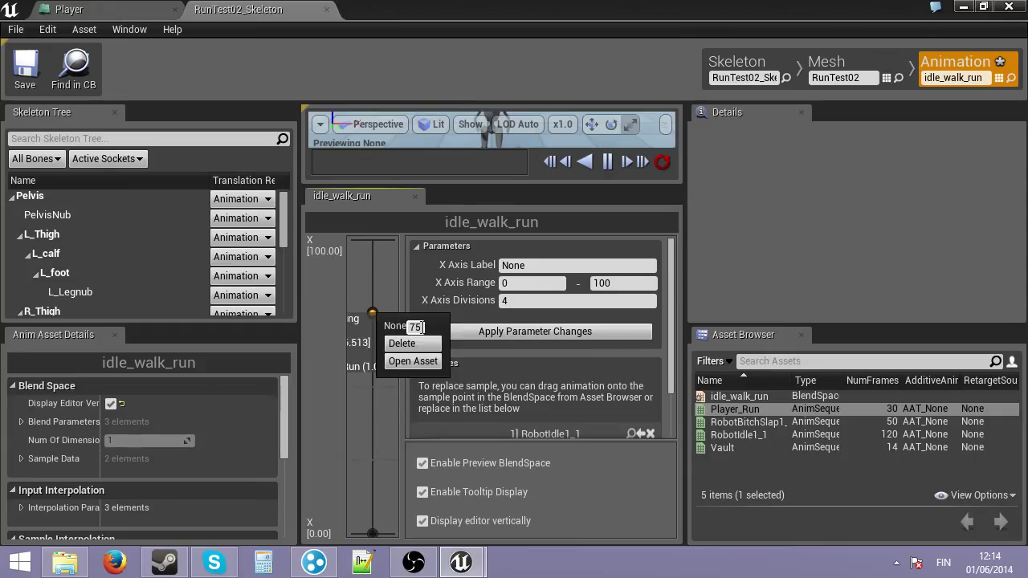
{"action": "type", "text": "100"}
{"action": "key", "text": "Return"}
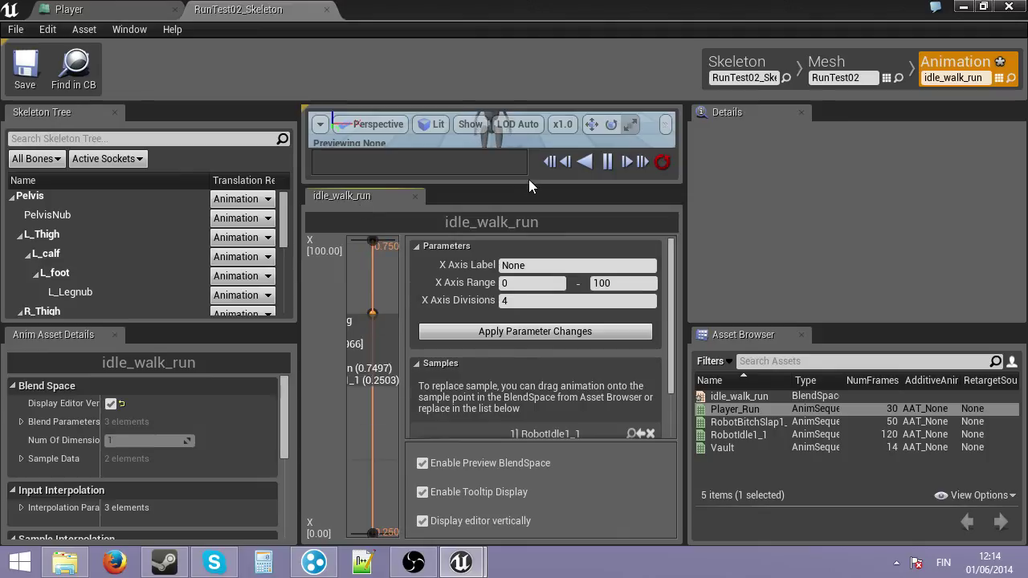
Enlarge the preview viewport and set the Rate Scale of the Player_Run animation to 3.4
{"action": "left_click_drag", "start_coordinate": [521, 186], "coordinate": [520, 383]}
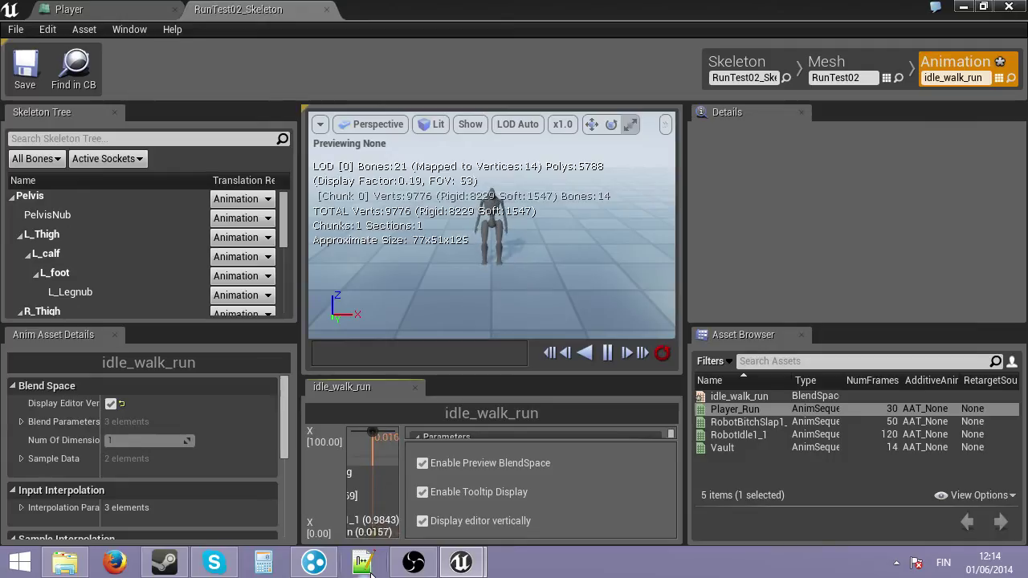
{"action": "double_click", "coordinate": [735, 409]}
{"action": "type", "text": "0.4"}
{"action": "key", "text": "Return"}
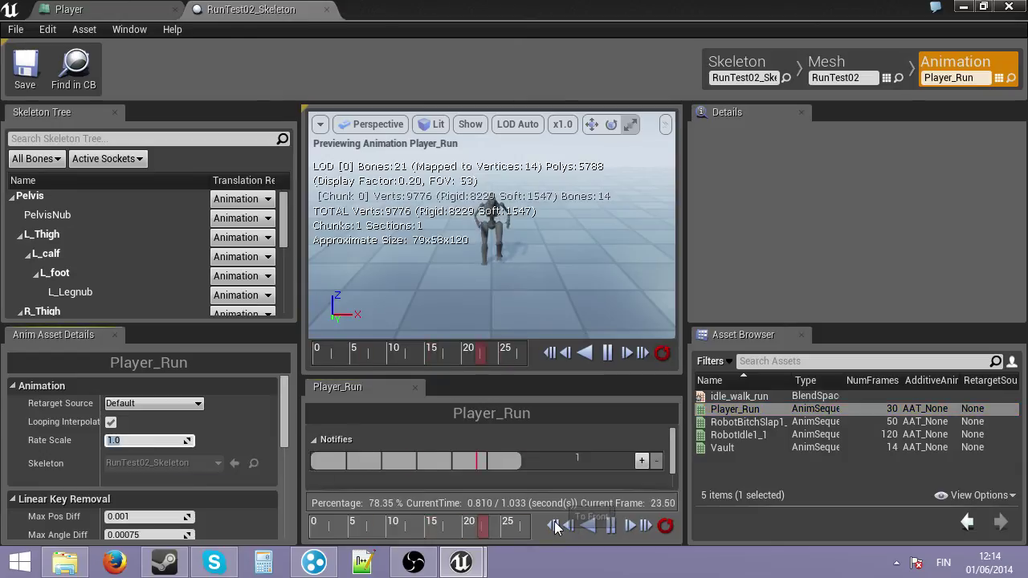
{"action": "left_click", "coordinate": [556, 526]}
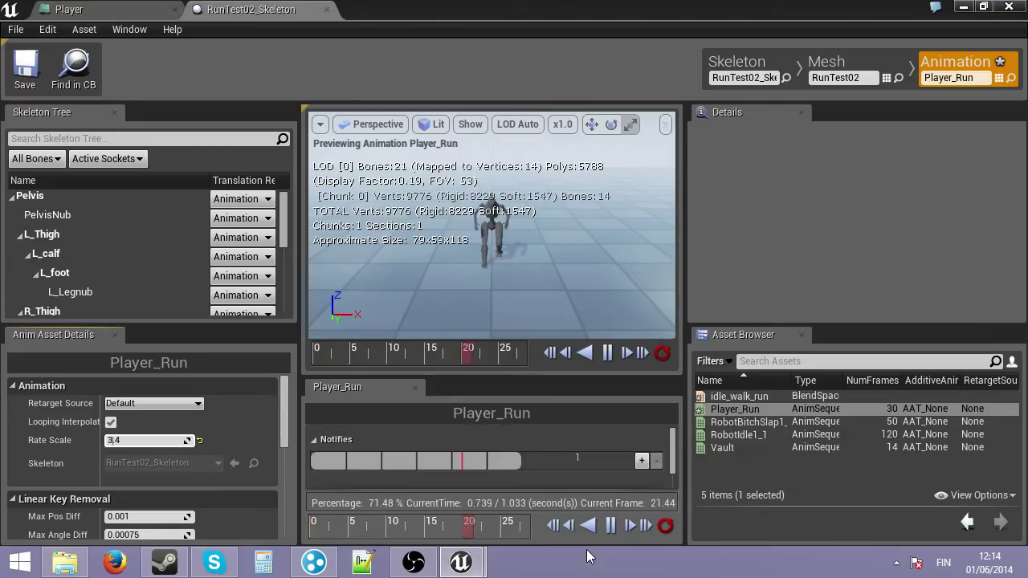
Add a second Player_Run sample between the two existing samples of idle_walk_run and preview the blend
{"action": "double_click", "coordinate": [731, 396]}
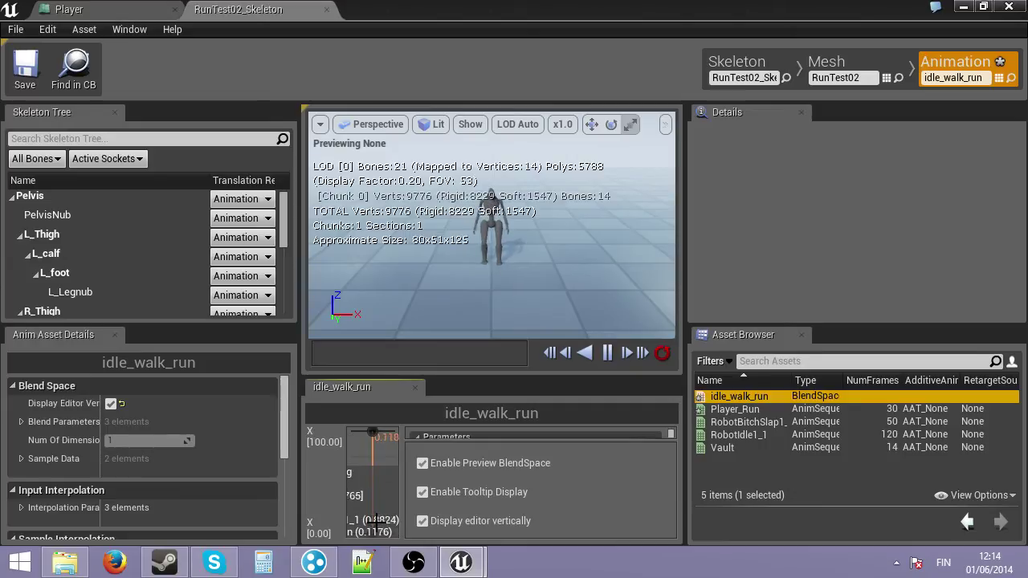
{"action": "left_click", "coordinate": [747, 410]}
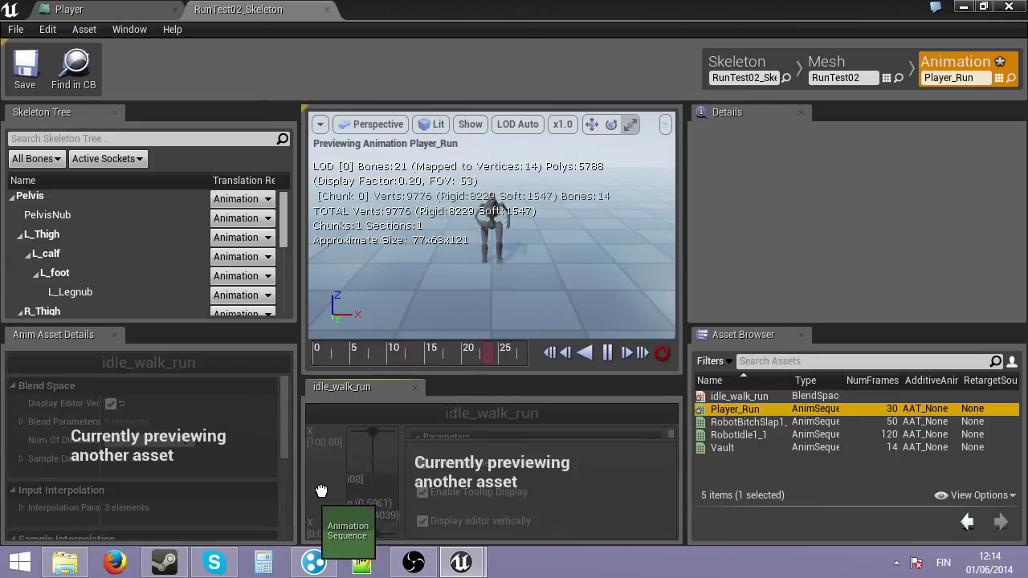
{"action": "left_click_drag", "start_coordinate": [373, 483], "coordinate": [379, 506]}
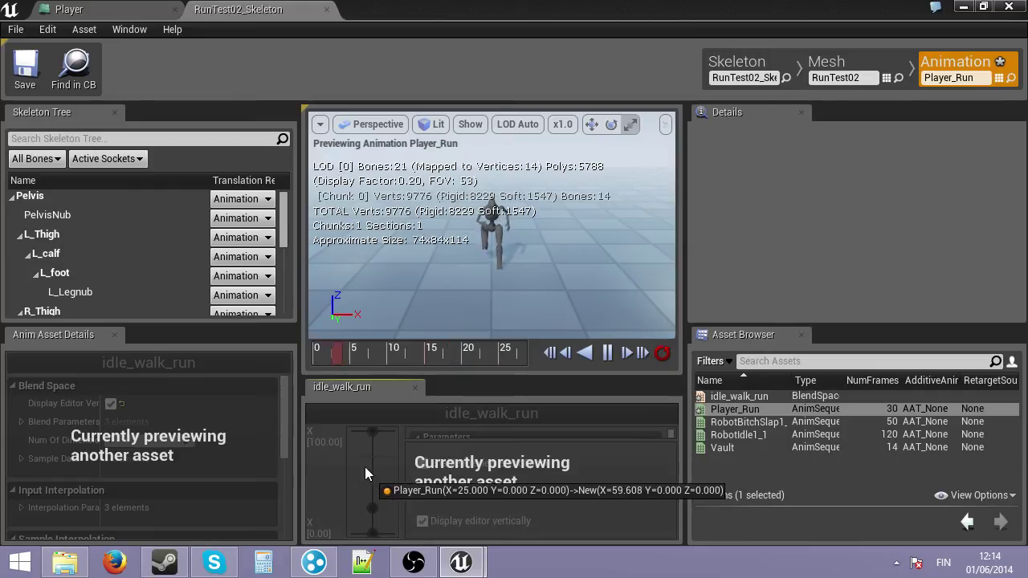
{"action": "left_click", "coordinate": [735, 397]}
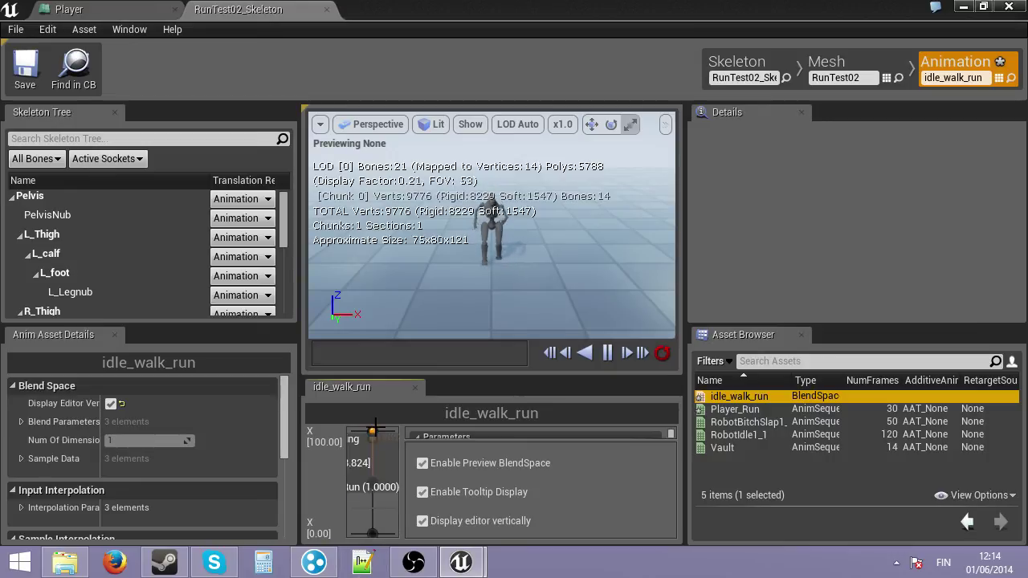
{"action": "left_click", "coordinate": [320, 441]}
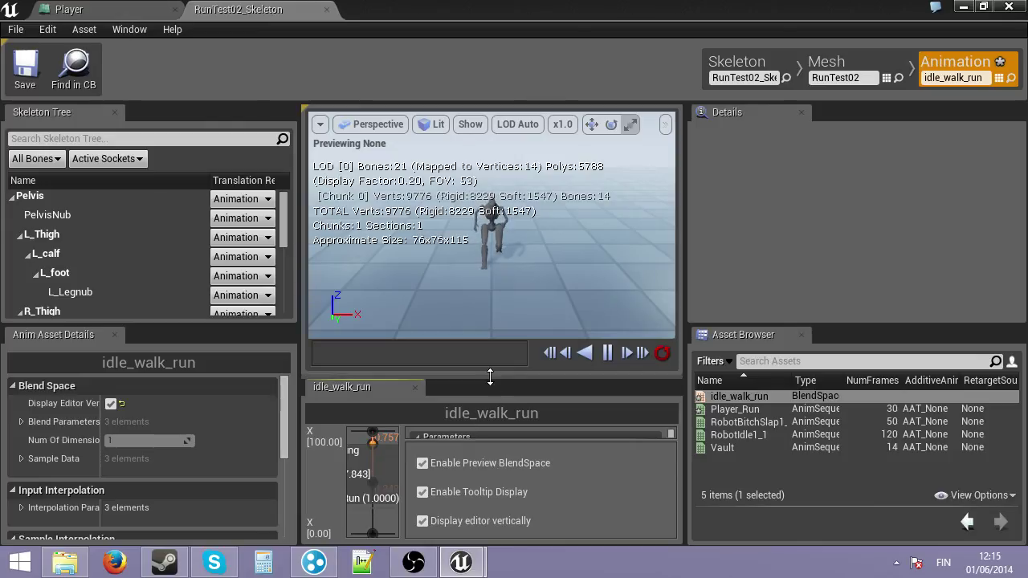
Set the X axis range of idle_walk_run to 0–400, apply it and place the Player_Run samples at the axis midpoint and upper end
{"action": "left_click_drag", "start_coordinate": [492, 377], "coordinate": [493, 226]}
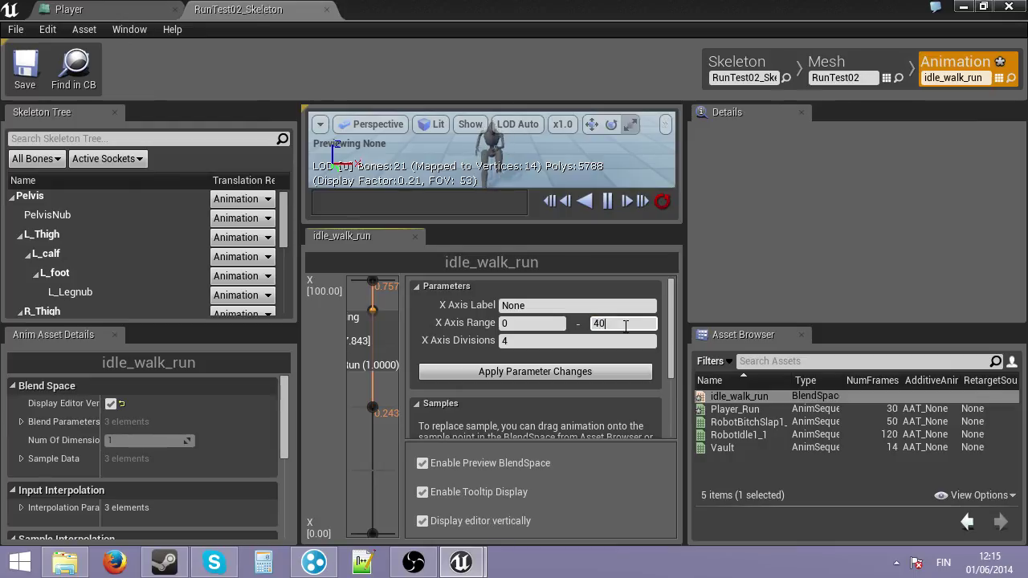
{"action": "left_click", "coordinate": [546, 371]}
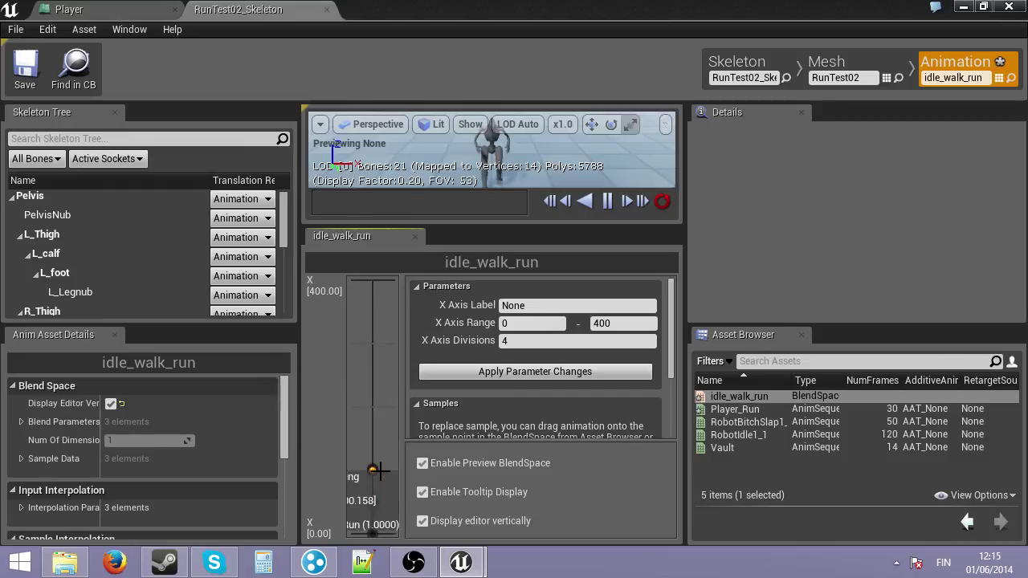
{"action": "left_click_drag", "start_coordinate": [372, 470], "coordinate": [372, 407]}
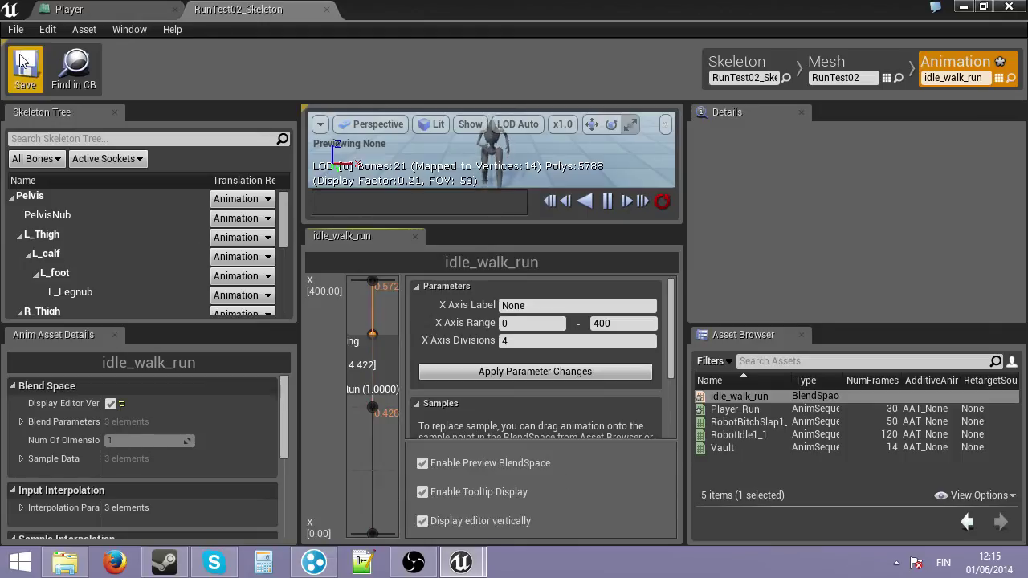
Save the idle_walk_run blend space and close the RunTest02_Skeleton and Player editors
{"action": "left_click", "coordinate": [25, 68]}
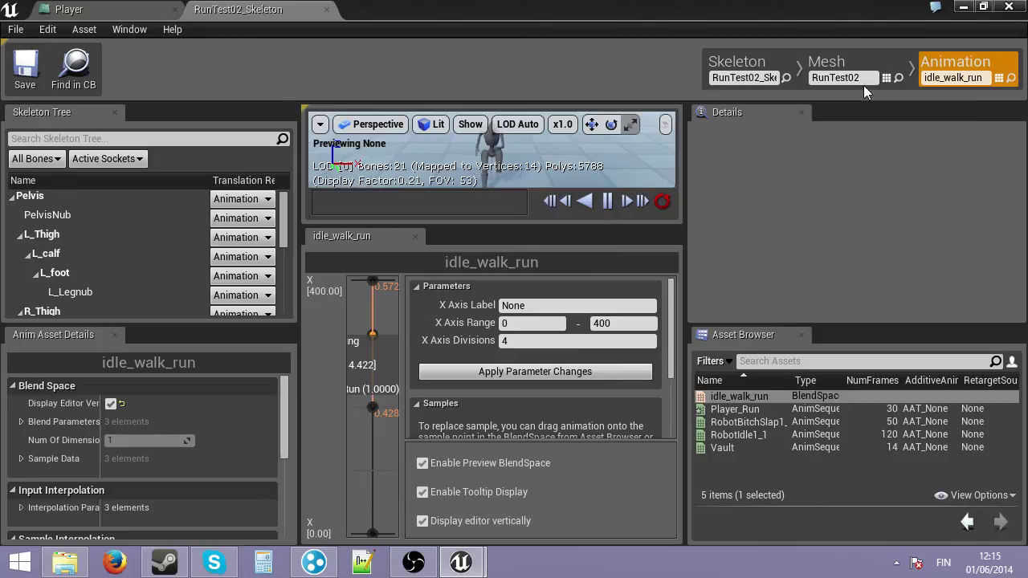
{"action": "left_click", "coordinate": [327, 9]}
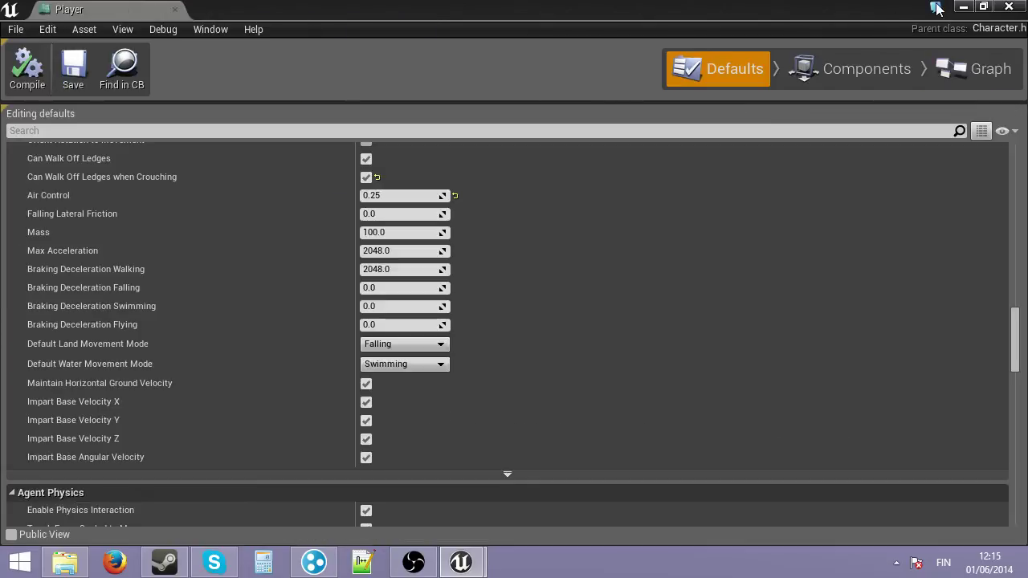
{"action": "left_click", "coordinate": [1006, 8]}
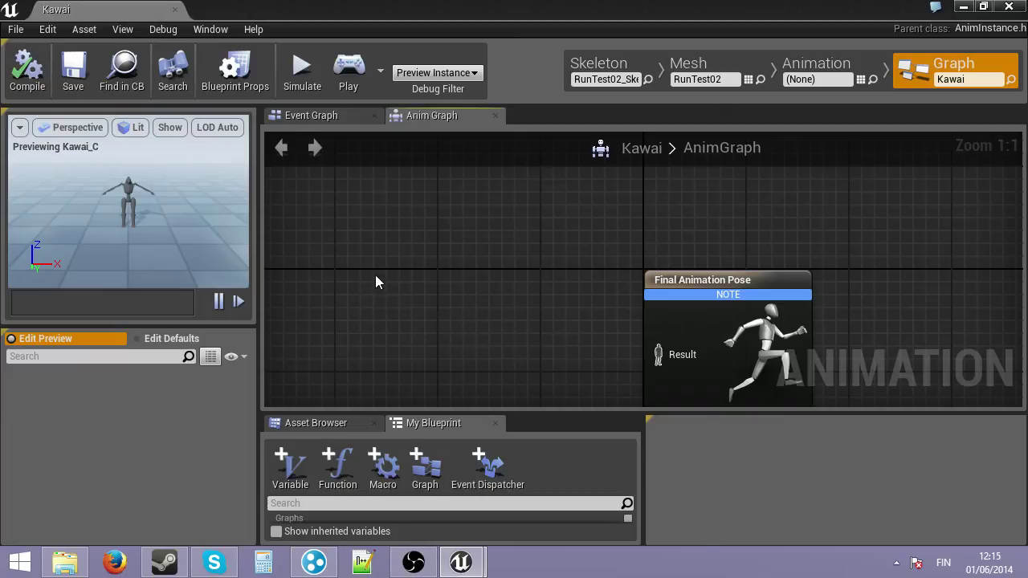
{"action": "right_click", "coordinate": [375, 274]}
{"action": "type", "text": "t"}
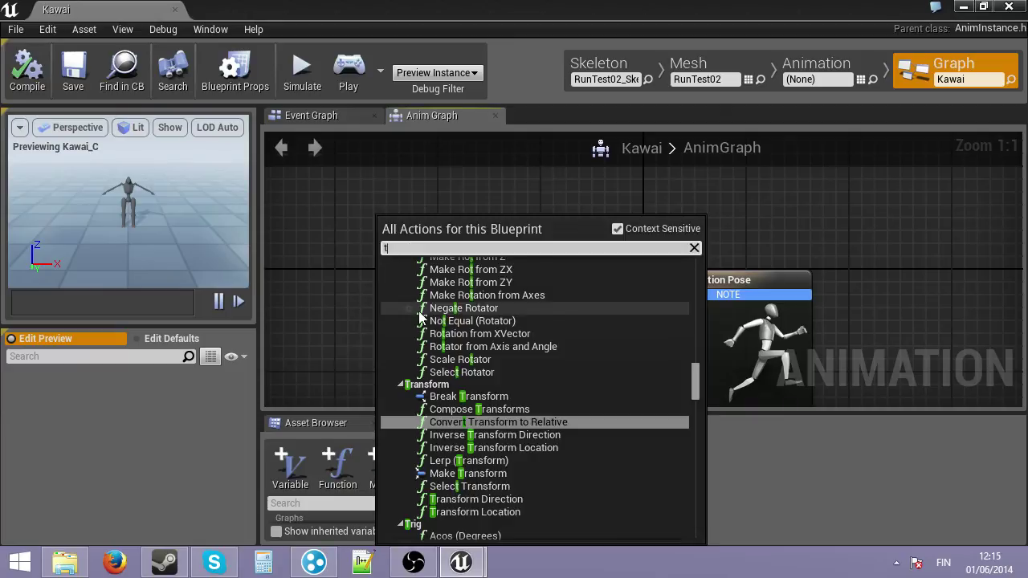
{"action": "scroll", "coordinate": [441, 379], "scroll_direction": "up", "scroll_amount": 8}
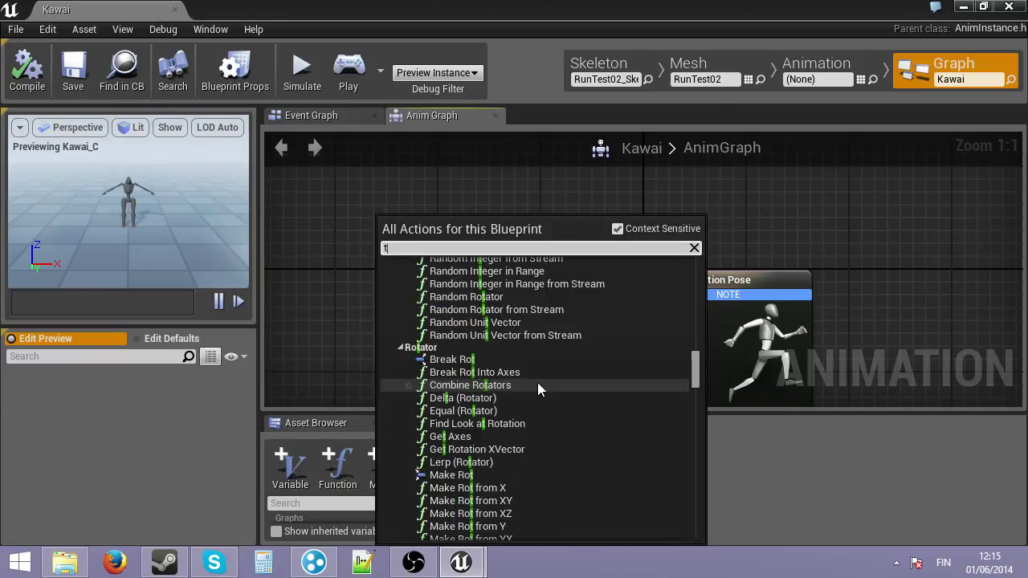
{"action": "scroll", "coordinate": [538, 384], "scroll_direction": "up", "scroll_amount": 4}
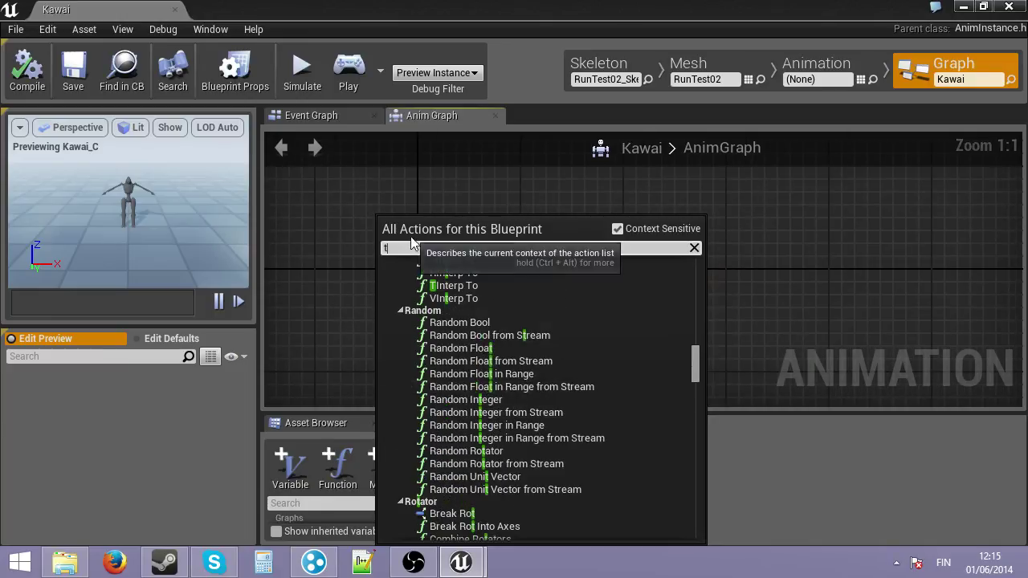
{"action": "left_click", "coordinate": [358, 271]}
Add a state machine named Dad feeding the Final Animation Pose result in the Kawai AnimGraph and position it beside that node
{"action": "right_click_drag", "start_coordinate": [386, 320], "coordinate": [586, 256]}
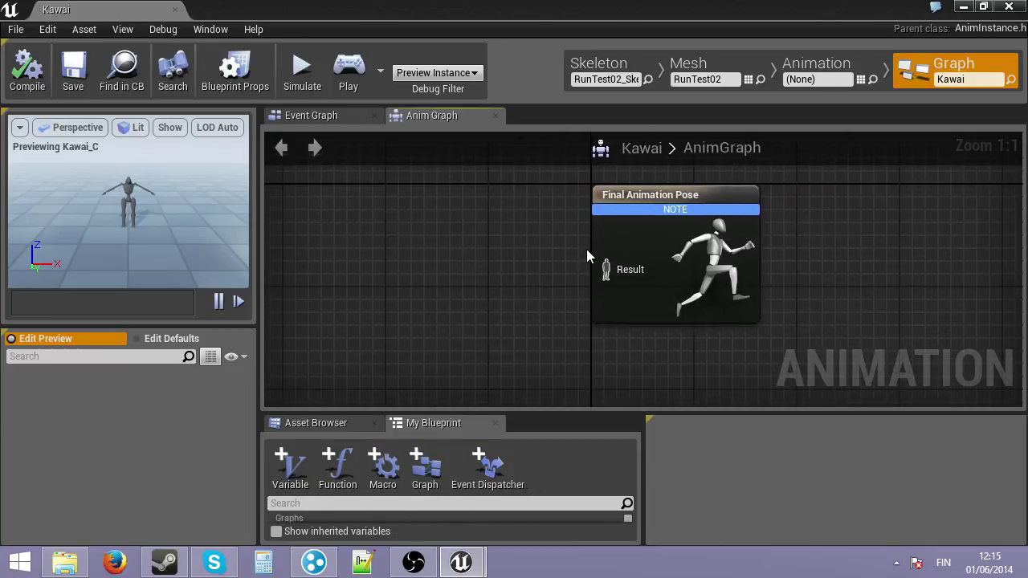
{"action": "left_click_drag", "start_coordinate": [616, 272], "coordinate": [377, 229]}
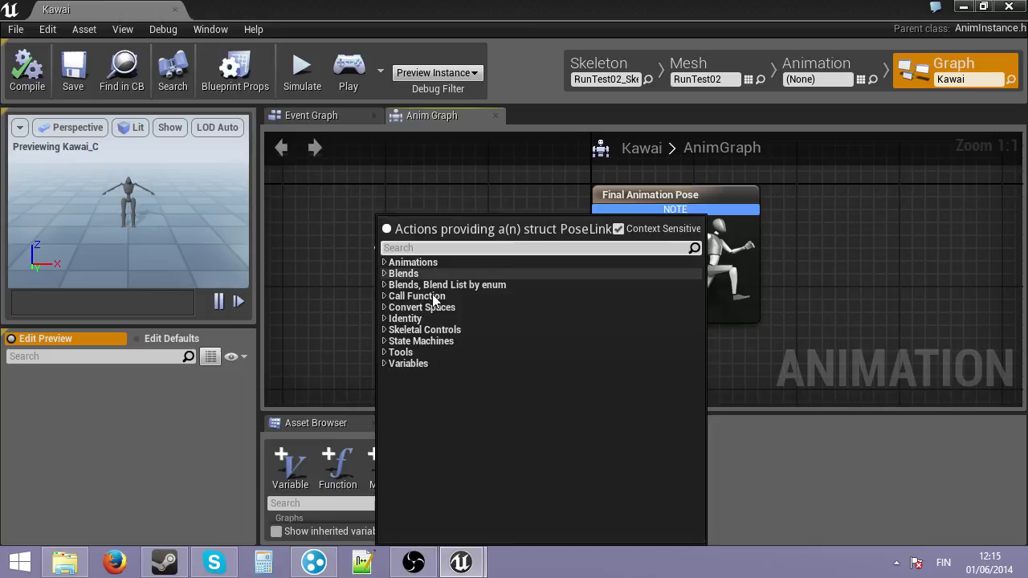
{"action": "left_click", "coordinate": [386, 353]}
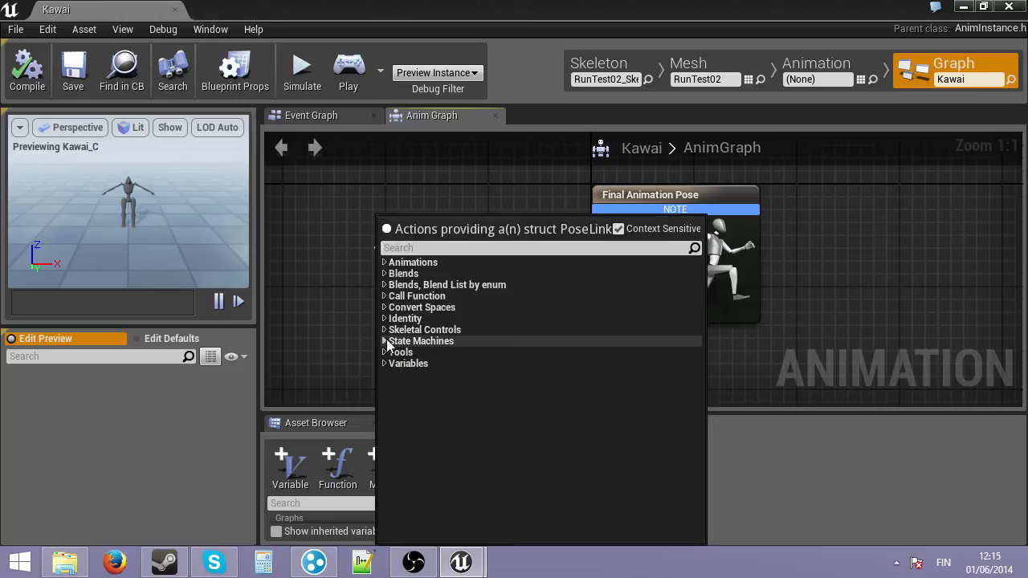
{"action": "left_click", "coordinate": [384, 341]}
{"action": "left_click", "coordinate": [420, 360]}
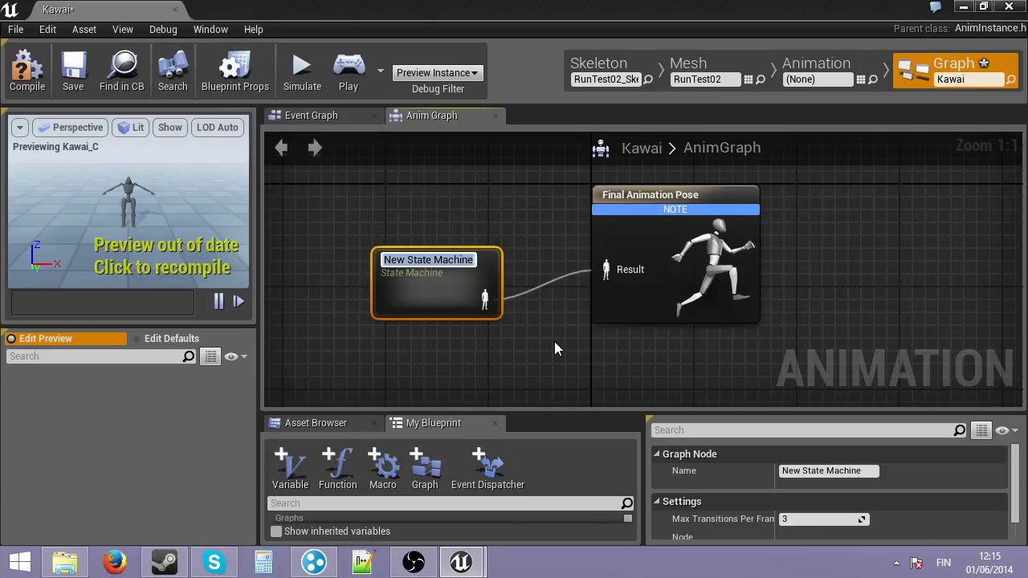
{"action": "type", "text": "Dad"}
{"action": "key", "text": "Return"}
{"action": "left_click_drag", "start_coordinate": [423, 268], "coordinate": [385, 234]}
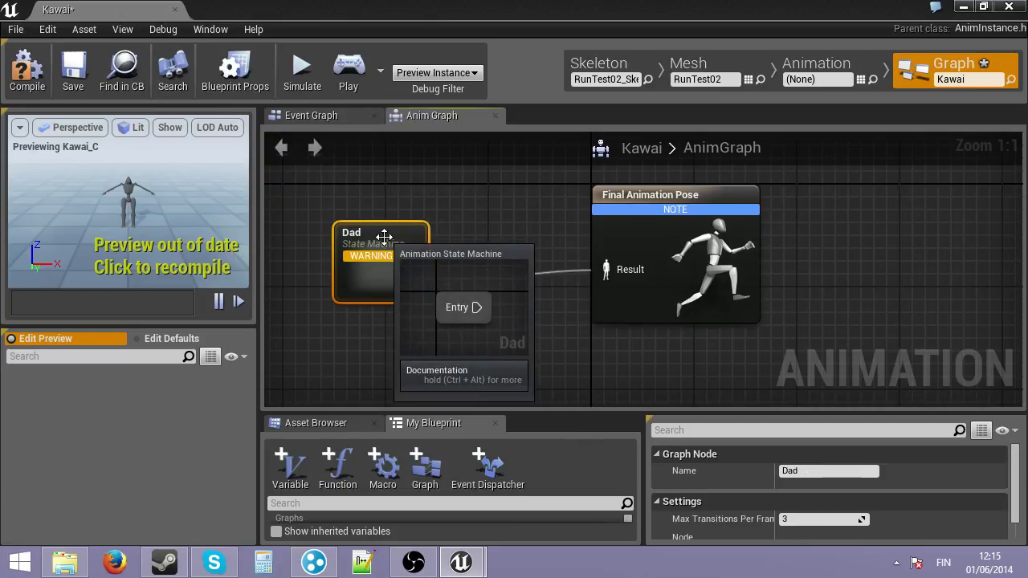
Open the Dad state machine and add a state named Idle connected from Entry
{"action": "double_click", "coordinate": [405, 238]}
{"action": "right_click_drag", "start_coordinate": [482, 302], "coordinate": [550, 290]}
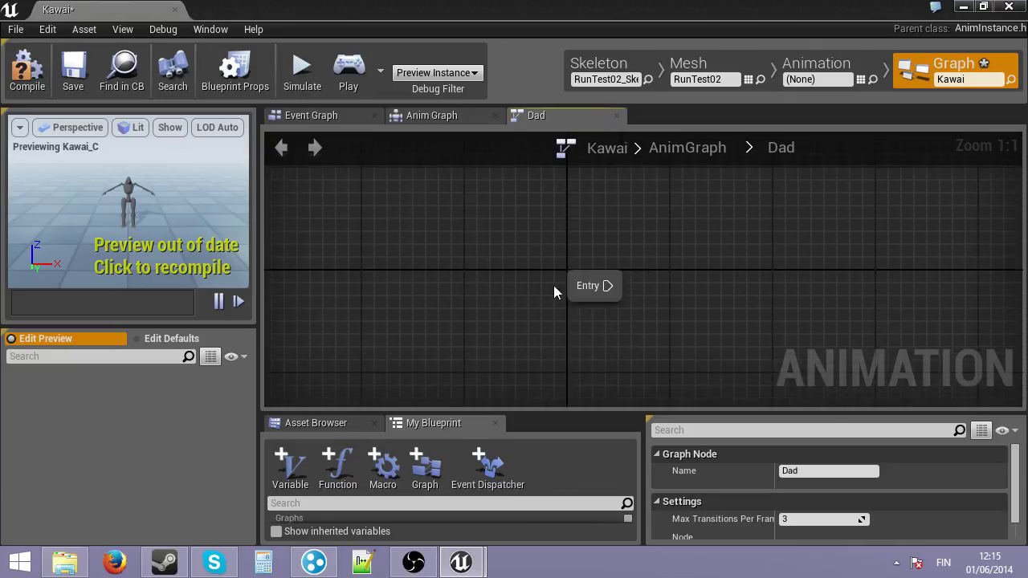
{"action": "left_click_drag", "start_coordinate": [853, 265], "coordinate": [862, 257]}
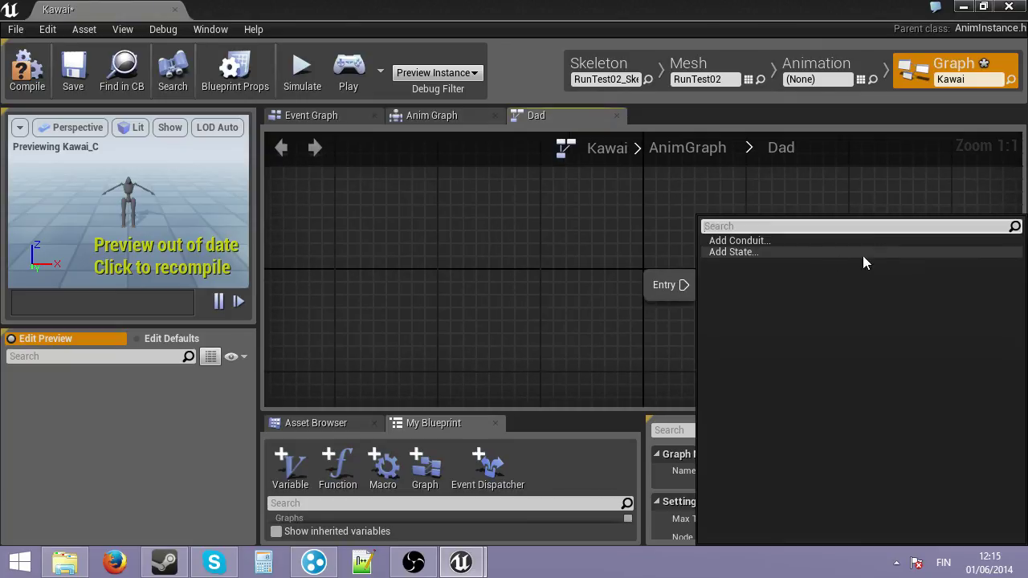
{"action": "left_click", "coordinate": [764, 254]}
{"action": "type", "text": "Idle"}
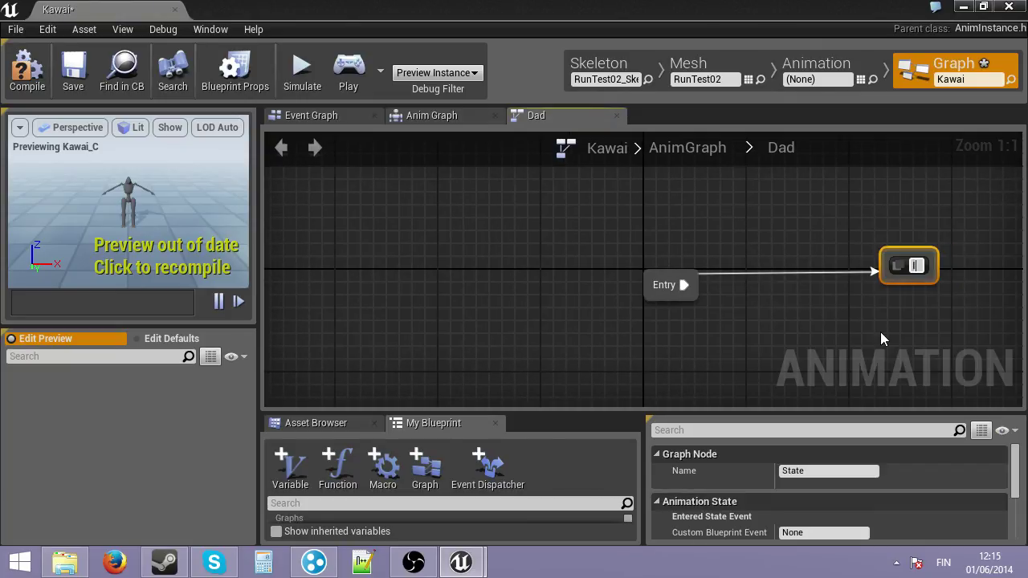
{"action": "key", "text": "Return"}
Open the Idle state's graph, enlarge the area beneath it and display the animation assets there
{"action": "right_click_drag", "start_coordinate": [897, 273], "coordinate": [503, 278]}
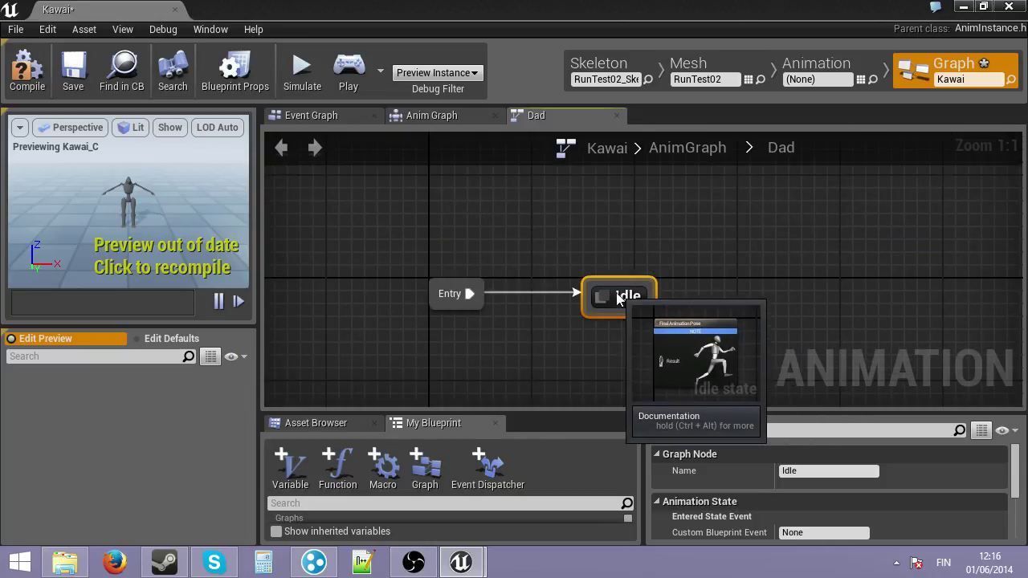
{"action": "double_click", "coordinate": [622, 299]}
{"action": "right_click", "coordinate": [428, 309]}
{"action": "left_click", "coordinate": [326, 423]}
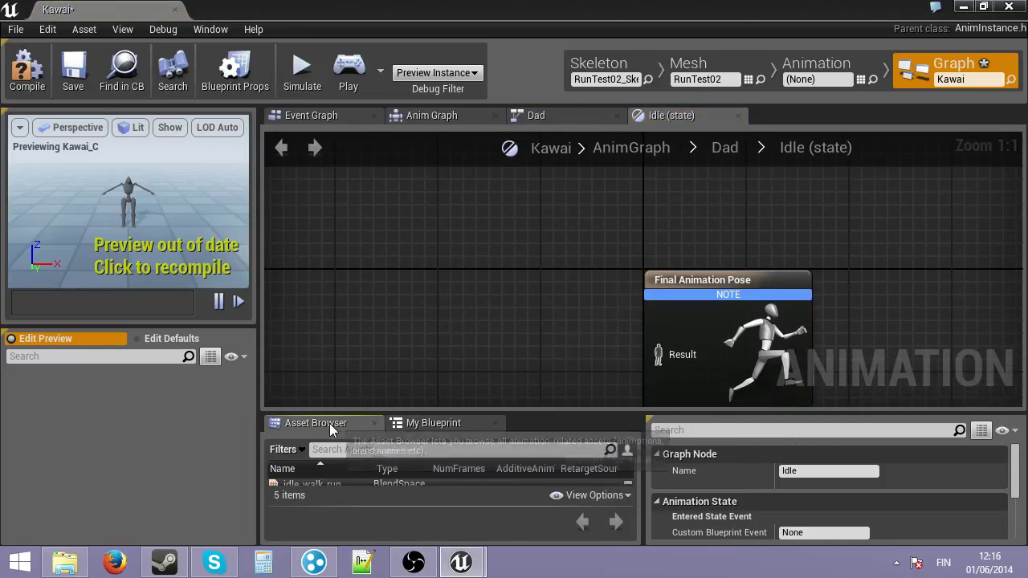
{"action": "left_click", "coordinate": [448, 424]}
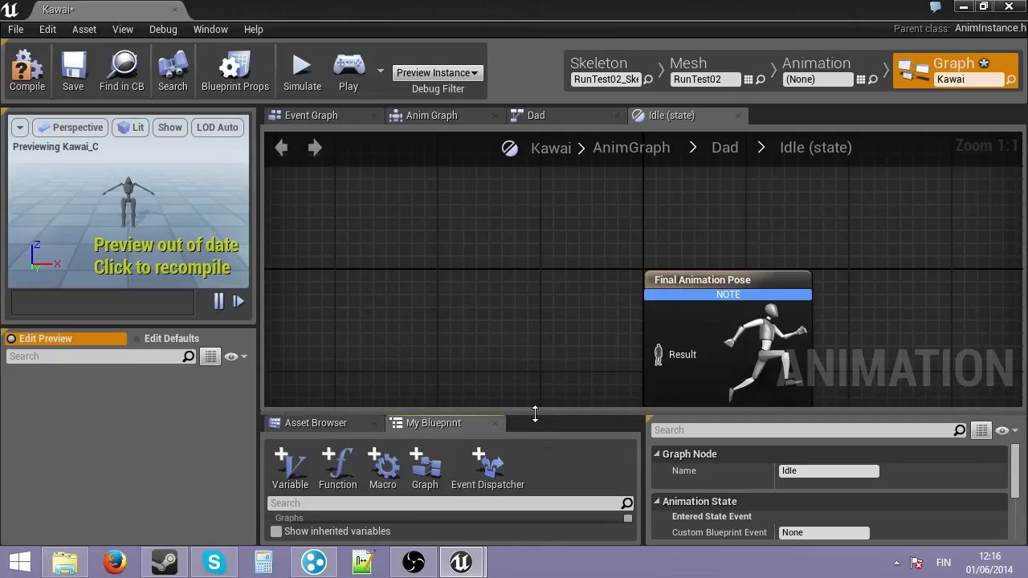
{"action": "left_click_drag", "start_coordinate": [538, 411], "coordinate": [526, 355]}
{"action": "left_click", "coordinate": [359, 370]}
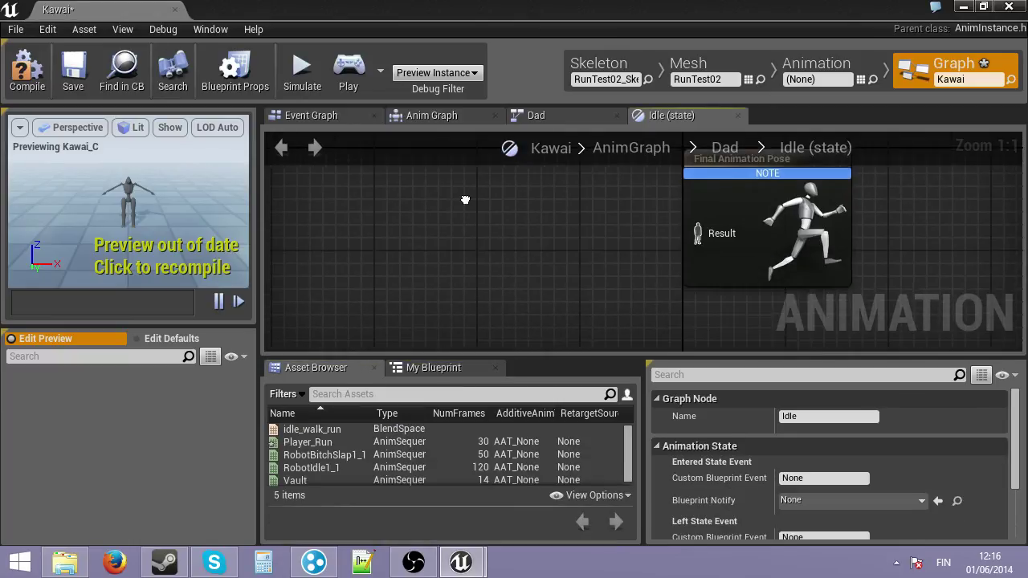
Try RobotIdle1_1 as the source of the Idle state's Final Animation Pose and delete its node again
{"action": "left_click_drag", "start_coordinate": [324, 471], "coordinate": [462, 253]}
{"action": "left_click_drag", "start_coordinate": [552, 288], "coordinate": [709, 235]}
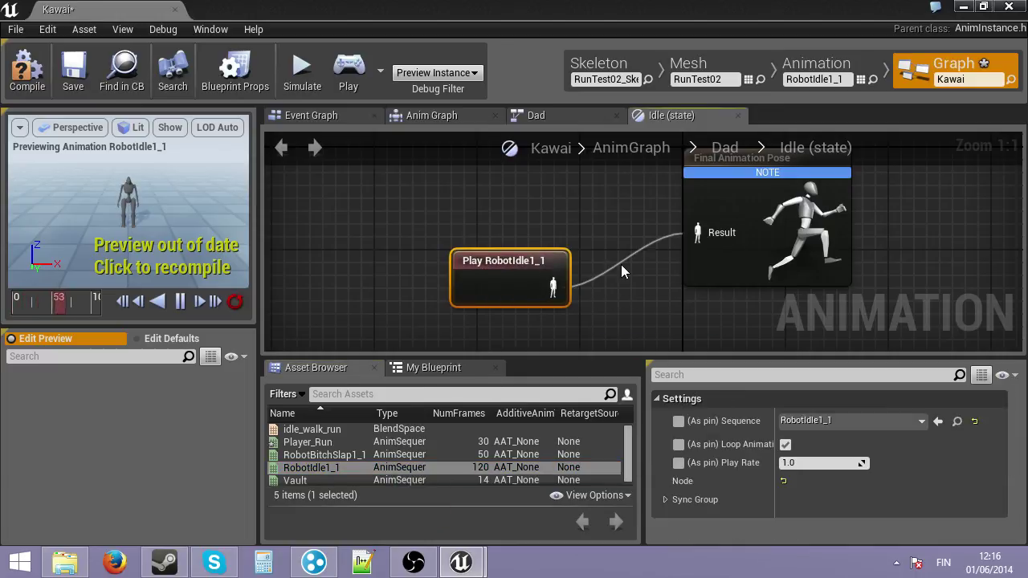
{"action": "left_click_drag", "start_coordinate": [539, 262], "coordinate": [602, 214]}
{"action": "right_click_drag", "start_coordinate": [628, 203], "coordinate": [526, 220]}
{"action": "key", "text": "Delete"}
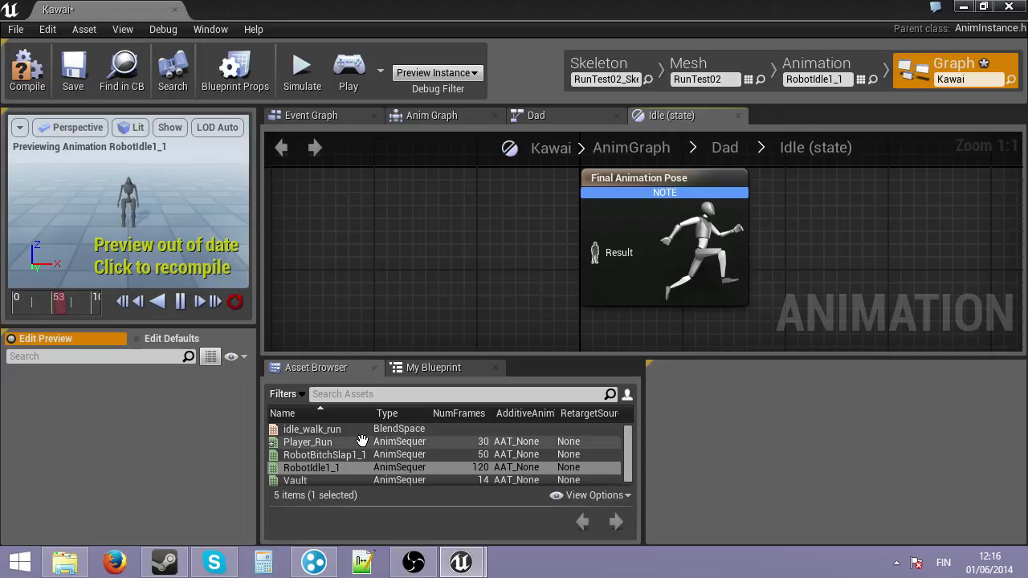
Add an idle_walk_run blend space player to the Idle state and connect it to the Final Animation Pose result
{"action": "left_click_drag", "start_coordinate": [333, 431], "coordinate": [412, 207]}
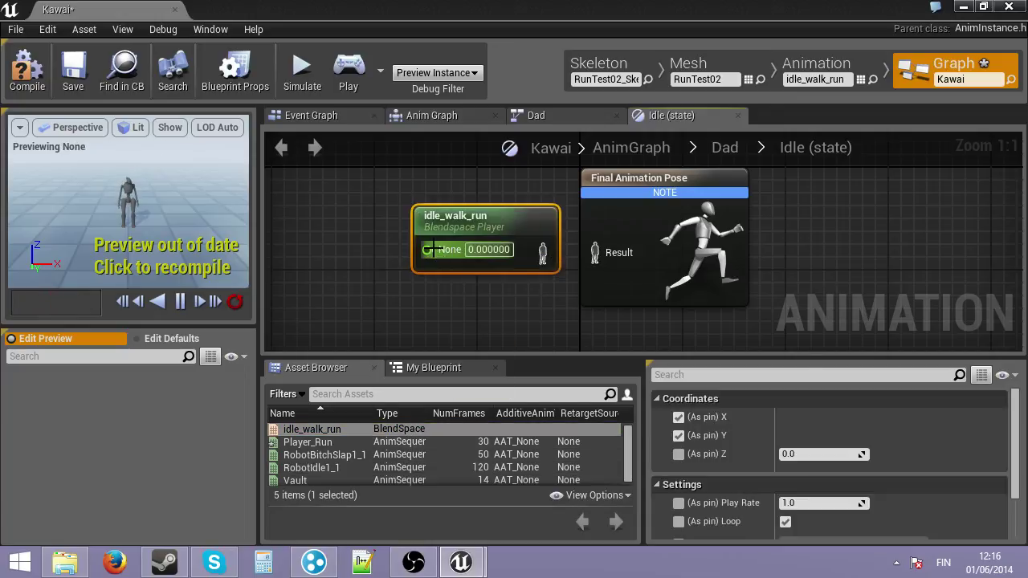
{"action": "right_click_drag", "start_coordinate": [415, 241], "coordinate": [648, 249]}
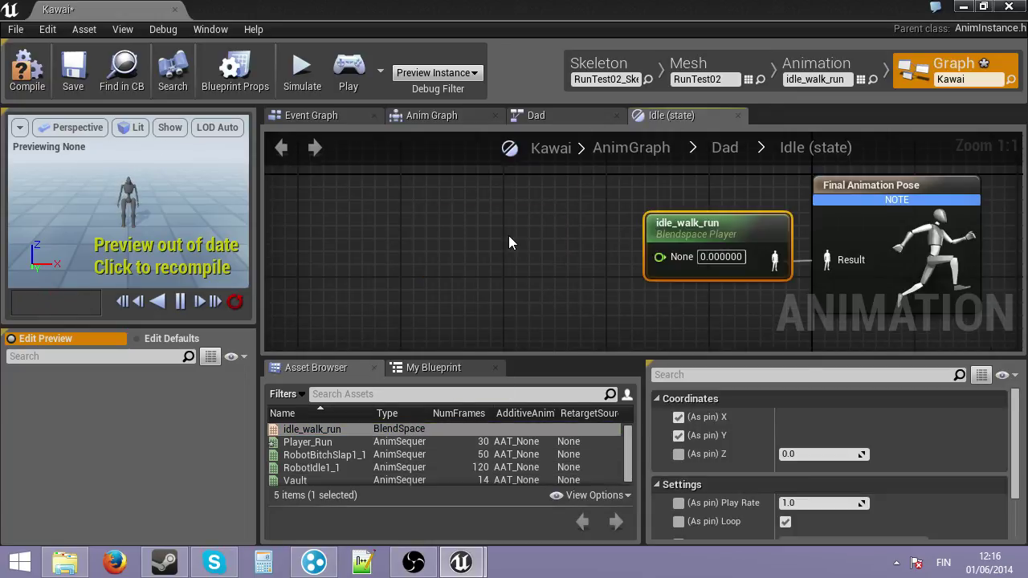
{"action": "right_click", "coordinate": [420, 236]}
{"action": "type", "text": "try"}
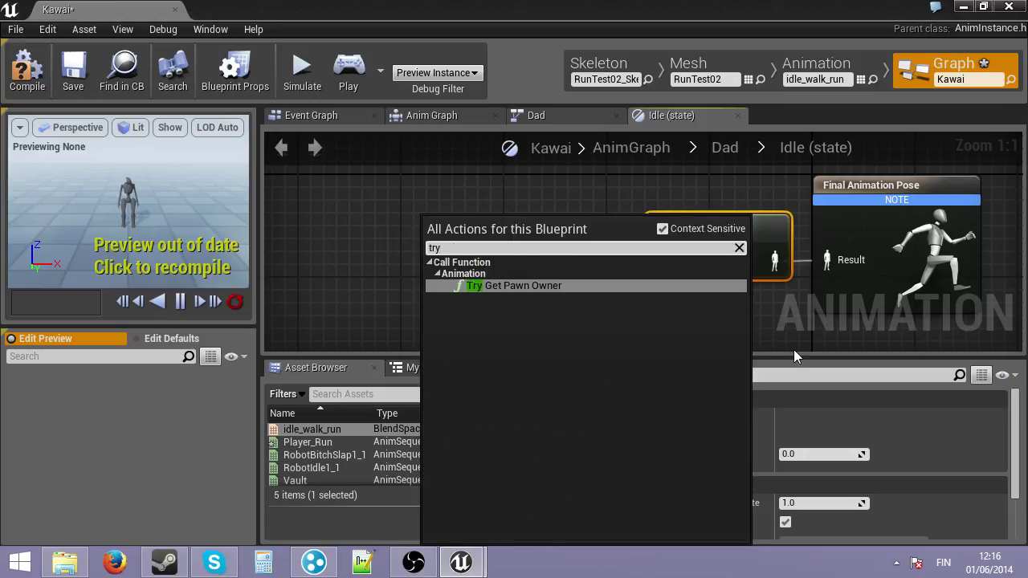
{"action": "left_click", "coordinate": [510, 211]}
Create a float variable named Speed in the Kawai animation blueprint
{"action": "left_click", "coordinate": [418, 370]}
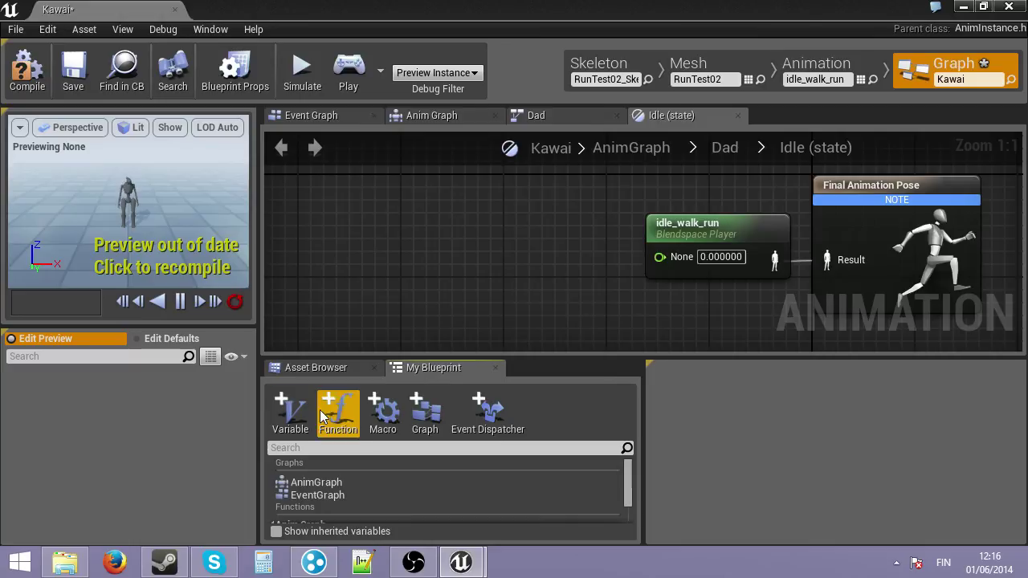
{"action": "left_click", "coordinate": [291, 412]}
{"action": "type", "text": "Speed"}
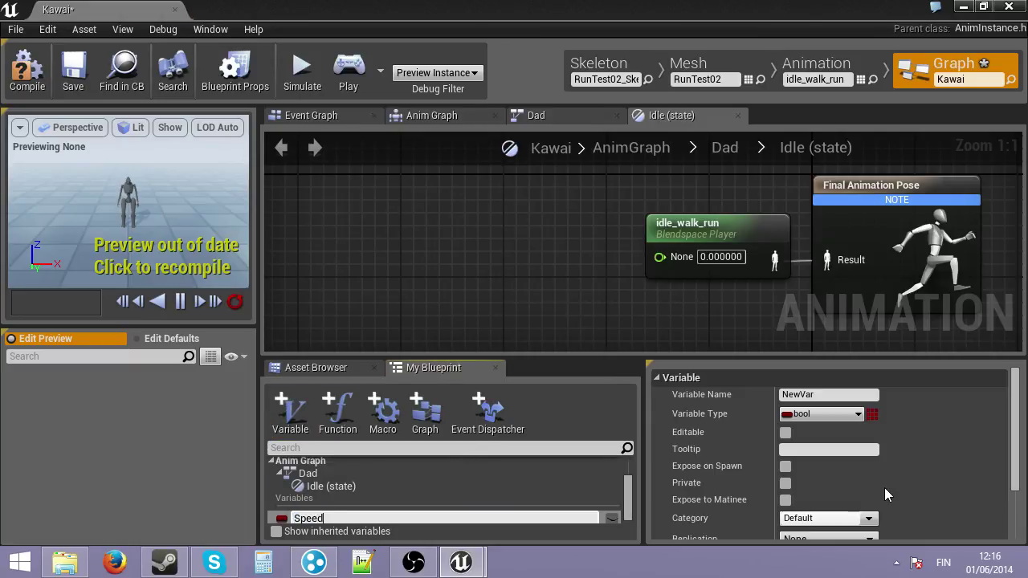
{"action": "key", "text": "Return"}
{"action": "left_click", "coordinate": [835, 415]}
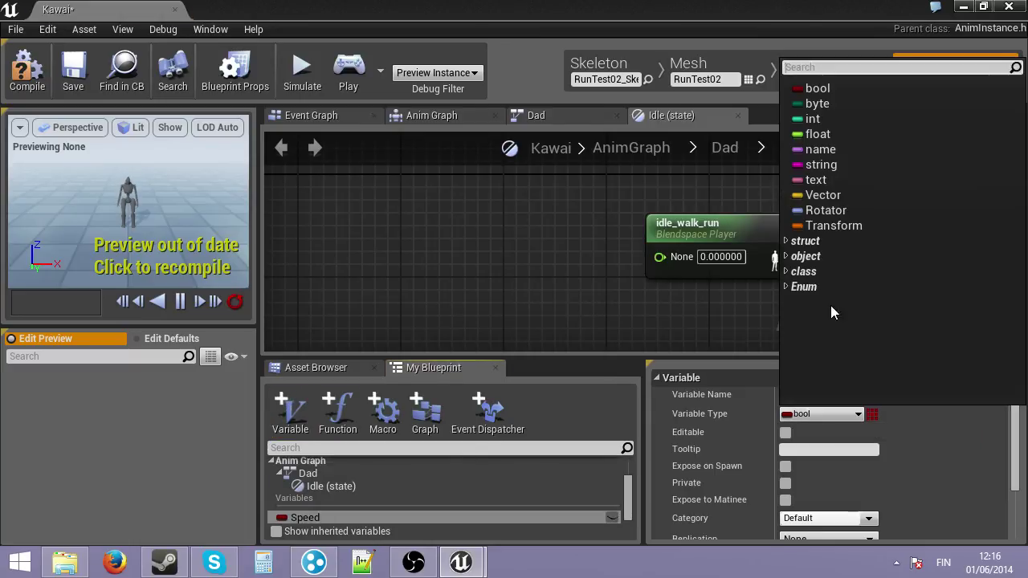
{"action": "left_click", "coordinate": [817, 134]}
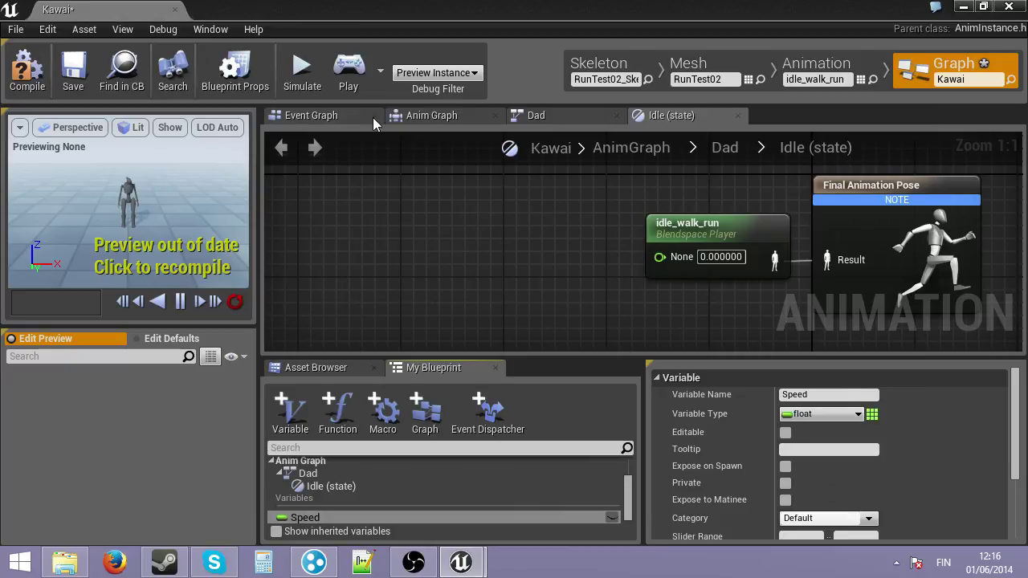
Open the Kawai event graph and list the actions that can be added to it
{"action": "left_click", "coordinate": [314, 117]}
{"action": "right_click", "coordinate": [429, 264]}
{"action": "type", "text": "ev"}
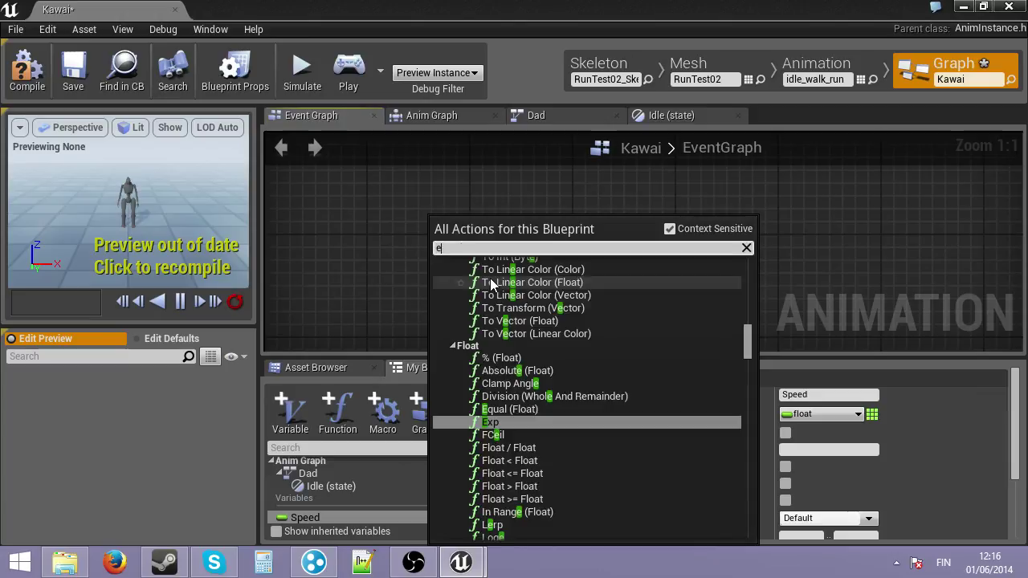
{"action": "key", "text": "BackSpace"}
{"action": "key", "text": "BackSpace"}
{"action": "type", "text": "tick"}
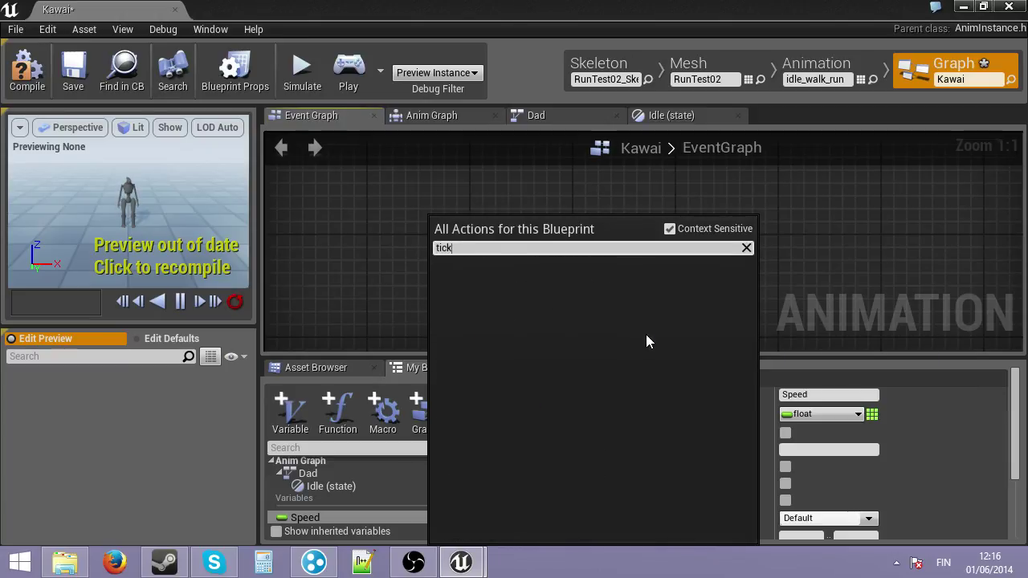
{"action": "key", "text": "BackSpace"}
{"action": "key", "text": "BackSpace"}
{"action": "key", "text": "BackSpace"}
{"action": "key", "text": "BackSpace"}
{"action": "type", "text": "event"}
{"action": "key", "text": "BackSpace"}
{"action": "key", "text": "BackSpace"}
{"action": "key", "text": "BackSpace"}
{"action": "key", "text": "BackSpace"}
{"action": "key", "text": "BackSpace"}
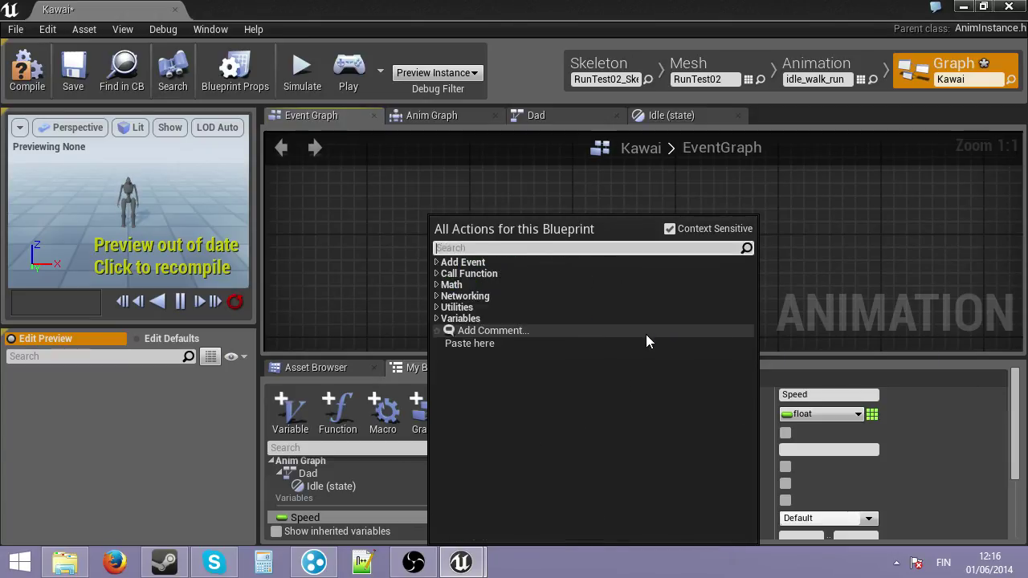
{"action": "type", "text": "animat"}
{"action": "key", "text": "BackSpace"}
{"action": "key", "text": "BackSpace"}
{"action": "key", "text": "BackSpace"}
{"action": "key", "text": "BackSpace"}
{"action": "key", "text": "BackSpace"}
{"action": "key", "text": "BackSpace"}
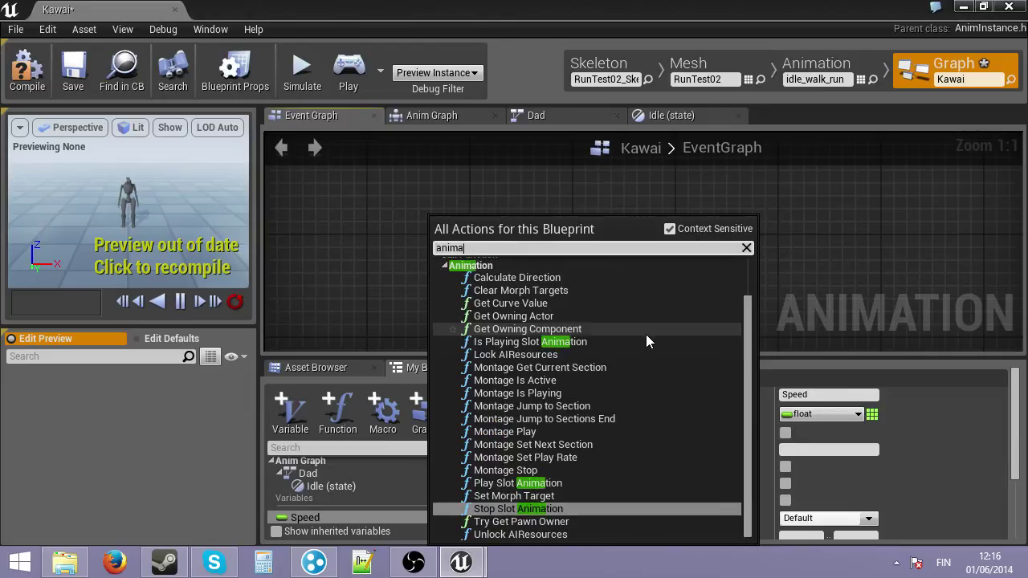
{"action": "type", "text": "calle"}
{"action": "key", "text": "BackSpace"}
{"action": "key", "text": "BackSpace"}
{"action": "key", "text": "BackSpace"}
{"action": "key", "text": "BackSpace"}
{"action": "key", "text": "BackSpace"}
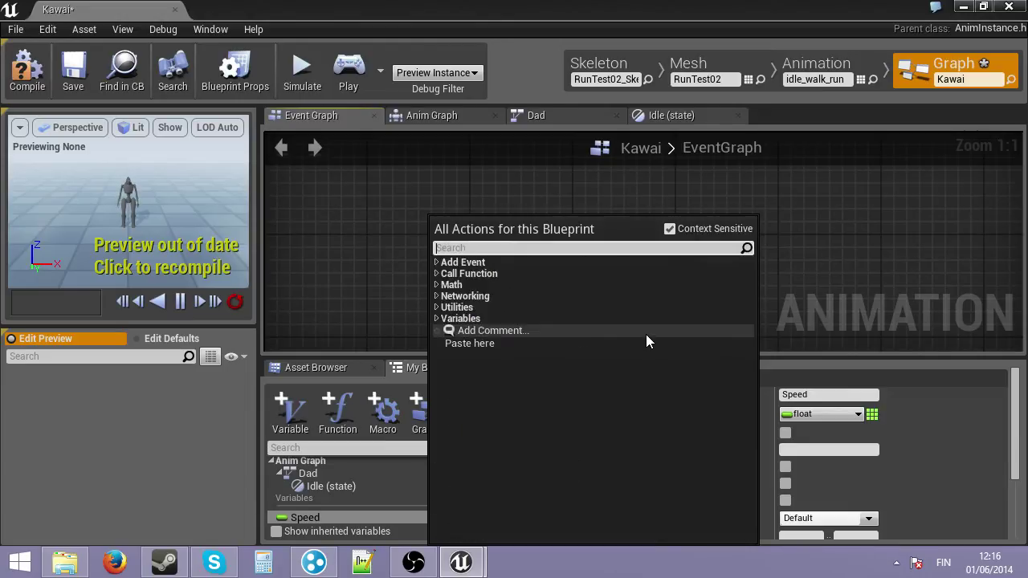
Add an Event Blueprint Update Animation node and place it in the upper part of the event graph
{"action": "type", "text": "update"}
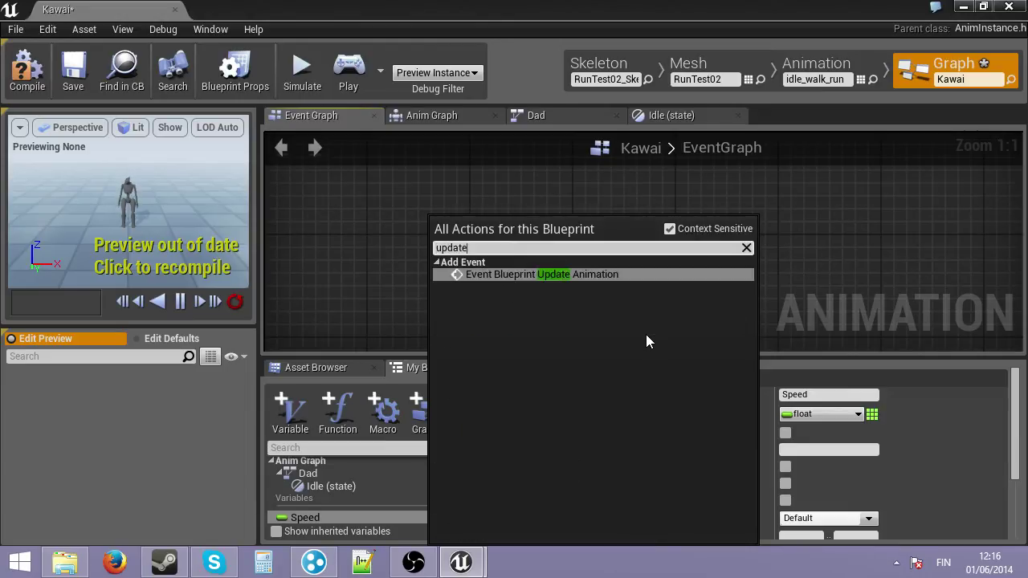
{"action": "left_click", "coordinate": [550, 274]}
{"action": "left_click_drag", "start_coordinate": [565, 291], "coordinate": [466, 228]}
Add a Set Speed node executed by Event Blueprint Update Animation
{"action": "right_click_drag", "start_coordinate": [540, 256], "coordinate": [409, 245]}
{"action": "scroll", "coordinate": [555, 251], "scroll_direction": "down", "scroll_amount": 2}
{"action": "left_click_drag", "start_coordinate": [391, 237], "coordinate": [601, 235]}
{"action": "type", "text": "set speed"}
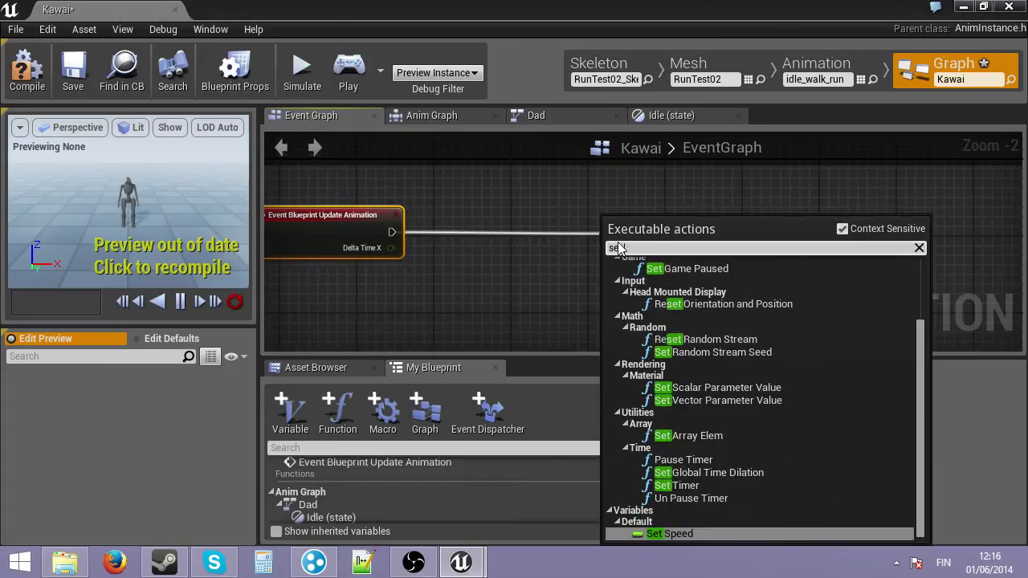
{"action": "key", "text": "Return"}
Add a Try Get Pawn Owner node and place it beneath the Event Blueprint Update Animation node
{"action": "right_click", "coordinate": [332, 309]}
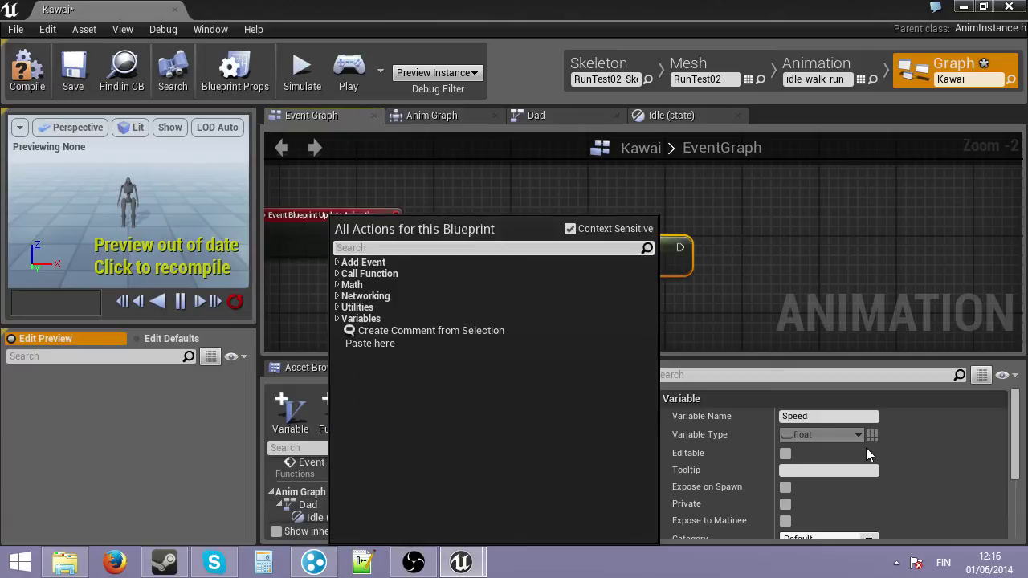
{"action": "type", "text": "try get"}
{"action": "key", "text": "Return"}
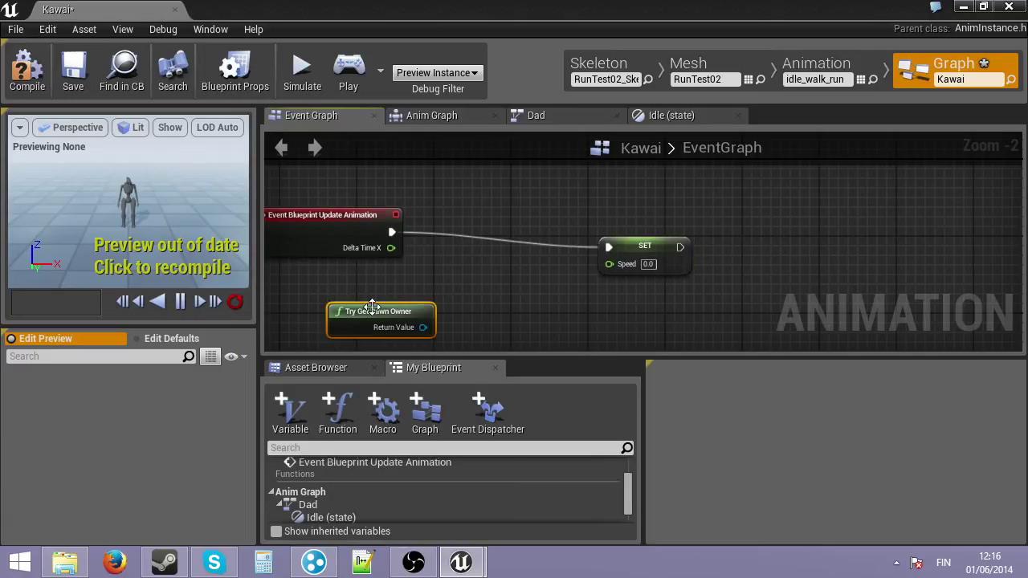
{"action": "left_click_drag", "start_coordinate": [372, 308], "coordinate": [333, 281]}
Add a Get Velocity node fed by the Try Get Pawn Owner return value and place it beside that node
{"action": "right_click_drag", "start_coordinate": [432, 304], "coordinate": [513, 264]}
{"action": "left_click_drag", "start_coordinate": [467, 259], "coordinate": [596, 283]}
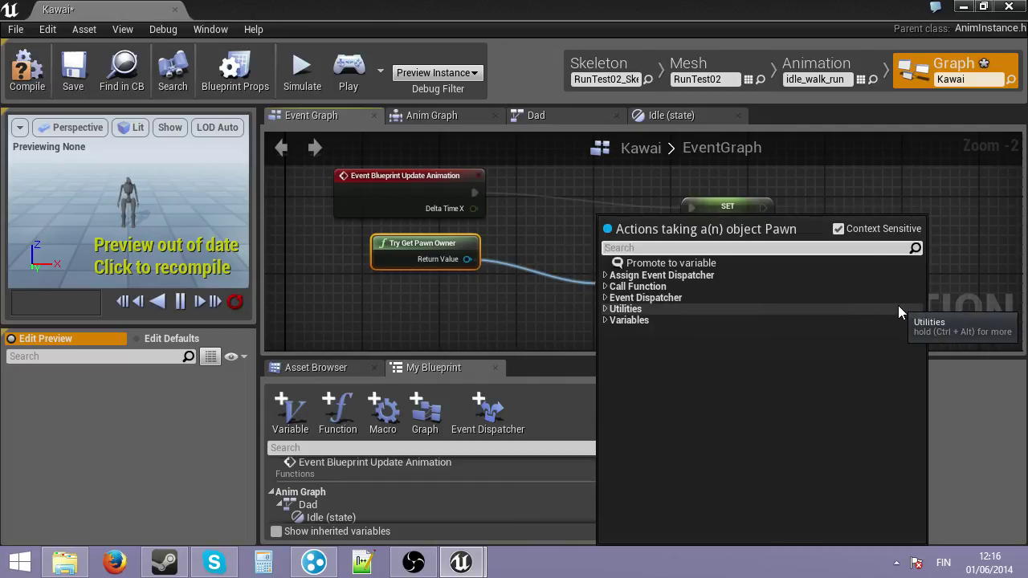
{"action": "type", "text": "vecl"}
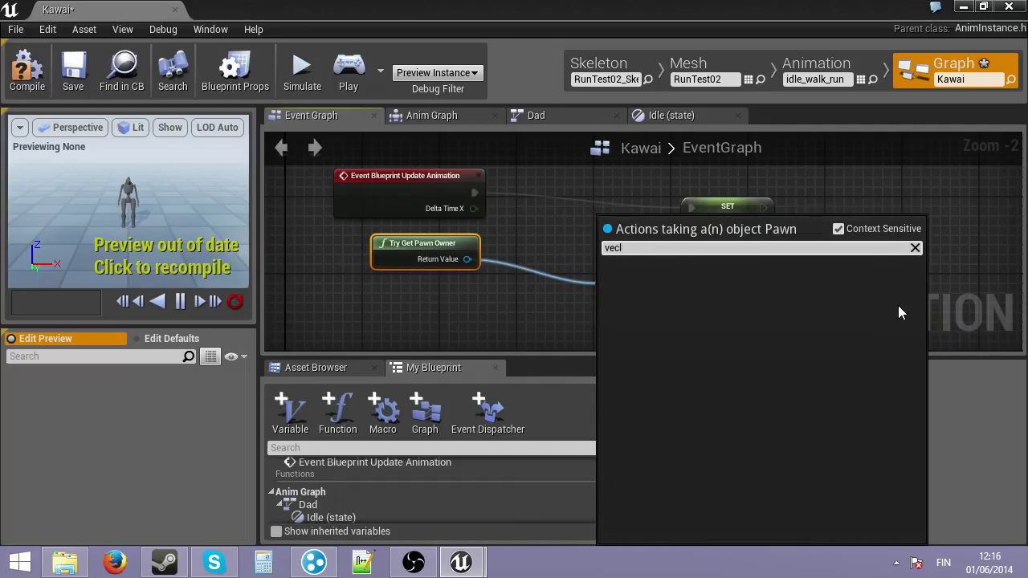
{"action": "key", "text": "BackSpace"}
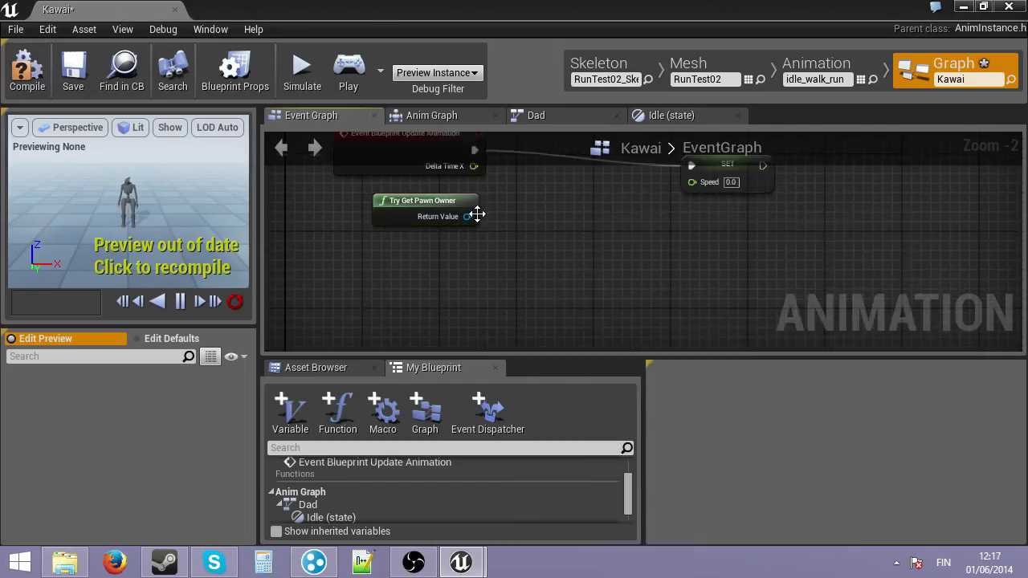
{"action": "left_click_drag", "start_coordinate": [478, 216], "coordinate": [604, 235]}
{"action": "type", "text": "get vek"}
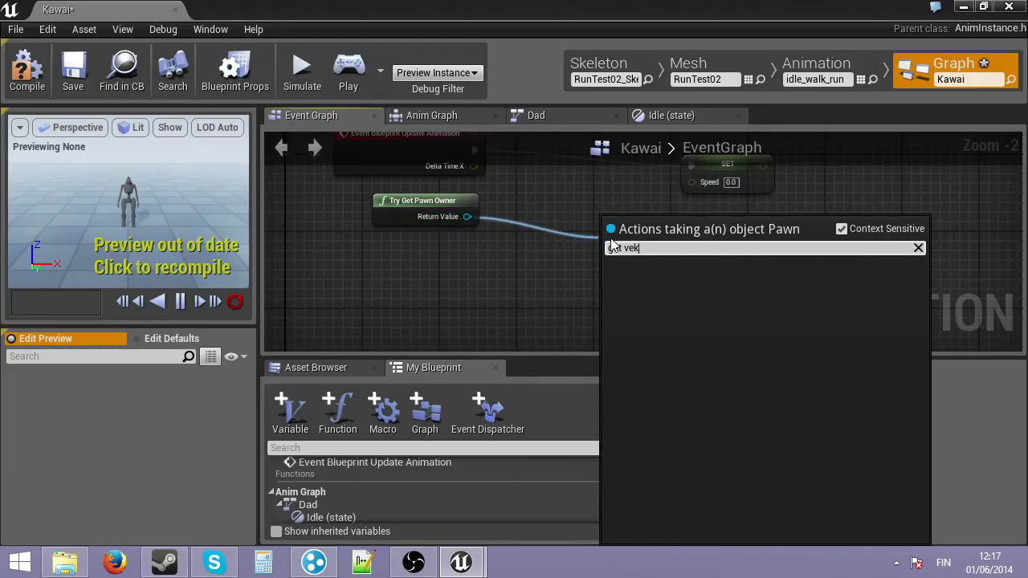
{"action": "key", "text": "BackSpace"}
{"action": "type", "text": "lo"}
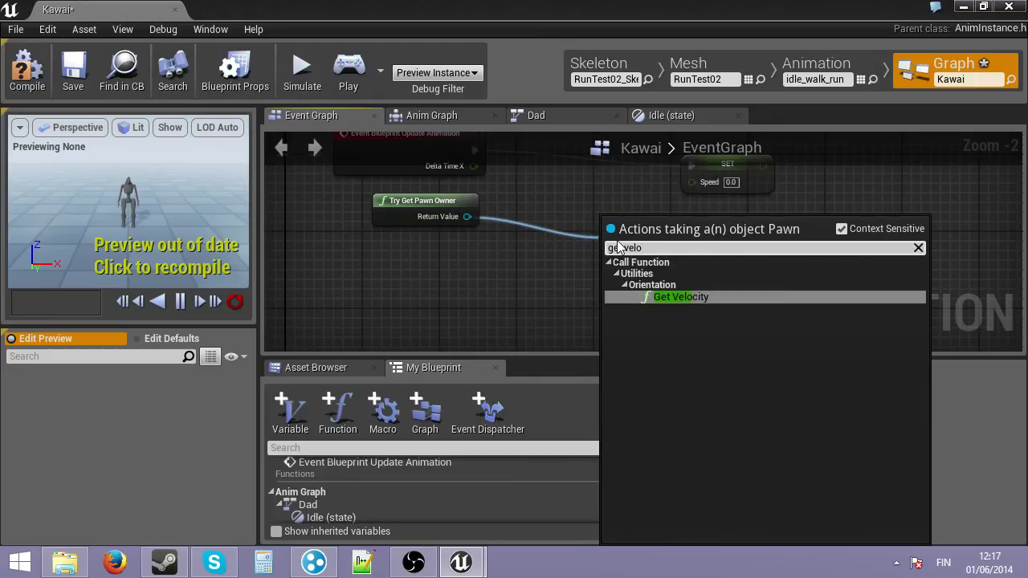
{"action": "key", "text": "Return"}
{"action": "left_click_drag", "start_coordinate": [621, 248], "coordinate": [540, 201]}
{"action": "right_click_drag", "start_coordinate": [634, 261], "coordinate": [598, 344]}
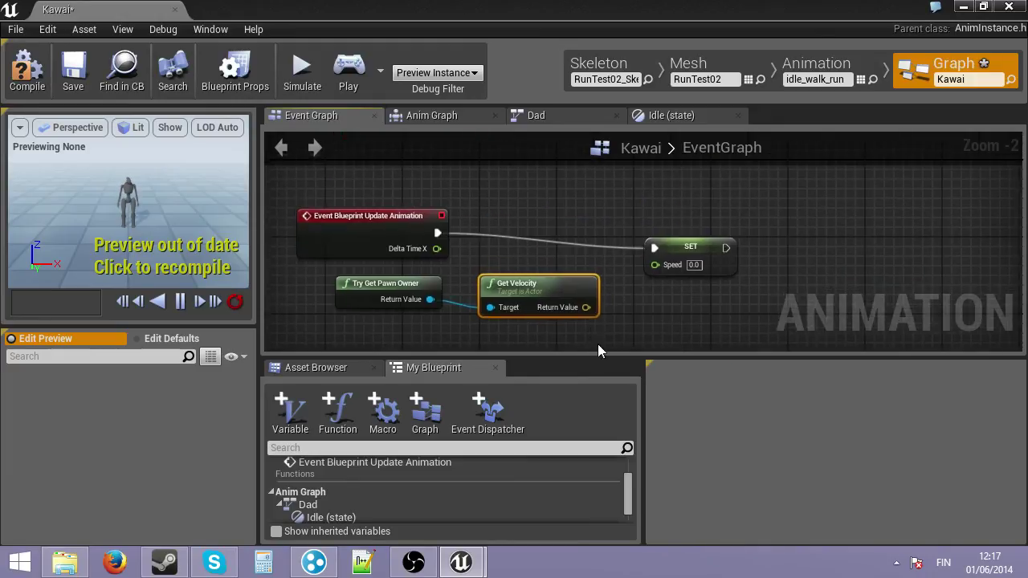
Add a Vector Length node fed by the Get Velocity return value and place it beside that node
{"action": "left_click_drag", "start_coordinate": [585, 312], "coordinate": [676, 317]}
{"action": "type", "text": "get le"}
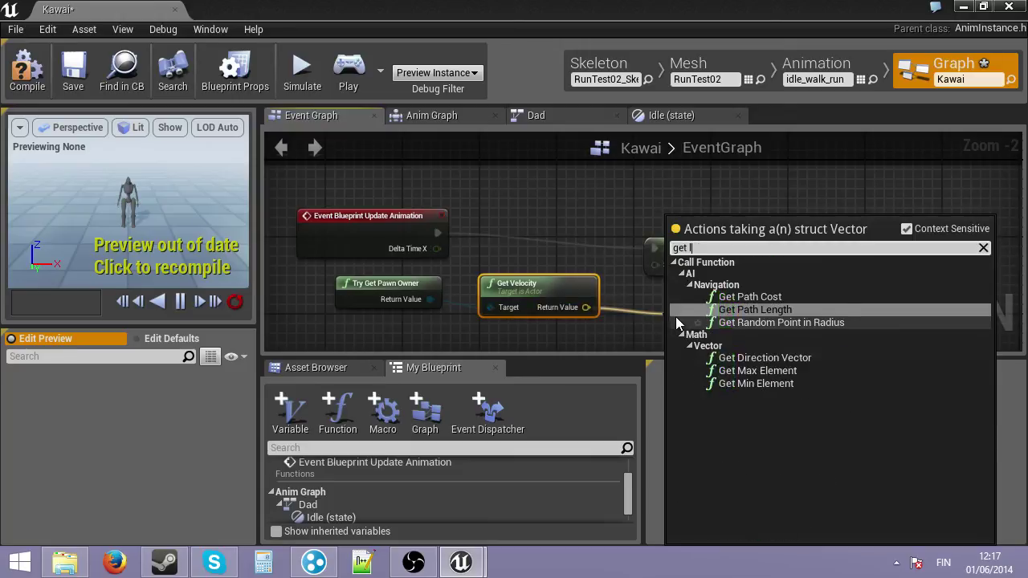
{"action": "key", "text": "Down"}
{"action": "key", "text": "BackSpace"}
{"action": "key", "text": "BackSpace"}
{"action": "key", "text": "BackSpace"}
{"action": "key", "text": "BackSpace"}
{"action": "key", "text": "BackSpace"}
{"action": "key", "text": "BackSpace"}
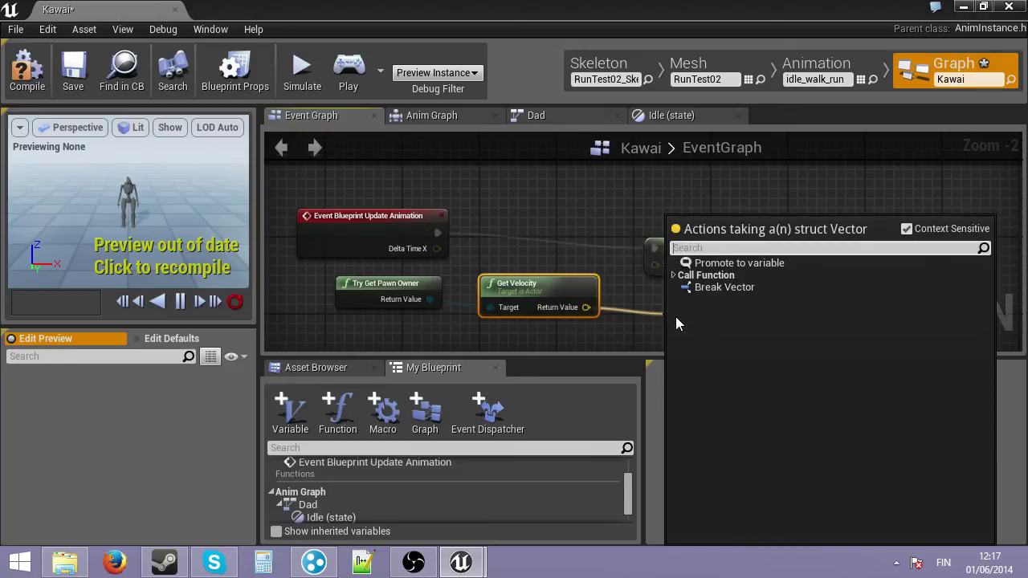
{"action": "type", "text": "lengt"}
{"action": "key", "text": "Down"}
{"action": "key", "text": "Return"}
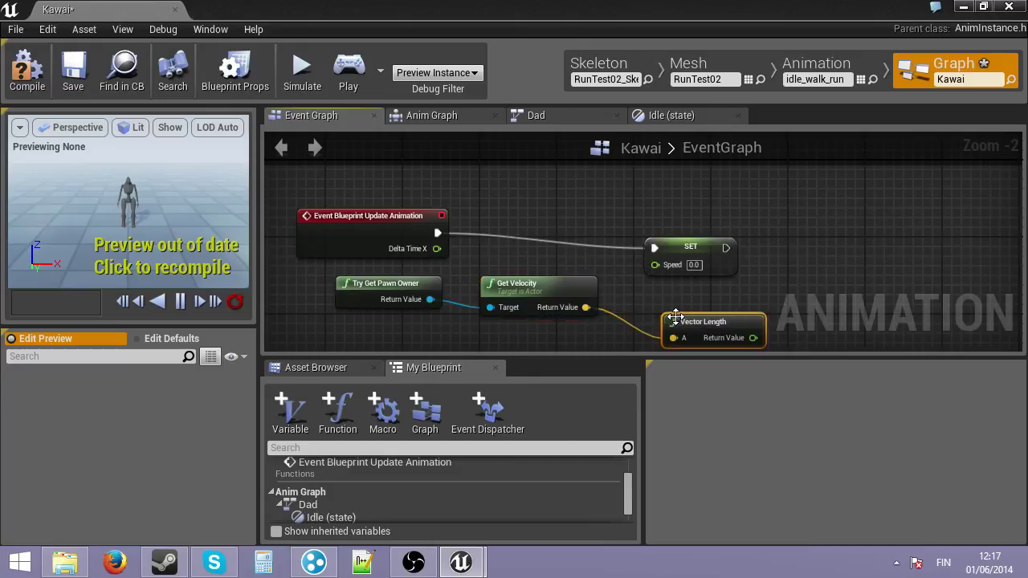
{"action": "left_click_drag", "start_coordinate": [677, 320], "coordinate": [620, 295]}
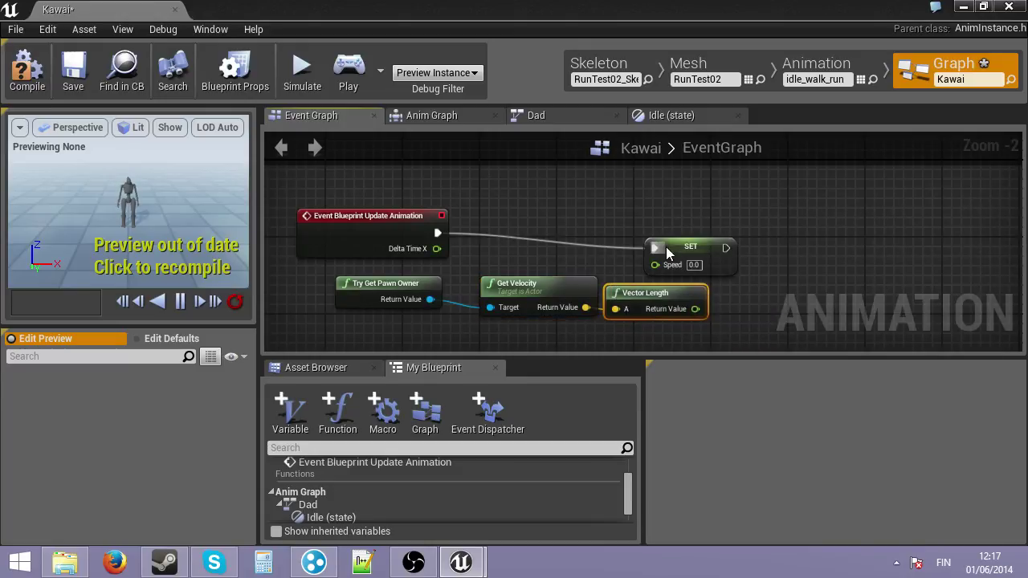
Shift the Set Speed node clear of the others, feed its Speed input from Vector Length's return value and compile the blueprint
{"action": "left_click_drag", "start_coordinate": [667, 253], "coordinate": [744, 255]}
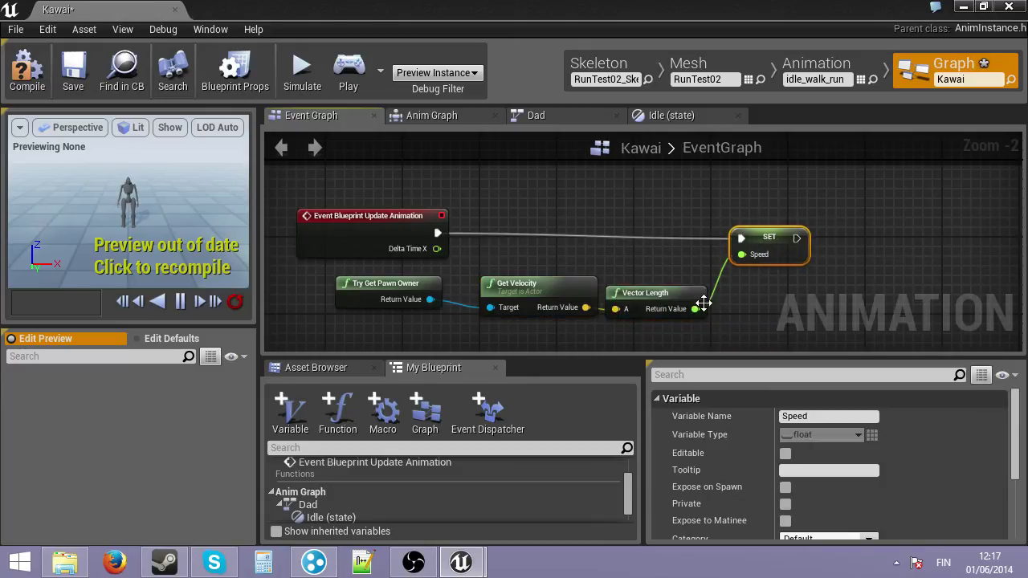
{"action": "left_click", "coordinate": [27, 71]}
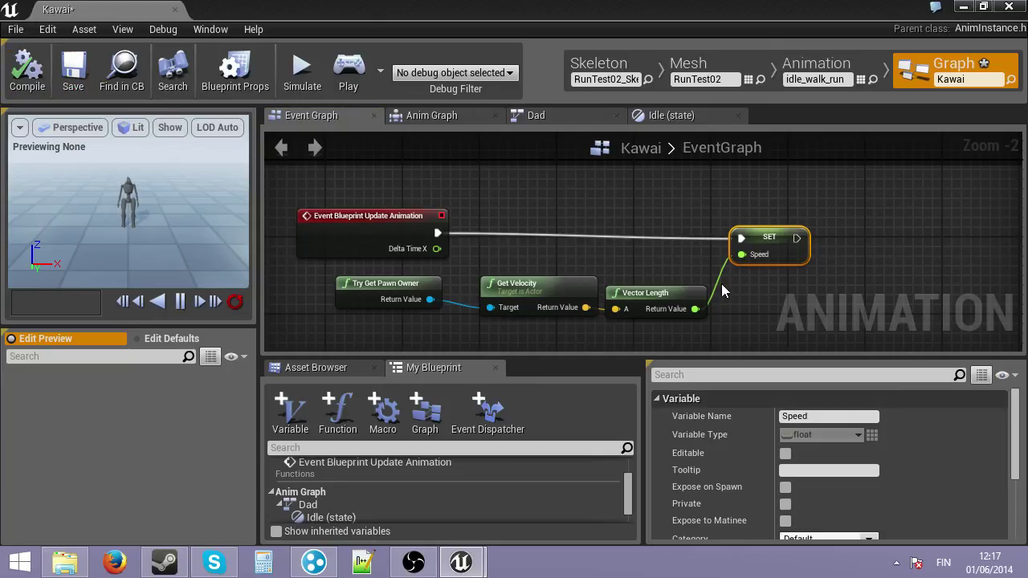
{"action": "right_click_drag", "start_coordinate": [597, 254], "coordinate": [575, 230]}
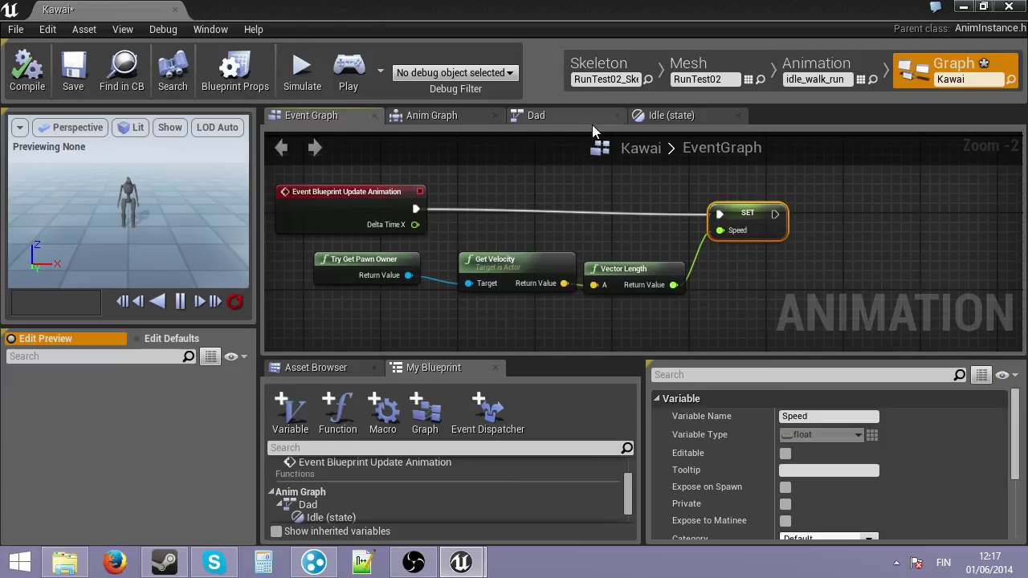
Add a Get Speed node to the Idle state, connect it to the idle_walk_run blend space player's input and compile the blueprint
{"action": "left_click", "coordinate": [673, 119]}
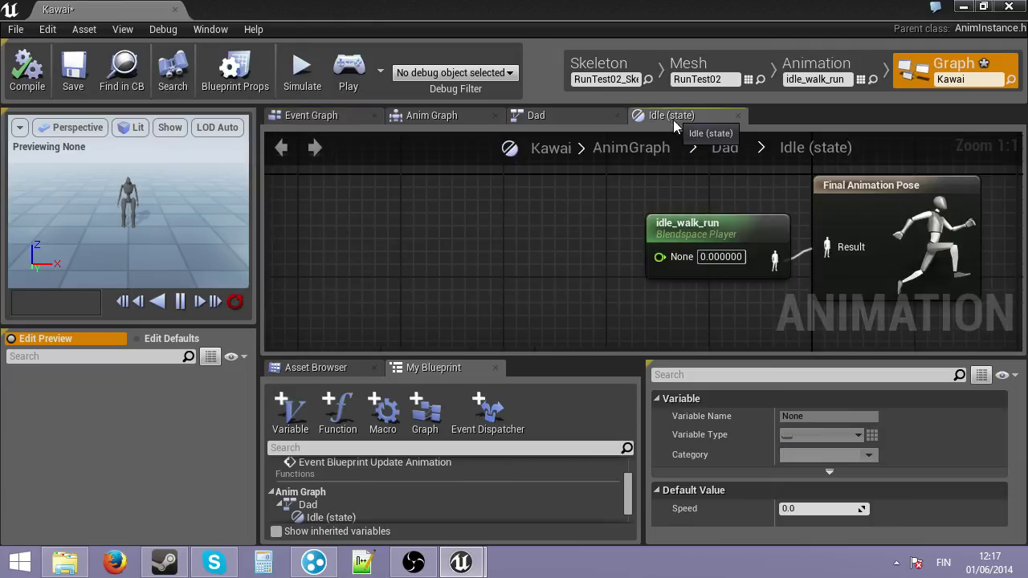
{"action": "right_click_drag", "start_coordinate": [642, 241], "coordinate": [442, 253]}
{"action": "right_click_drag", "start_coordinate": [284, 284], "coordinate": [453, 264]}
{"action": "right_click", "coordinate": [451, 264]}
{"action": "type", "text": "get spe"}
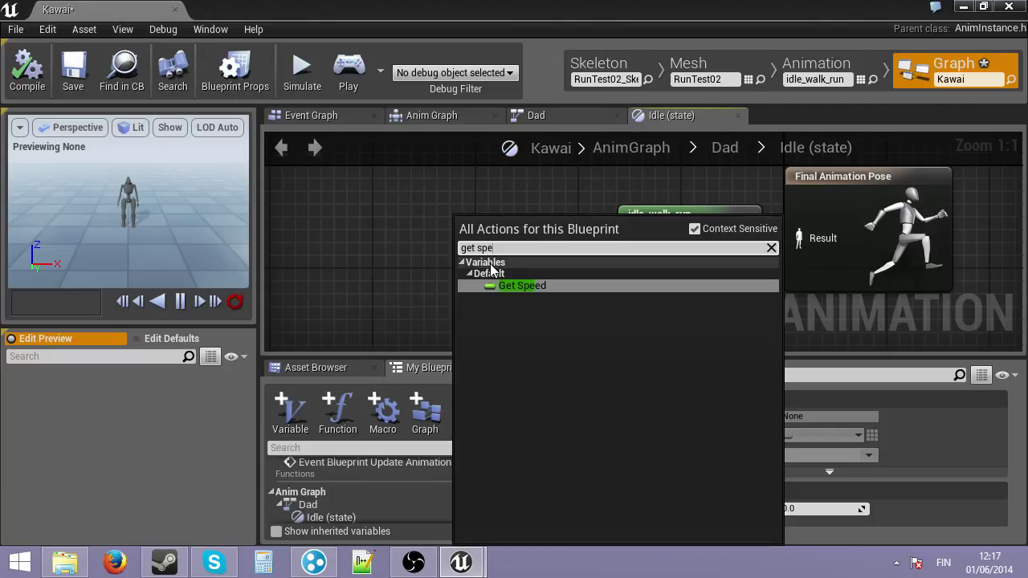
{"action": "key", "text": "Return"}
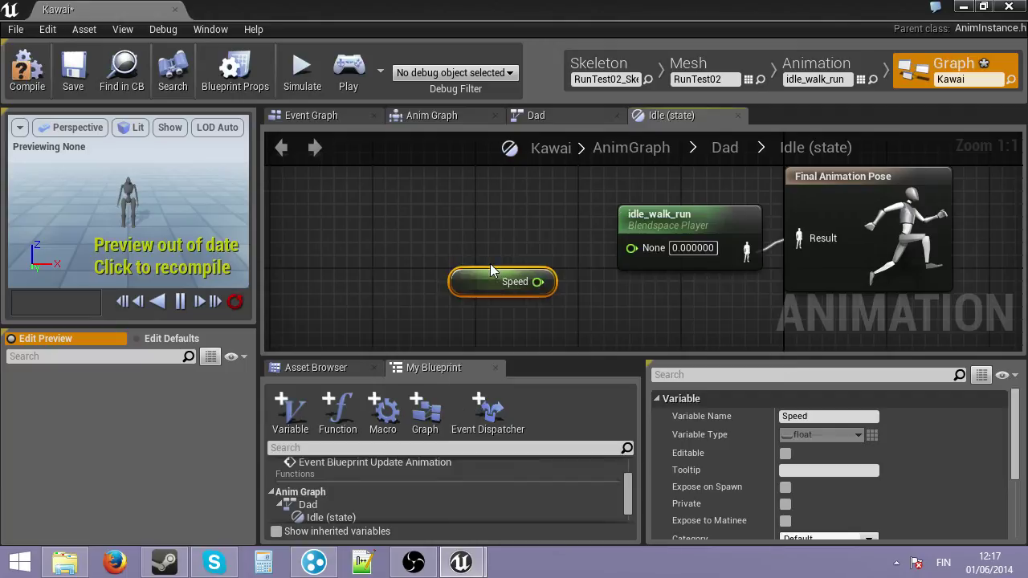
{"action": "left_click_drag", "start_coordinate": [541, 284], "coordinate": [632, 246]}
{"action": "left_click_drag", "start_coordinate": [489, 286], "coordinate": [541, 259]}
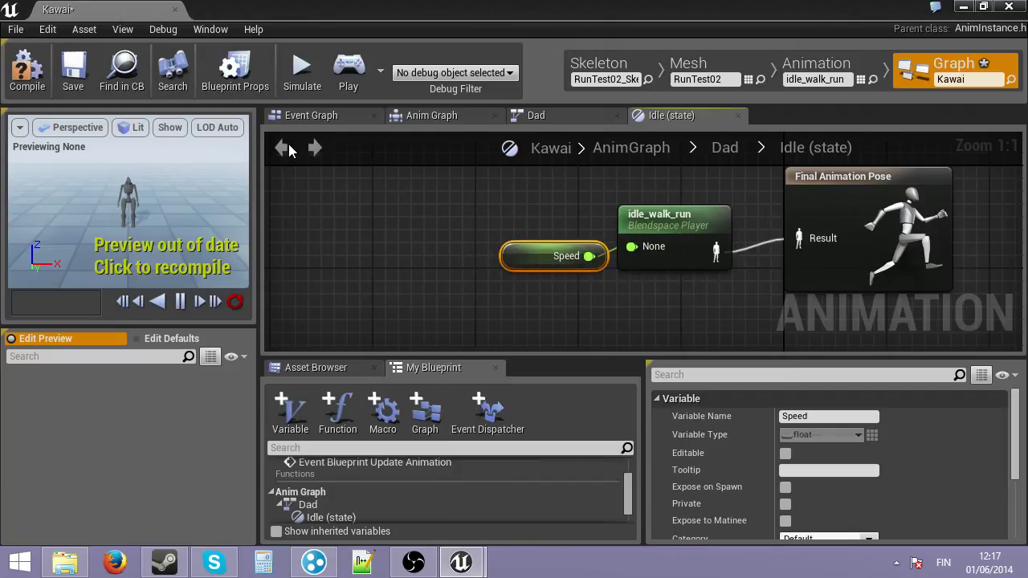
{"action": "left_click", "coordinate": [11, 80]}
Add a new state to the Dad state machine with a transition leading to it from Idle
{"action": "left_click", "coordinate": [562, 114]}
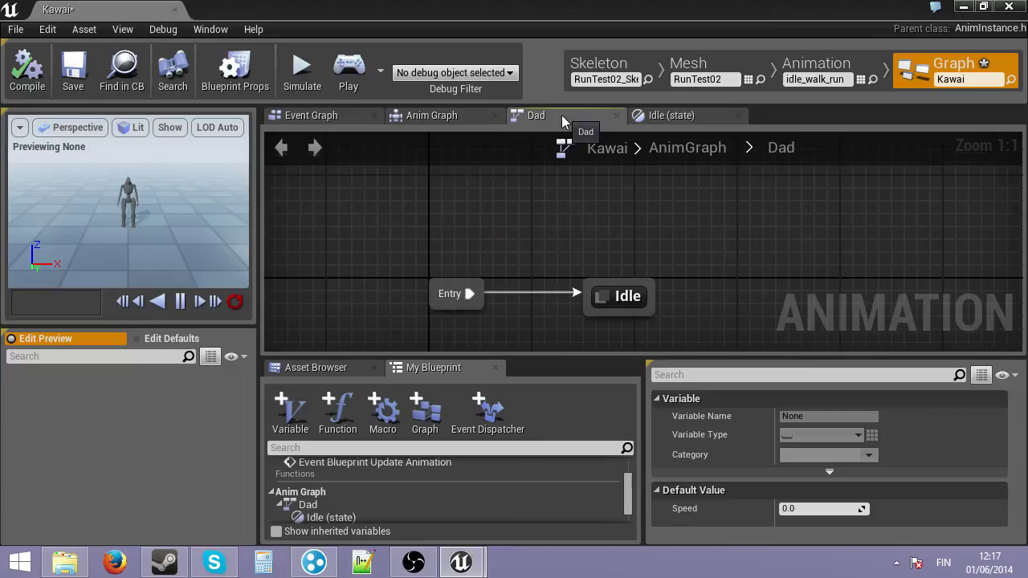
{"action": "right_click_drag", "start_coordinate": [554, 241], "coordinate": [426, 233]}
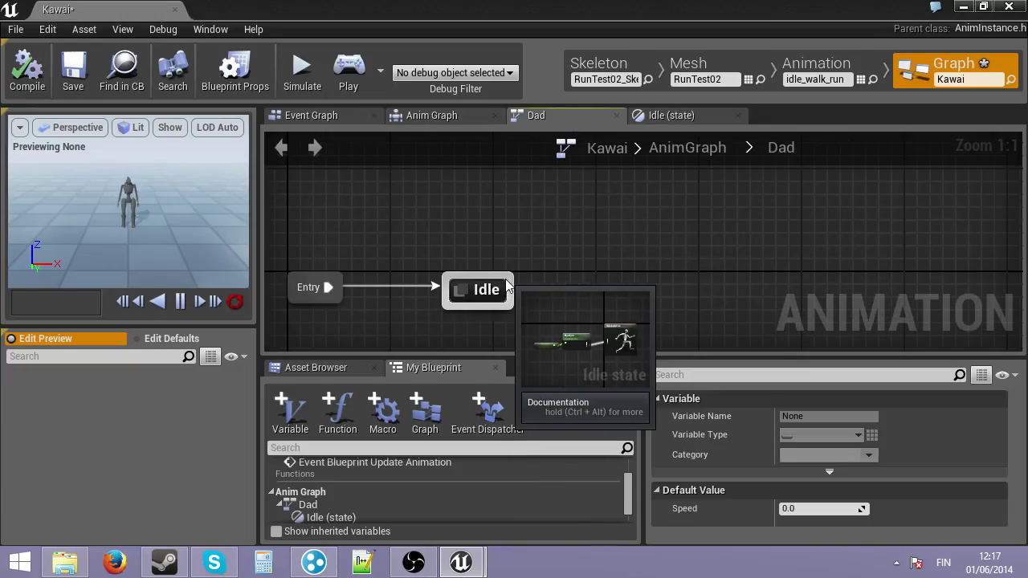
{"action": "left_click_drag", "start_coordinate": [509, 295], "coordinate": [604, 189]}
{"action": "left_click", "coordinate": [635, 222]}
{"action": "right_click_drag", "start_coordinate": [655, 224], "coordinate": [627, 293]}
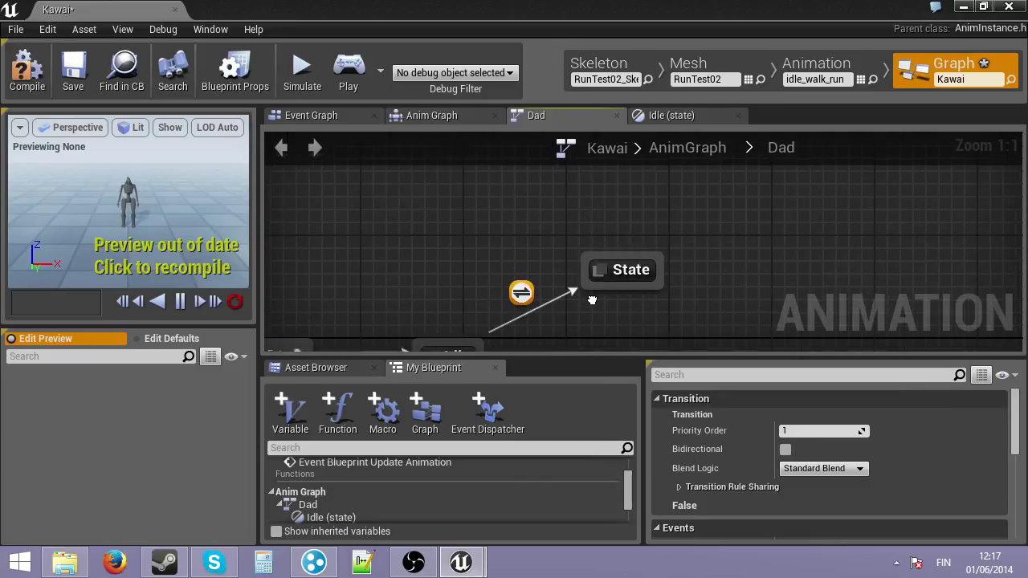
Rename the new state Jump Begin and move it slightly higher above the Idle state
{"action": "left_click", "coordinate": [647, 271]}
{"action": "type", "text": "Jump Begin"}
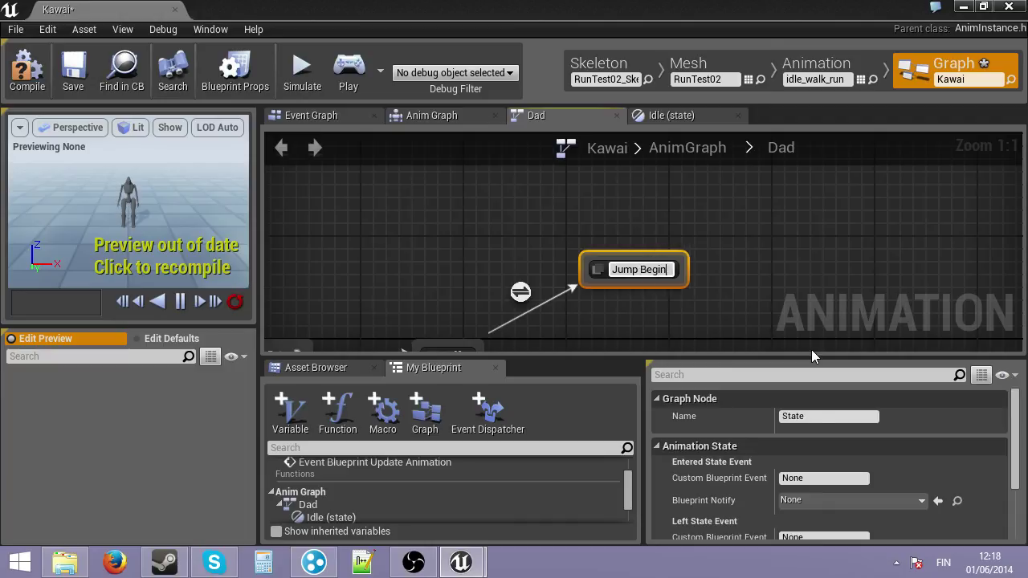
{"action": "key", "text": "Return"}
{"action": "right_click_drag", "start_coordinate": [666, 263], "coordinate": [695, 244]}
{"action": "left_click_drag", "start_coordinate": [659, 263], "coordinate": [659, 235]}
{"action": "right_click_drag", "start_coordinate": [712, 262], "coordinate": [666, 239]}
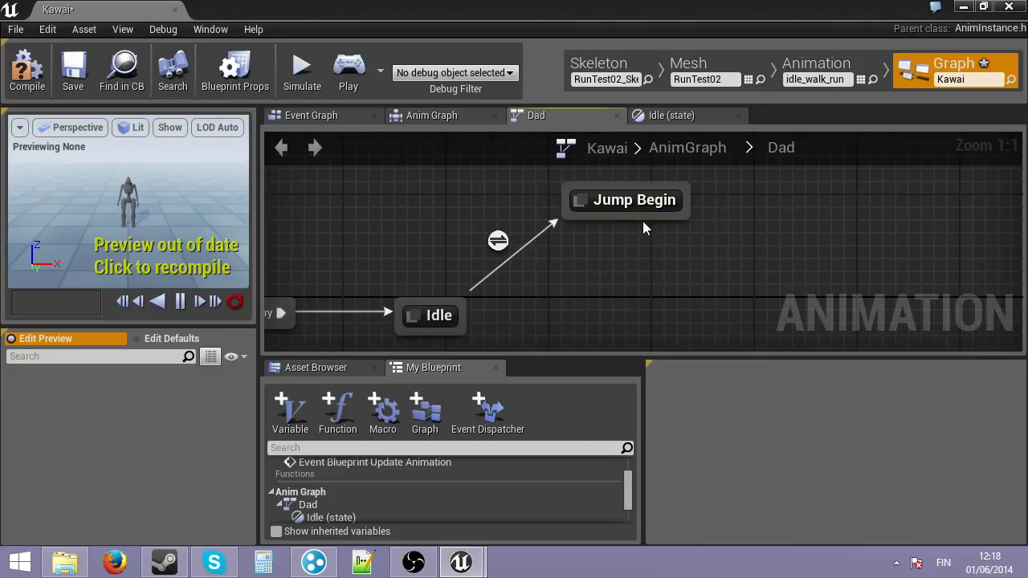
Inspect the Idle to Jump Begin transition rule and its available actions, and return to the Dad state machine
{"action": "left_click", "coordinate": [498, 241]}
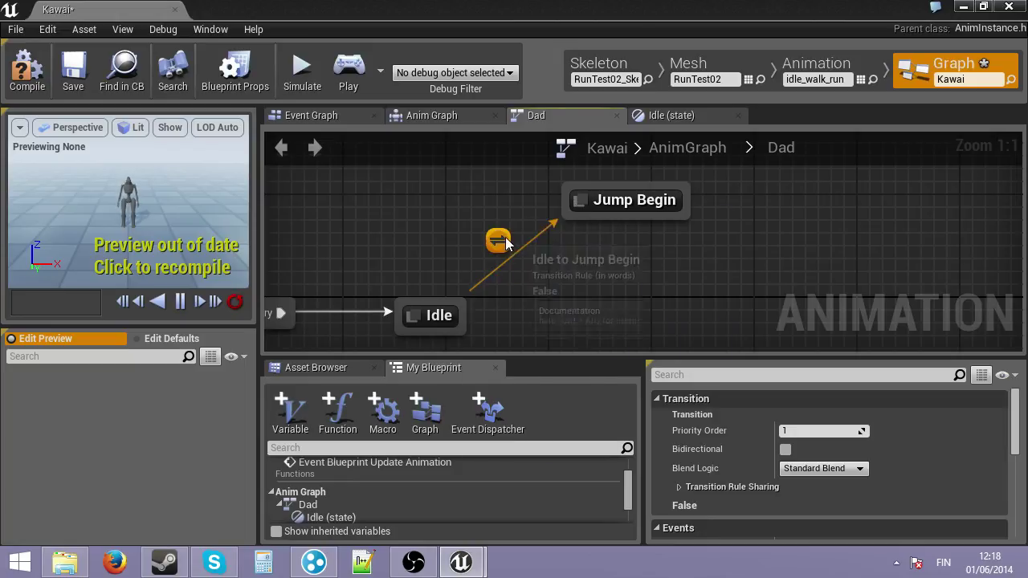
{"action": "double_click", "coordinate": [500, 241]}
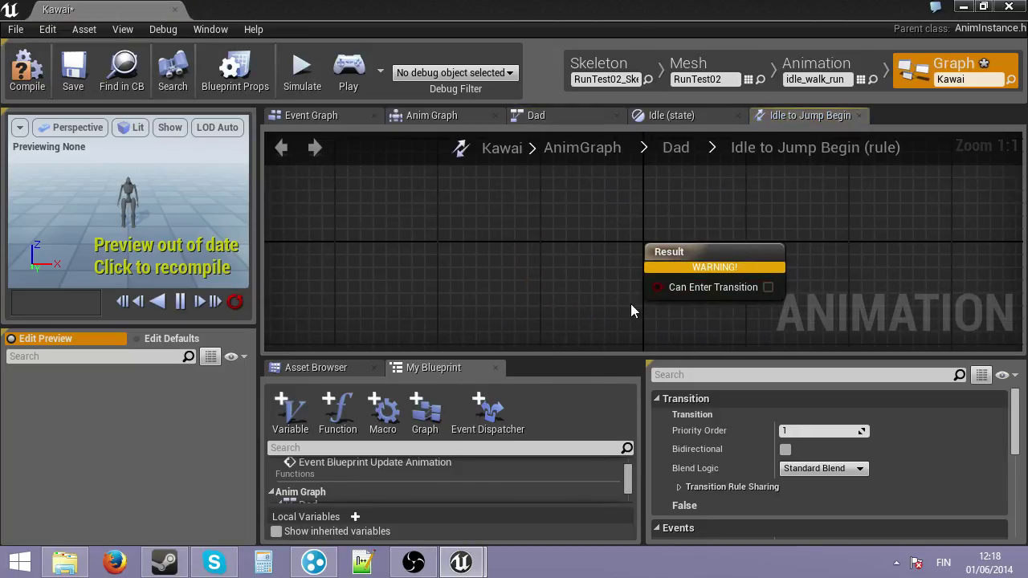
{"action": "scroll", "coordinate": [631, 312], "scroll_direction": "down", "scroll_amount": 1}
{"action": "right_click", "coordinate": [438, 281]}
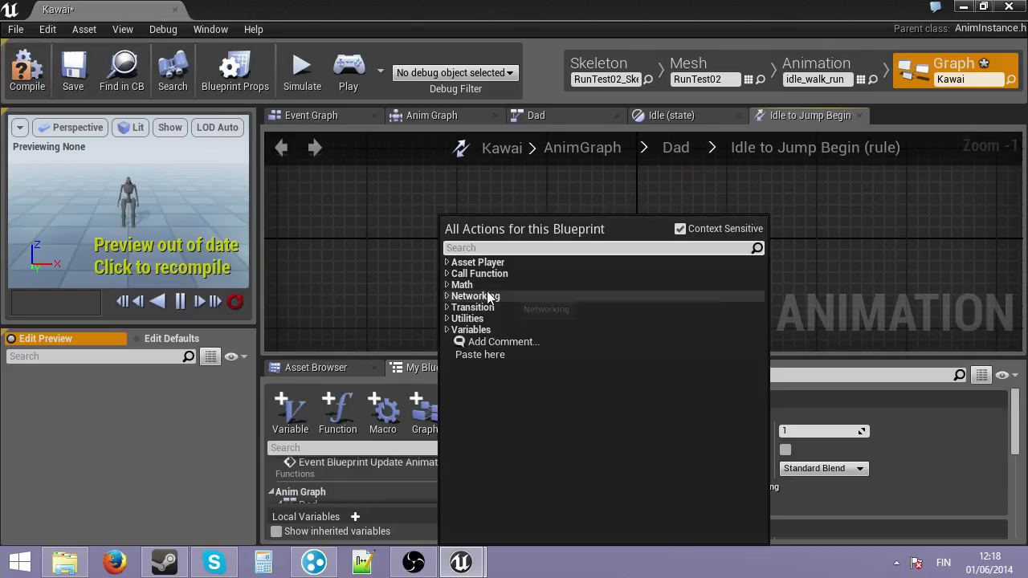
{"action": "left_click", "coordinate": [408, 405]}
{"action": "left_click", "coordinate": [537, 115]}
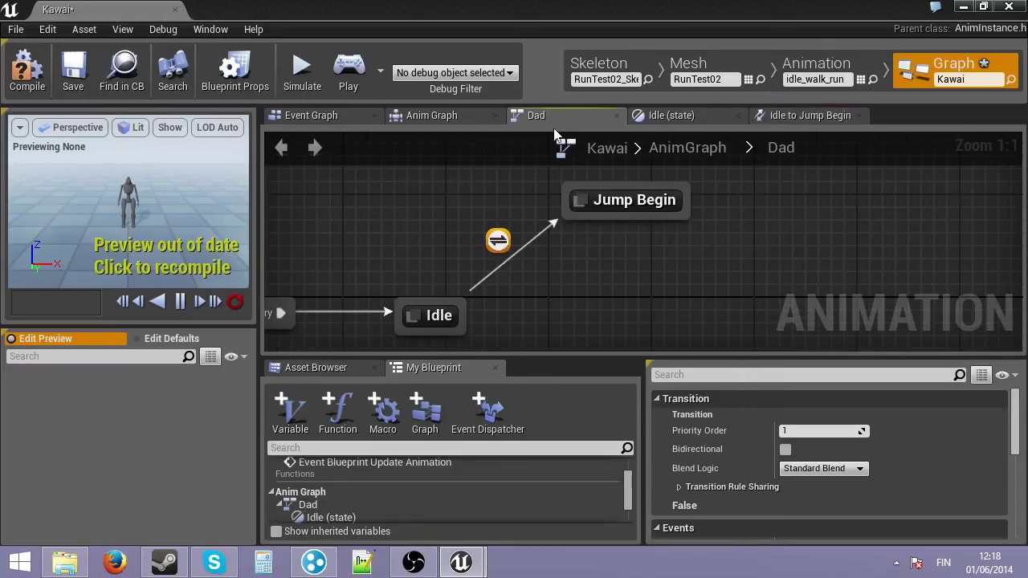
Add a new variable named IsFalling to the Kawai blueprint and set its type to bool
{"action": "left_click", "coordinate": [298, 120]}
{"action": "right_click_drag", "start_coordinate": [461, 318], "coordinate": [494, 286]}
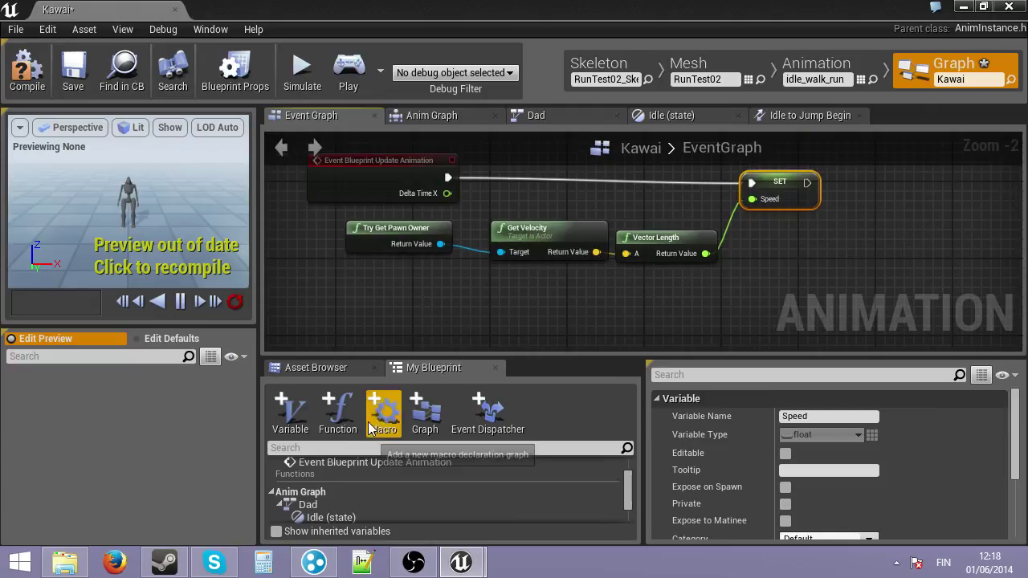
{"action": "left_click", "coordinate": [290, 410]}
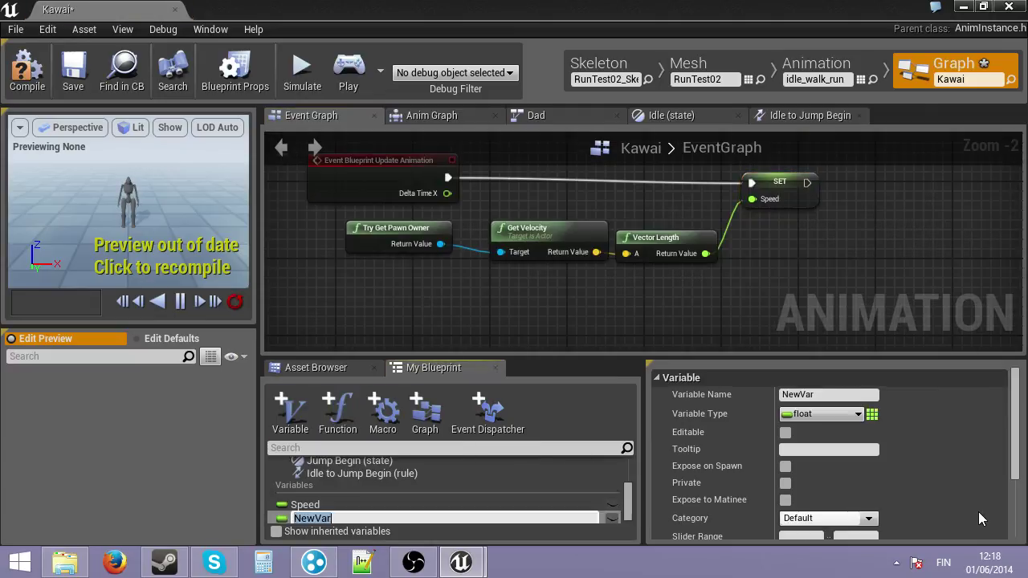
{"action": "type", "text": "IsFalling"}
{"action": "key", "text": "Return"}
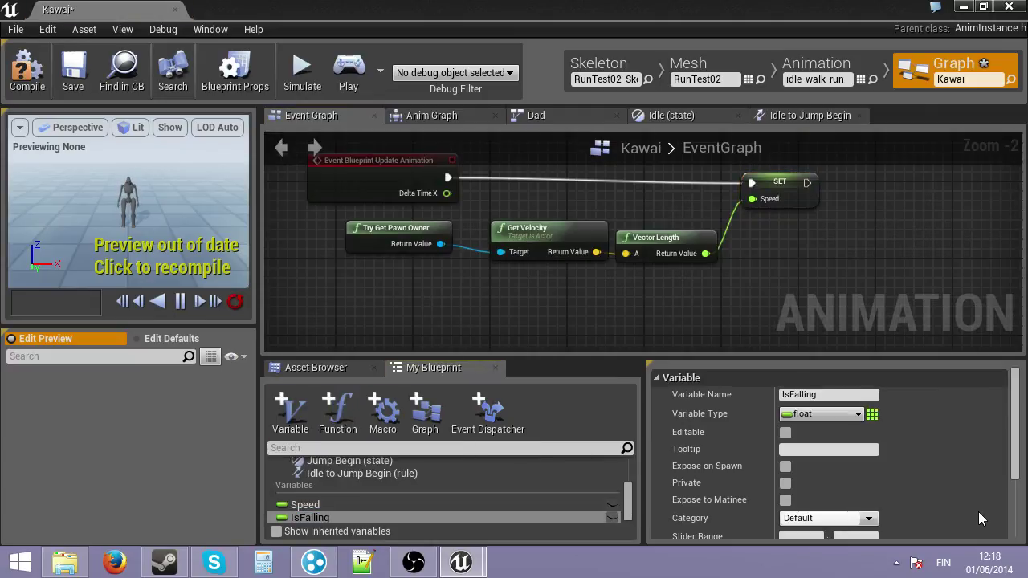
{"action": "left_click", "coordinate": [821, 414]}
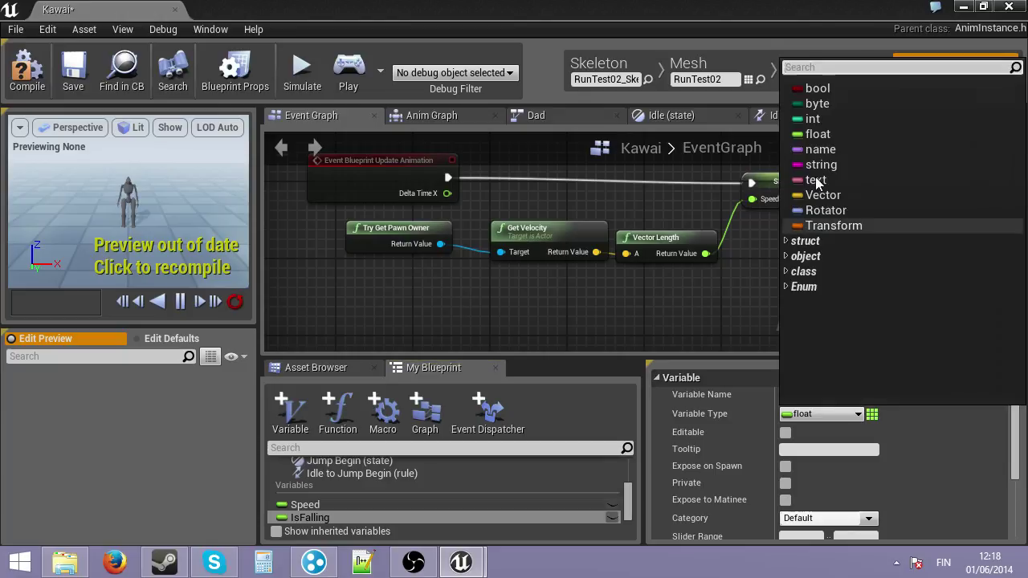
{"action": "left_click", "coordinate": [817, 88]}
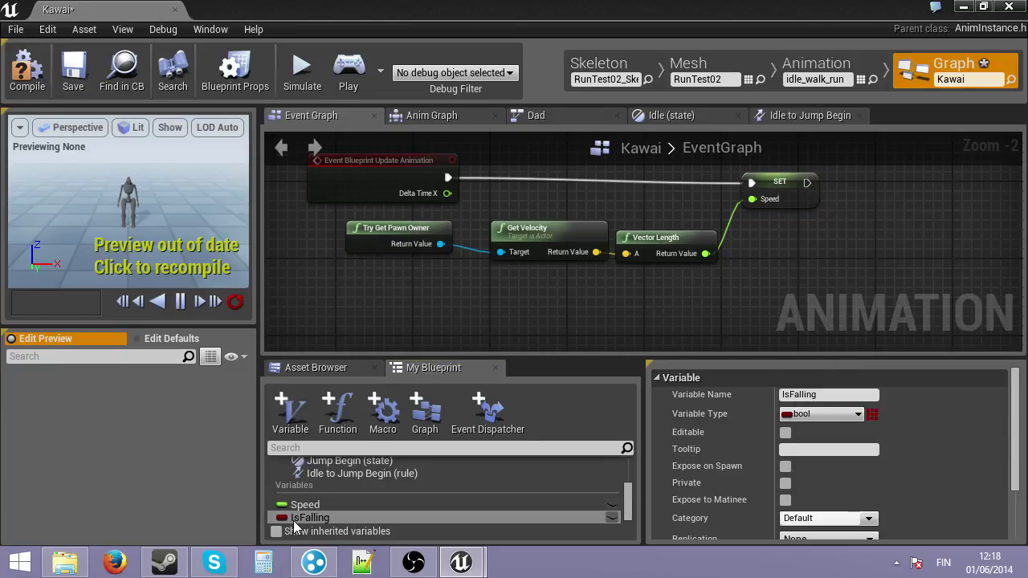
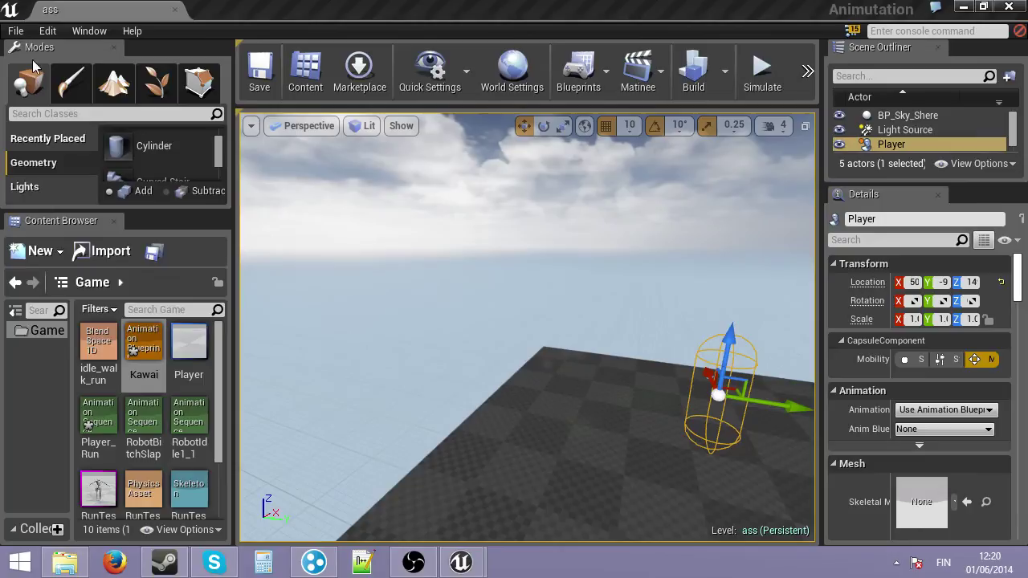
Save all unsaved work from the level editor and return to the Kawai animation blueprint window
{"action": "left_click", "coordinate": [16, 31]}
{"action": "left_click", "coordinate": [59, 167]}
{"action": "left_click", "coordinate": [458, 561]}
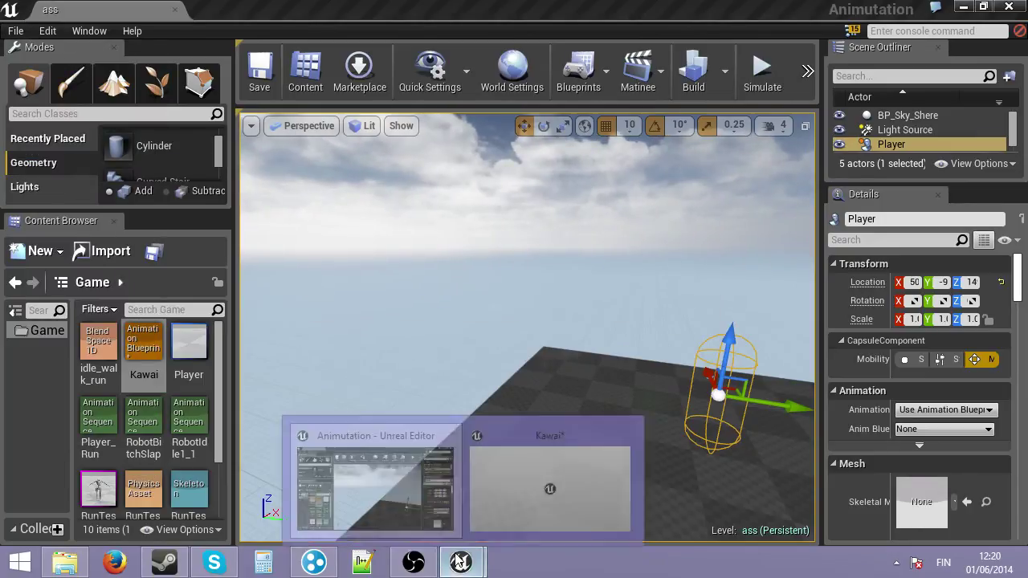
{"action": "left_click", "coordinate": [551, 482]}
{"action": "double_click", "coordinate": [853, 95]}
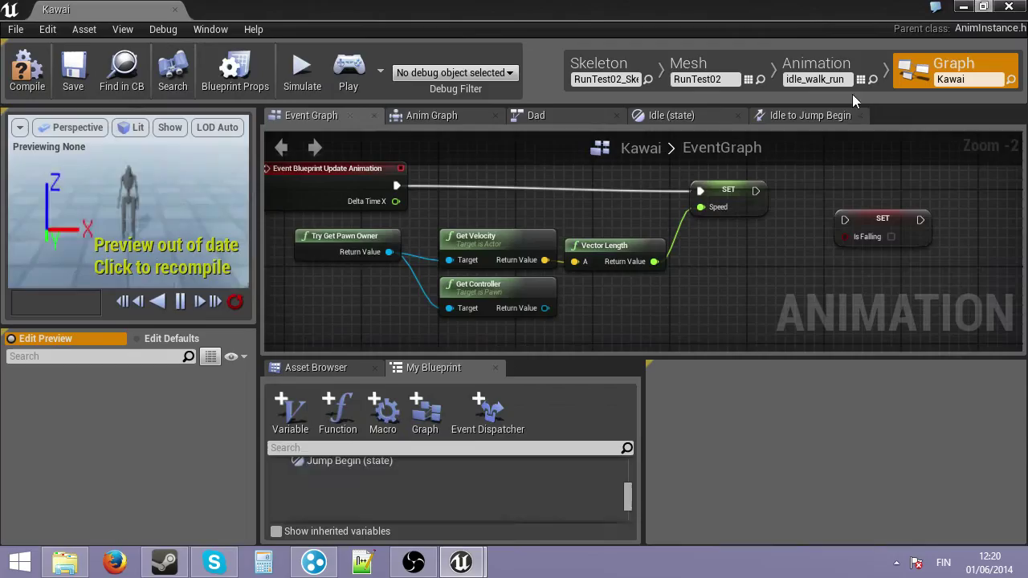
Add a Get Movement Component node from Try Get Pawn Owner's return value, and an Is Falling node from its output
{"action": "left_click_drag", "start_coordinate": [389, 253], "coordinate": [448, 260]}
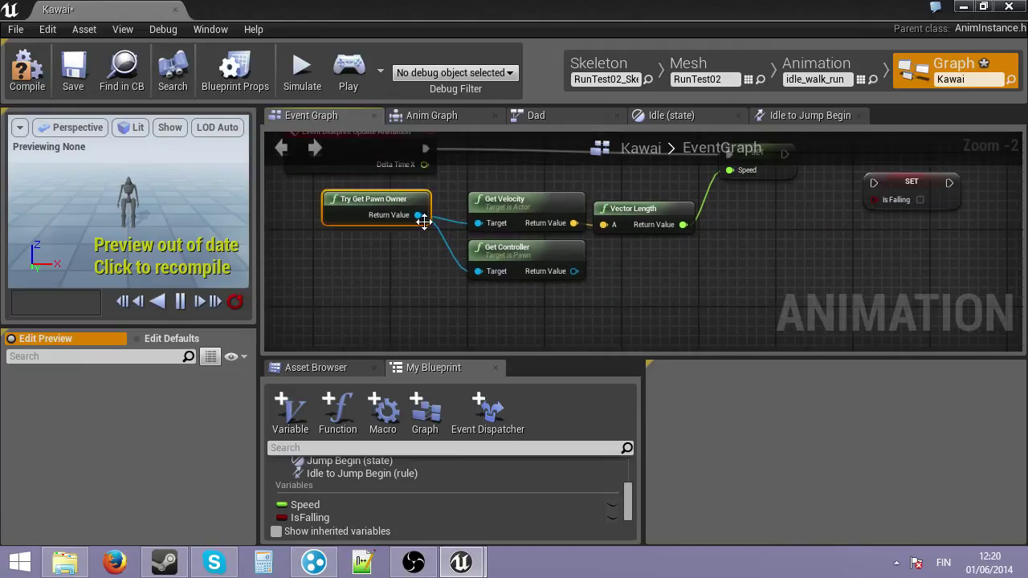
{"action": "left_click_drag", "start_coordinate": [418, 215], "coordinate": [490, 307]}
{"action": "type", "text": "getmov"}
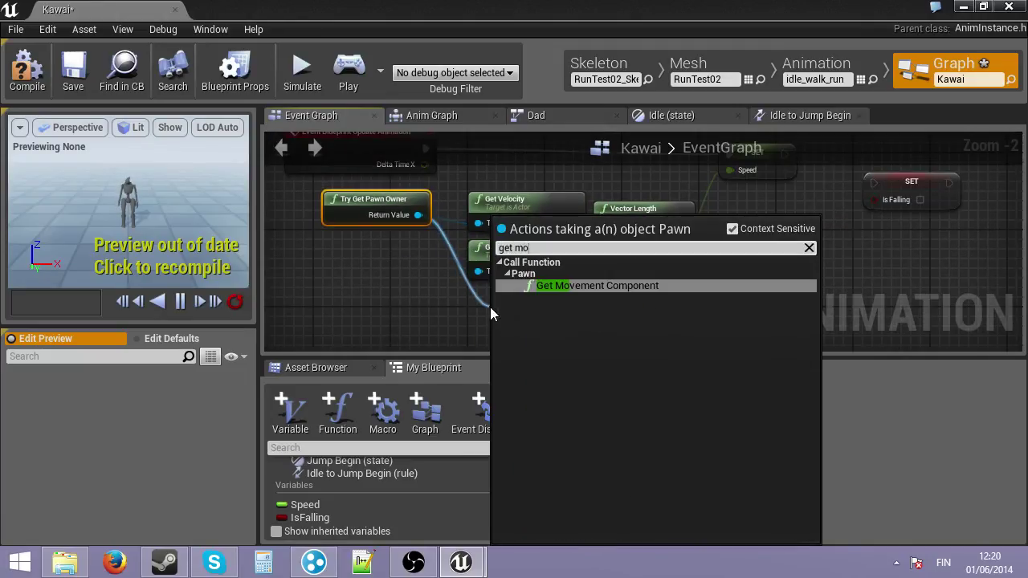
{"action": "key", "text": "Return"}
{"action": "left_click_drag", "start_coordinate": [604, 338], "coordinate": [671, 318]}
{"action": "type", "text": "isfal"}
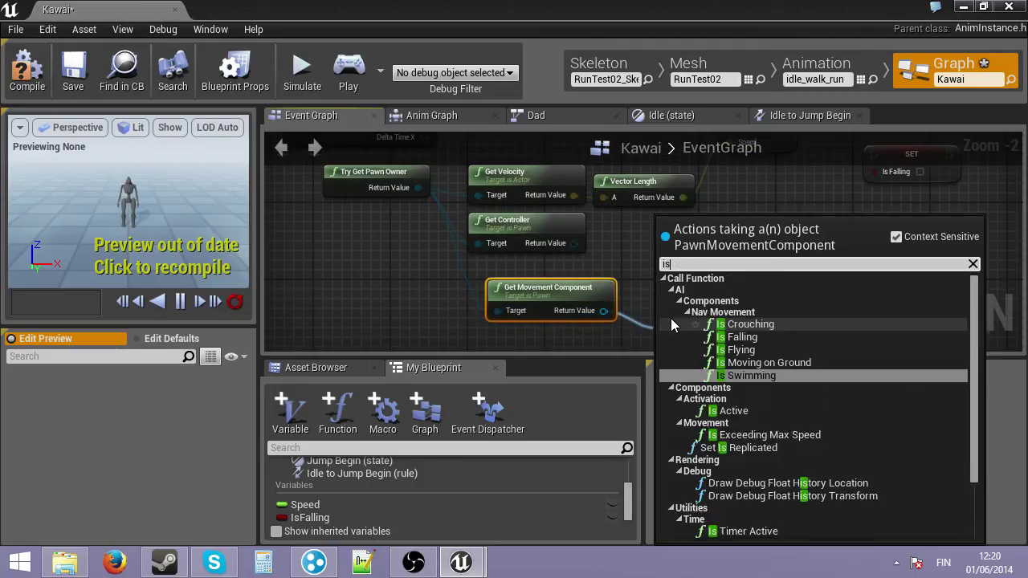
{"action": "key", "text": "Return"}
Place the Is Falling node beside Get Movement Component and connect its return value to the SET Is Falling node
{"action": "right_click_drag", "start_coordinate": [671, 318], "coordinate": [670, 261]}
{"action": "left_click_drag", "start_coordinate": [660, 283], "coordinate": [641, 245]}
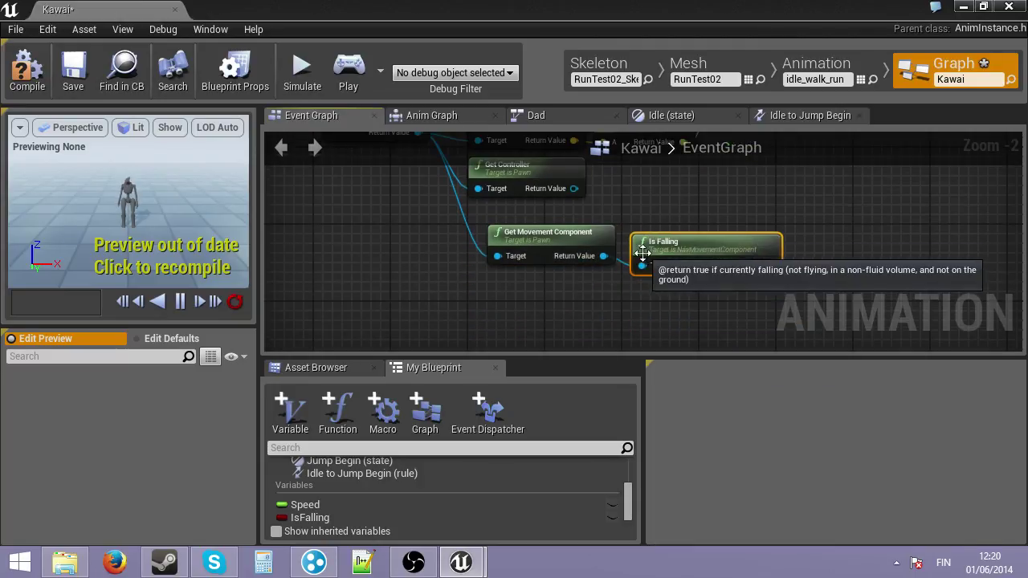
{"action": "right_click_drag", "start_coordinate": [750, 281], "coordinate": [702, 373]}
{"action": "right_click_drag", "start_coordinate": [720, 334], "coordinate": [714, 295]}
{"action": "left_click_drag", "start_coordinate": [725, 318], "coordinate": [820, 171]}
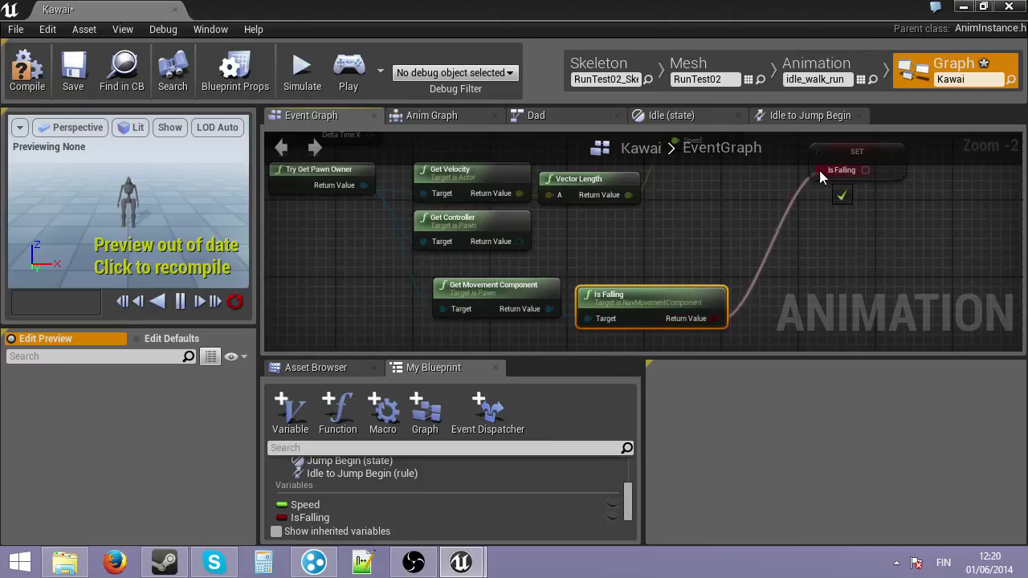
Delete the Get Controller node and move Get Movement Component and Is Falling together to just below Get Velocity
{"action": "key", "text": "Delete"}
{"action": "right_click_drag", "start_coordinate": [652, 340], "coordinate": [652, 274]}
{"action": "left_click_drag", "start_coordinate": [594, 269], "coordinate": [525, 241]}
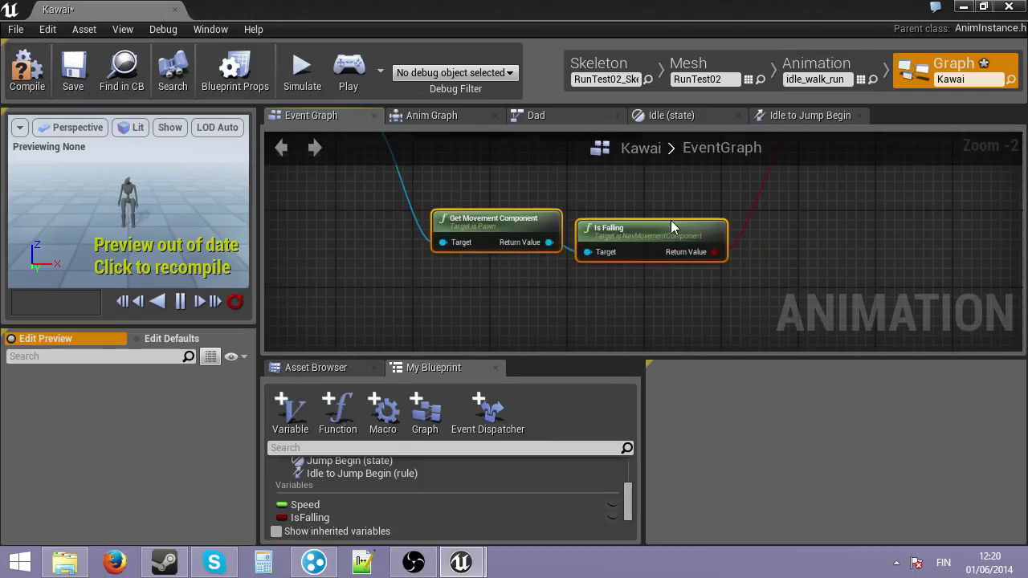
{"action": "left_click_drag", "start_coordinate": [660, 231], "coordinate": [623, 153]}
{"action": "right_click_drag", "start_coordinate": [610, 203], "coordinate": [608, 322]}
{"action": "left_click_drag", "start_coordinate": [604, 261], "coordinate": [604, 310]}
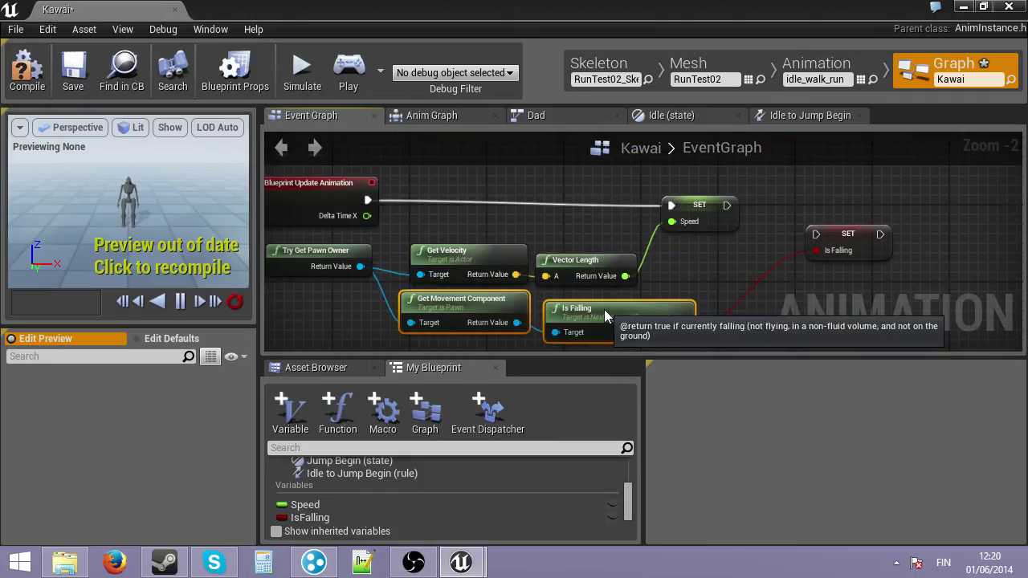
Connect the SET Speed node's execution output to the SET Is Falling node and compile the blueprint
{"action": "left_click_drag", "start_coordinate": [727, 205], "coordinate": [815, 234]}
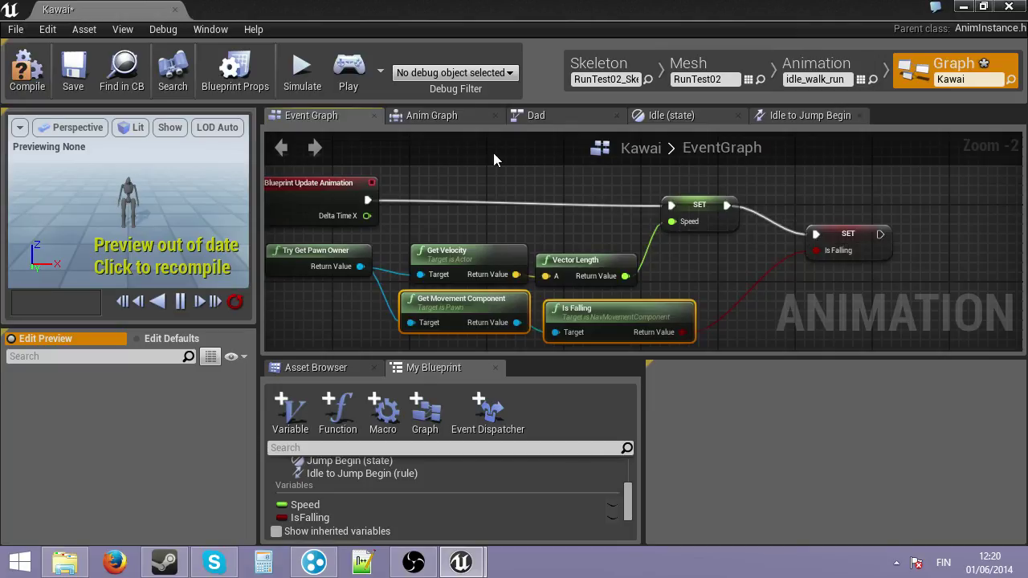
{"action": "left_click", "coordinate": [24, 53]}
Add a Get IsFalling node to the Idle to Jump Begin rule and connect it to Can Enter Transition
{"action": "left_click", "coordinate": [819, 116]}
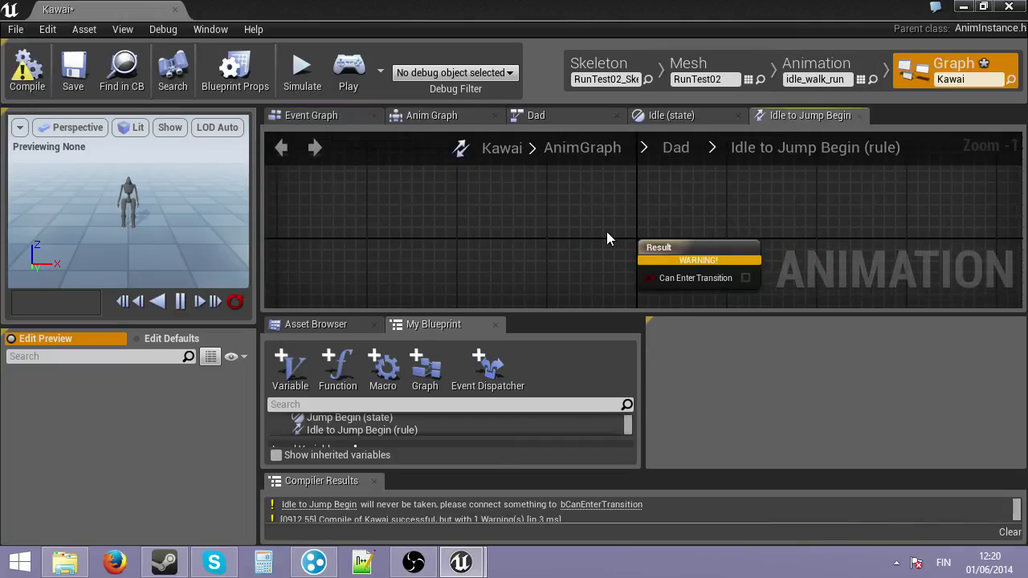
{"action": "right_click", "coordinate": [389, 198]}
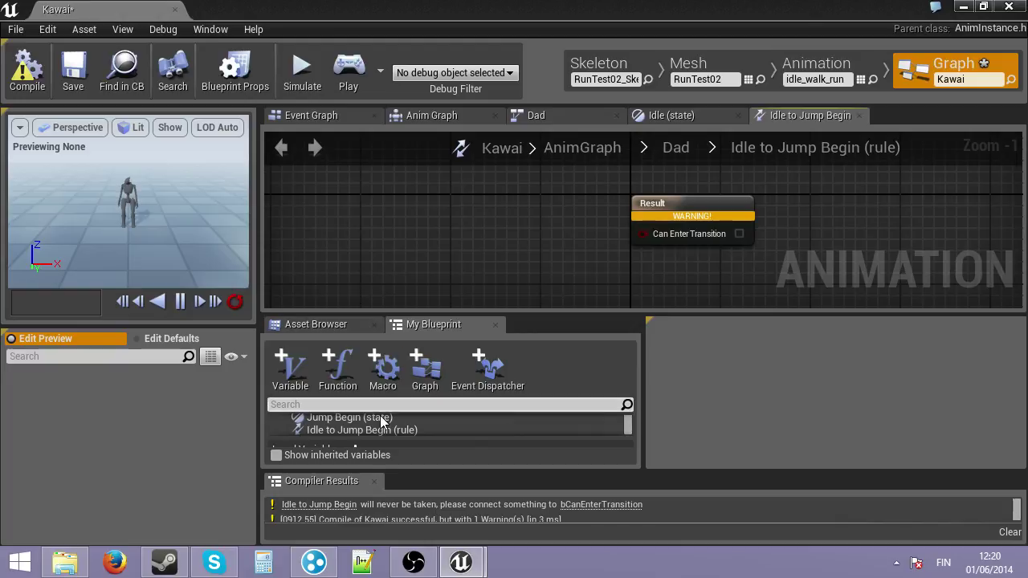
{"action": "scroll", "coordinate": [388, 425], "scroll_direction": "down", "scroll_amount": 3}
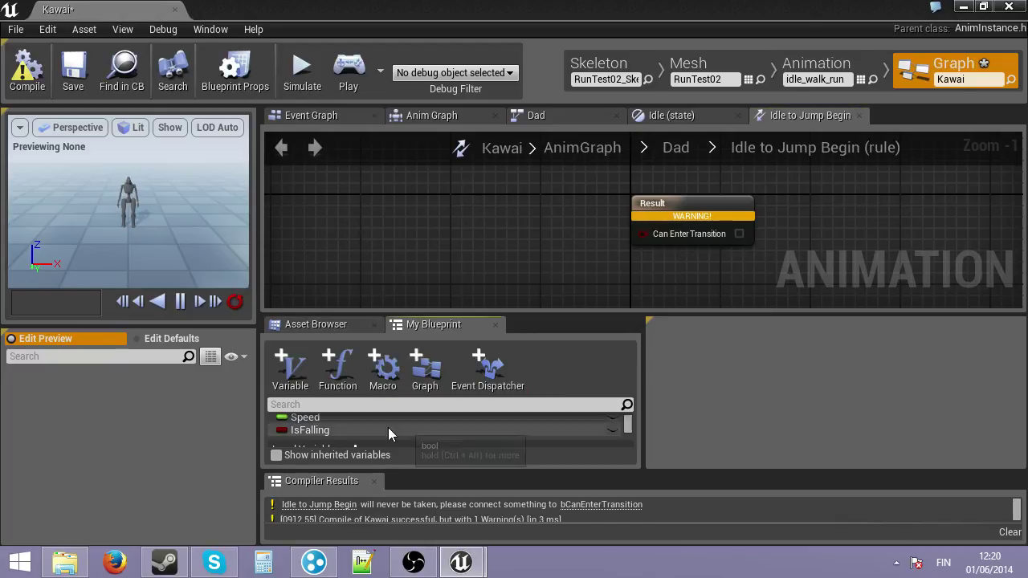
{"action": "left_click_drag", "start_coordinate": [362, 434], "coordinate": [554, 229]}
{"action": "left_click", "coordinate": [593, 255]}
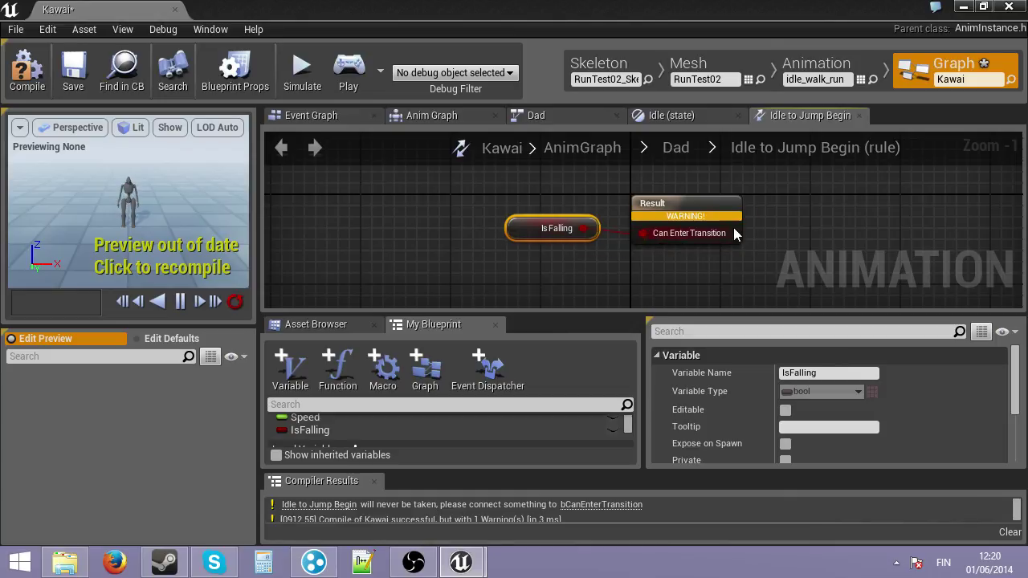
Add a new state to the Dad state machine with a transition leading to it from Jump Begin
{"action": "left_click", "coordinate": [700, 117]}
{"action": "left_click", "coordinate": [526, 116]}
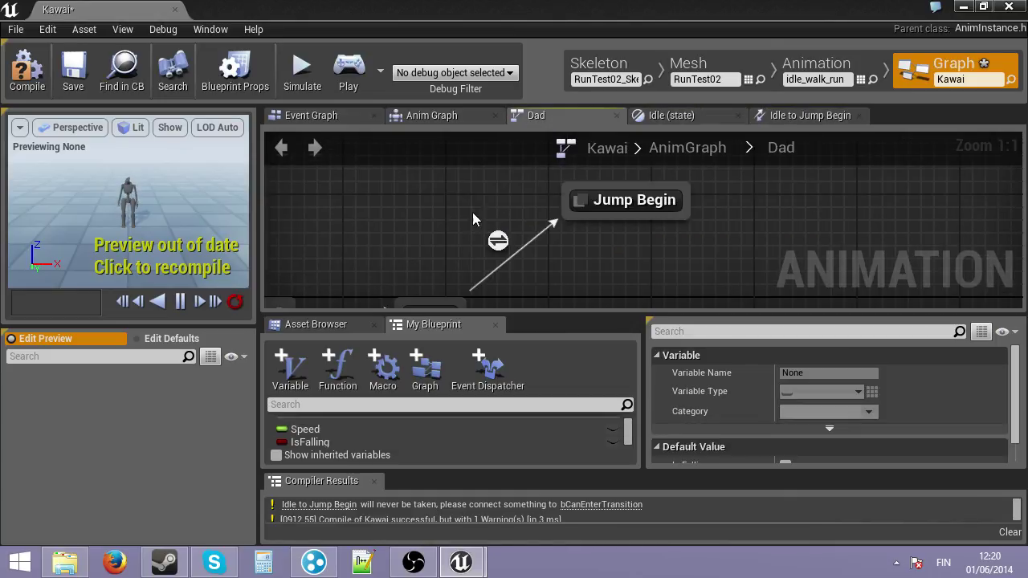
{"action": "scroll", "coordinate": [472, 212], "scroll_direction": "down", "scroll_amount": 2}
{"action": "left_click_drag", "start_coordinate": [575, 187], "coordinate": [658, 251]}
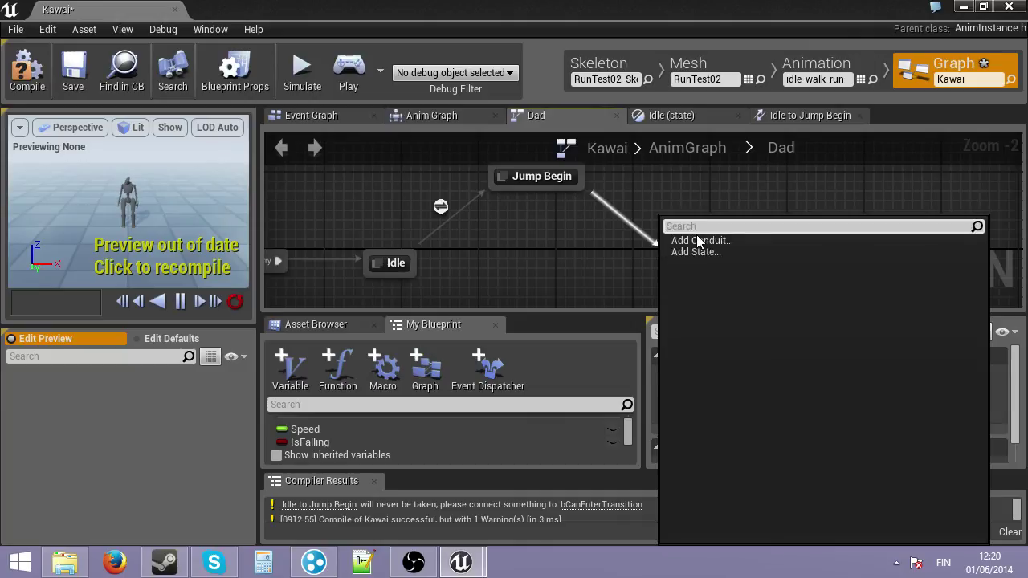
{"action": "key", "text": "ctrl+a"}
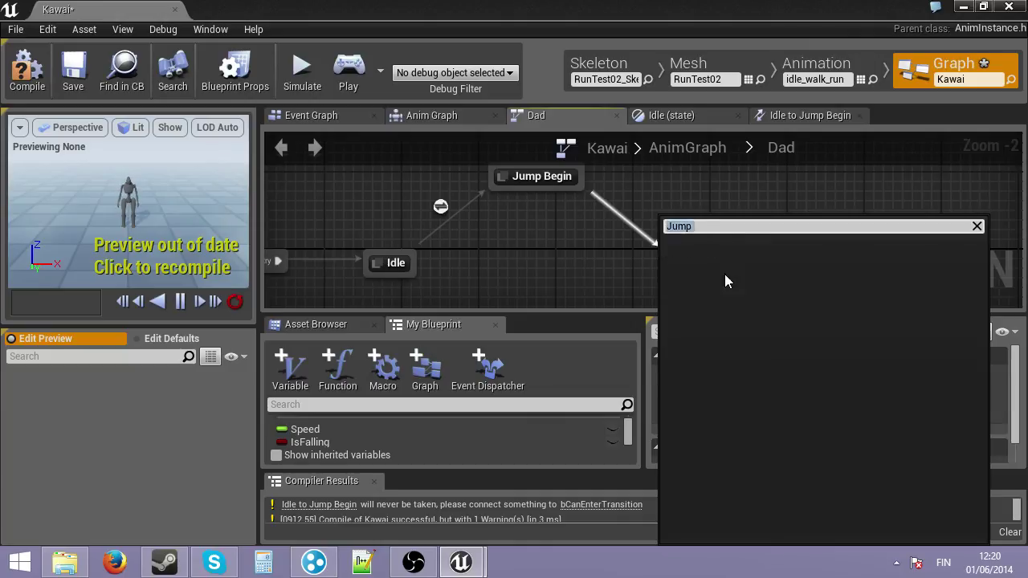
{"action": "key", "text": "BackSpace"}
{"action": "left_click", "coordinate": [694, 252]}
Rename the new state following Jump Begin to Jump Loop
{"action": "double_click", "coordinate": [693, 270]}
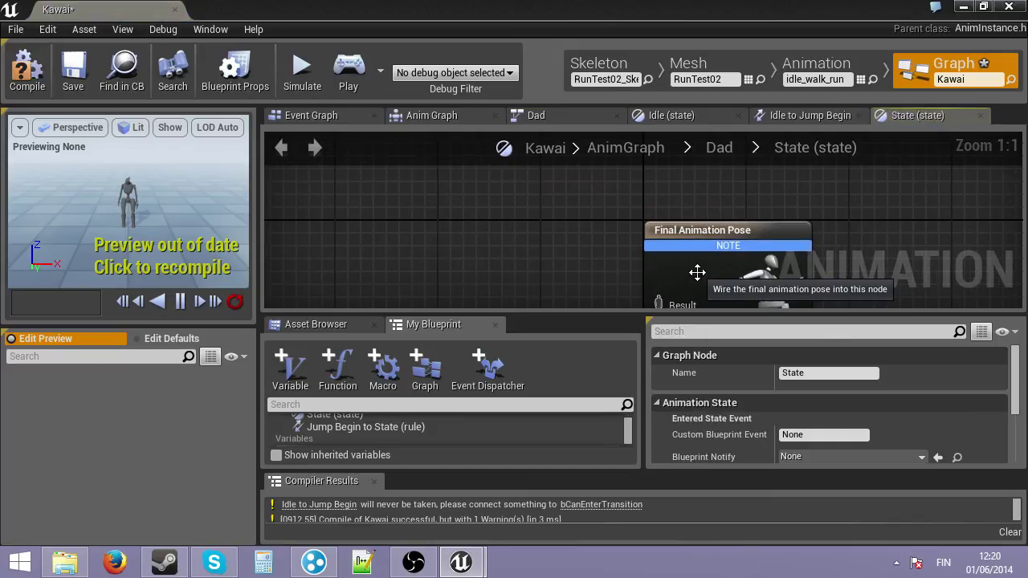
{"action": "left_click", "coordinate": [571, 119]}
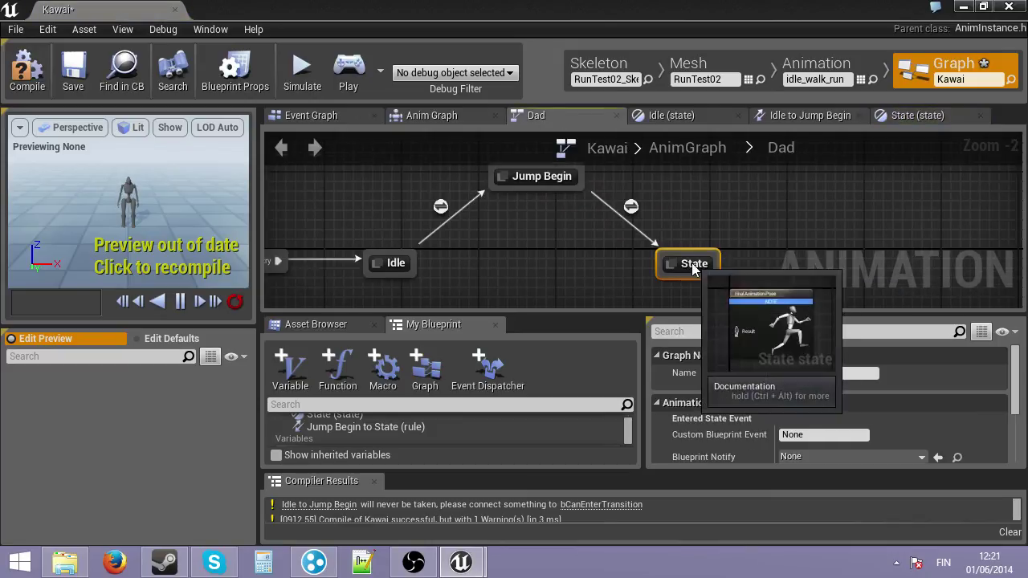
{"action": "double_click", "coordinate": [692, 268]}
{"action": "left_click", "coordinate": [522, 119]}
{"action": "left_click", "coordinate": [807, 373]}
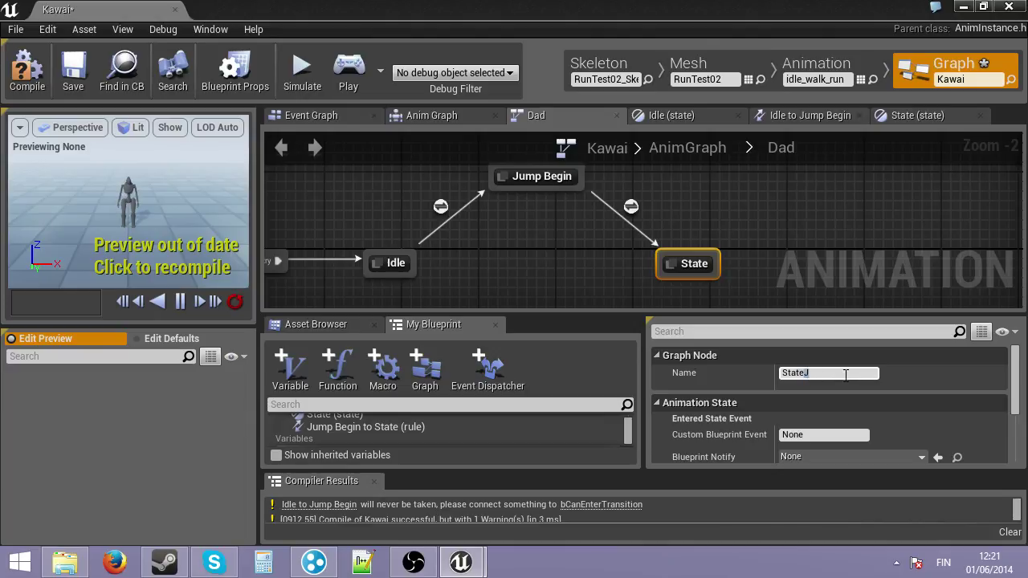
{"action": "type", "text": "Jump Lo"}
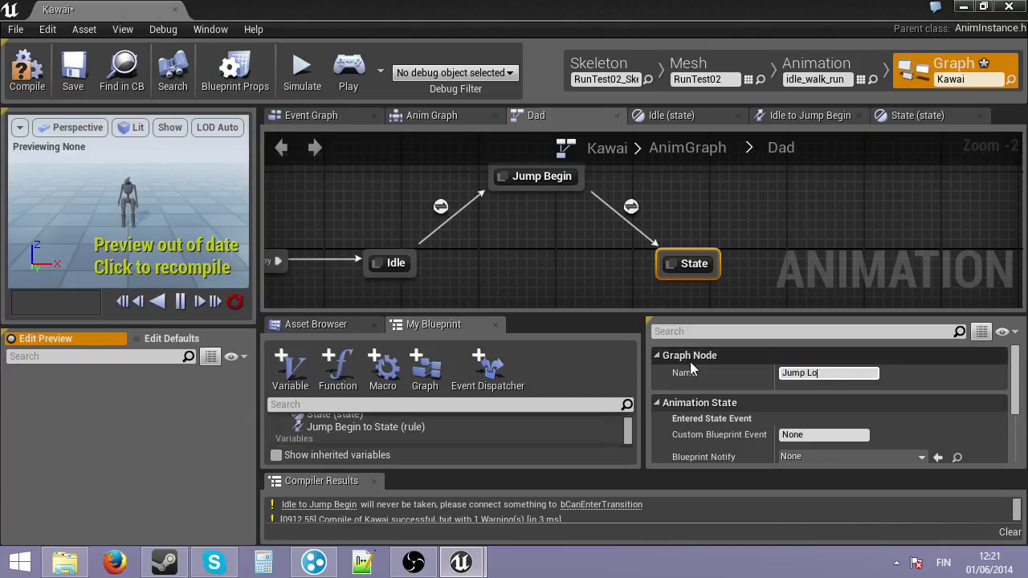
{"action": "type", "text": "o"}
{"action": "key", "text": "Return"}
{"action": "left_click", "coordinate": [837, 372]}
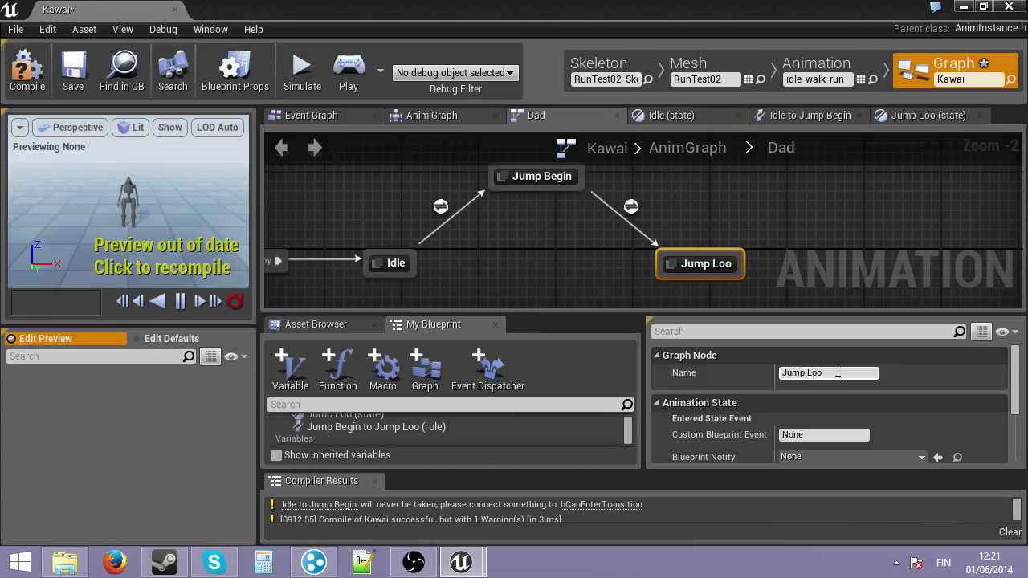
{"action": "type", "text": "p"}
{"action": "key", "text": "Return"}
Open the Jump Begin to Jump Loop transition rule and make room beside its Result node
{"action": "right_click_drag", "start_coordinate": [835, 176], "coordinate": [842, 109]}
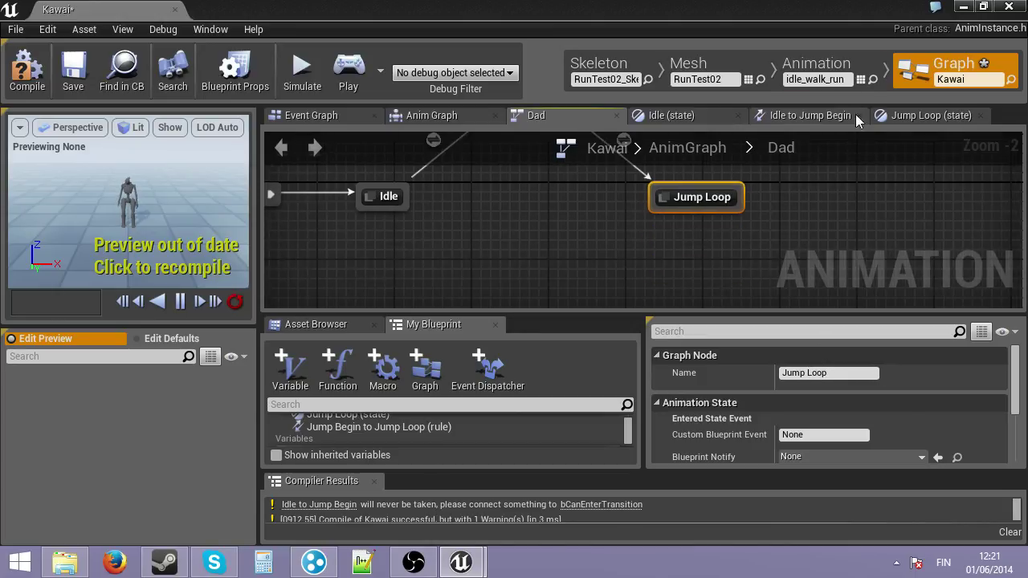
{"action": "right_click_drag", "start_coordinate": [631, 159], "coordinate": [663, 257]}
{"action": "double_click", "coordinate": [663, 240]}
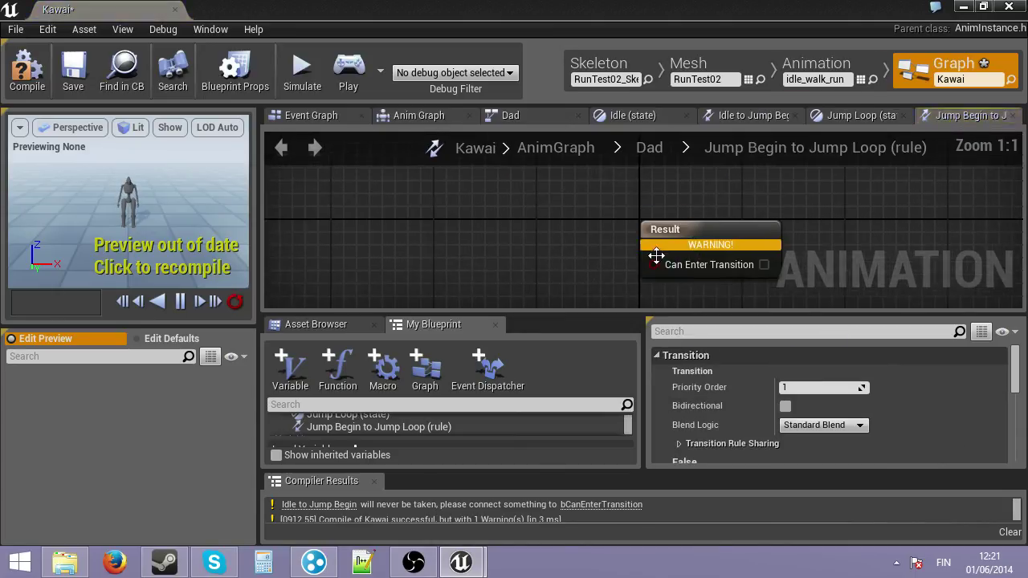
{"action": "right_click_drag", "start_coordinate": [479, 236], "coordinate": [723, 268]}
{"action": "right_click", "coordinate": [564, 232]}
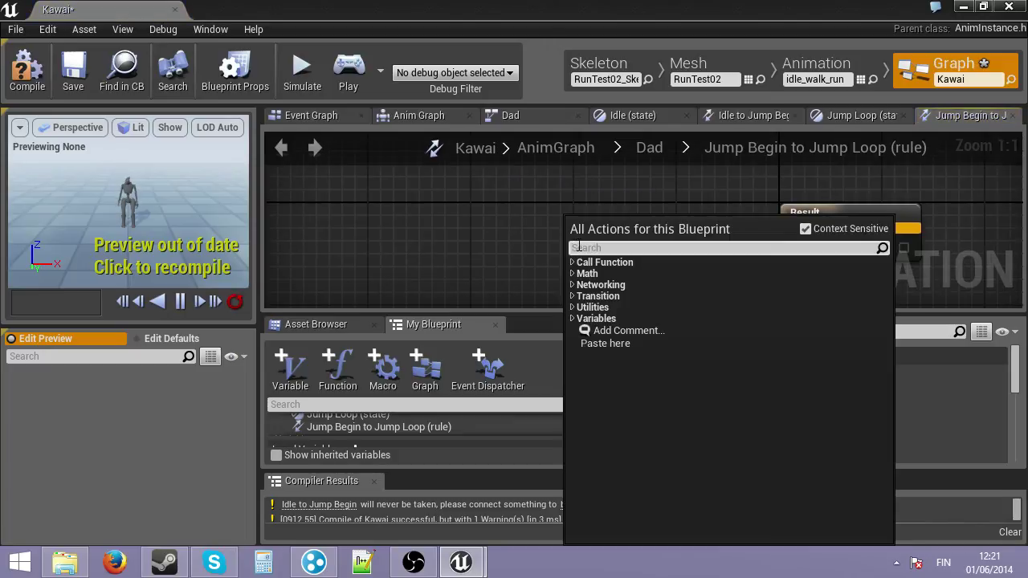
{"action": "type", "text": "t"}
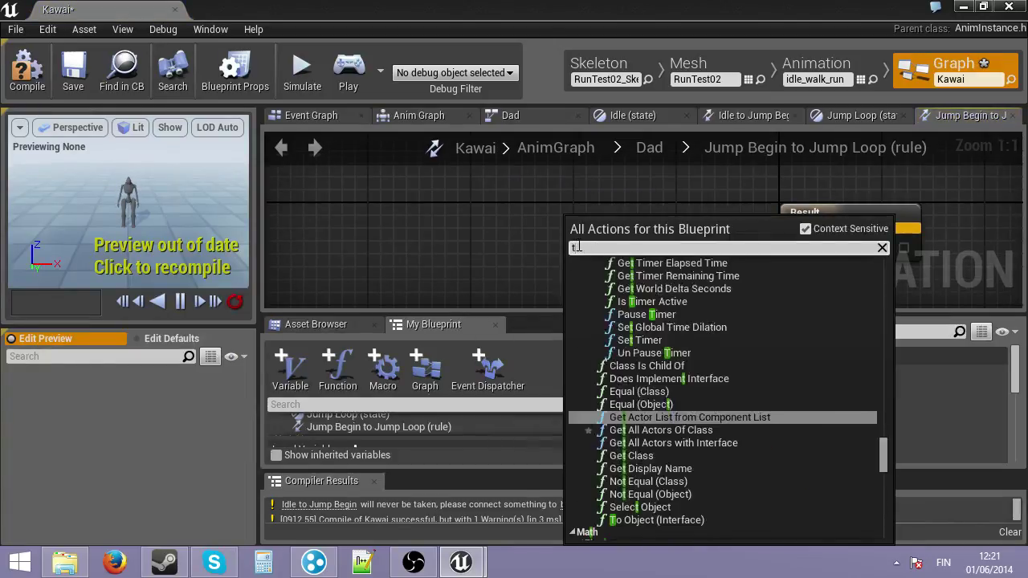
{"action": "key", "text": "BackSpace"}
{"action": "type", "text": "a"}
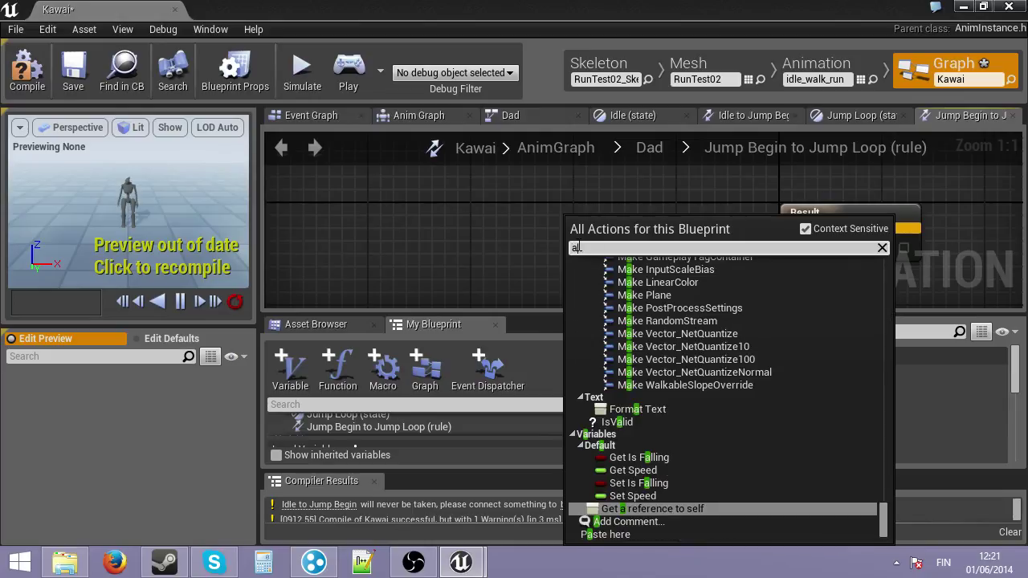
{"action": "key", "text": "BackSpace"}
{"action": "type", "text": "sec"}
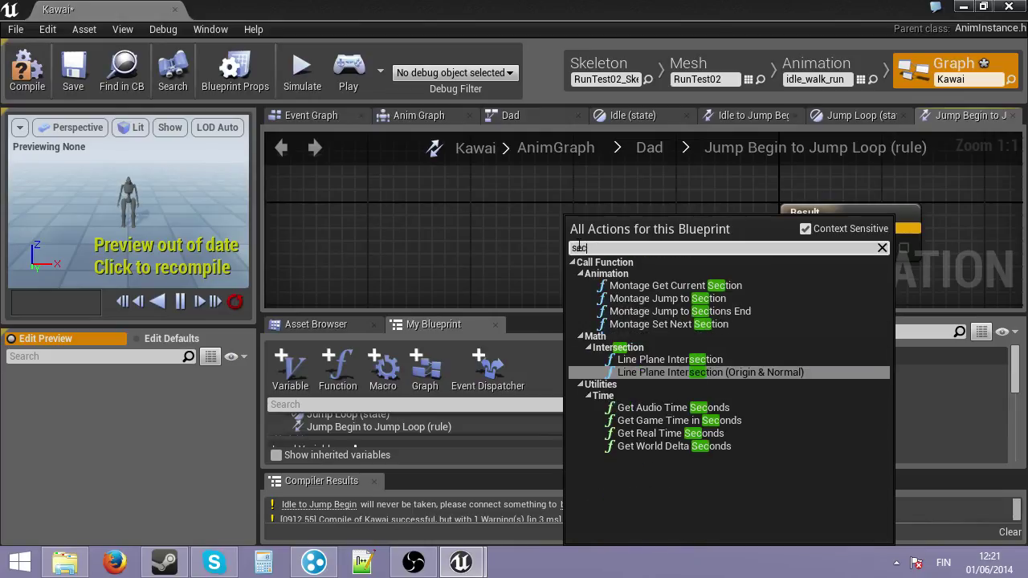
{"action": "type", "text": "ond"}
{"action": "key", "text": "BackSpace"}
{"action": "key", "text": "BackSpace"}
{"action": "key", "text": "BackSpace"}
{"action": "key", "text": "BackSpace"}
{"action": "key", "text": "BackSpace"}
{"action": "key", "text": "BackSpace"}
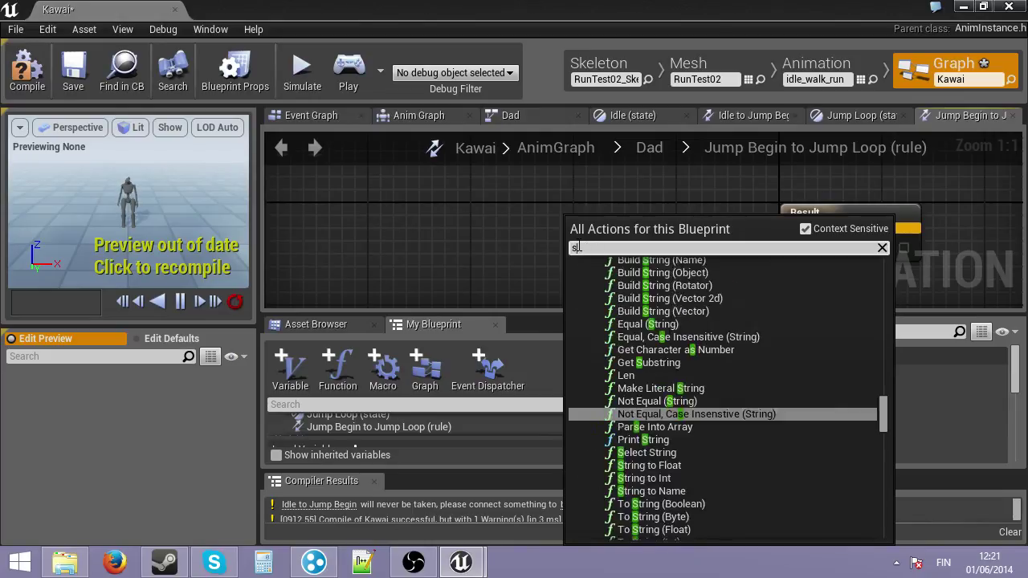
{"action": "type", "text": "h"}
{"action": "key", "text": "BackSpace"}
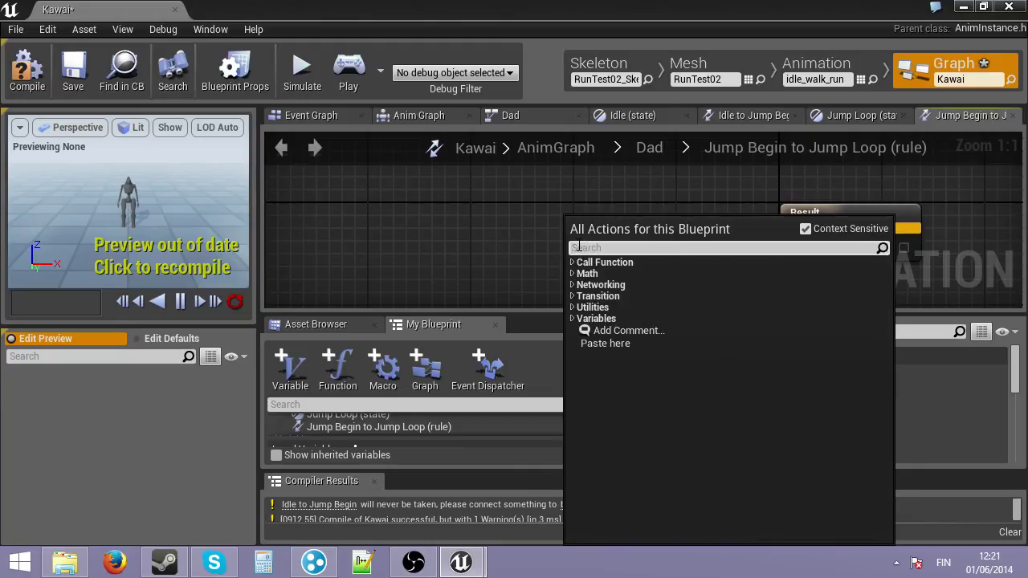
{"action": "left_click", "coordinate": [859, 117]}
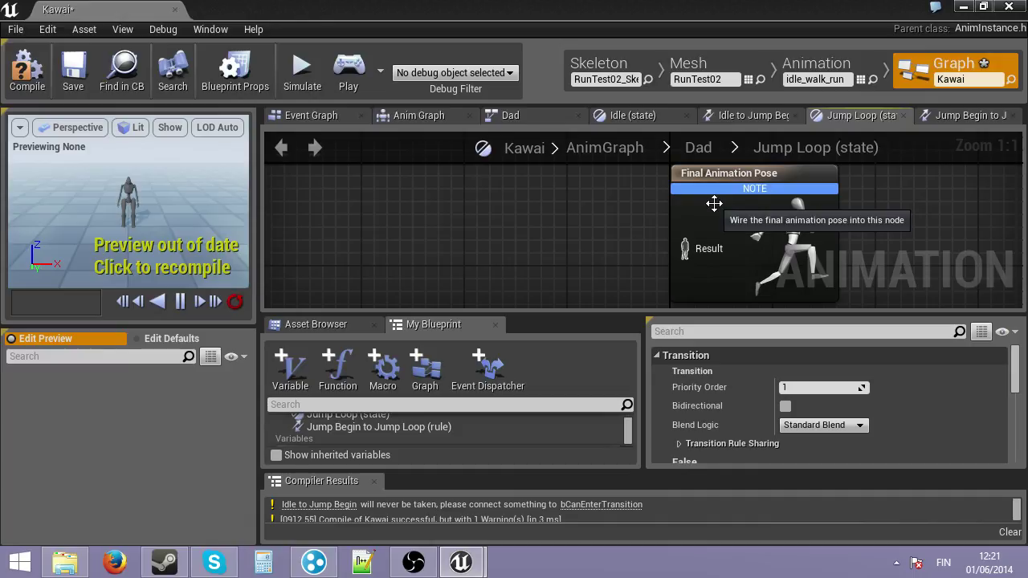
{"action": "left_click", "coordinate": [758, 118]}
{"action": "left_click", "coordinate": [628, 117]}
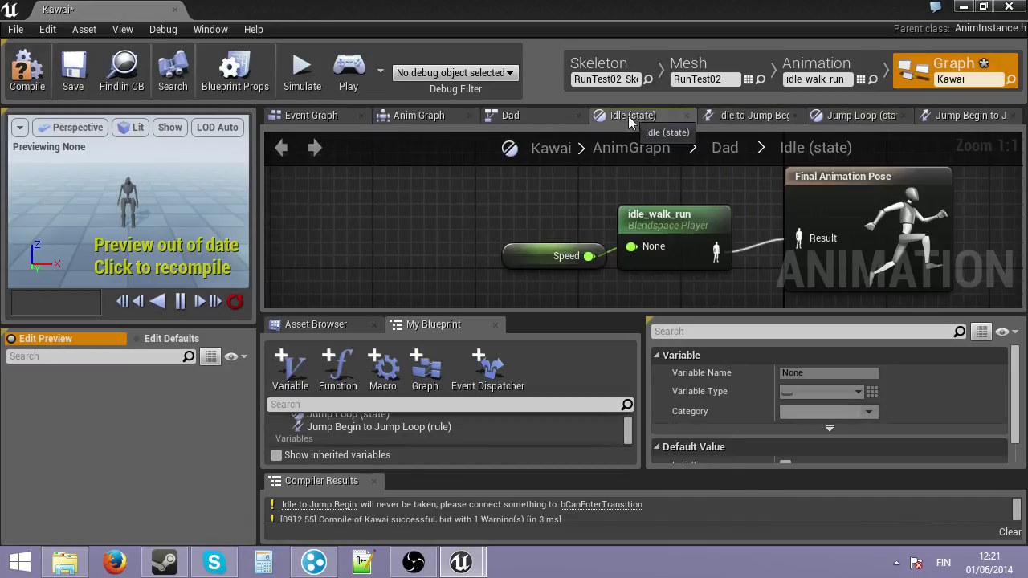
Open the Jump Begin state from the Dad state machine and add a Play Vault node using the Vault animation
{"action": "left_click", "coordinate": [522, 116]}
{"action": "right_click_drag", "start_coordinate": [560, 207], "coordinate": [551, 234]}
{"action": "double_click", "coordinate": [551, 234]}
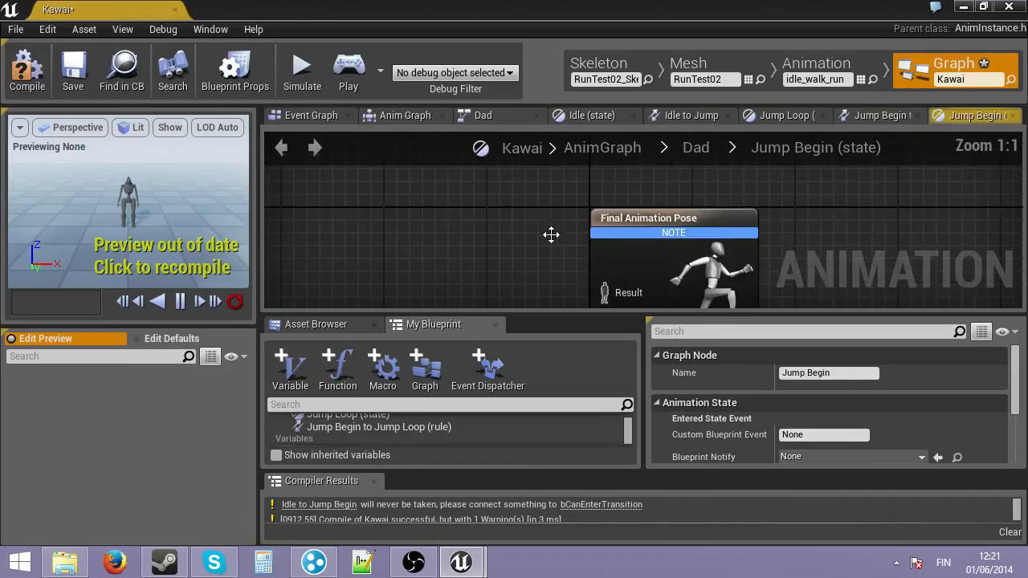
{"action": "left_click", "coordinate": [316, 325]}
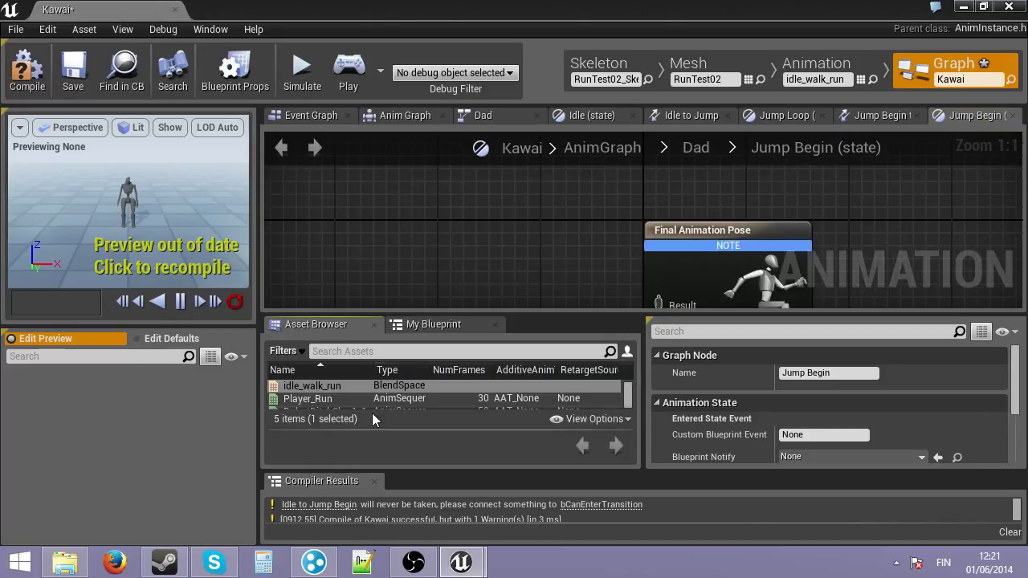
{"action": "scroll", "coordinate": [353, 401], "scroll_direction": "down", "scroll_amount": 3}
{"action": "left_click_drag", "start_coordinate": [339, 403], "coordinate": [469, 249]}
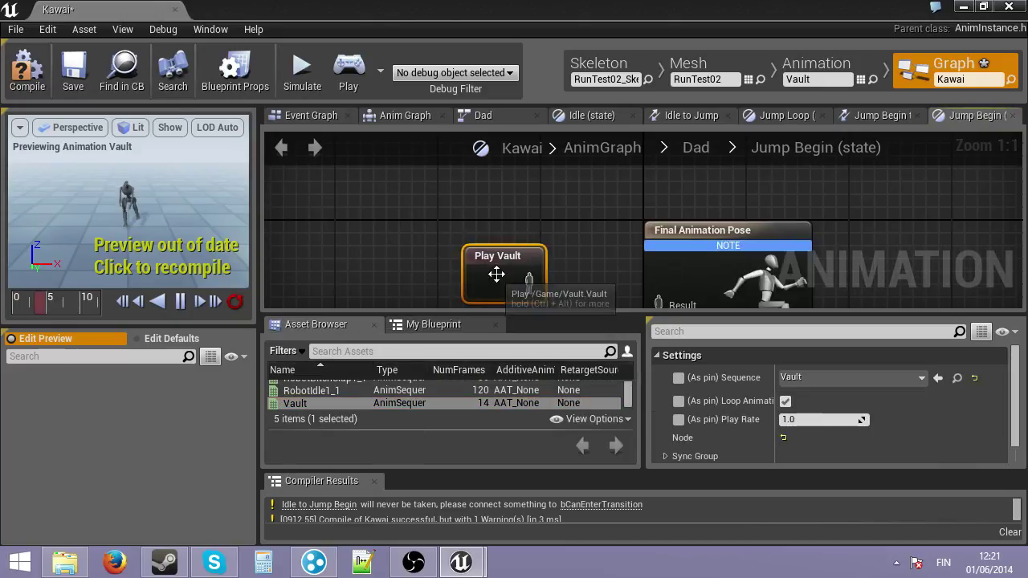
Connect Play Vault to the Final Animation Pose result in the Jump Begin state and compile the blueprint
{"action": "right_click_drag", "start_coordinate": [496, 271], "coordinate": [448, 195]}
{"action": "left_click_drag", "start_coordinate": [488, 214], "coordinate": [617, 235]}
{"action": "right_click_drag", "start_coordinate": [558, 230], "coordinate": [553, 291]}
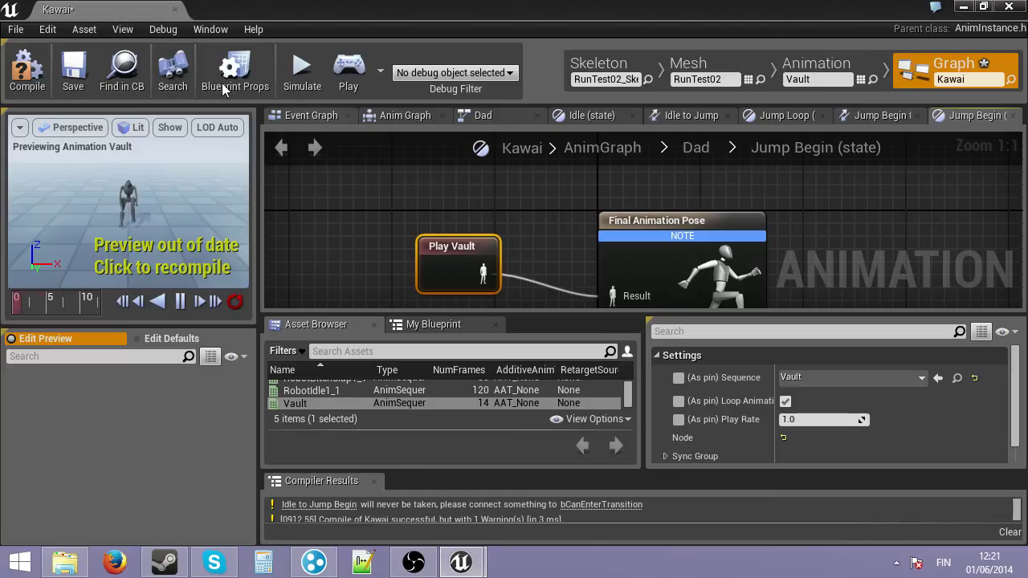
{"action": "left_click", "coordinate": [27, 69]}
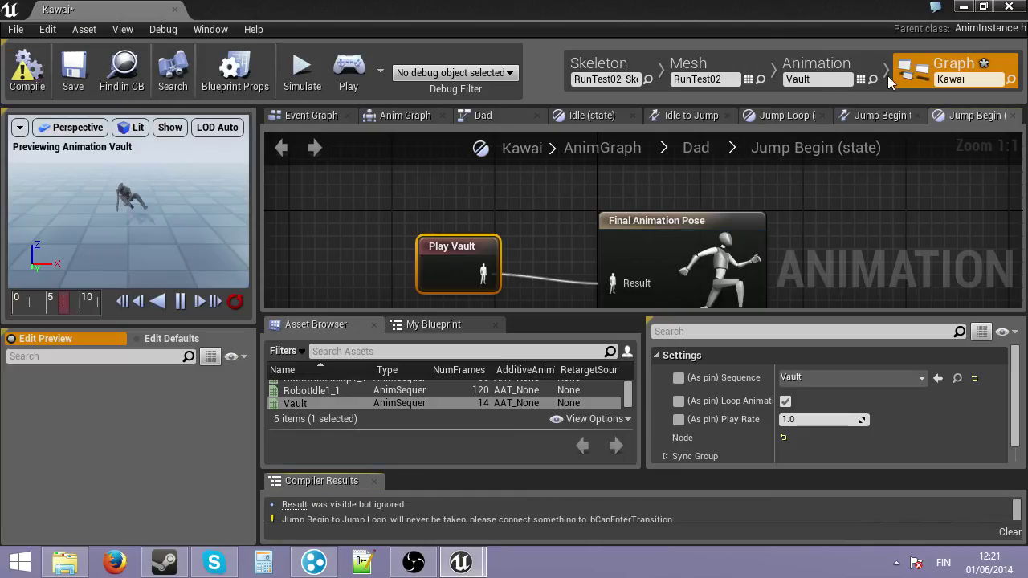
{"action": "left_click", "coordinate": [496, 119]}
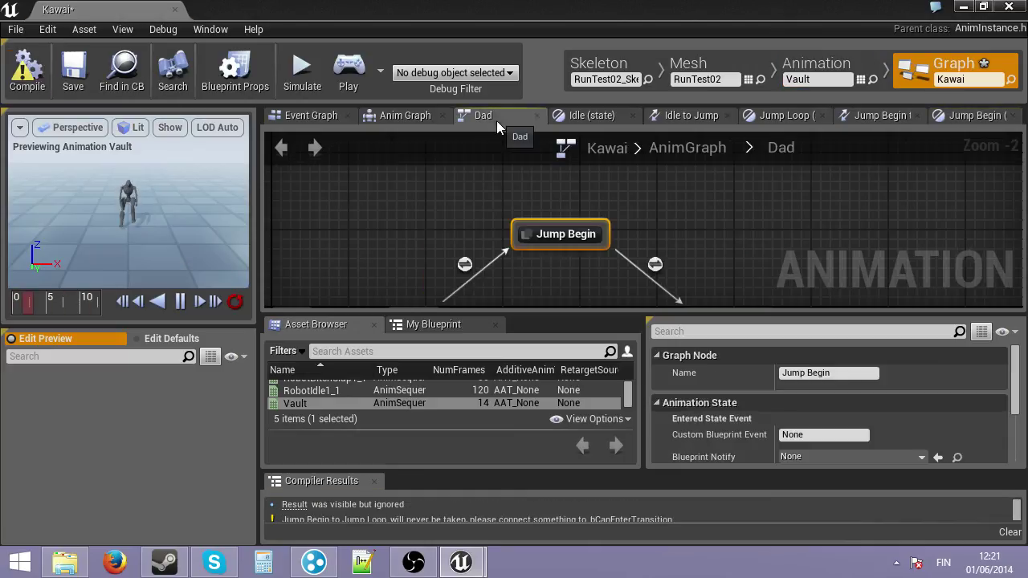
{"action": "left_click", "coordinate": [606, 115]}
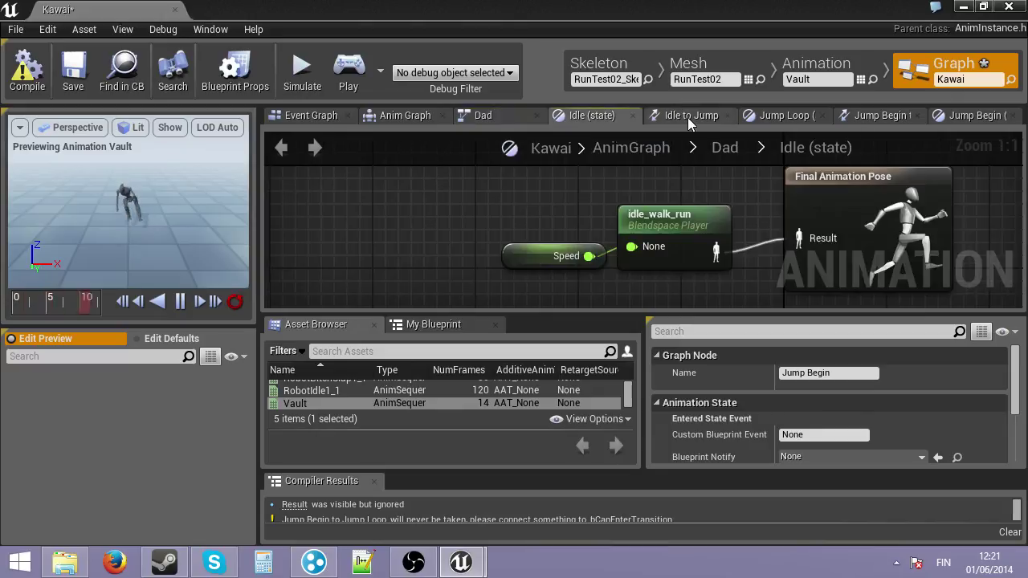
{"action": "left_click", "coordinate": [687, 117]}
{"action": "left_click", "coordinate": [784, 117]}
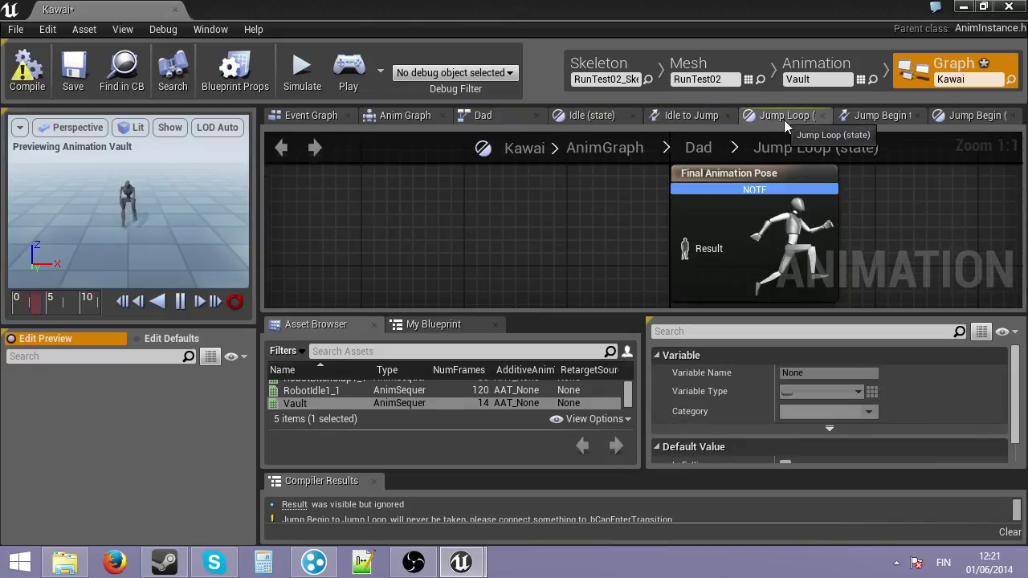
{"action": "right_click", "coordinate": [471, 245]}
{"action": "type", "text": "time"}
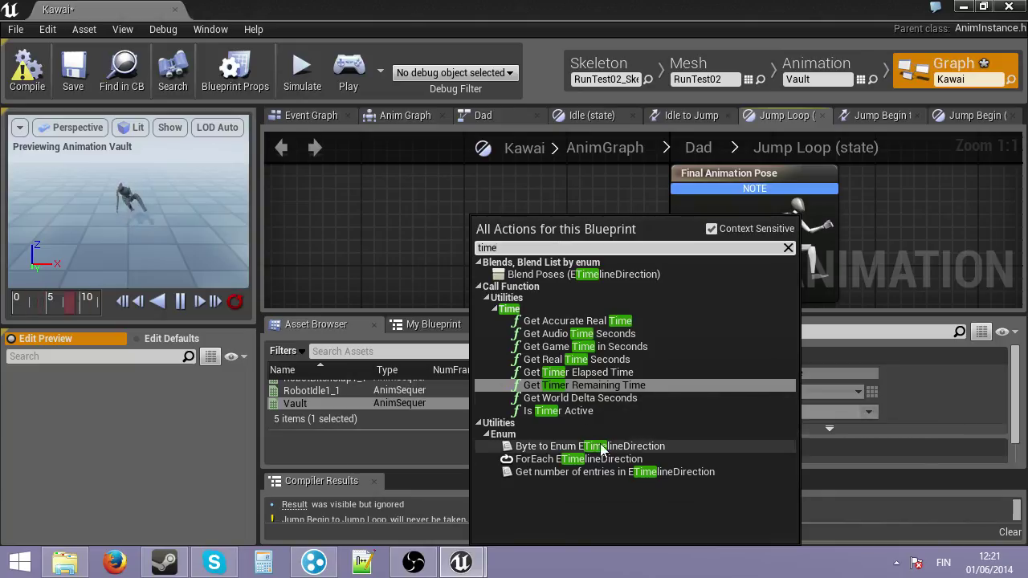
{"action": "key", "text": "BackSpace"}
{"action": "key", "text": "BackSpace"}
{"action": "key", "text": "BackSpace"}
{"action": "key", "text": "BackSpace"}
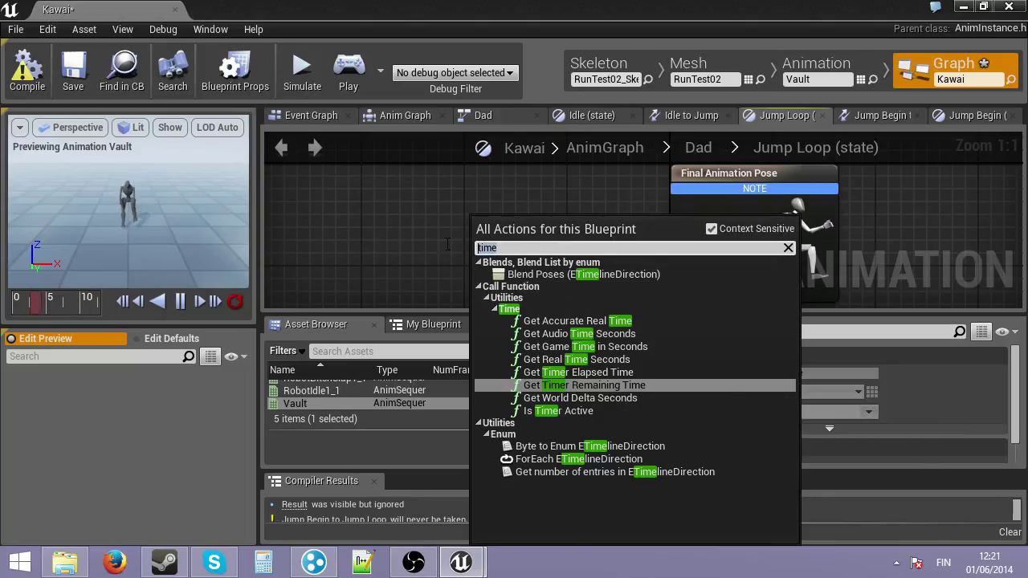
{"action": "type", "text": "k"}
{"action": "key", "text": "BackSpace"}
{"action": "type", "text": "left"}
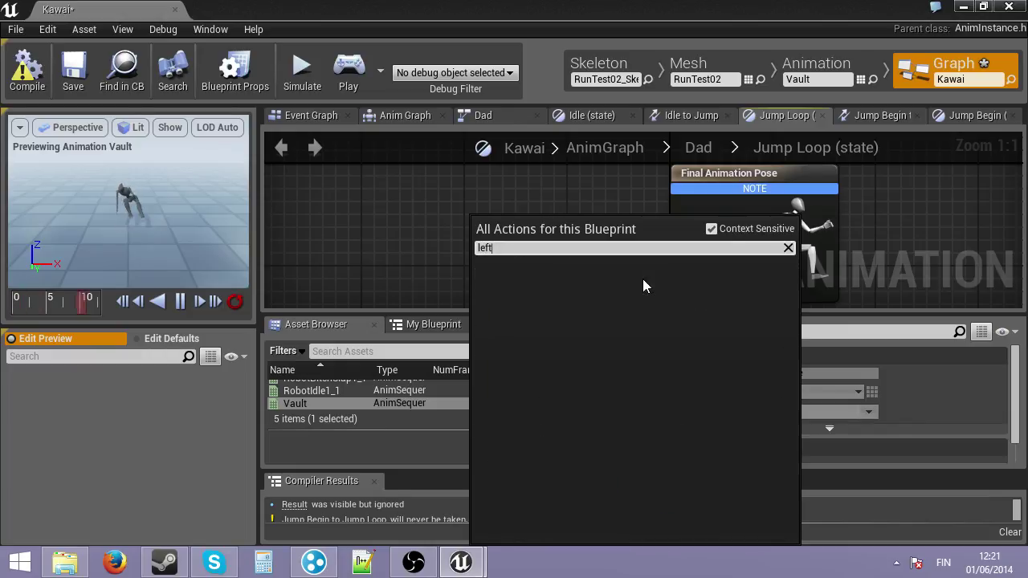
{"action": "key", "text": "BackSpace"}
{"action": "key", "text": "BackSpace"}
{"action": "key", "text": "BackSpace"}
{"action": "key", "text": "BackSpace"}
{"action": "left_click", "coordinate": [477, 272]}
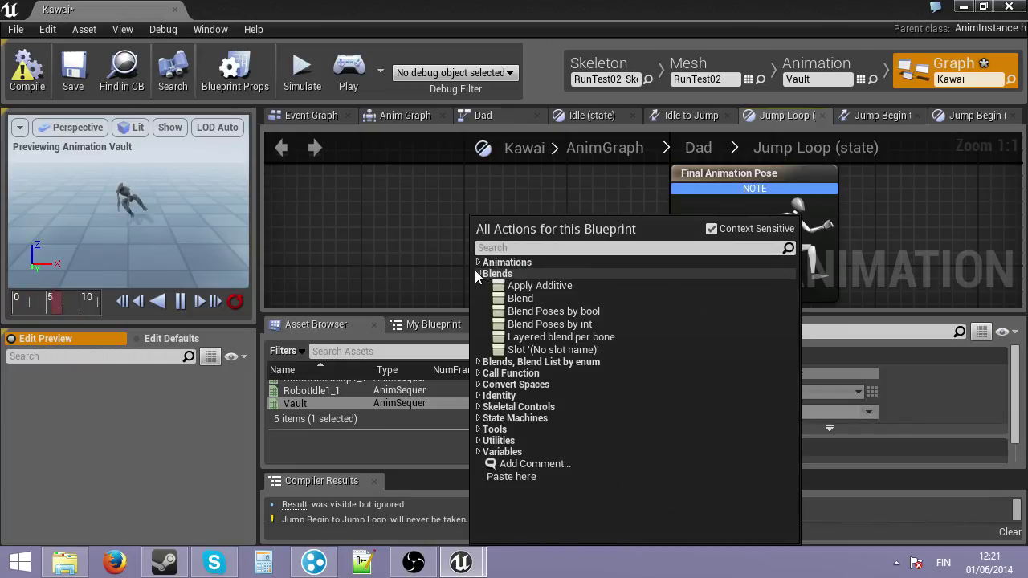
{"action": "left_click", "coordinate": [477, 273]}
{"action": "left_click", "coordinate": [478, 263]}
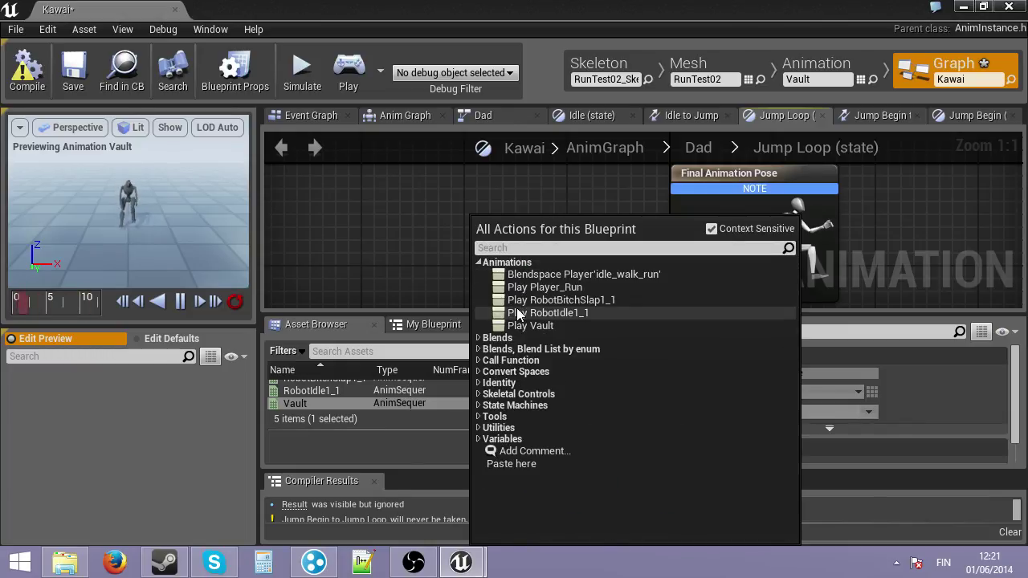
{"action": "left_click", "coordinate": [477, 262]}
{"action": "left_click", "coordinate": [401, 233]}
Recompile the Kawai blueprint and enlarge the compiler results area to show all its messages
{"action": "left_click", "coordinate": [33, 76]}
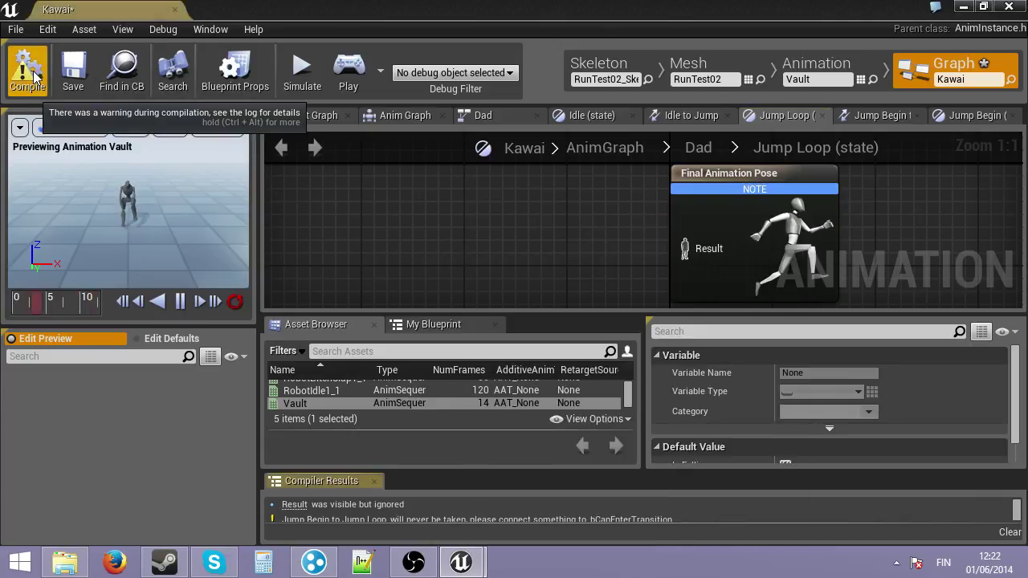
{"action": "left_click", "coordinate": [27, 71]}
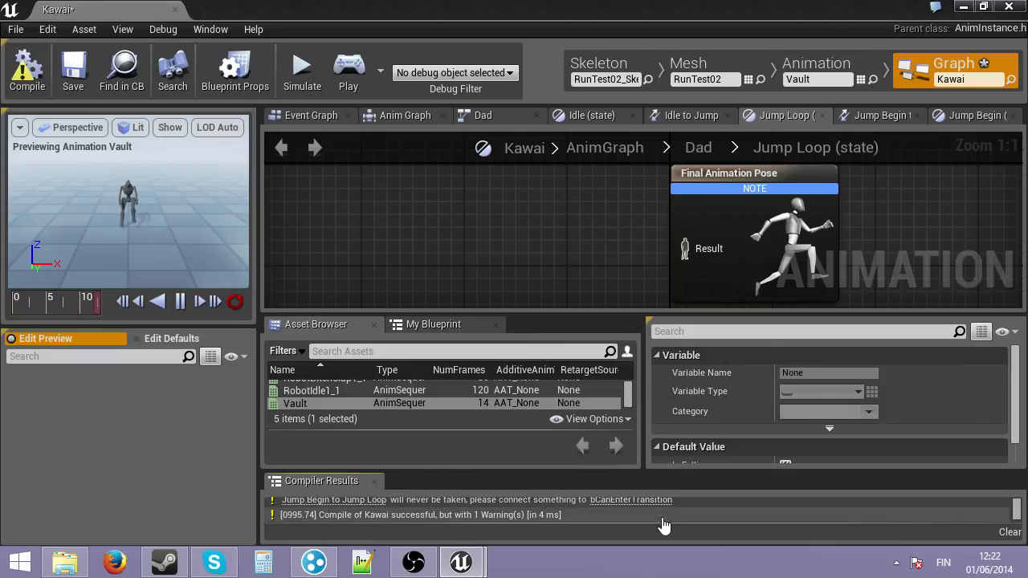
{"action": "left_click_drag", "start_coordinate": [562, 472], "coordinate": [552, 432]}
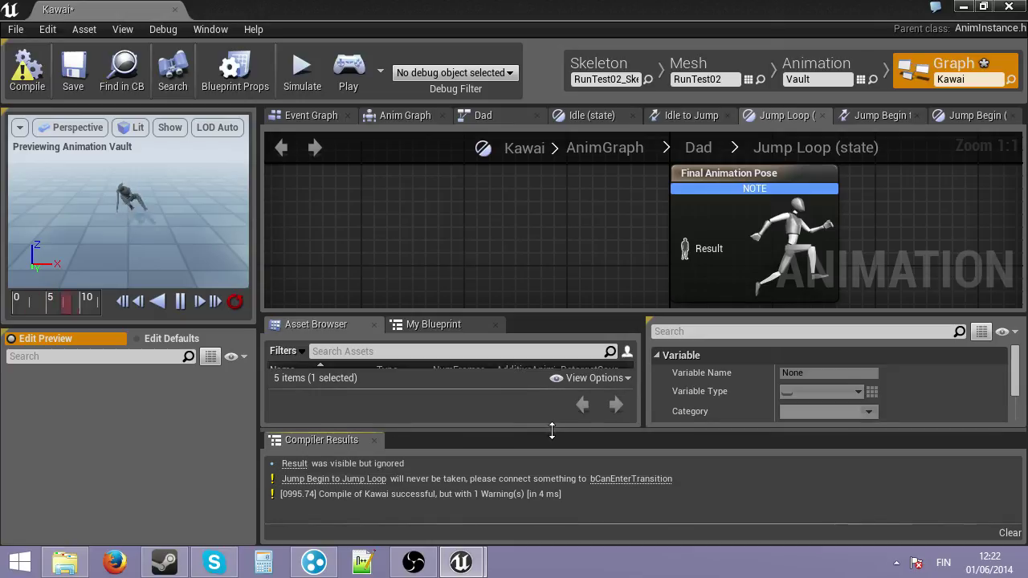
{"action": "right_click_drag", "start_coordinate": [599, 192], "coordinate": [622, 178]}
{"action": "scroll", "coordinate": [607, 205], "scroll_direction": "down", "scroll_amount": 1}
Add a Time Remaining for 'Vault' node to the Jump Begin to Jump Loop transition rule
{"action": "left_click", "coordinate": [685, 115]}
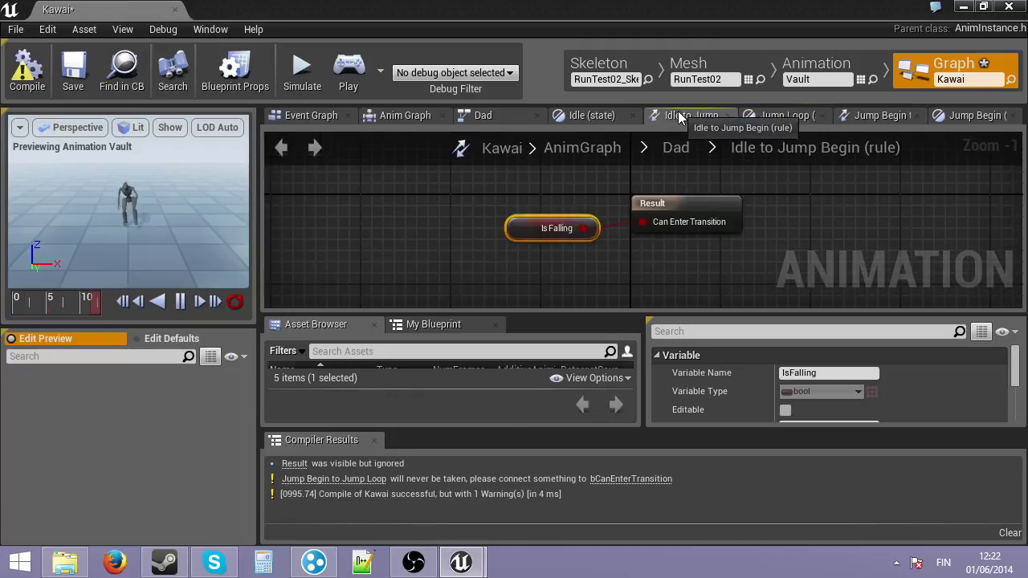
{"action": "left_click", "coordinate": [863, 117]}
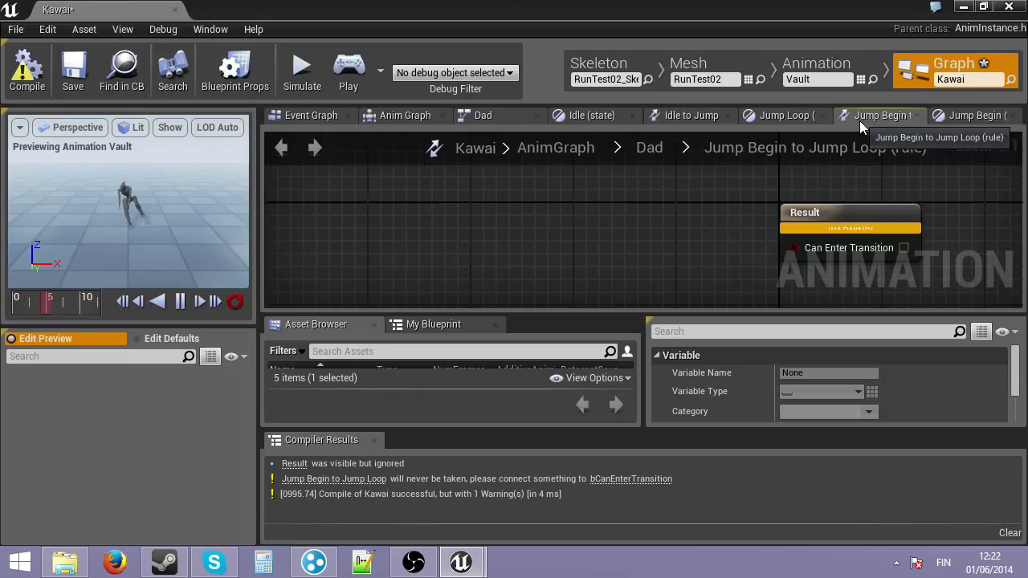
{"action": "right_click", "coordinate": [470, 238]}
{"action": "type", "text": "time"}
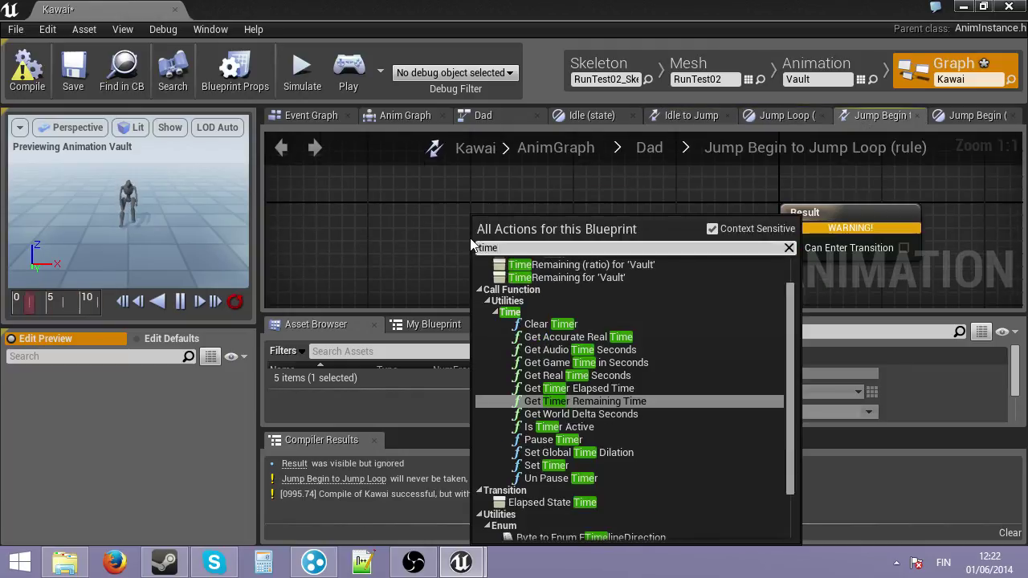
{"action": "left_click", "coordinate": [554, 278]}
Feed the Vault Time Remaining output into a new Float < Float comparison node
{"action": "left_click_drag", "start_coordinate": [559, 273], "coordinate": [618, 265]}
{"action": "type", "text": "<"}
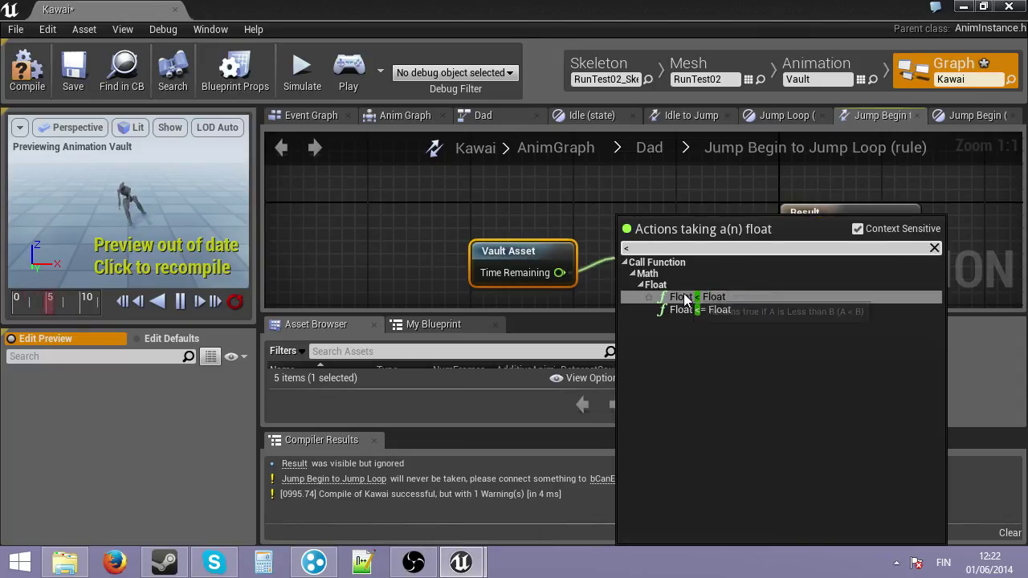
{"action": "left_click", "coordinate": [685, 297]}
Set the comparison threshold to 0.1 and connect its result to Can Enter Transition
{"action": "left_click", "coordinate": [650, 249]}
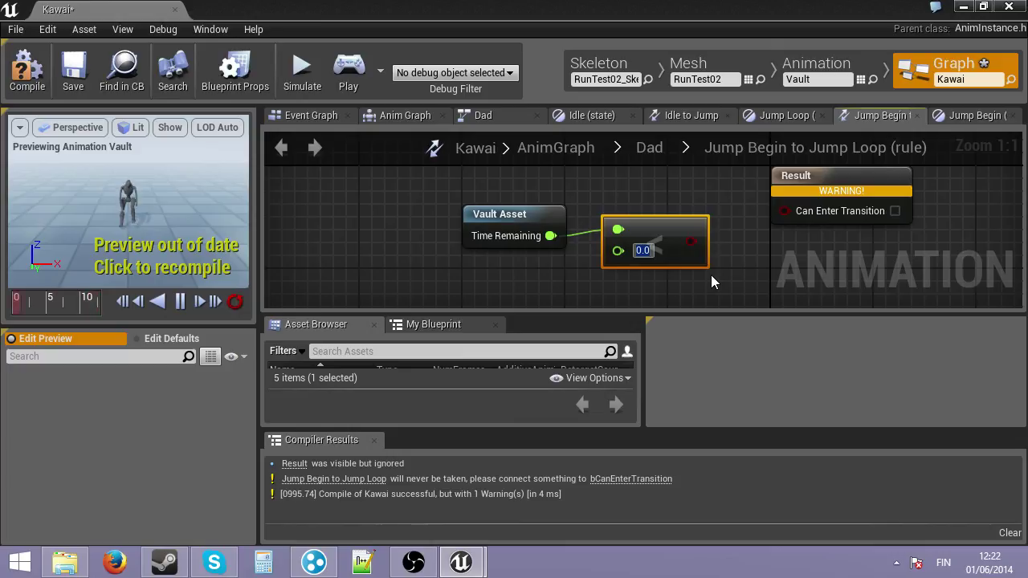
{"action": "key", "text": "BackSpace"}
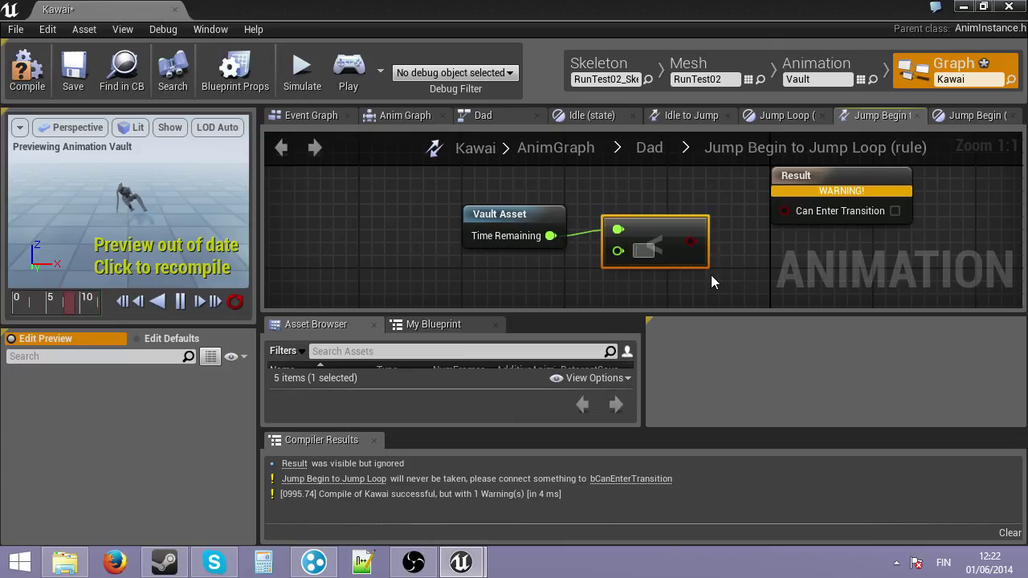
{"action": "type", "text": "0.1"}
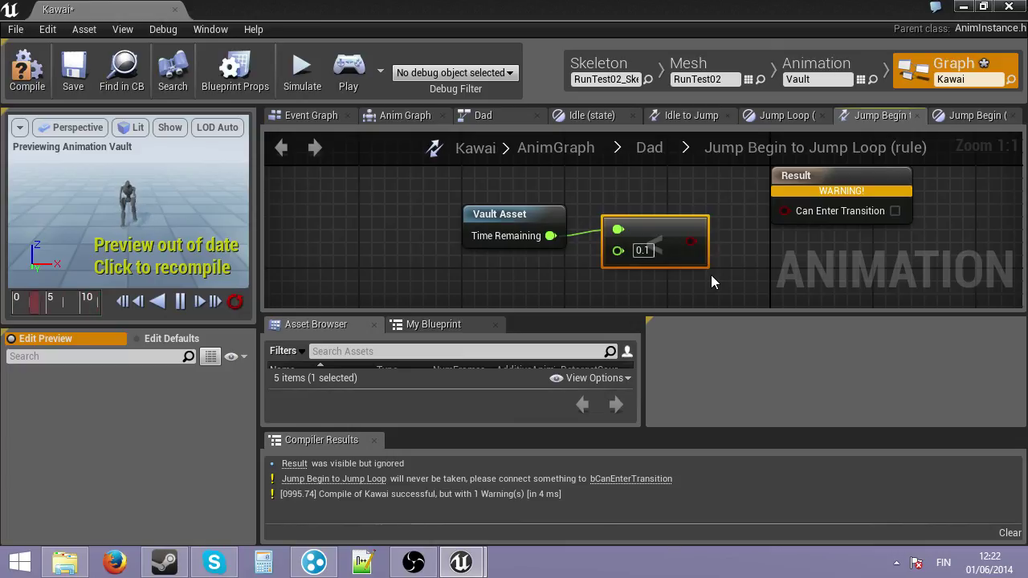
{"action": "left_click_drag", "start_coordinate": [699, 243], "coordinate": [785, 210]}
{"action": "scroll", "coordinate": [723, 213], "scroll_direction": "down", "scroll_amount": 1}
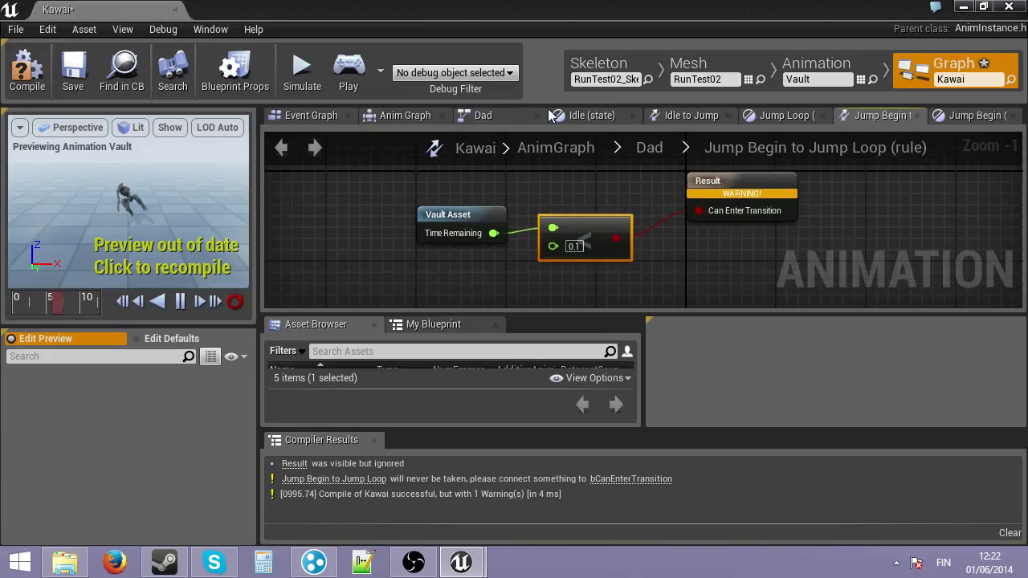
{"action": "left_click", "coordinate": [835, 118]}
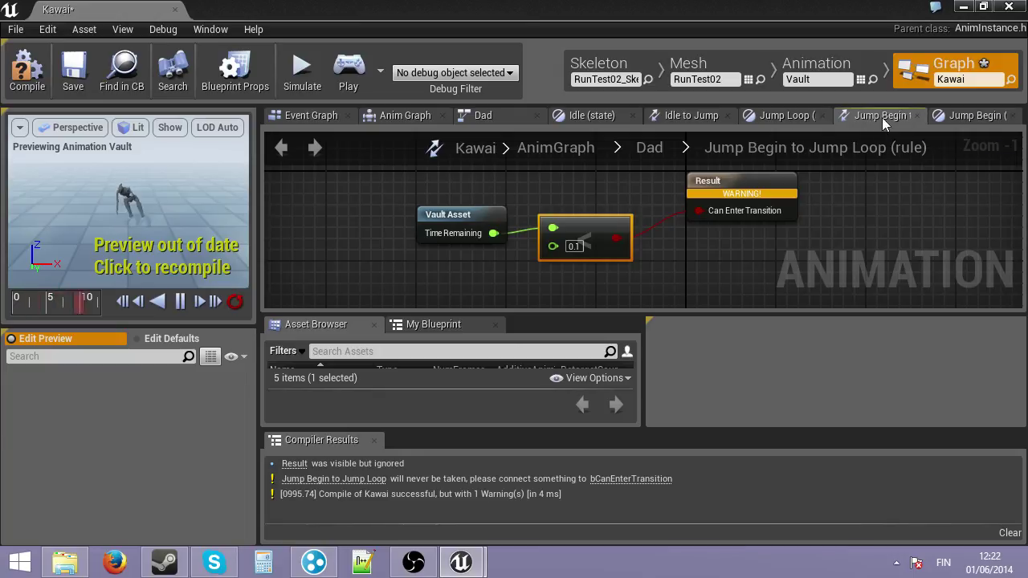
{"action": "left_click", "coordinate": [768, 119]}
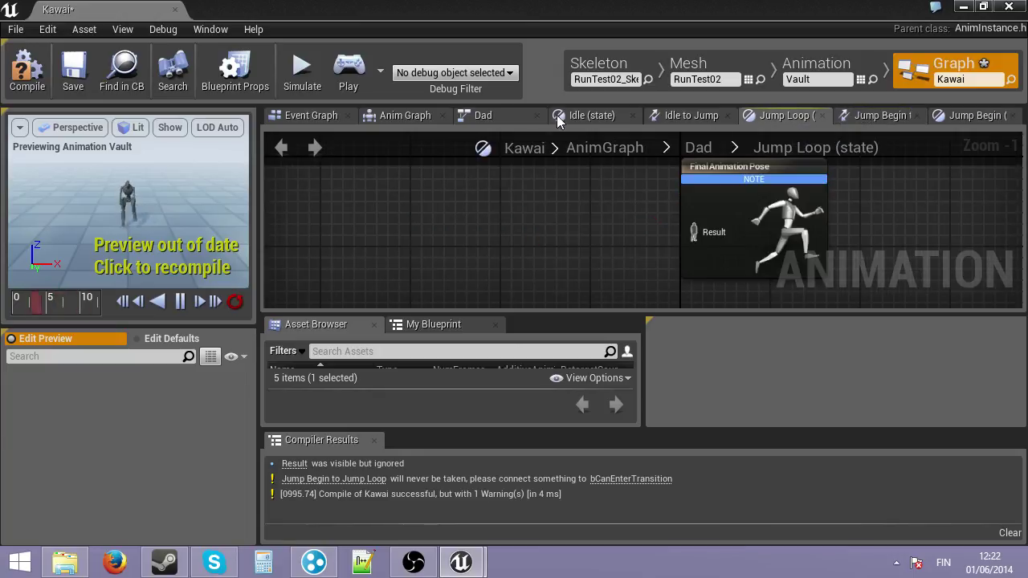
{"action": "left_click", "coordinate": [521, 121]}
{"action": "double_click", "coordinate": [630, 213]}
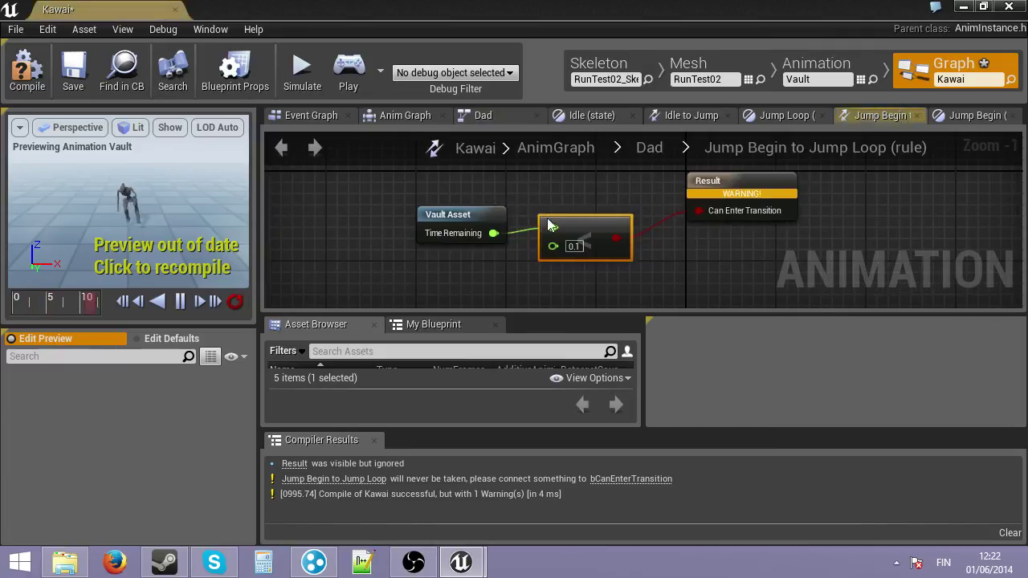
Open the Jump Loop state and examine the available animation assets for one that suits it
{"action": "left_click", "coordinate": [495, 115]}
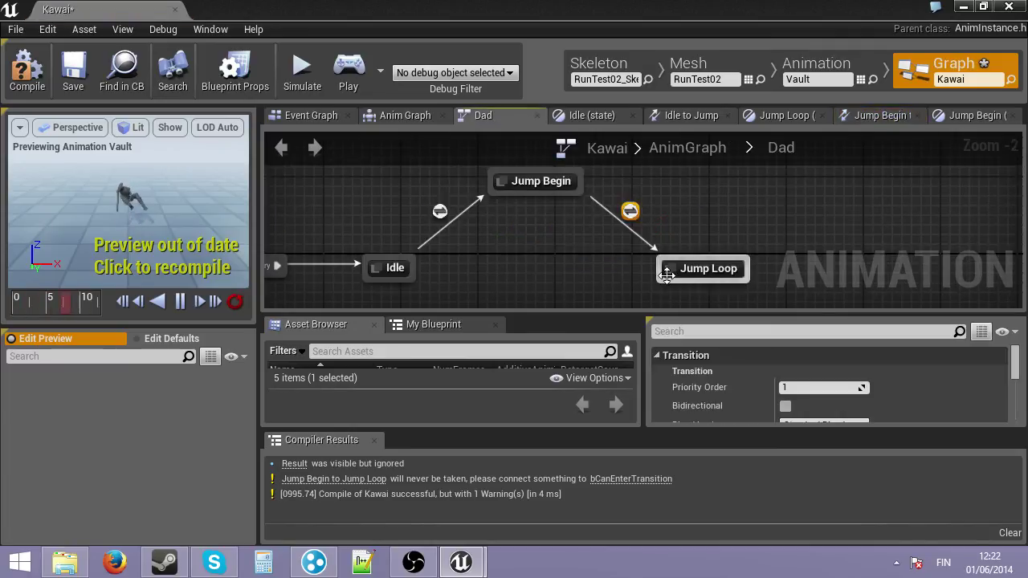
{"action": "double_click", "coordinate": [703, 268]}
{"action": "scroll", "coordinate": [548, 281], "scroll_direction": "down", "scroll_amount": 1}
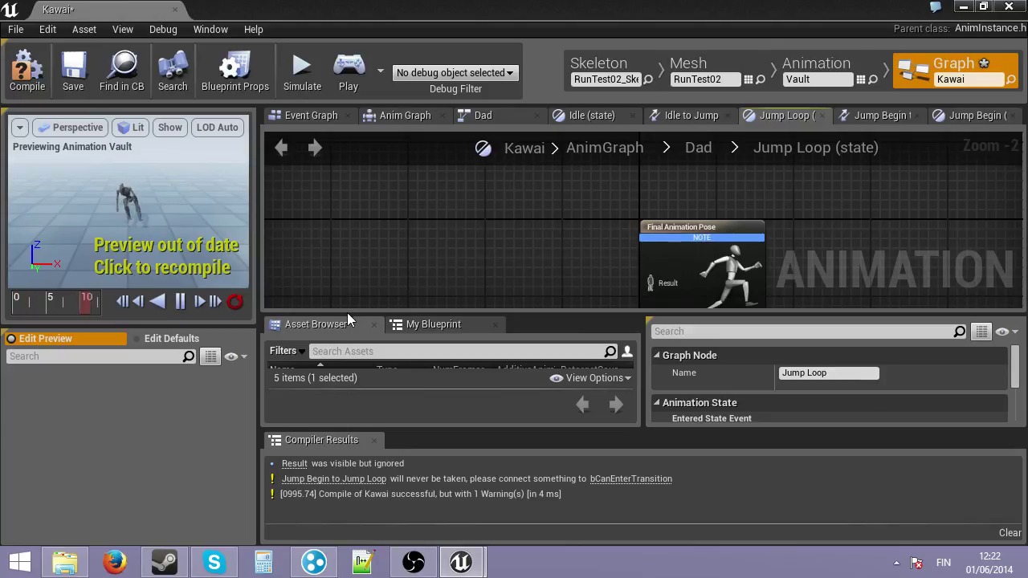
{"action": "left_click_drag", "start_coordinate": [348, 314], "coordinate": [349, 251]}
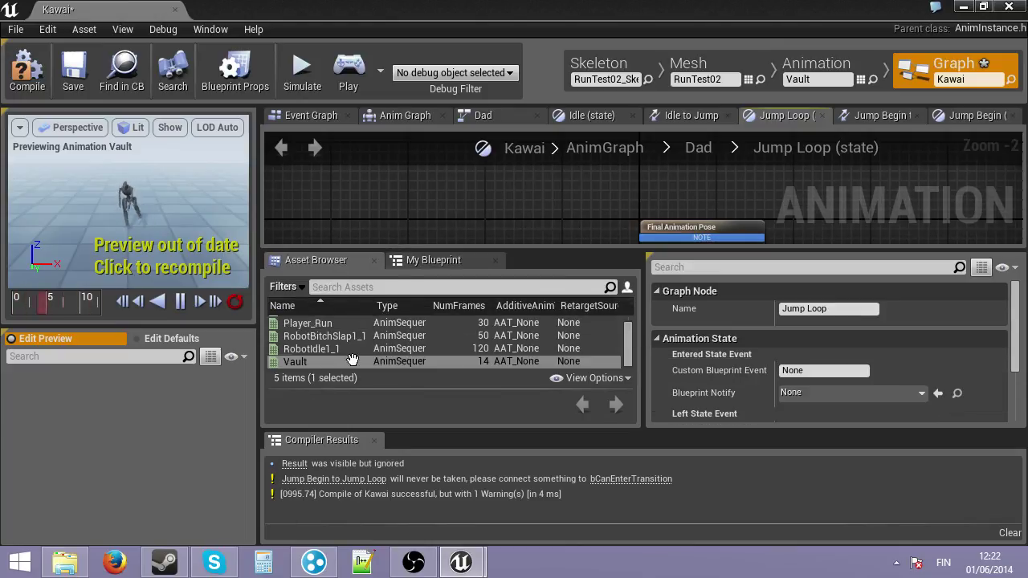
{"action": "scroll", "coordinate": [362, 345], "scroll_direction": "up", "scroll_amount": 1}
{"action": "scroll", "coordinate": [386, 329], "scroll_direction": "down", "scroll_amount": 1}
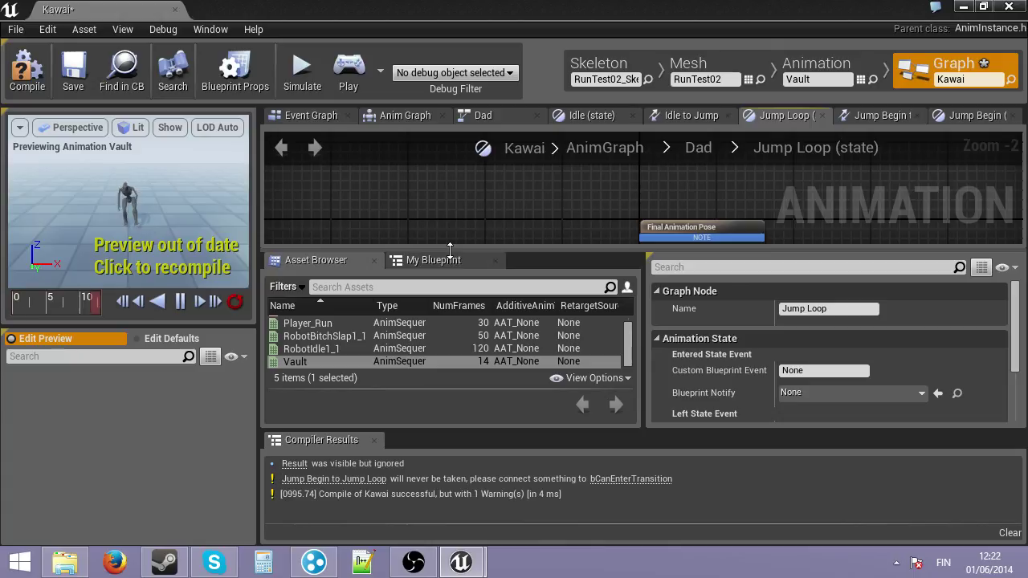
{"action": "left_click_drag", "start_coordinate": [454, 250], "coordinate": [454, 328]}
{"action": "right_click_drag", "start_coordinate": [558, 231], "coordinate": [514, 216]}
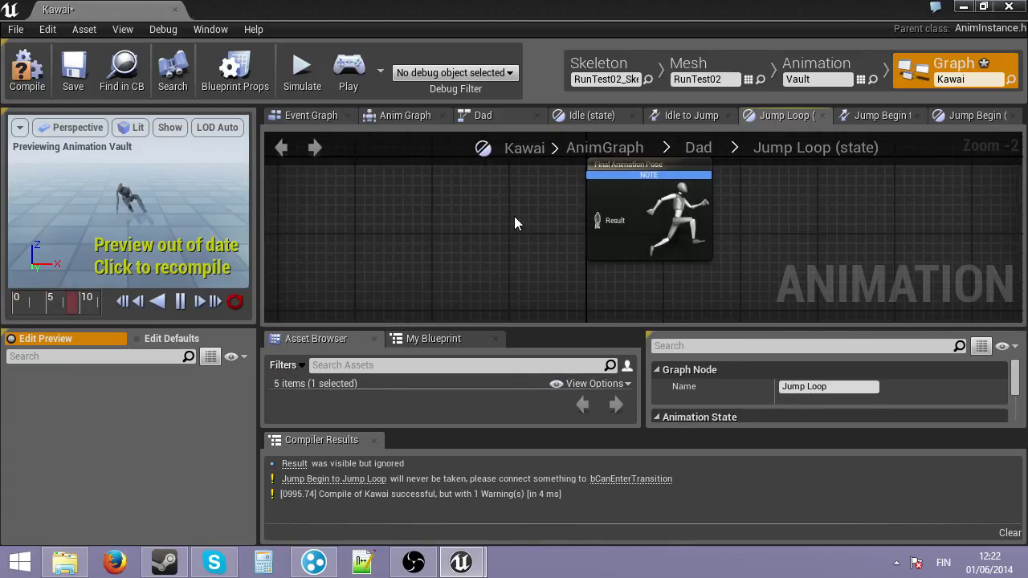
Add a new state reached by a transition from Jump Loop in the Dad state machine and name it Landing
{"action": "left_click", "coordinate": [495, 120]}
{"action": "right_click_drag", "start_coordinate": [627, 262], "coordinate": [653, 199]}
{"action": "scroll", "coordinate": [691, 215], "scroll_direction": "down", "scroll_amount": 2}
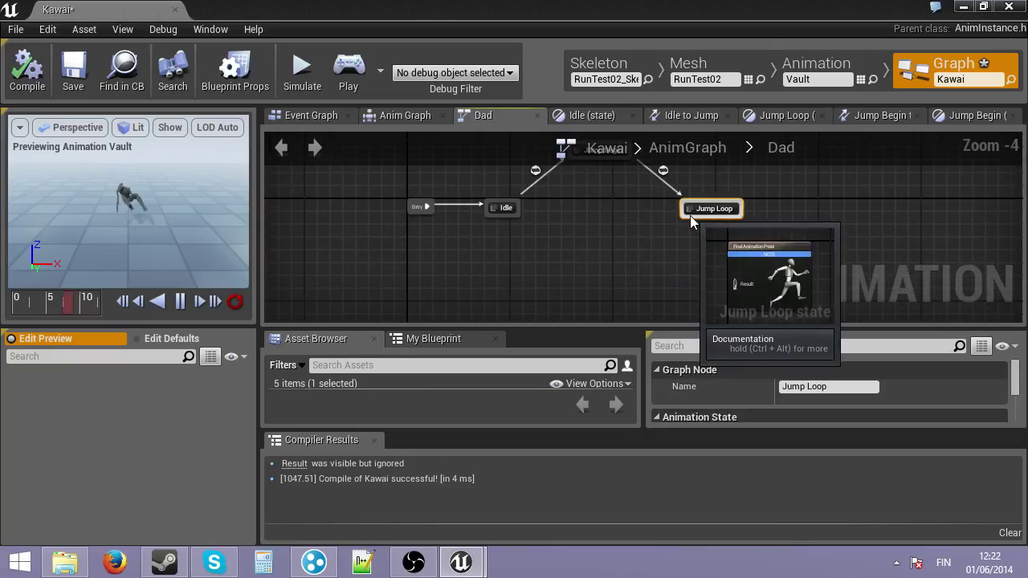
{"action": "left_click_drag", "start_coordinate": [690, 215], "coordinate": [598, 245]}
{"action": "left_click", "coordinate": [641, 253]}
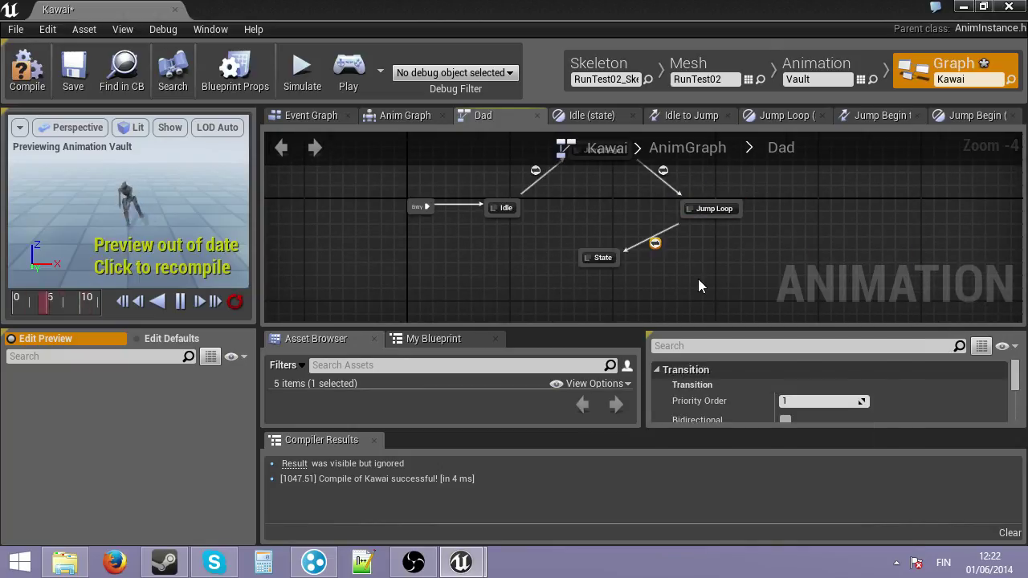
{"action": "left_click", "coordinate": [604, 258]}
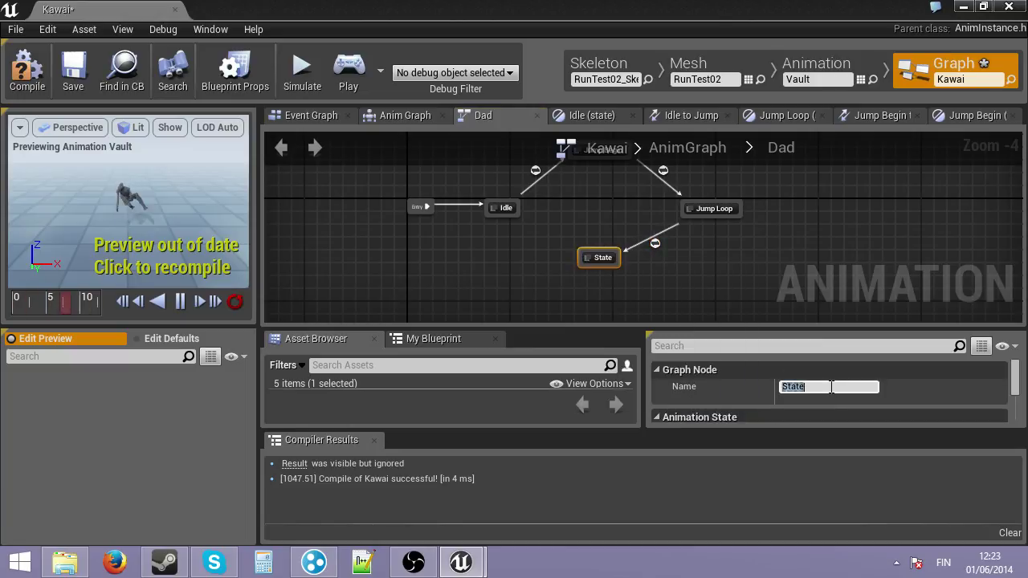
{"action": "key", "text": "Return"}
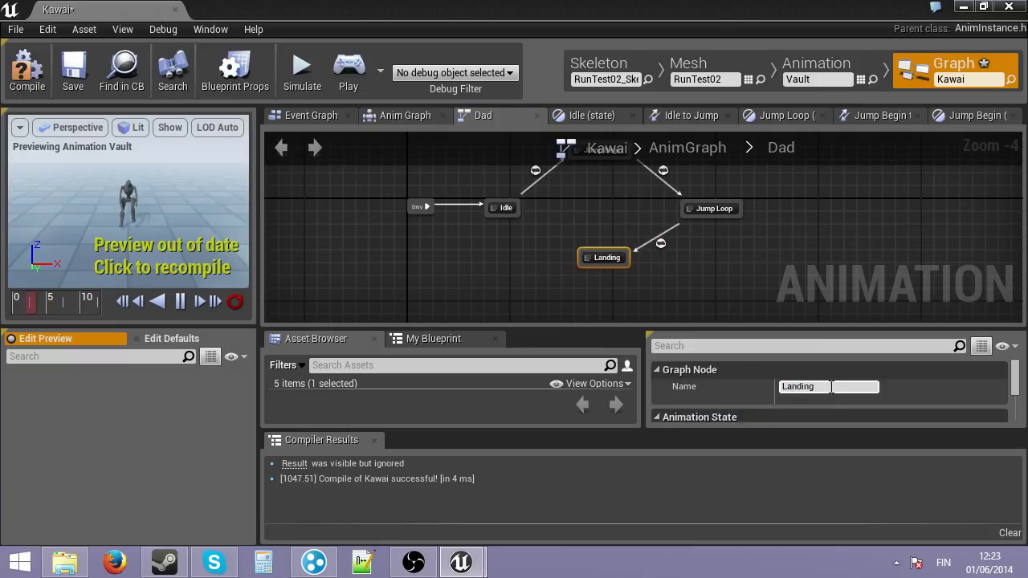
Add a Get Is Falling node to the Jump Loop to Landing transition rule
{"action": "double_click", "coordinate": [660, 244]}
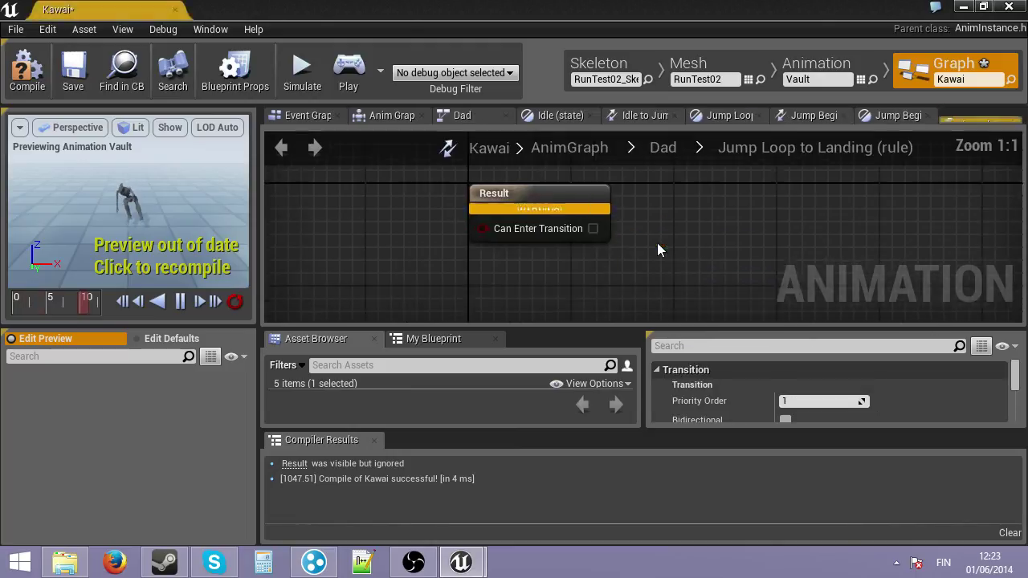
{"action": "right_click", "coordinate": [422, 244]}
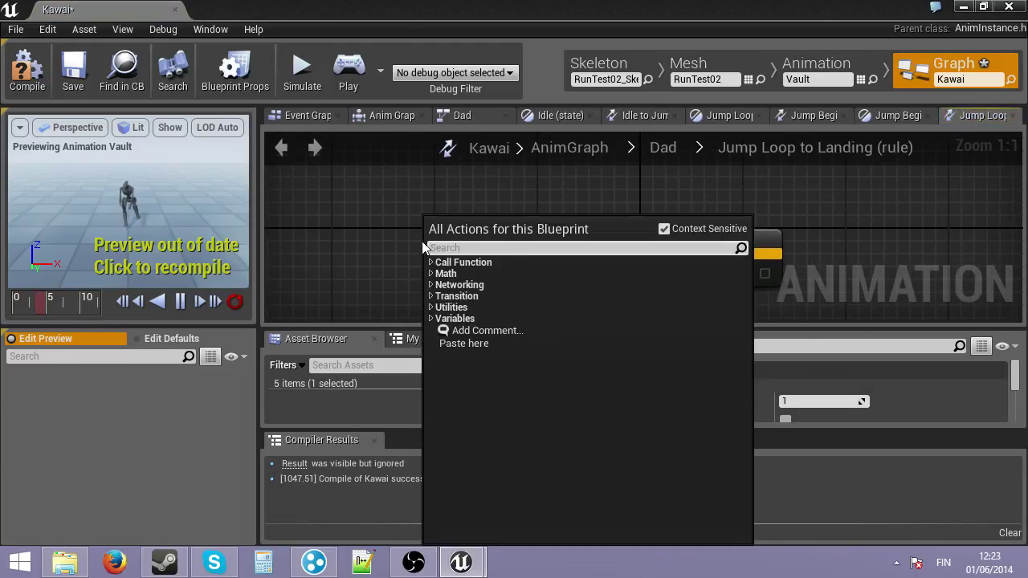
{"action": "type", "text": "n"}
{"action": "key", "text": "BackSpace"}
{"action": "type", "text": "is fal"}
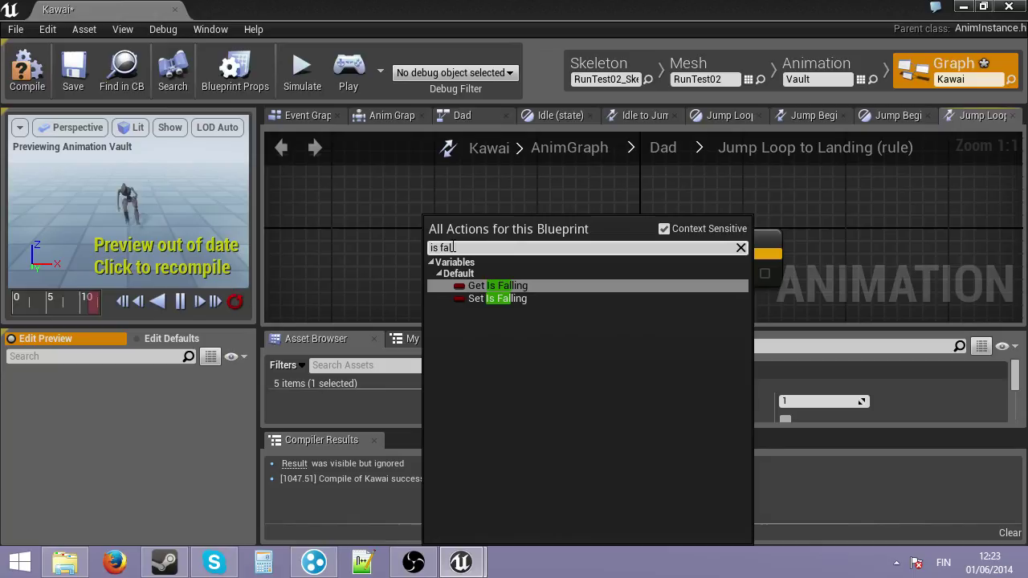
{"action": "key", "text": "Return"}
Route Is Falling through a NOT node into Can Enter Transition and compile the Kawai blueprint
{"action": "left_click_drag", "start_coordinate": [509, 255], "coordinate": [655, 273]}
{"action": "type", "text": "!"}
{"action": "left_click", "coordinate": [685, 298]}
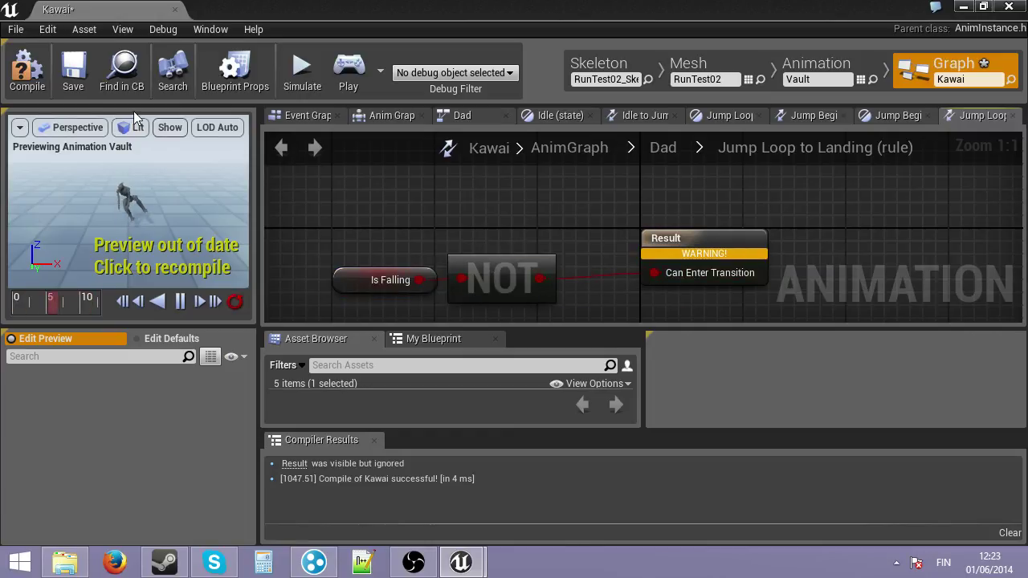
{"action": "left_click", "coordinate": [27, 68]}
Create a transition from Landing back to Idle in the Dad state machine
{"action": "left_click", "coordinate": [462, 115]}
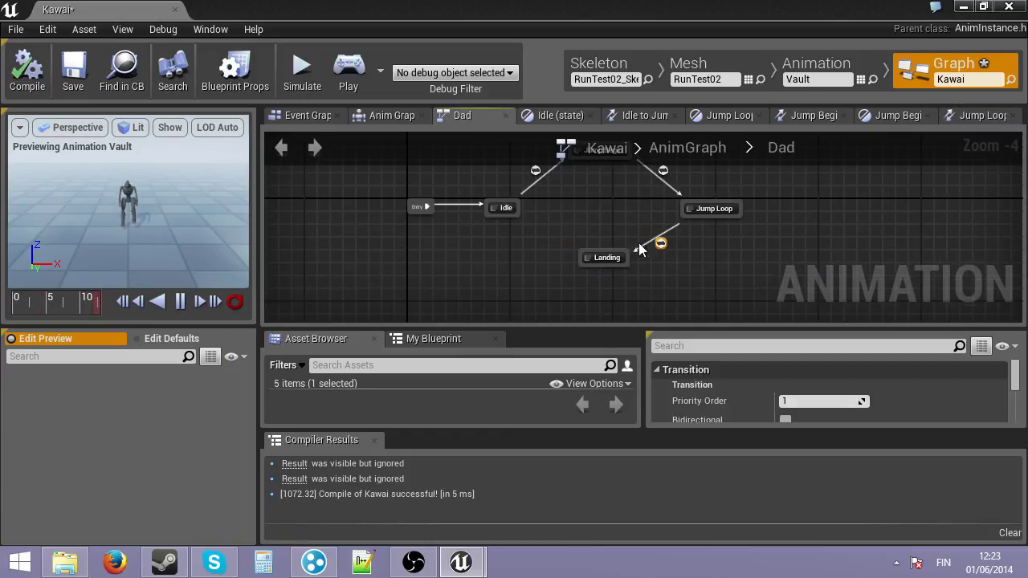
{"action": "scroll", "coordinate": [598, 256], "scroll_direction": "up", "scroll_amount": 3}
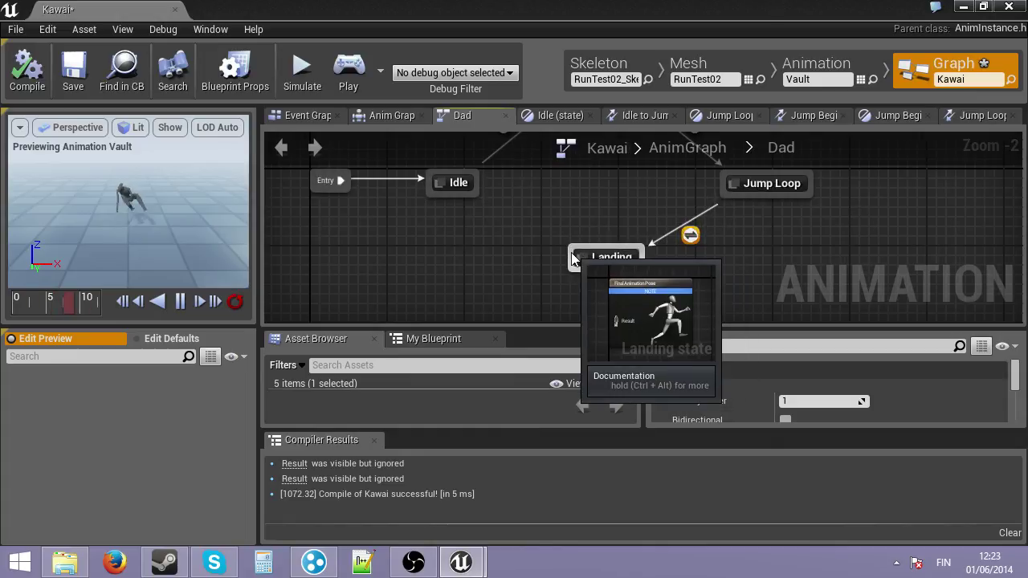
{"action": "left_click_drag", "start_coordinate": [584, 256], "coordinate": [479, 199]}
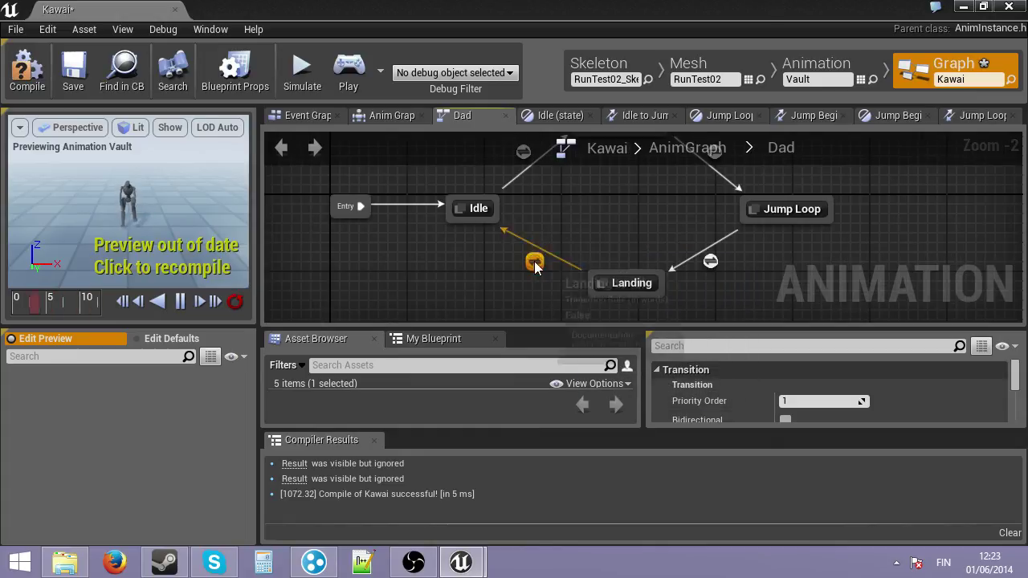
{"action": "double_click", "coordinate": [534, 262]}
{"action": "right_click", "coordinate": [347, 223]}
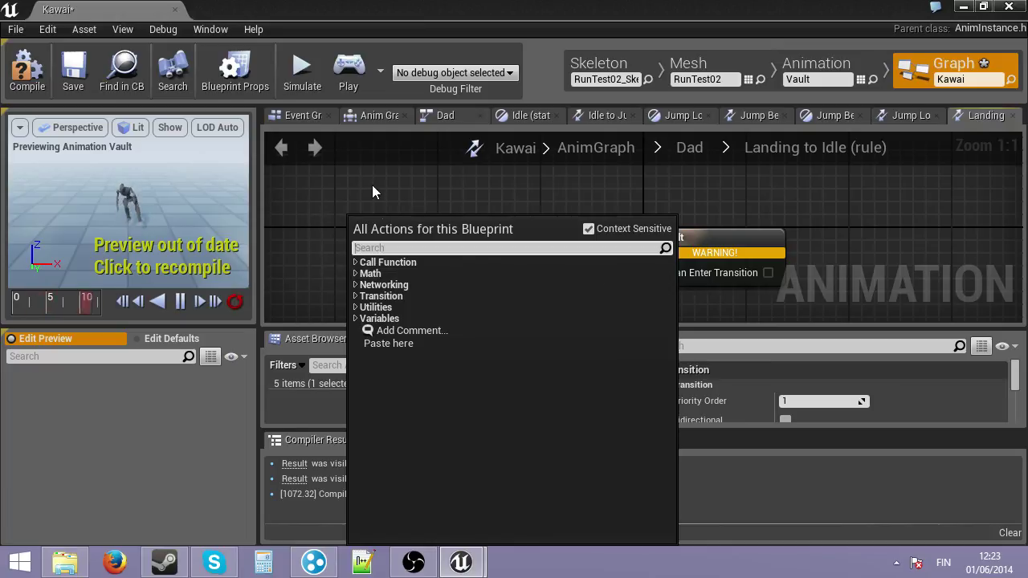
{"action": "key", "text": "Escape"}
{"action": "left_click", "coordinate": [287, 119]}
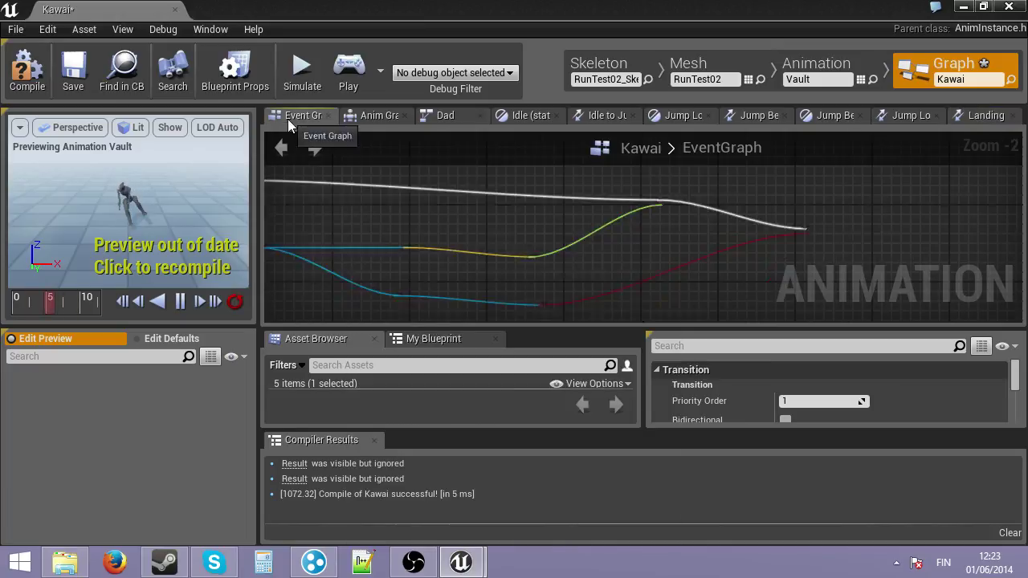
{"action": "left_click", "coordinate": [984, 115]}
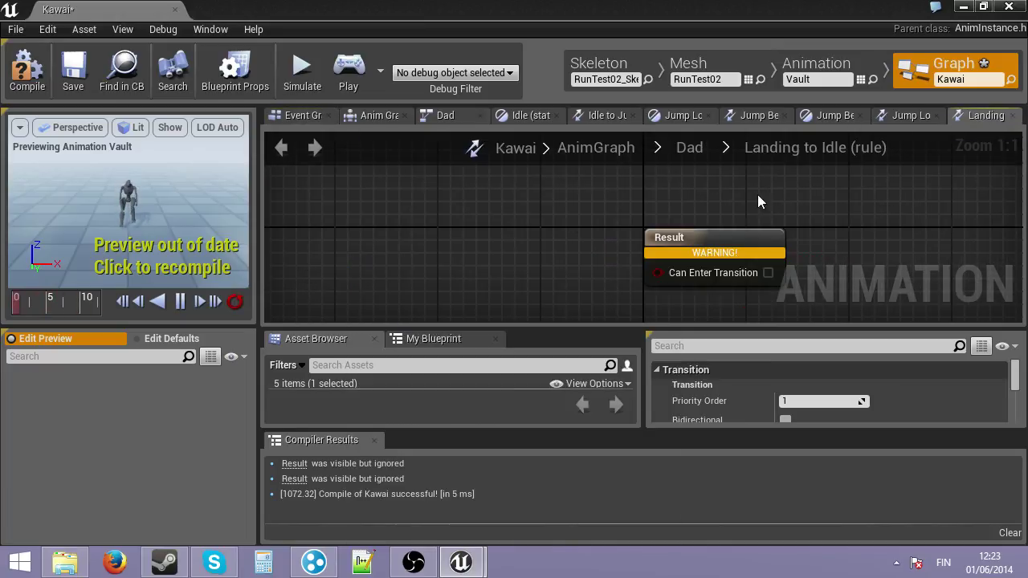
{"action": "left_click", "coordinate": [681, 116]}
{"action": "left_click", "coordinate": [467, 117]}
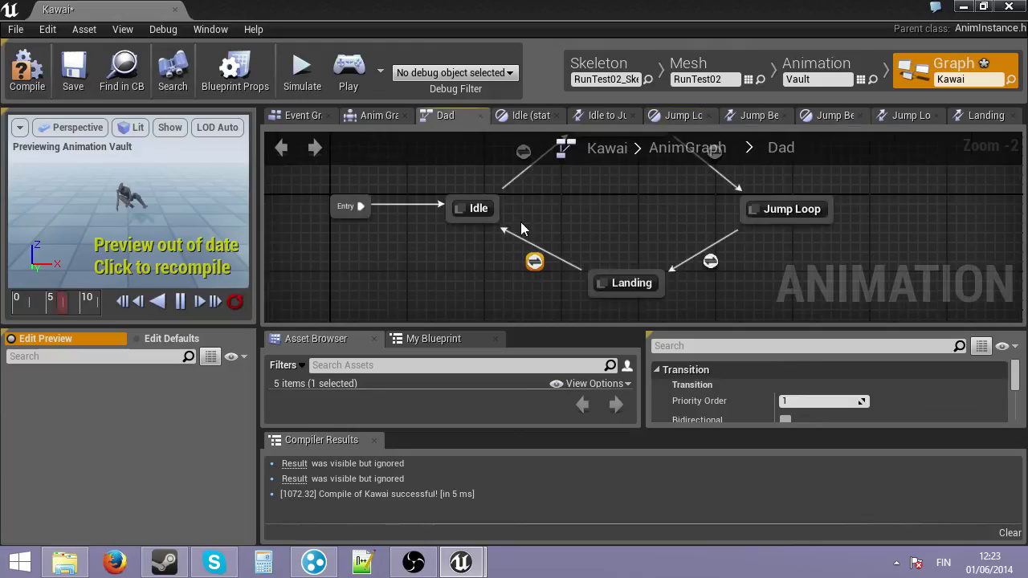
Add the Vault animation to the Landing state and connect it to the Final Animation Pose
{"action": "double_click", "coordinate": [625, 283]}
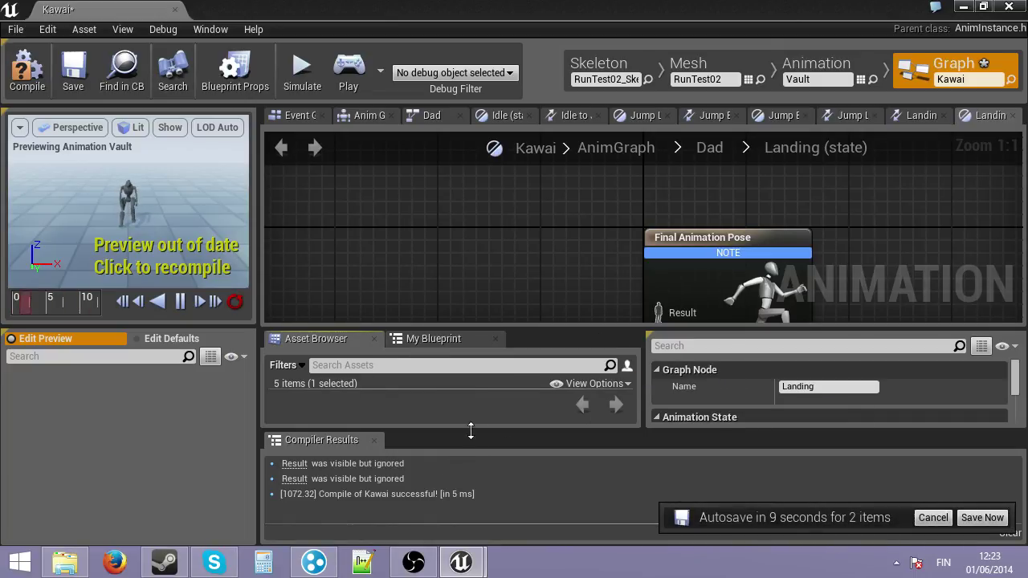
{"action": "left_click_drag", "start_coordinate": [470, 430], "coordinate": [481, 510]}
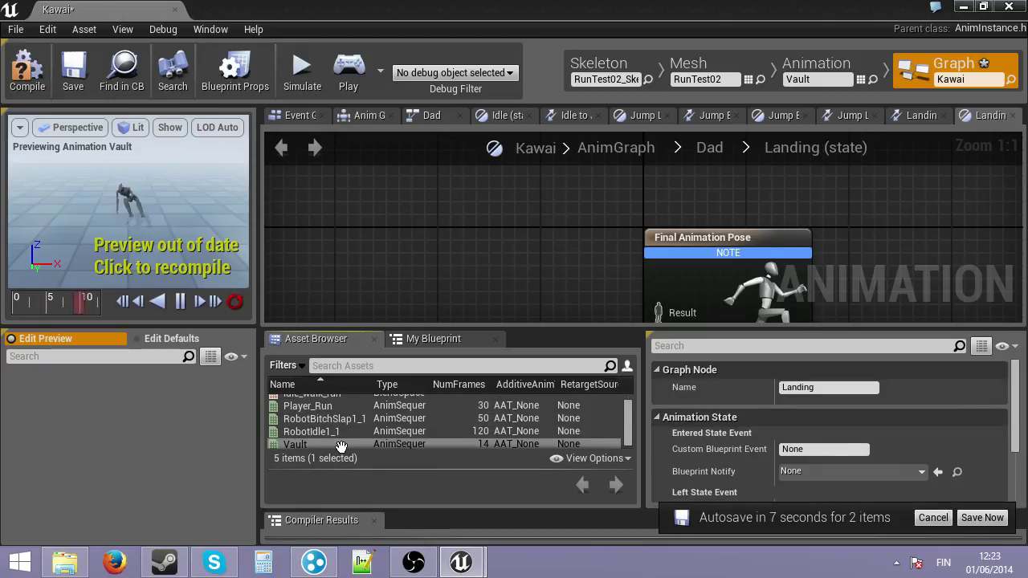
{"action": "left_click_drag", "start_coordinate": [348, 445], "coordinate": [517, 270]}
{"action": "left_click_drag", "start_coordinate": [578, 298], "coordinate": [628, 240]}
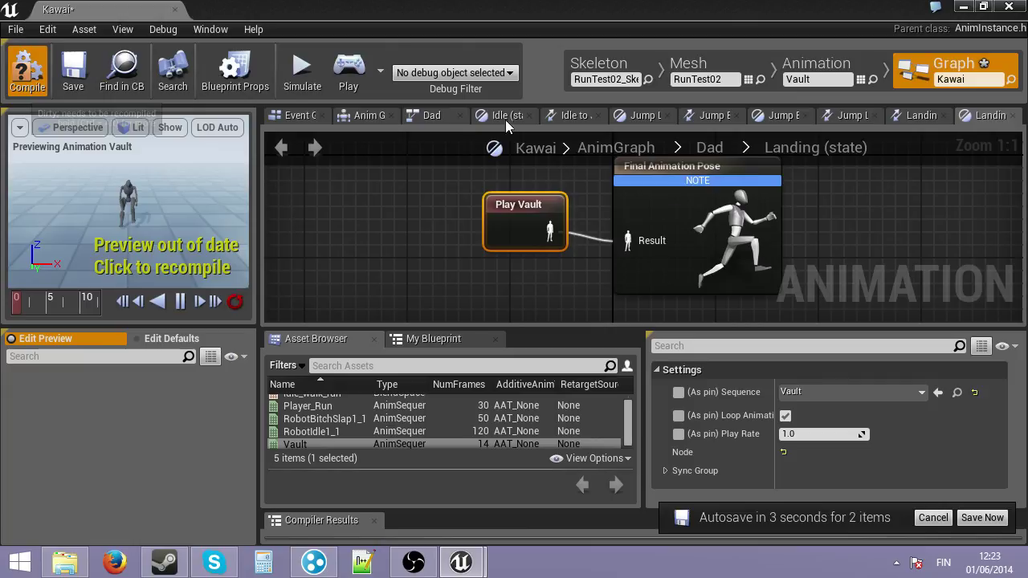
Add a Time Remaining for 'Vault' node to the Landing to Idle transition rule
{"action": "left_click", "coordinate": [431, 114]}
{"action": "double_click", "coordinate": [534, 263]}
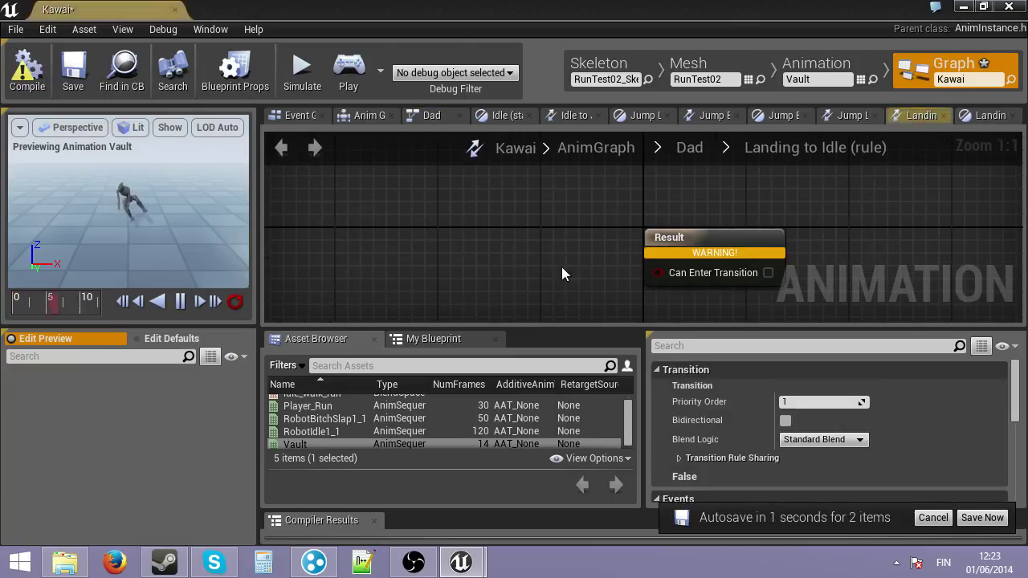
{"action": "right_click", "coordinate": [349, 267]}
{"action": "type", "text": "time lef"}
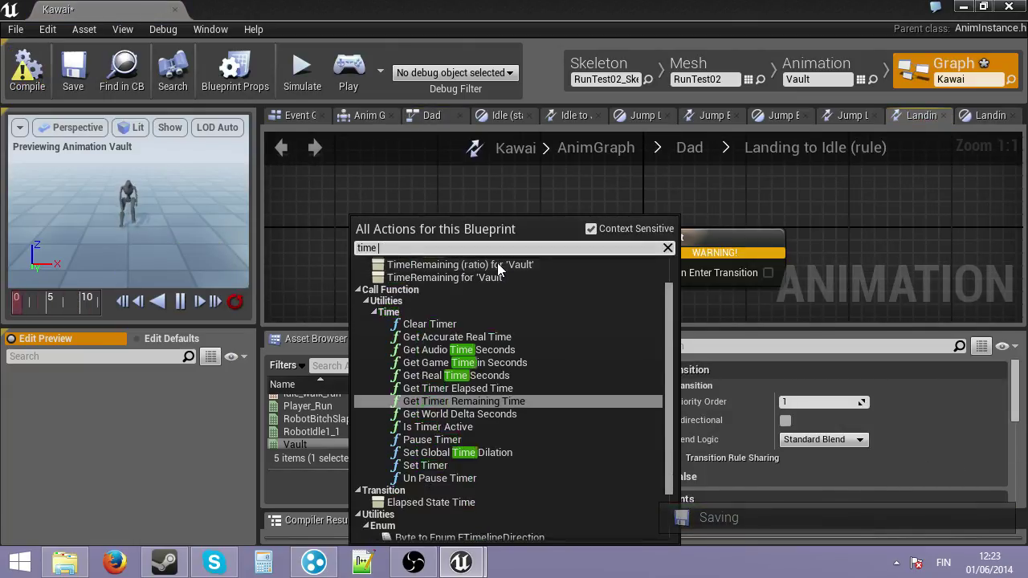
{"action": "key", "text": "BackSpace"}
{"action": "key", "text": "BackSpace"}
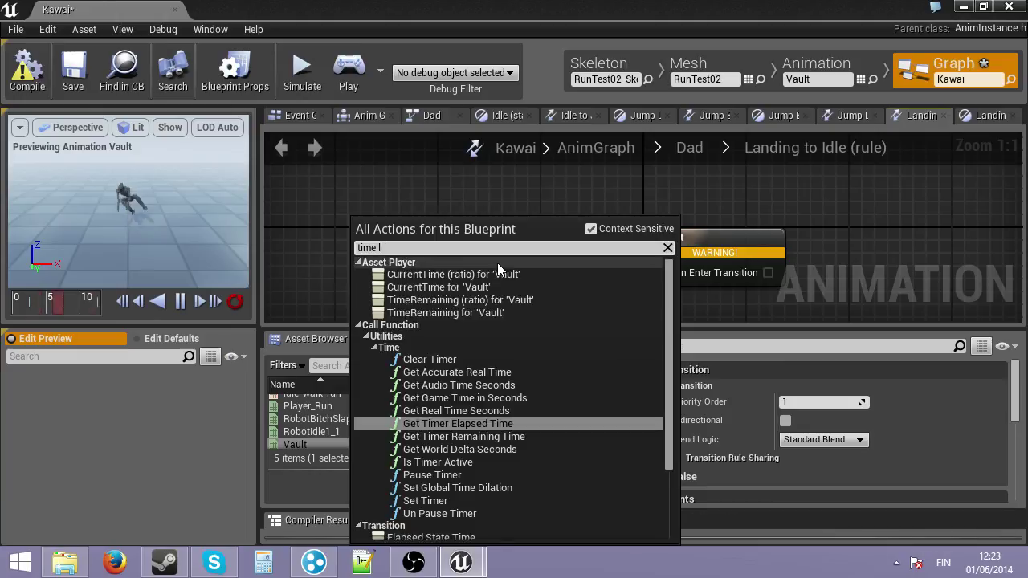
{"action": "left_click", "coordinate": [507, 314]}
Check whether the Vault Time Remaining is less than 0.1 with a comparison node and connect its result to Can Enter Transition
{"action": "left_click_drag", "start_coordinate": [436, 297], "coordinate": [508, 267]}
{"action": "left_click", "coordinate": [565, 304]}
{"action": "left_click", "coordinate": [543, 301]}
{"action": "type", "text": "0.1"}
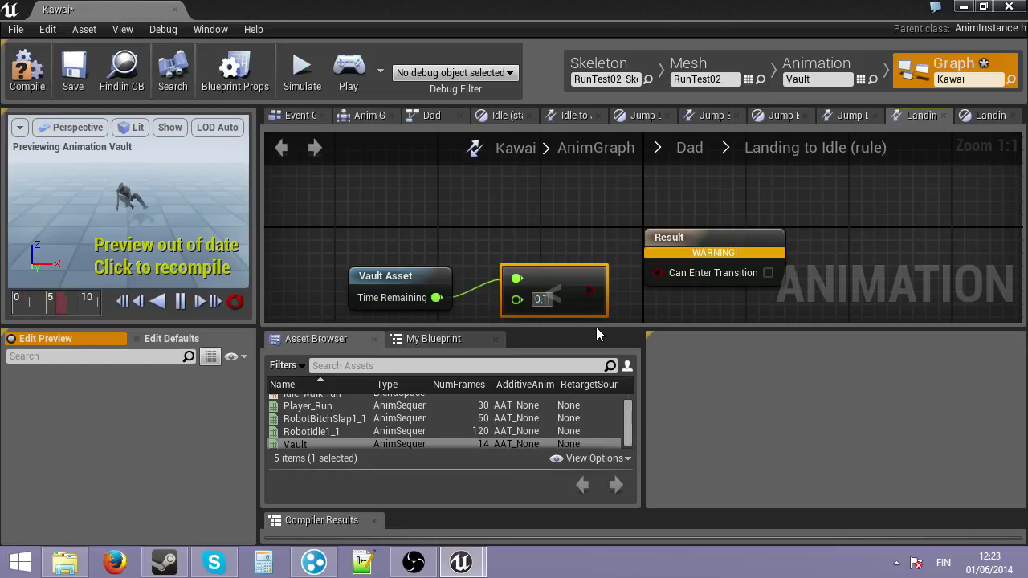
{"action": "key", "text": "Return"}
{"action": "left_click_drag", "start_coordinate": [589, 290], "coordinate": [659, 273]}
Compile the Kawai blueprint with the full Dad state machine in view, and save all files from the level editor
{"action": "left_click", "coordinate": [74, 81]}
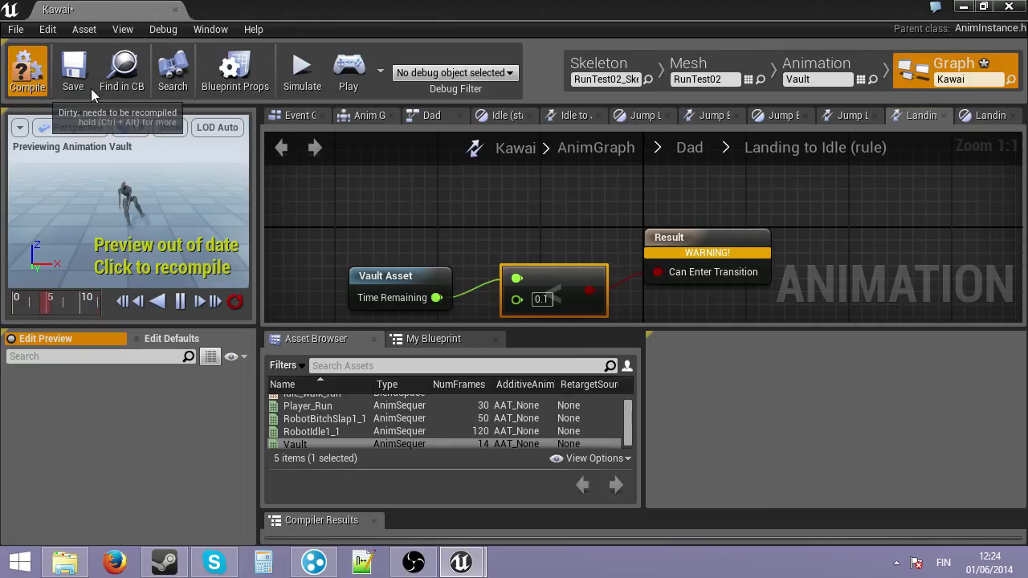
{"action": "left_click", "coordinate": [413, 115]}
{"action": "right_click_drag", "start_coordinate": [562, 220], "coordinate": [560, 289]}
{"action": "scroll", "coordinate": [560, 290], "scroll_direction": "down", "scroll_amount": 2}
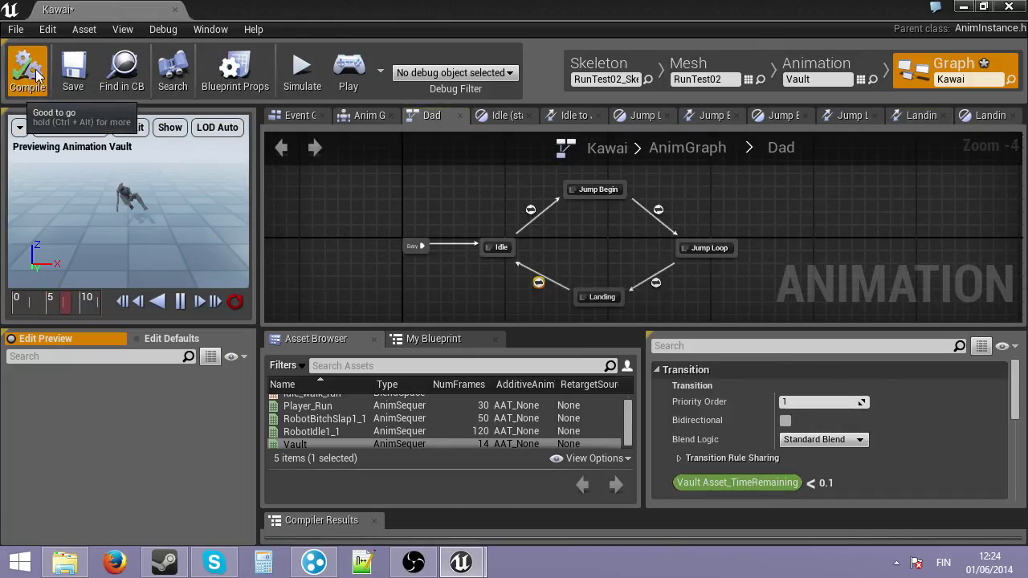
{"action": "left_click", "coordinate": [963, 7]}
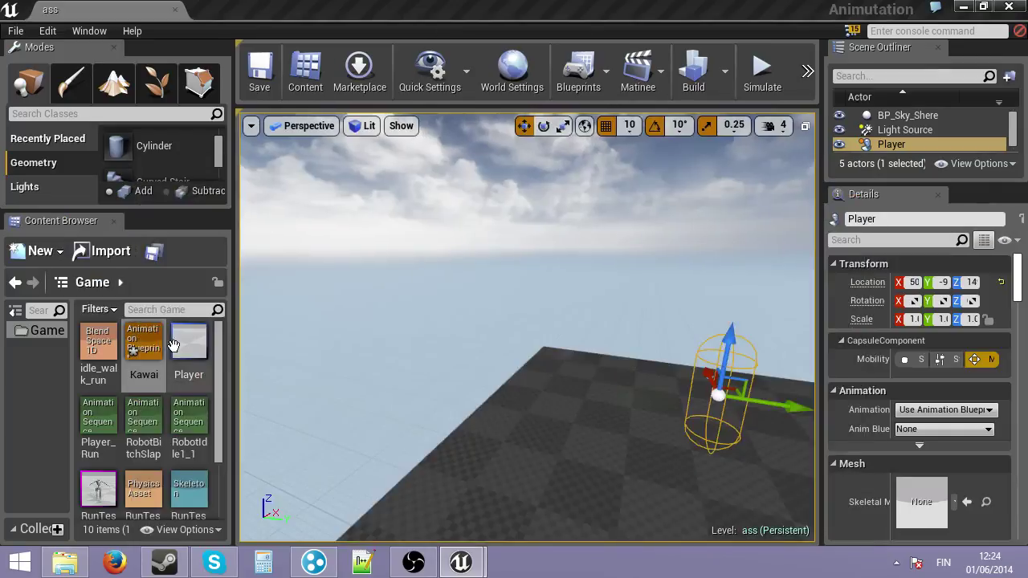
{"action": "left_click", "coordinate": [16, 31]}
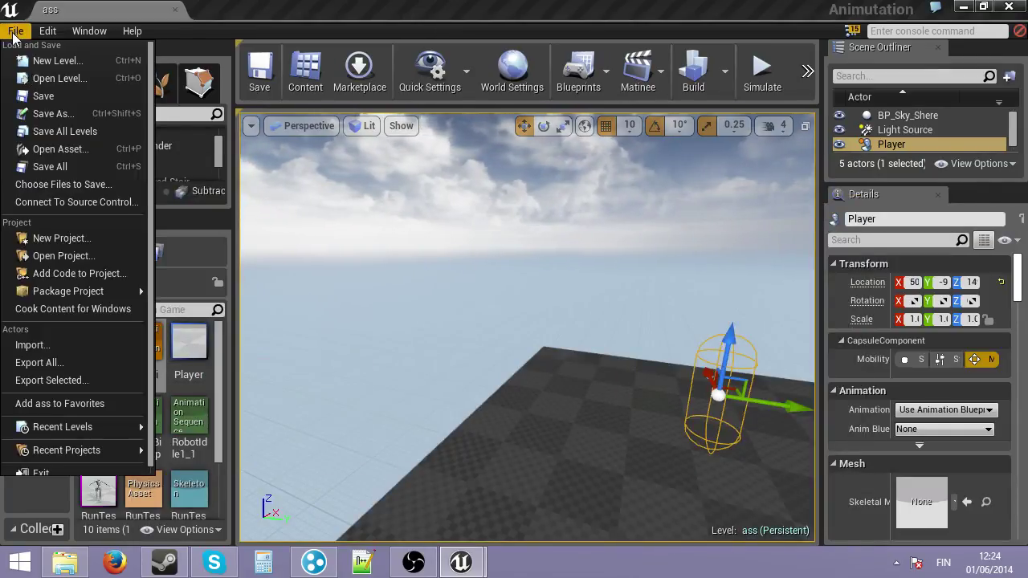
{"action": "left_click", "coordinate": [60, 168]}
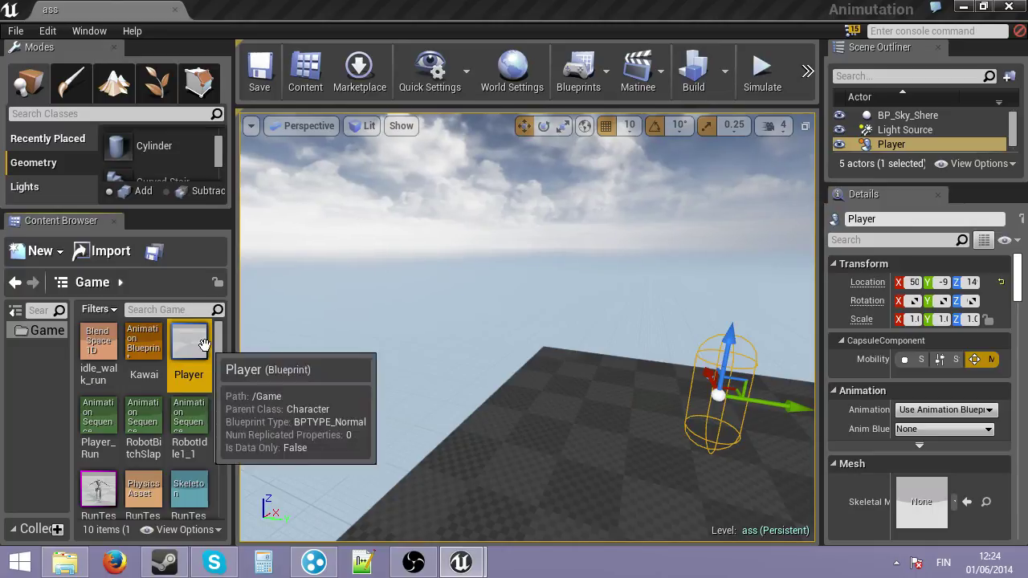
Set the Anim Blueprint Generated Class in the Player blueprint's defaults to Kawai
{"action": "double_click", "coordinate": [177, 334]}
{"action": "left_click", "coordinate": [764, 67]}
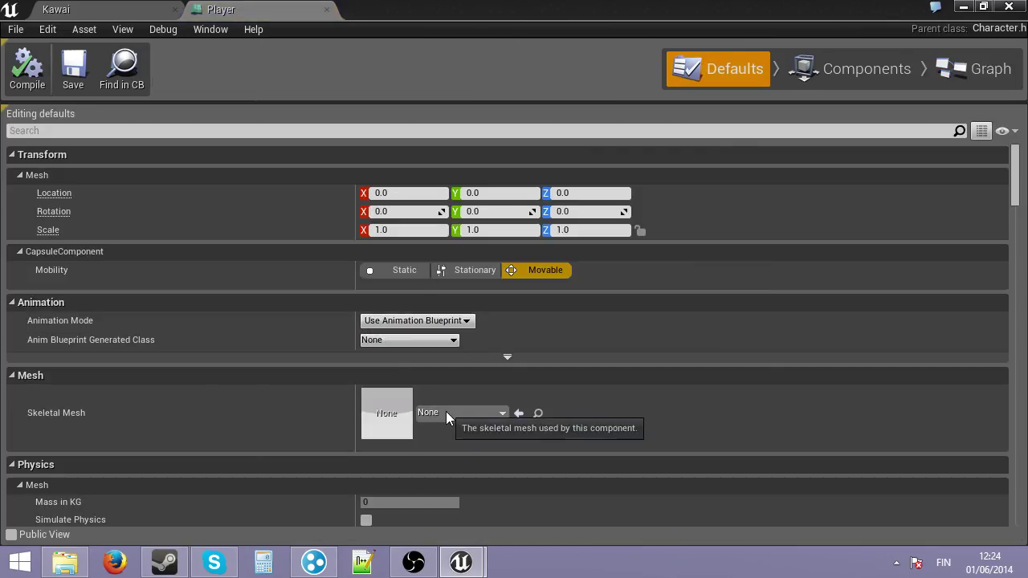
{"action": "left_click", "coordinate": [412, 341]}
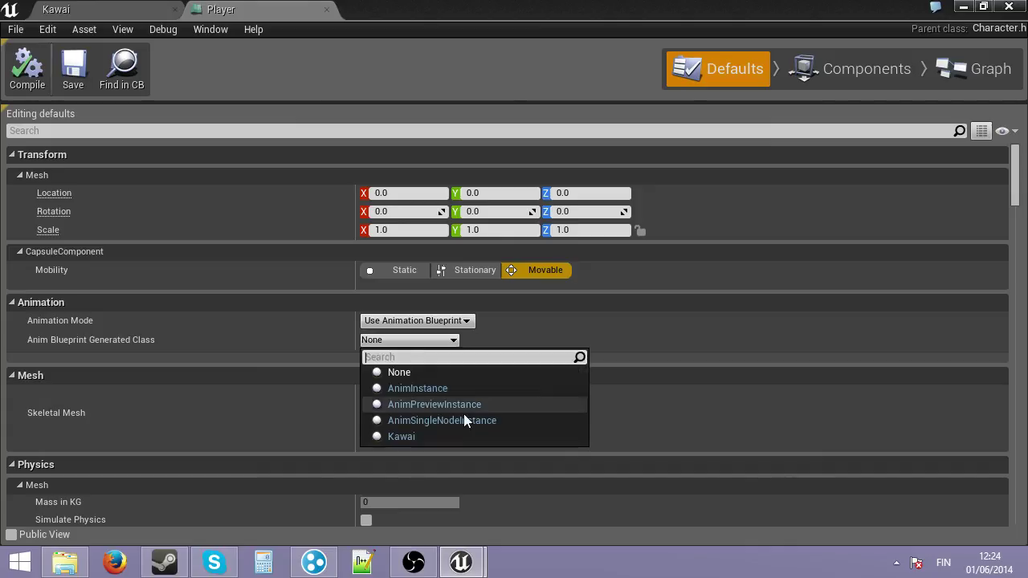
{"action": "left_click", "coordinate": [455, 436]}
Assign the RunTest02 skeletal mesh to the Mesh component of the Player blueprint
{"action": "left_click", "coordinate": [827, 81]}
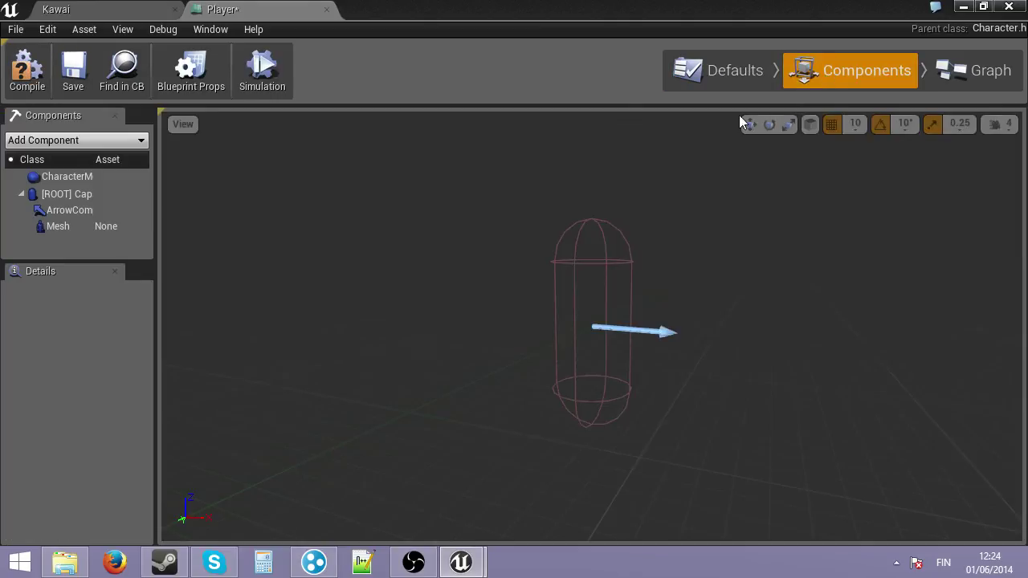
{"action": "left_click", "coordinate": [58, 227]}
{"action": "scroll", "coordinate": [106, 462], "scroll_direction": "down", "scroll_amount": 3}
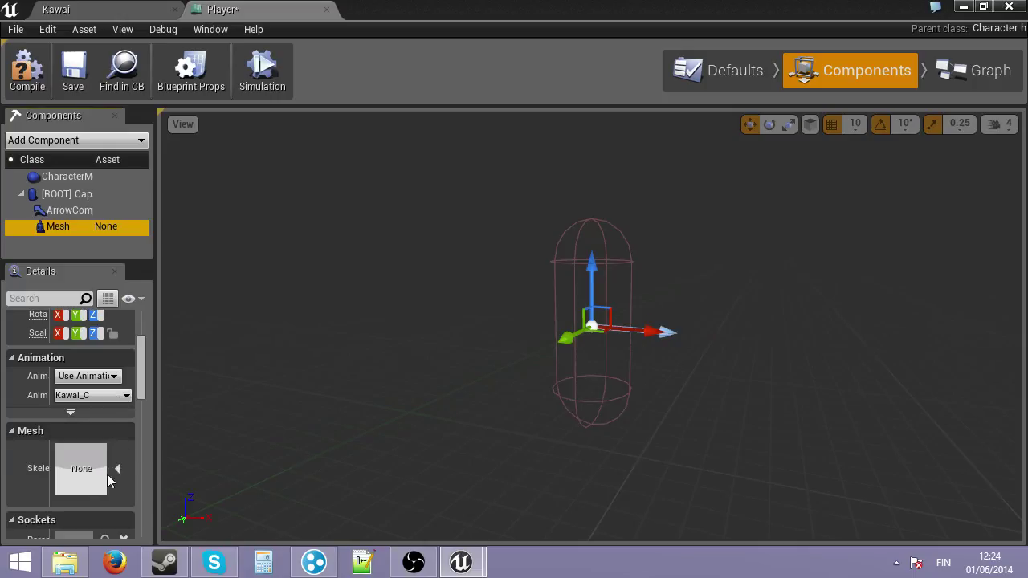
{"action": "left_click", "coordinate": [121, 469]}
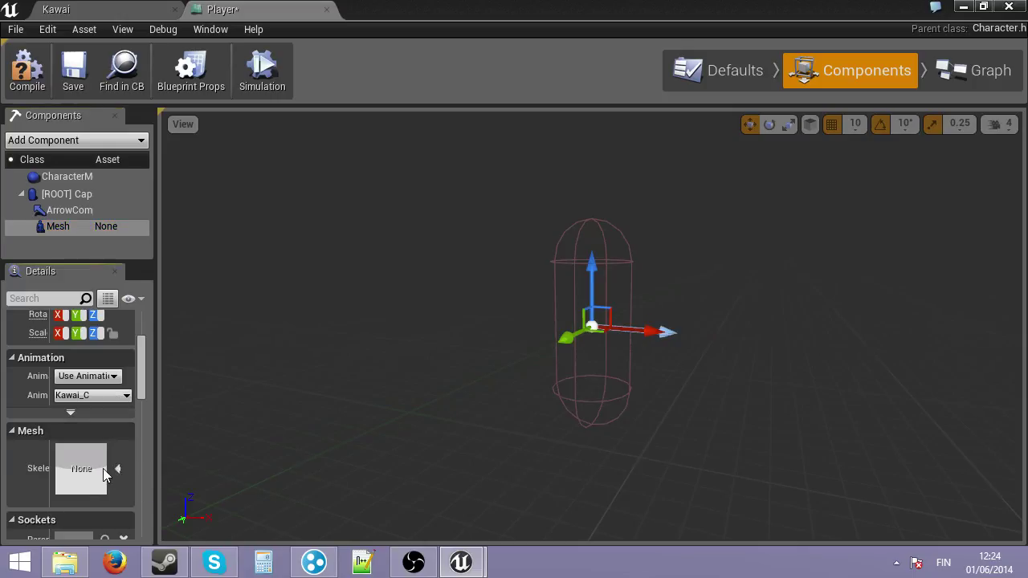
{"action": "left_click_drag", "start_coordinate": [156, 471], "coordinate": [247, 473]}
{"action": "left_click", "coordinate": [159, 469]}
{"action": "left_click", "coordinate": [222, 246]}
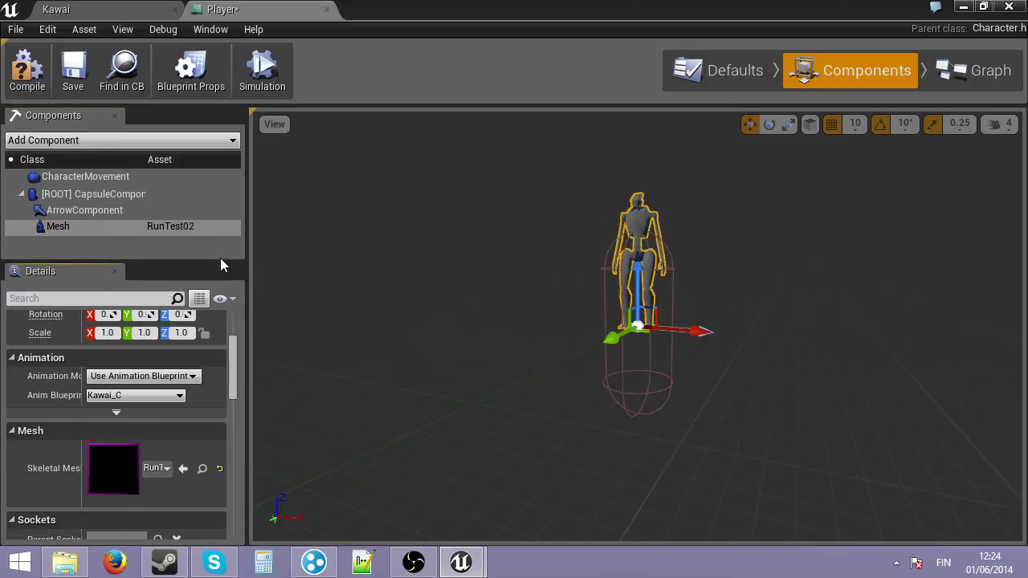
Lower the mesh inside the capsule to Z -80 and set its locked uniform scale to 1.6
{"action": "left_click_drag", "start_coordinate": [640, 276], "coordinate": [650, 368]}
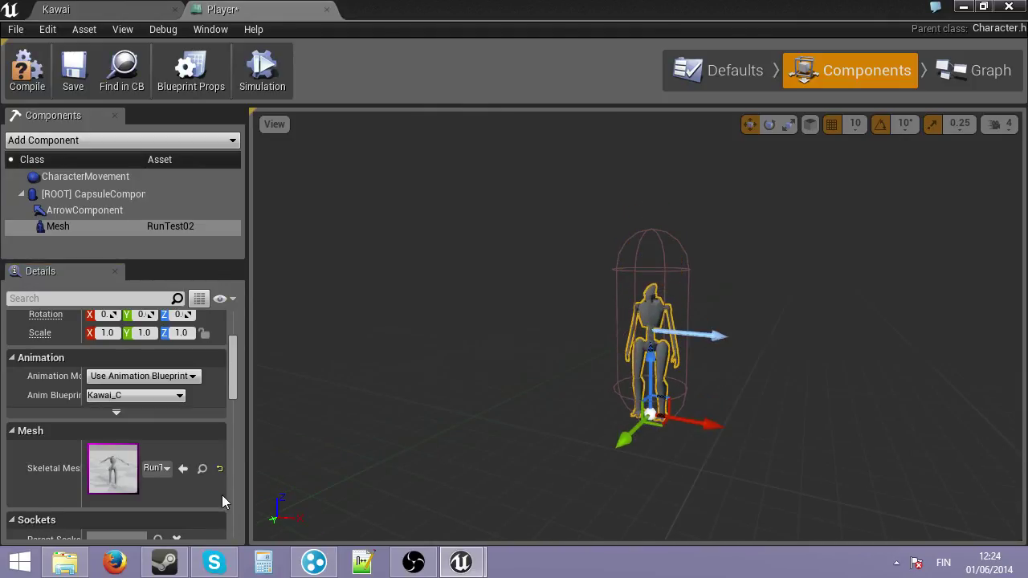
{"action": "scroll", "coordinate": [234, 374], "scroll_direction": "up", "scroll_amount": 2}
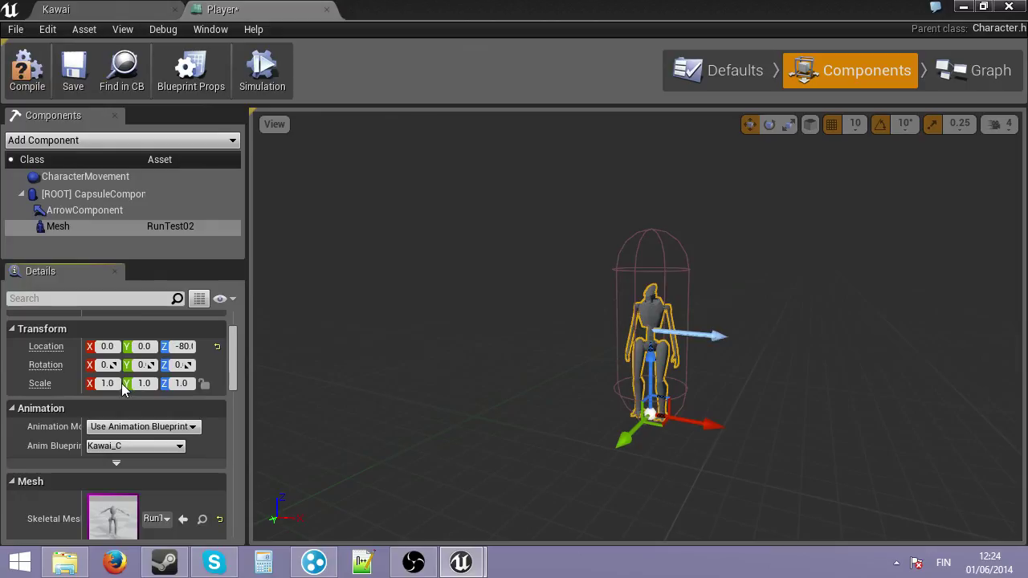
{"action": "left_click", "coordinate": [204, 384]}
{"action": "type", "text": "1.8"}
{"action": "key", "text": "Return"}
{"action": "key", "text": "BackSpace"}
{"action": "type", "text": "5"}
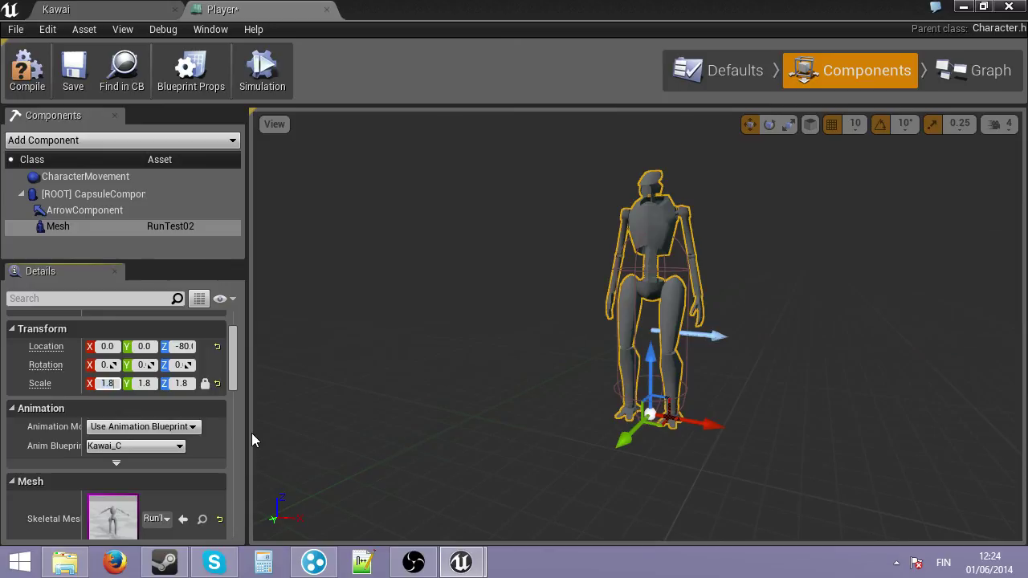
{"action": "key", "text": "BackSpace"}
{"action": "type", "text": "6"}
{"action": "key", "text": "Return"}
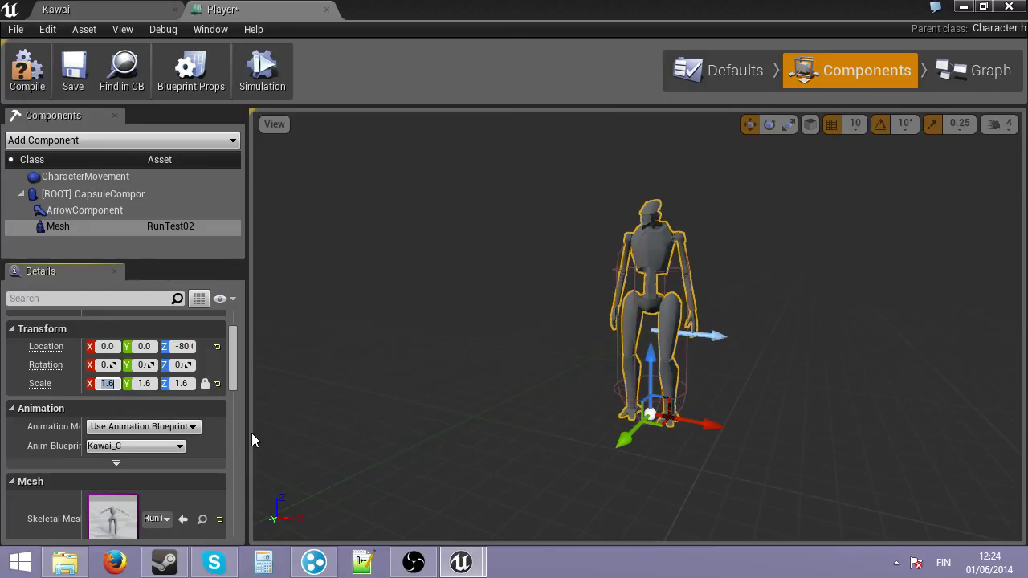
Set the grid snap to 1 and fine-tune the mesh height to Z -87, aligning its feet with the capsule's base
{"action": "key", "text": "w"}
{"action": "right_click_drag", "start_coordinate": [351, 493], "coordinate": [385, 494]}
{"action": "key", "text": "s"}
{"action": "left_click_drag", "start_coordinate": [618, 282], "coordinate": [619, 325]}
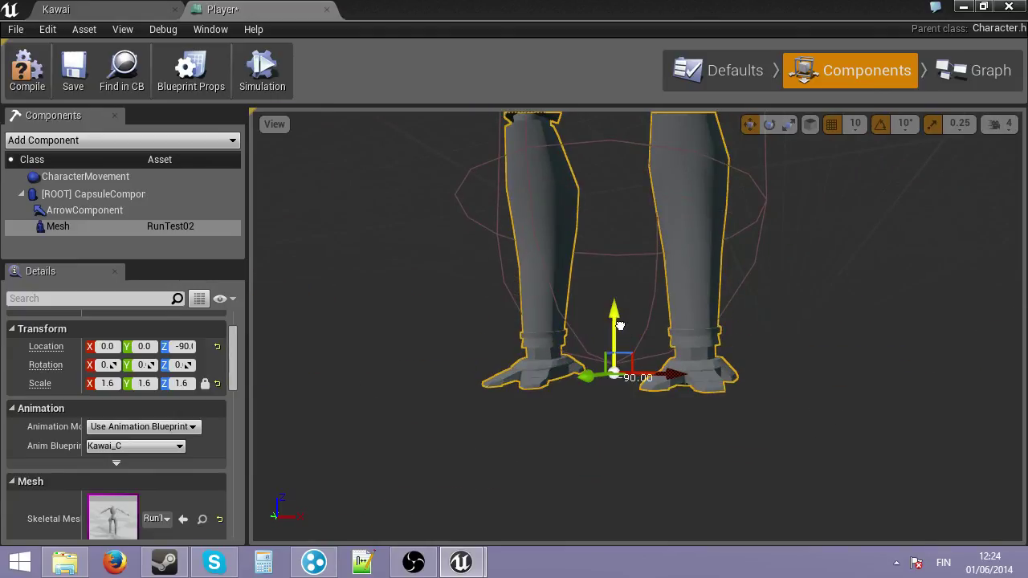
{"action": "left_click", "coordinate": [856, 125]}
{"action": "left_click", "coordinate": [859, 156]}
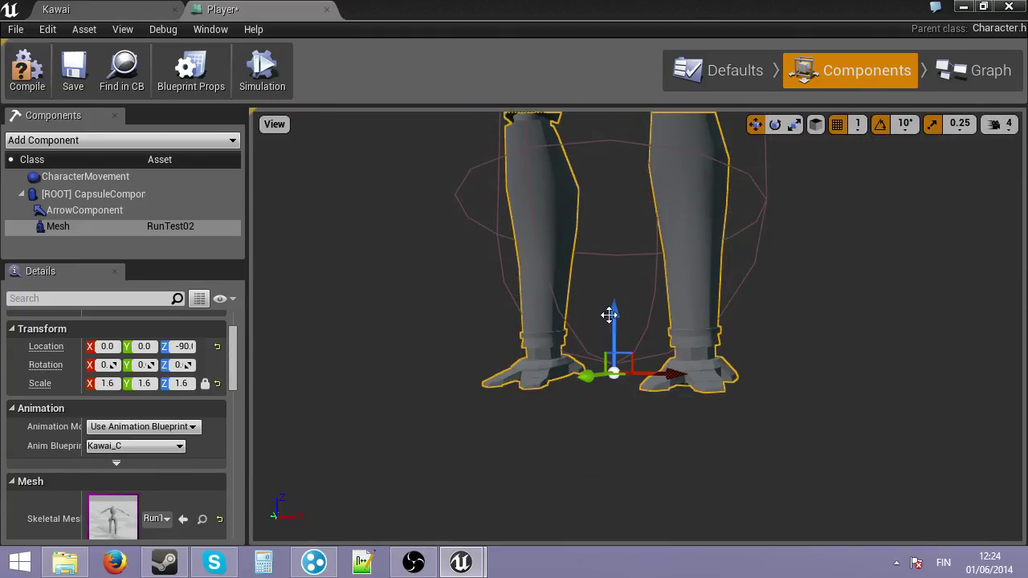
{"action": "left_click_drag", "start_coordinate": [611, 323], "coordinate": [612, 314]}
Rotate the mesh about the vertical axis to face the direction of the capsule's forward arrow
{"action": "right_click_drag", "start_coordinate": [611, 314], "coordinate": [599, 342]}
{"action": "key", "text": "s"}
{"action": "left_click_drag", "start_coordinate": [618, 345], "coordinate": [633, 336], "text": "alt"}
{"action": "key", "text": "r"}
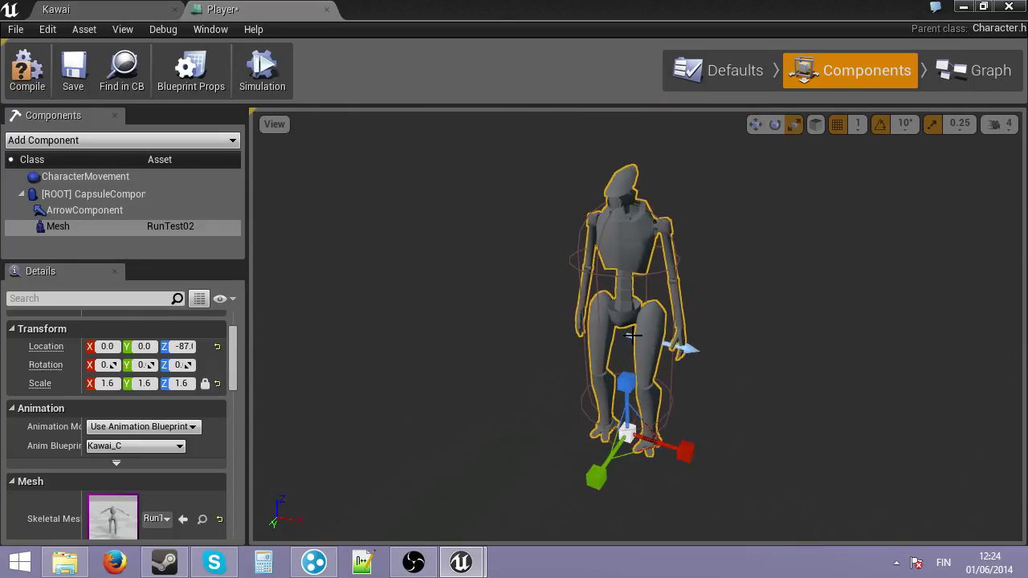
{"action": "key", "text": "e"}
{"action": "left_click_drag", "start_coordinate": [631, 477], "coordinate": [622, 432]}
Add a Camera component and place it behind and beside the character at about X -229, Y 159, Z 142
{"action": "right_click_drag", "start_coordinate": [634, 426], "coordinate": [620, 426]}
{"action": "key", "text": "w"}
{"action": "scroll", "coordinate": [618, 426], "scroll_direction": "down", "scroll_amount": 5}
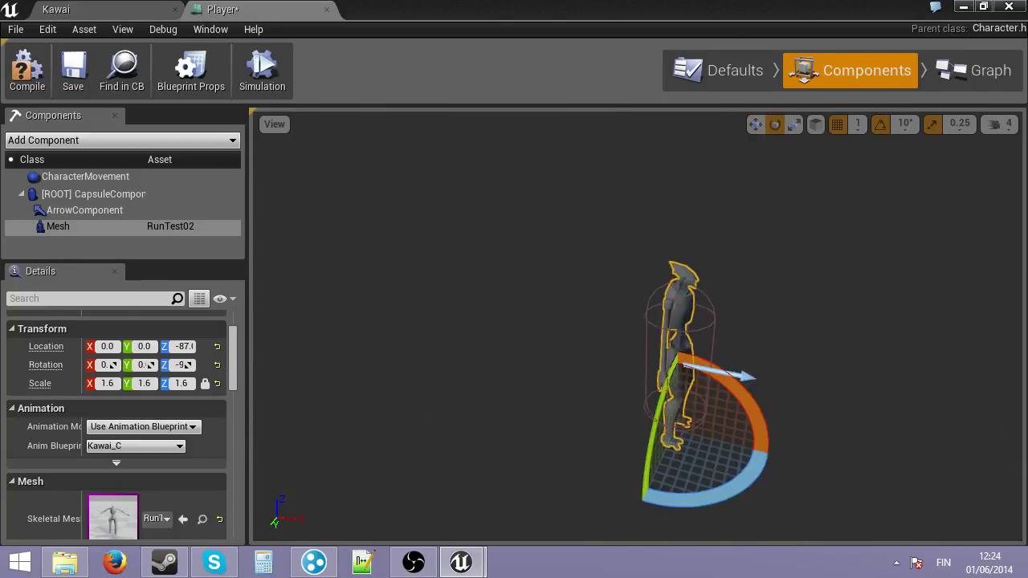
{"action": "left_click", "coordinate": [53, 141]}
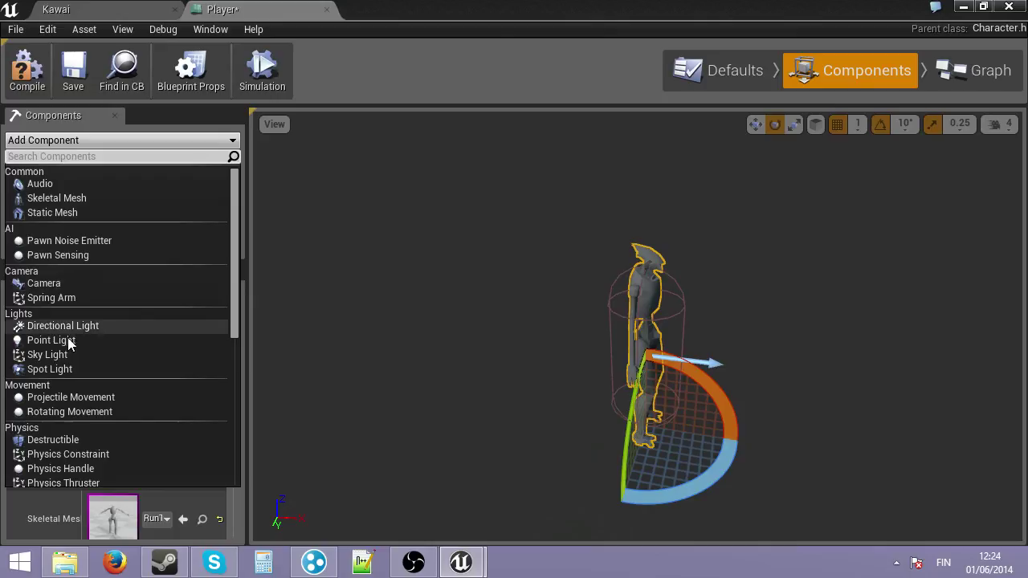
{"action": "left_click", "coordinate": [58, 283]}
{"action": "right_click_drag", "start_coordinate": [606, 373], "coordinate": [527, 396]}
{"action": "key", "text": "w"}
{"action": "left_click_drag", "start_coordinate": [539, 392], "coordinate": [678, 356]}
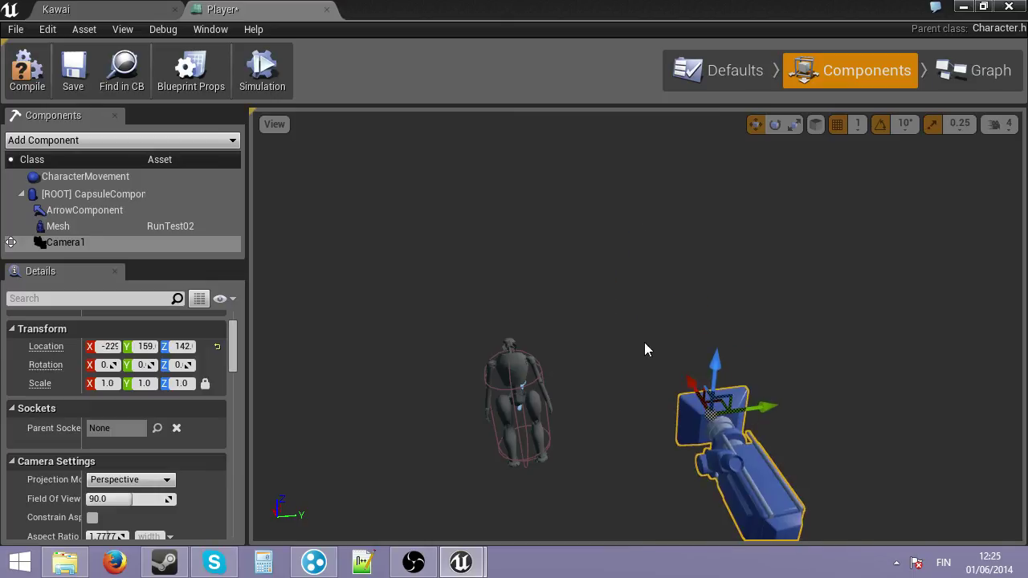
Set the rotation snap to 5° and rotate the camera by -5° in both Y and Z towards the character
{"action": "left_click", "coordinate": [904, 127]}
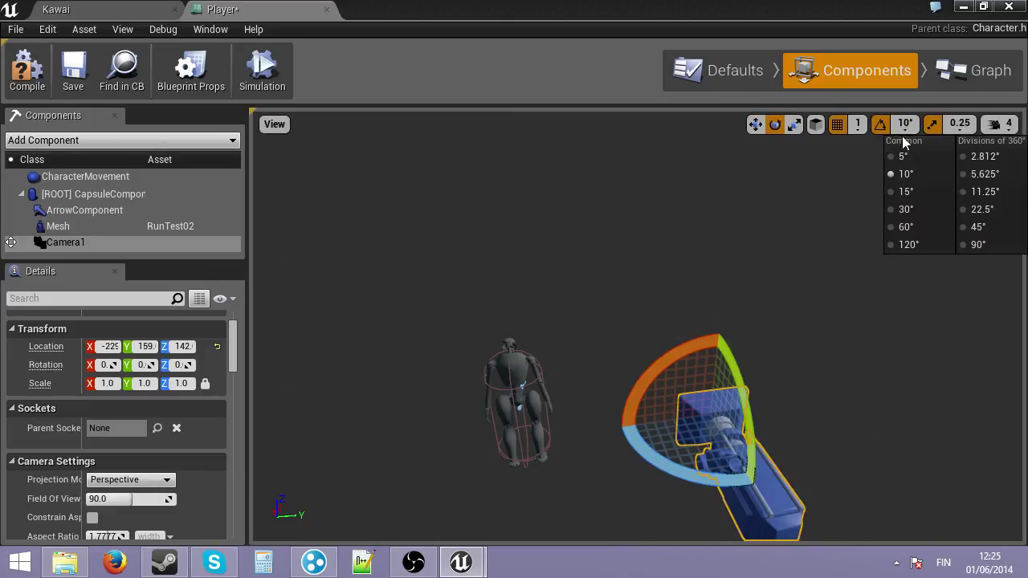
{"action": "left_click", "coordinate": [900, 163]}
{"action": "left_click_drag", "start_coordinate": [653, 460], "coordinate": [691, 454]}
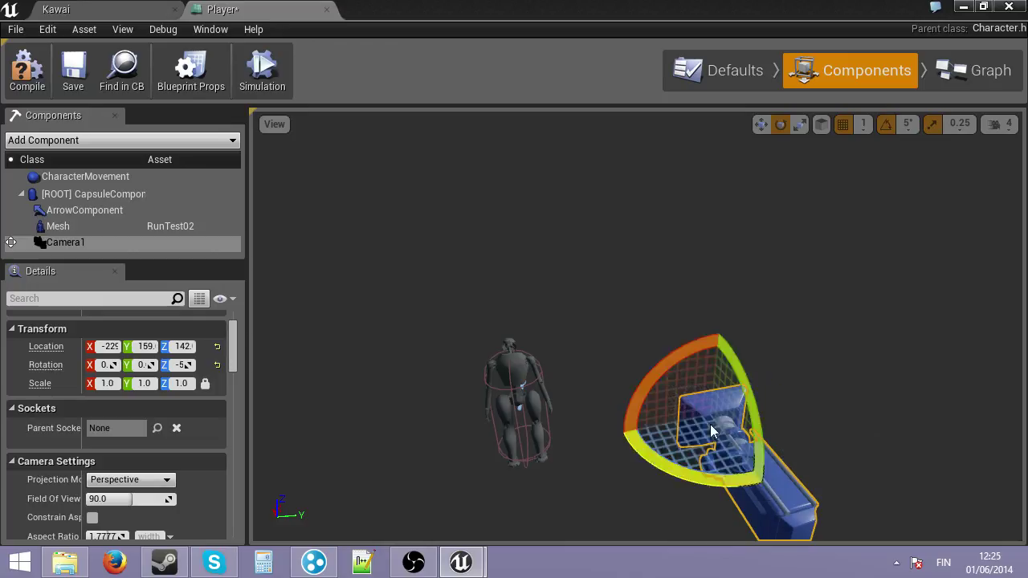
{"action": "left_click_drag", "start_coordinate": [748, 419], "coordinate": [748, 422]}
{"action": "left_click_drag", "start_coordinate": [681, 377], "coordinate": [317, 183]}
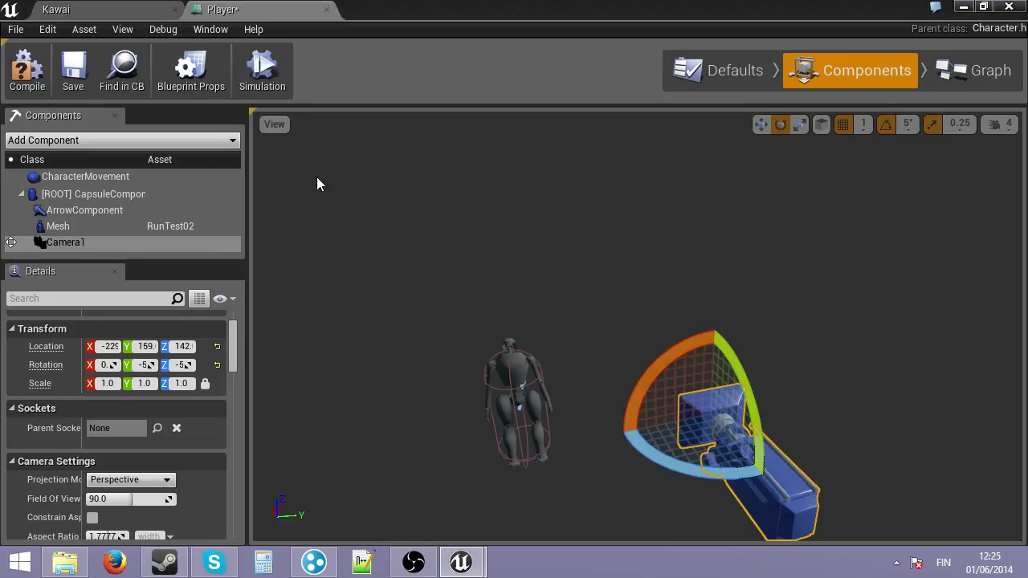
Play the level to test the Player's running and jumping animations, including a fall off the platform, and stop the session
{"action": "left_click", "coordinate": [964, 6]}
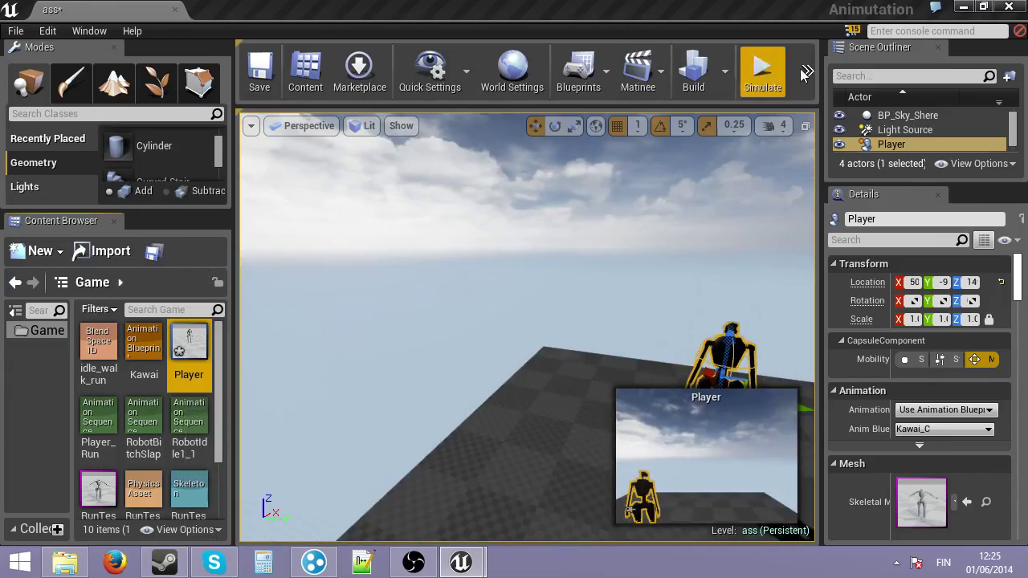
{"action": "left_click", "coordinate": [806, 71]}
{"action": "left_click", "coordinate": [840, 109]}
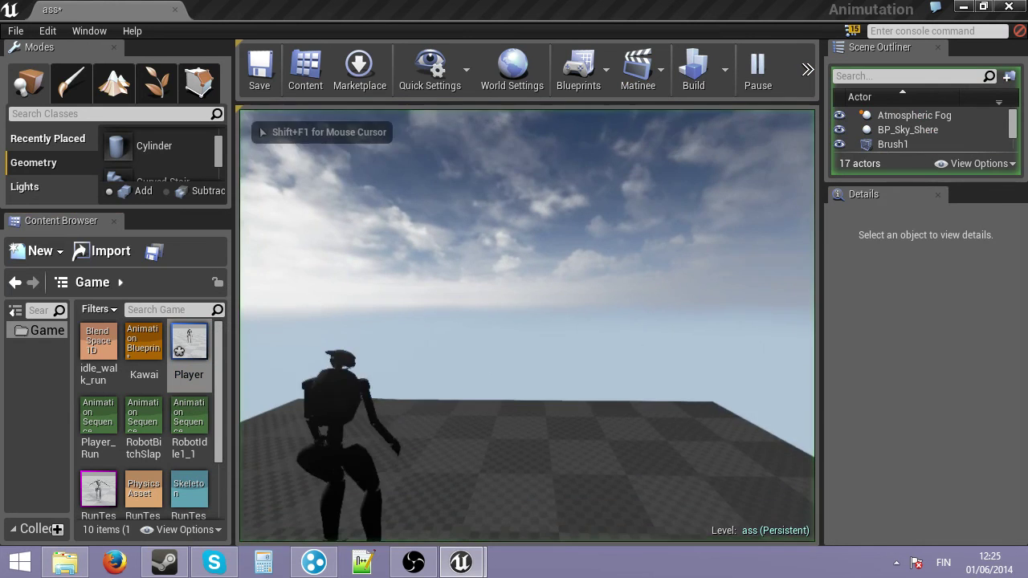
{"action": "key", "text": "w"}
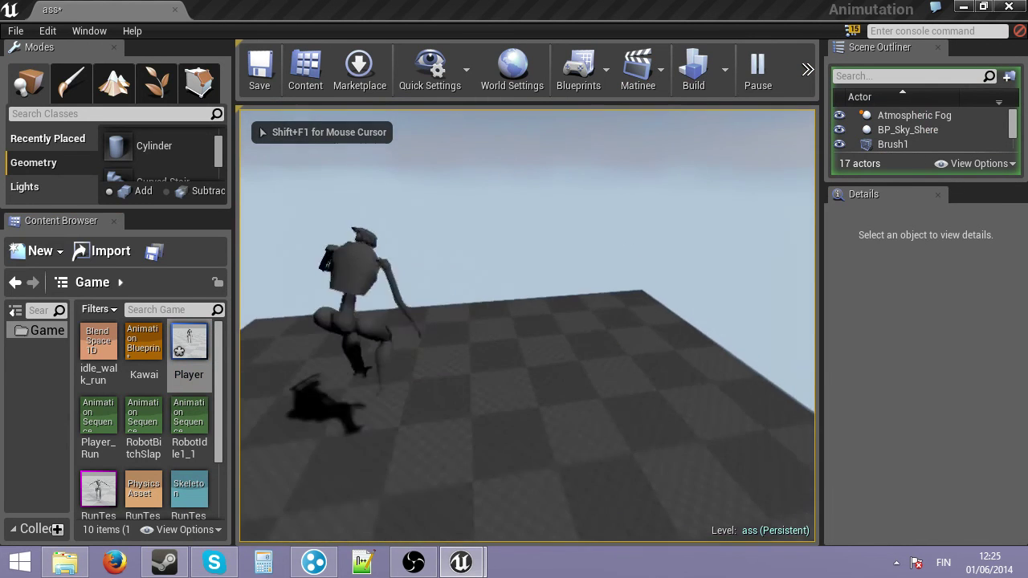
{"action": "key", "text": "space"}
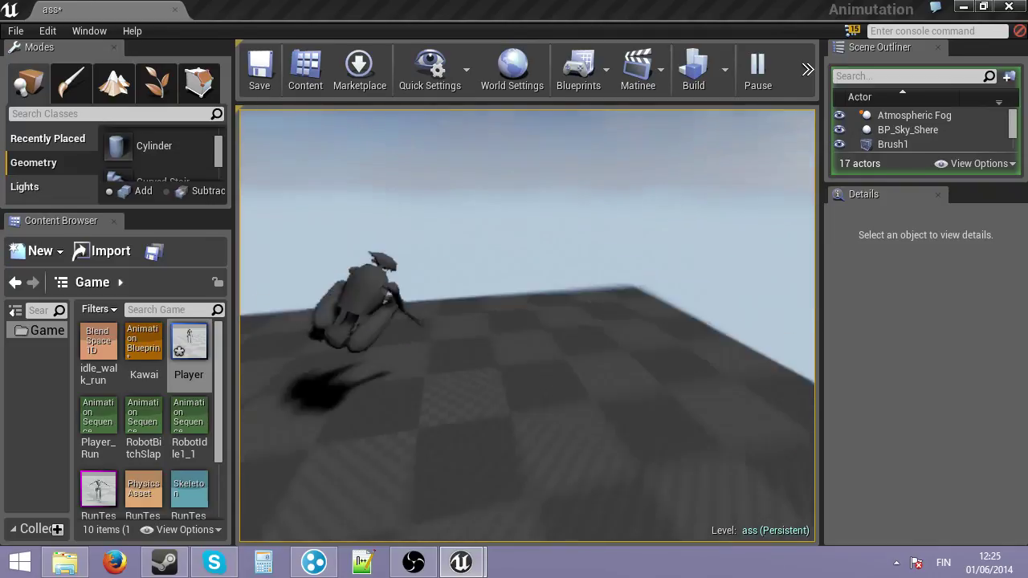
{"action": "key", "text": "space"}
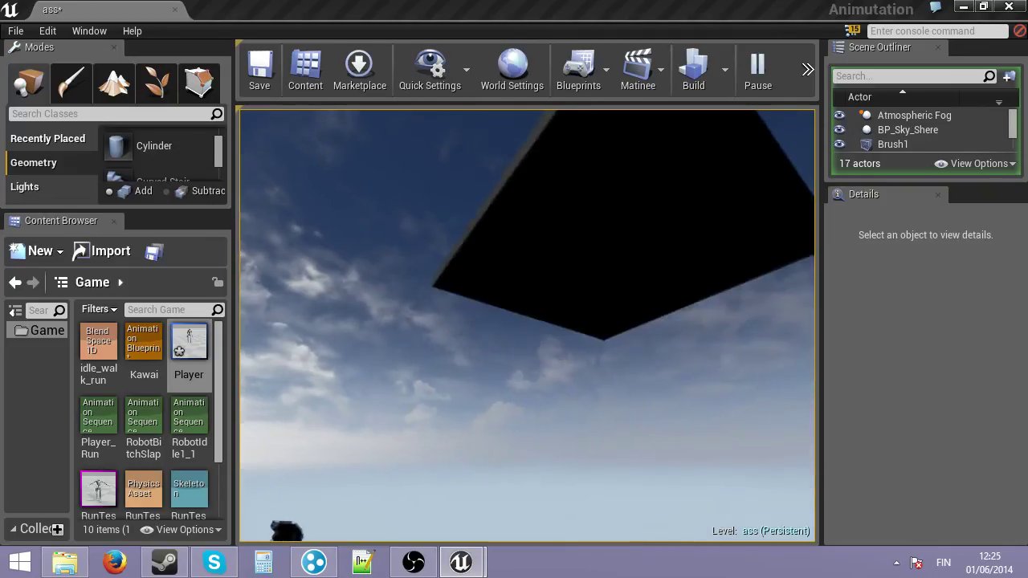
{"action": "key", "text": "Escape"}
{"action": "right_click_drag", "start_coordinate": [527, 325], "coordinate": [355, 276]}
{"action": "left_click_drag", "start_coordinate": [218, 351], "coordinate": [217, 311]}
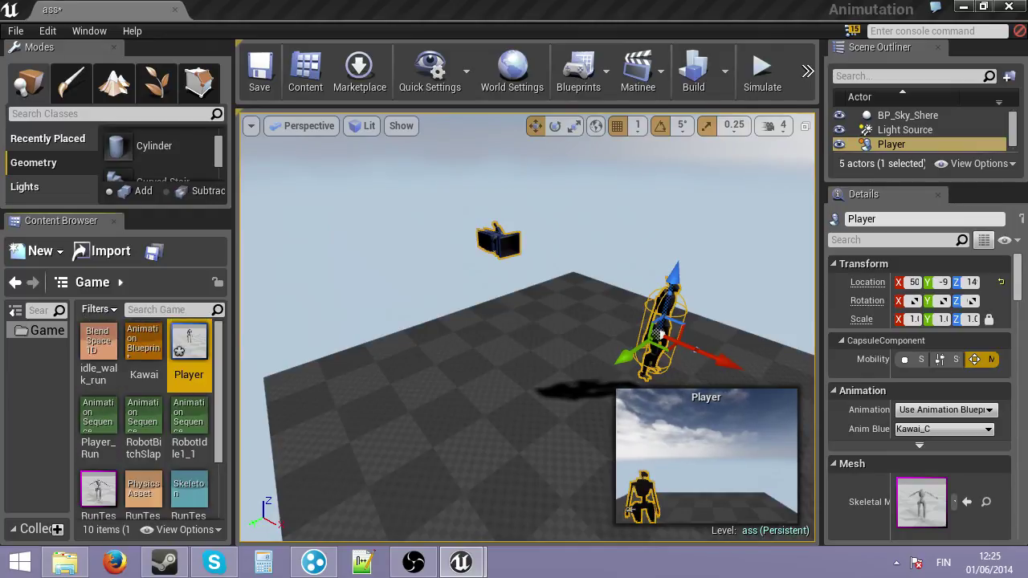
{"action": "right_click_drag", "start_coordinate": [514, 321], "coordinate": [538, 273]}
{"action": "left_click_drag", "start_coordinate": [530, 273], "coordinate": [534, 313], "text": "alt"}
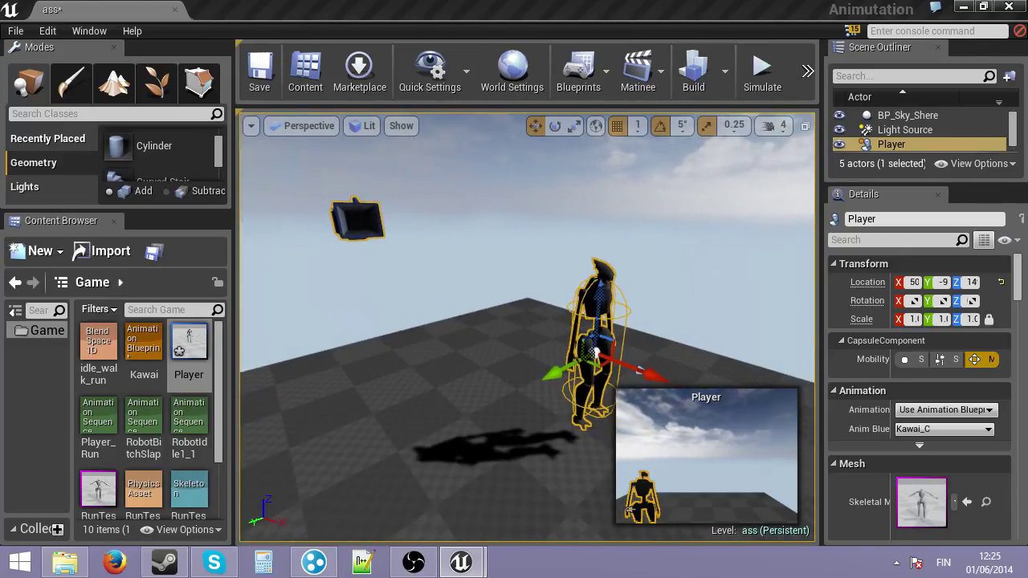